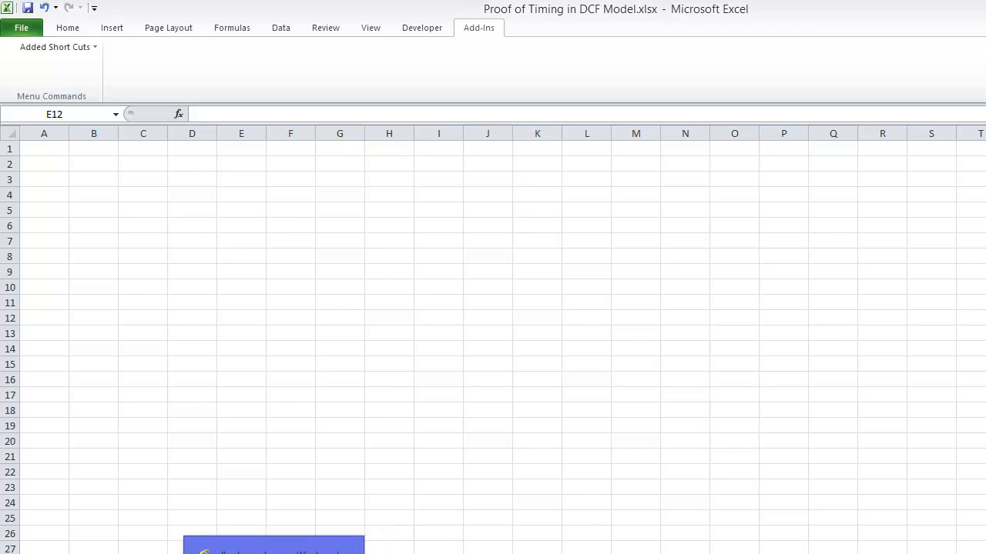
Step: Switch to the browser and look over the models and topics offered on the edbodmer home page
click(273, 553)
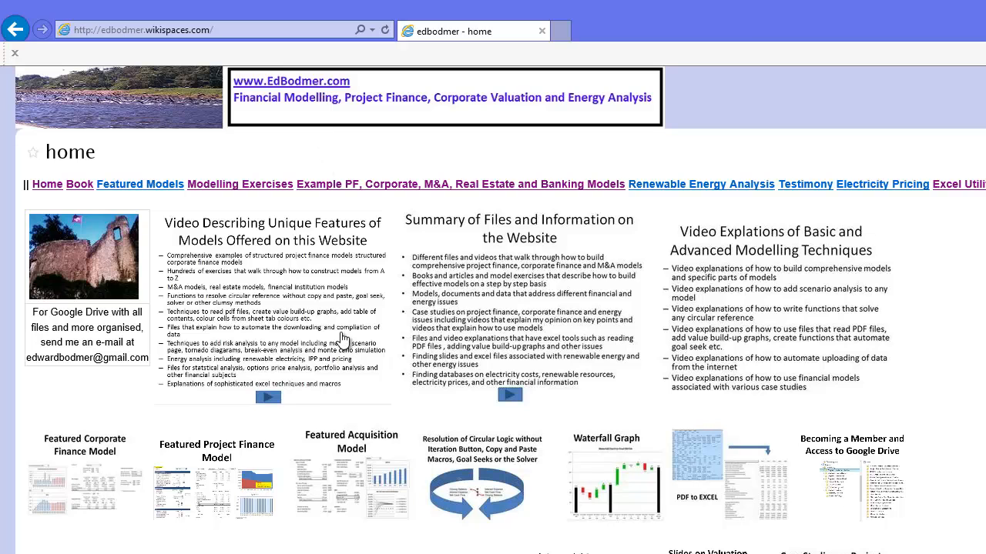
scroll(343, 339, down, 4)
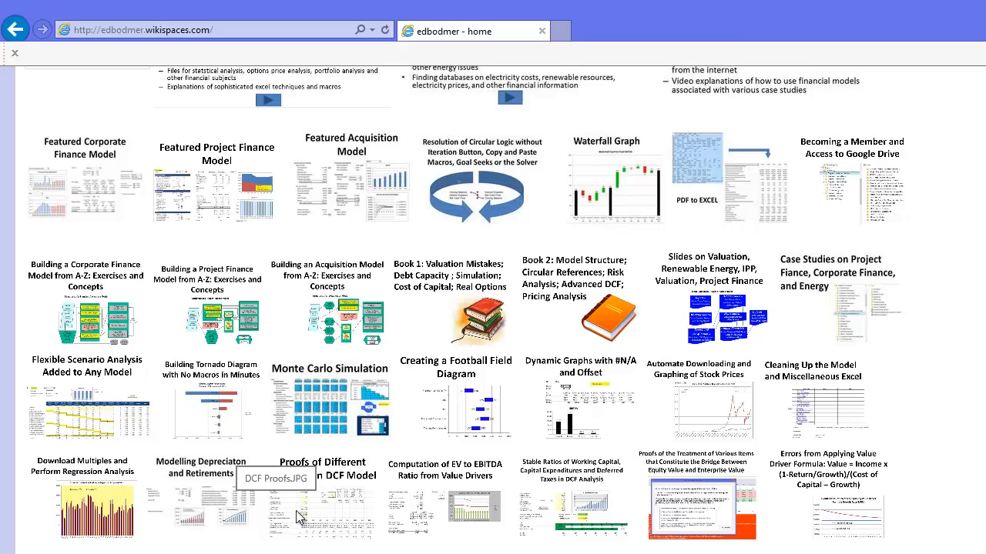
scroll(323, 508, up, 4)
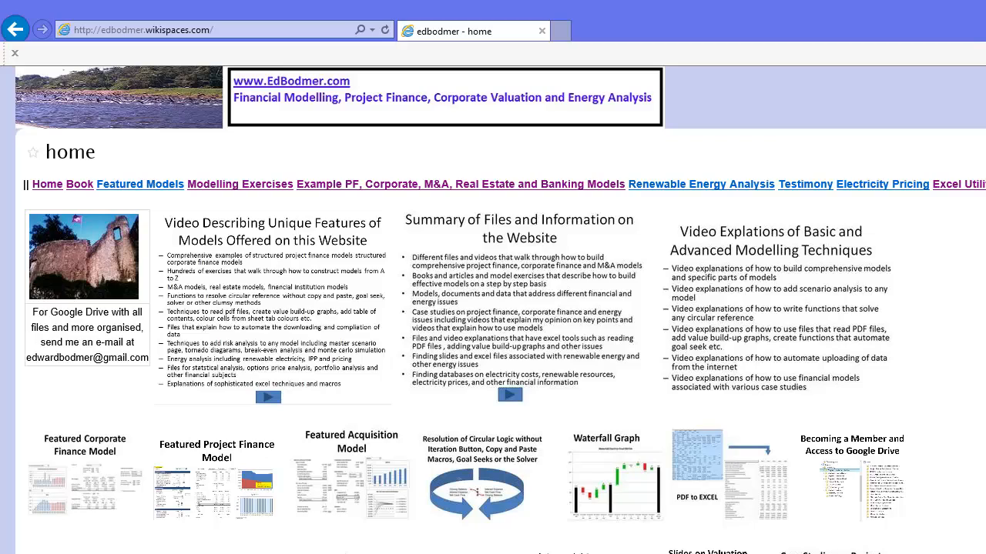
Step: Switch back to the Proof of Timing in DCF Model workbook and enter "Demonstrate that DCF can be compute with NPV function and" in F3
click(435, 553)
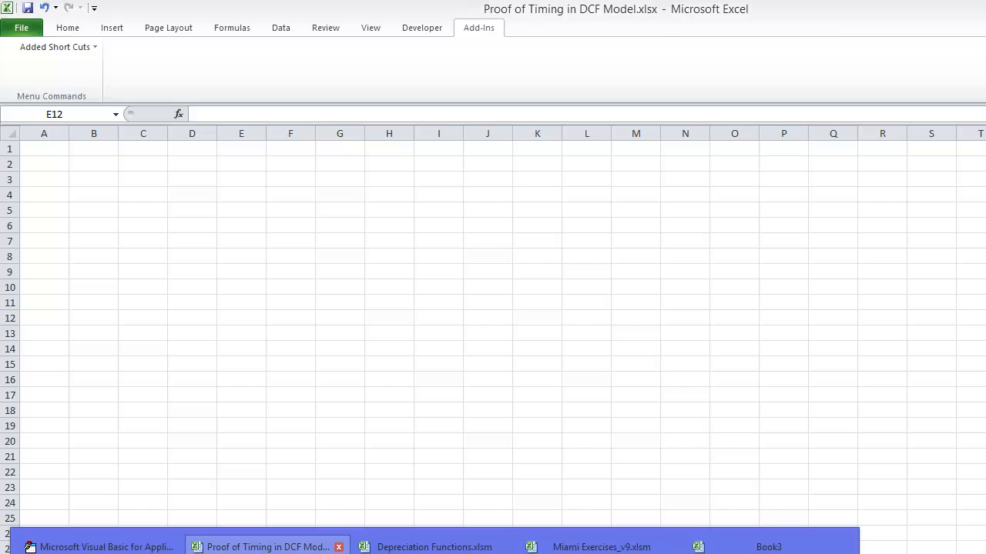
click(262, 547)
click(321, 182)
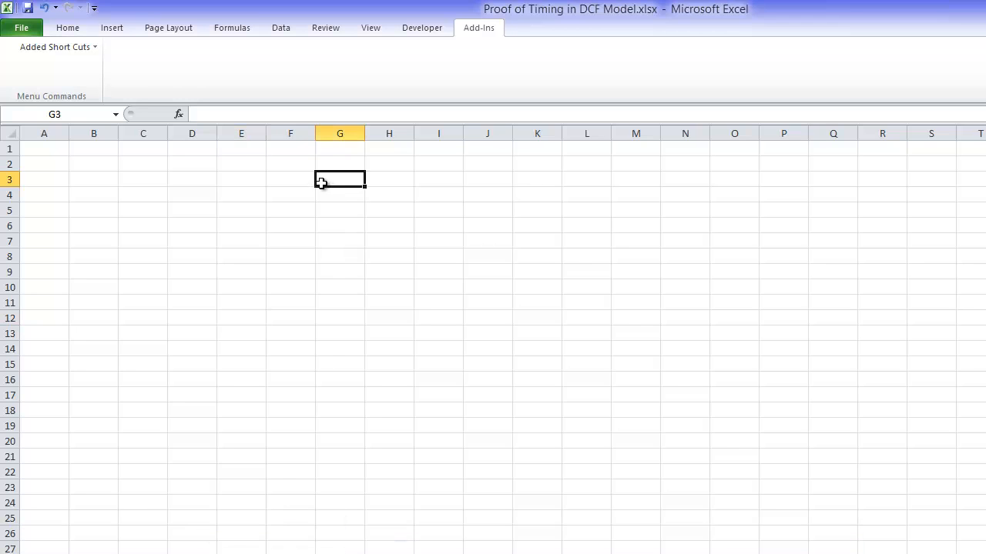
key(Left)
key(Left)
key(Right)
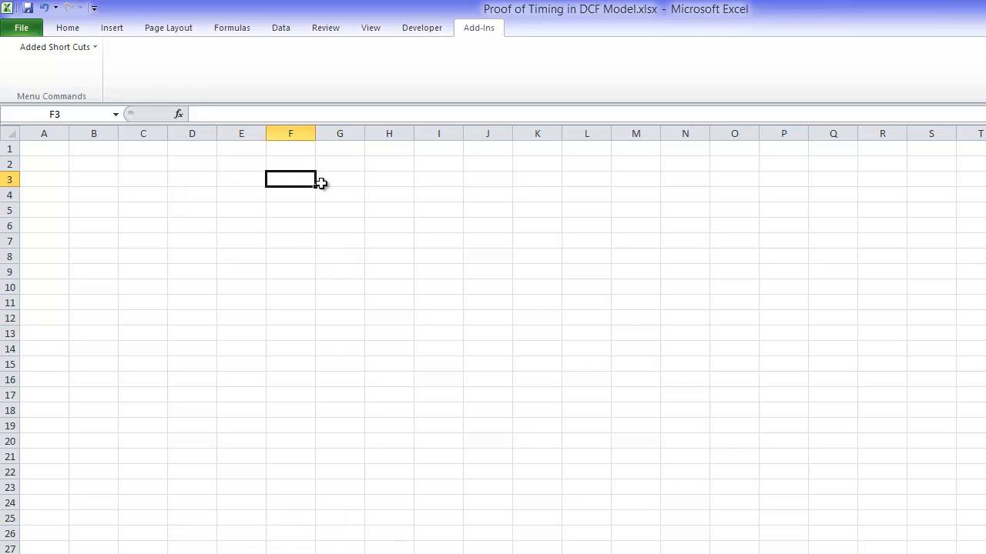
text(Demon)
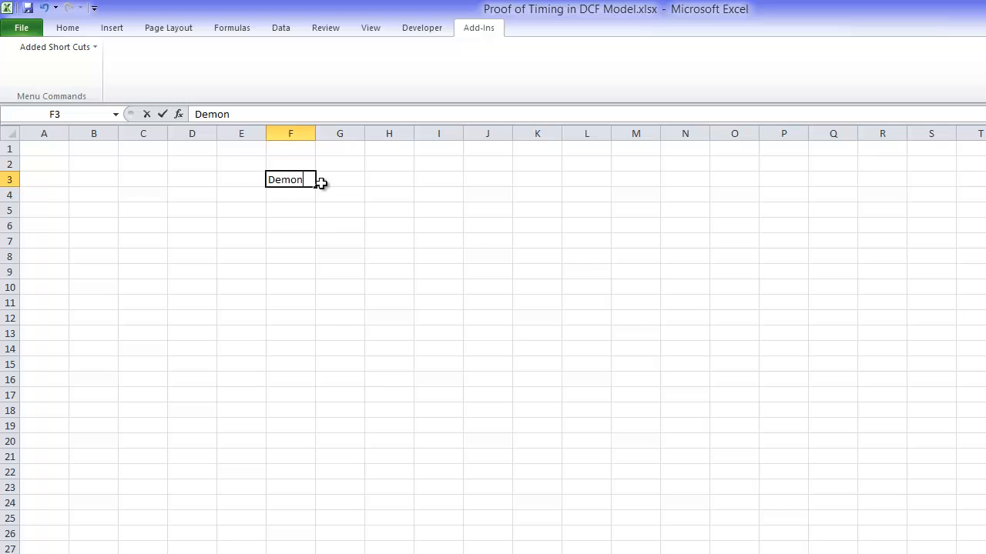
text(strate that )
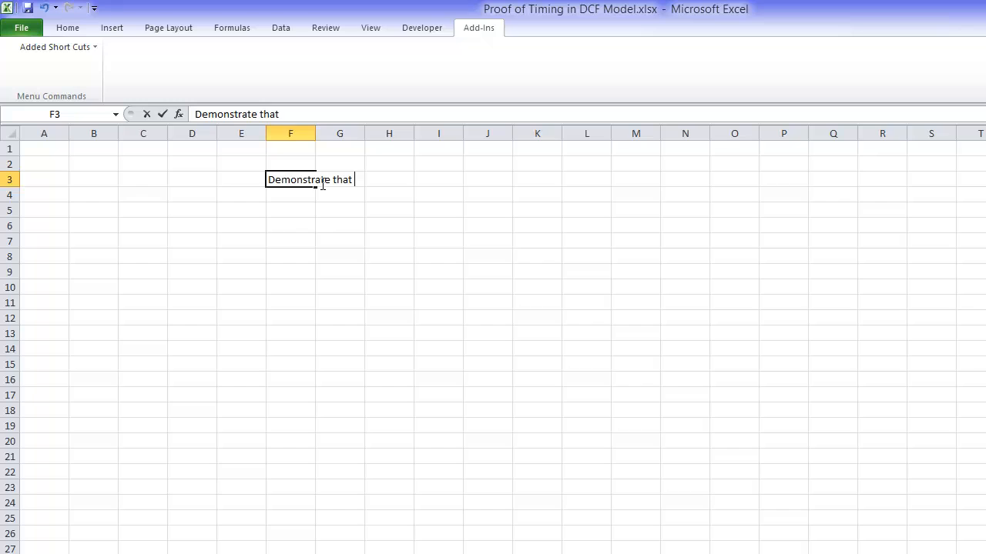
text(DCF can be )
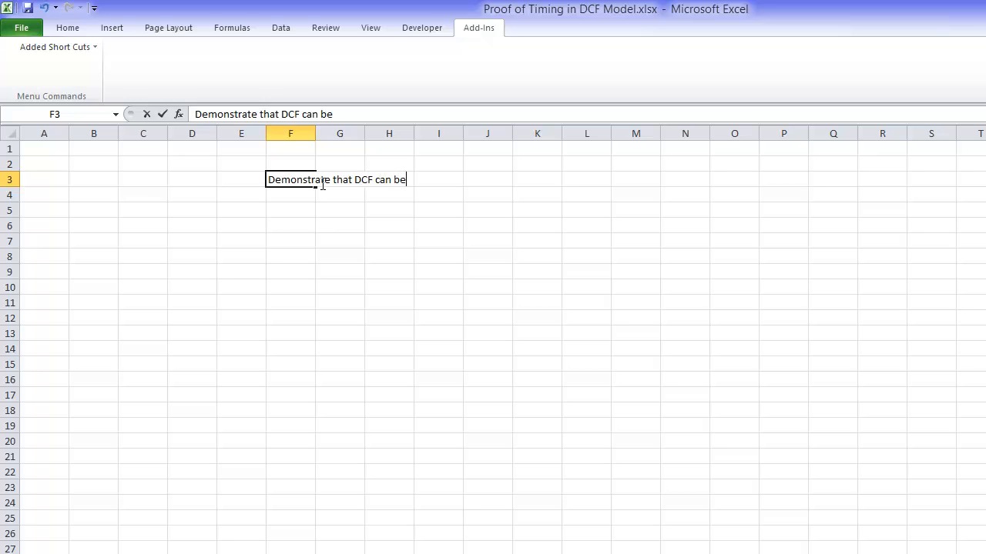
text(compute with NP)
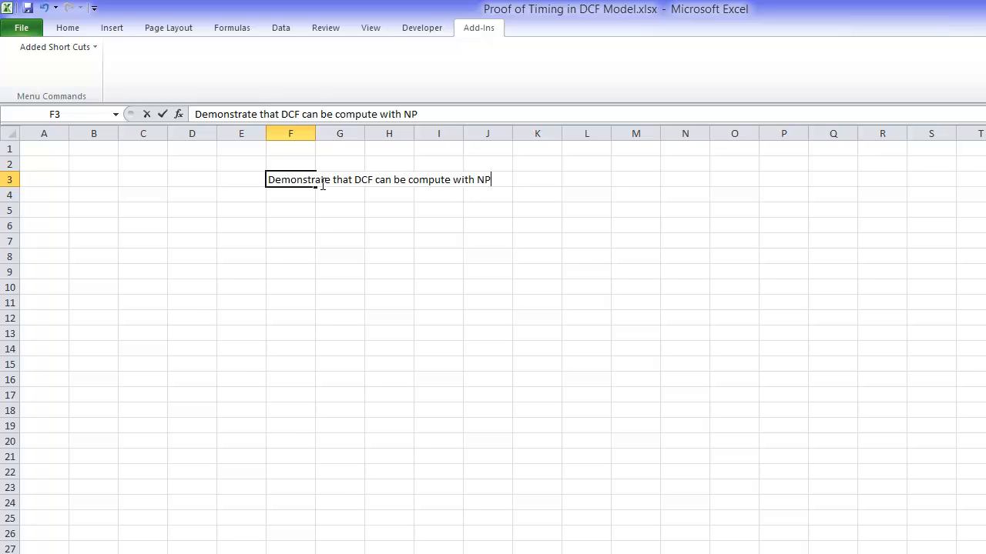
text(V function)
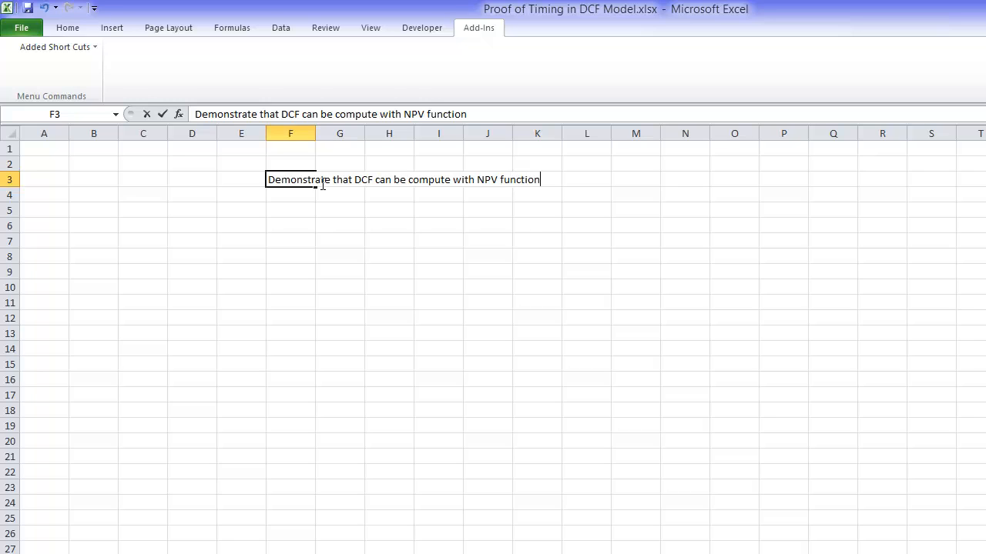
text( and)
key(Return)
key(Return)
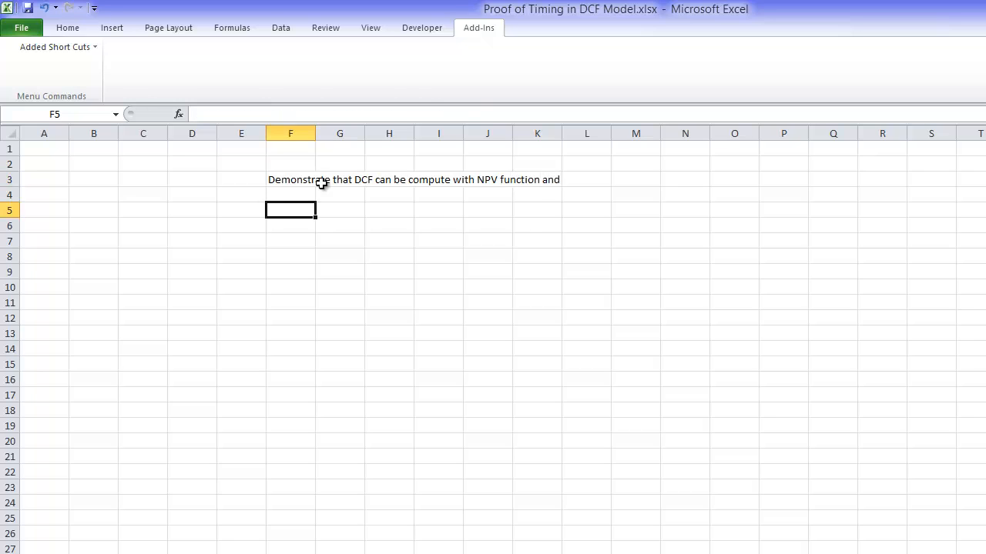
Step: Enter the note "Adjustment (1+WACC)^.5 for 1/2 year assumptions" in cell F5
text(Adjustmen)
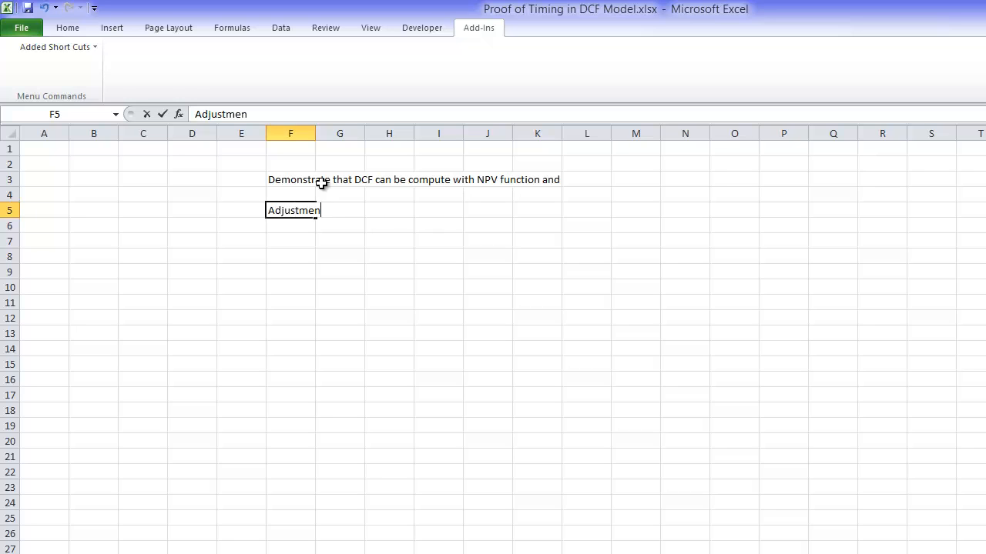
text(t (1+WACC)^)
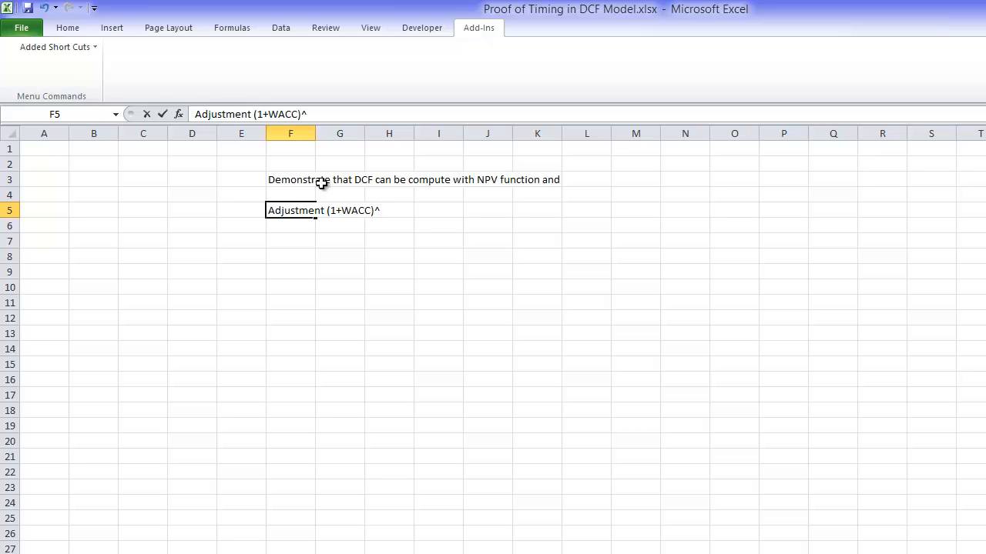
text(.5 for 1/2 year )
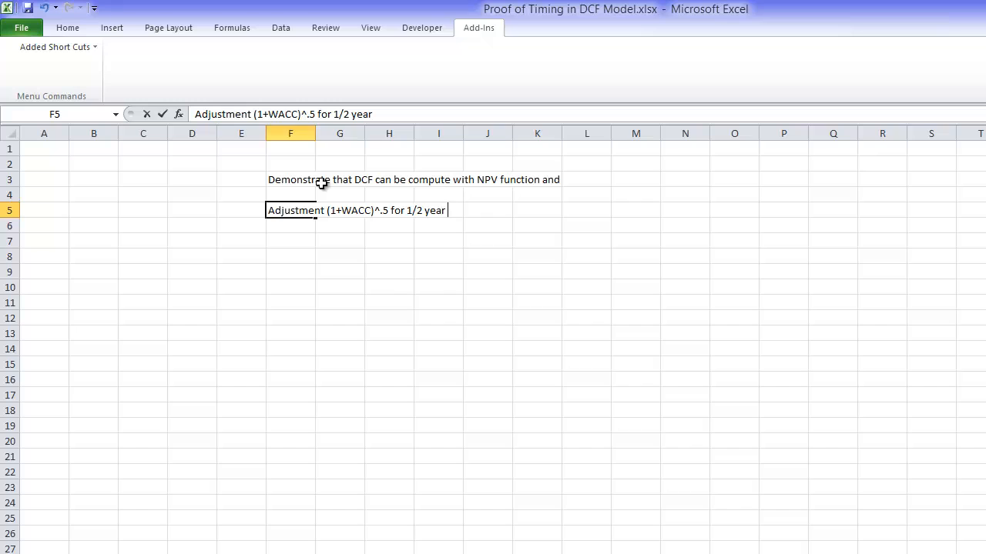
text(assumptions)
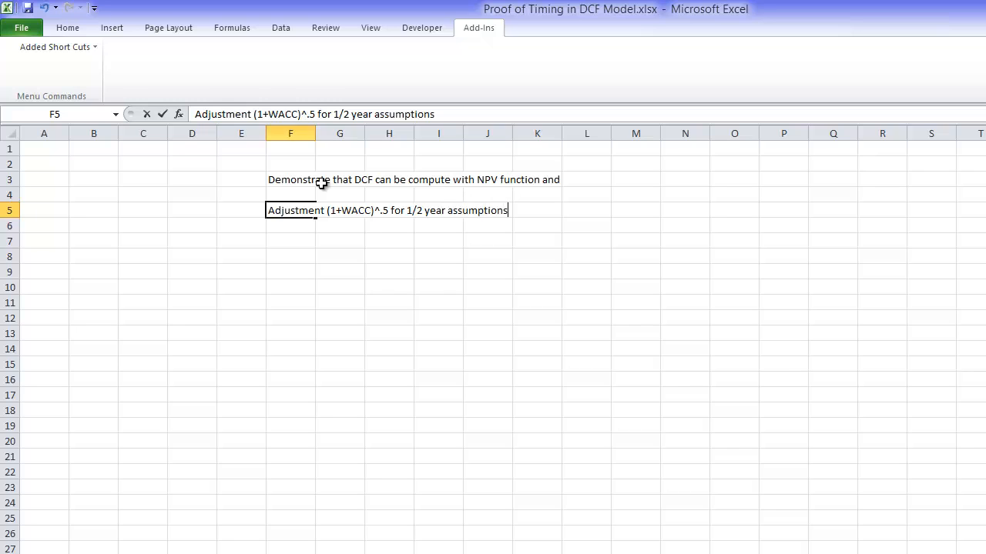
key(Return)
Step: Narrow columns A to C to equal, slim widths for indented labels
key(Left)
key(Left)
key(Left)
key(Left)
key(Left)
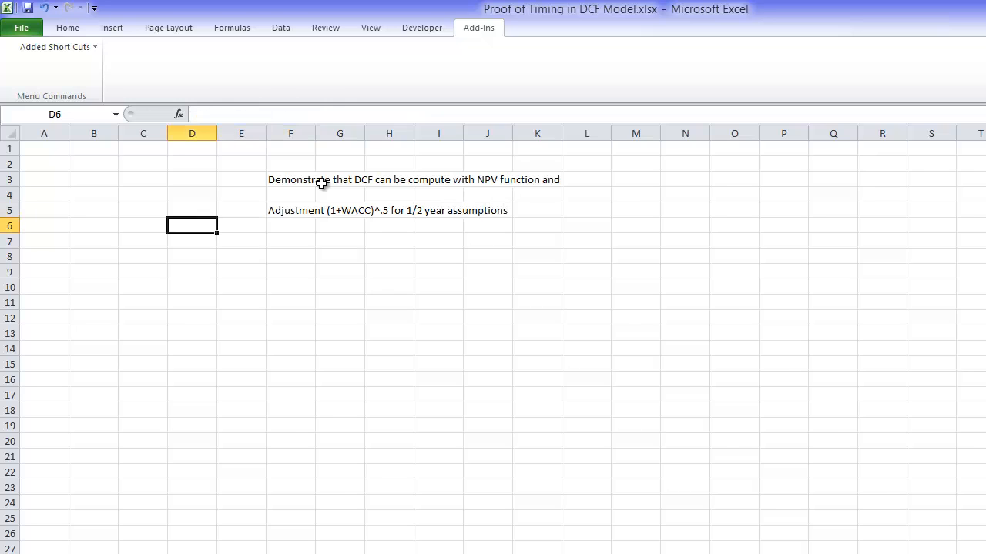
key(Down)
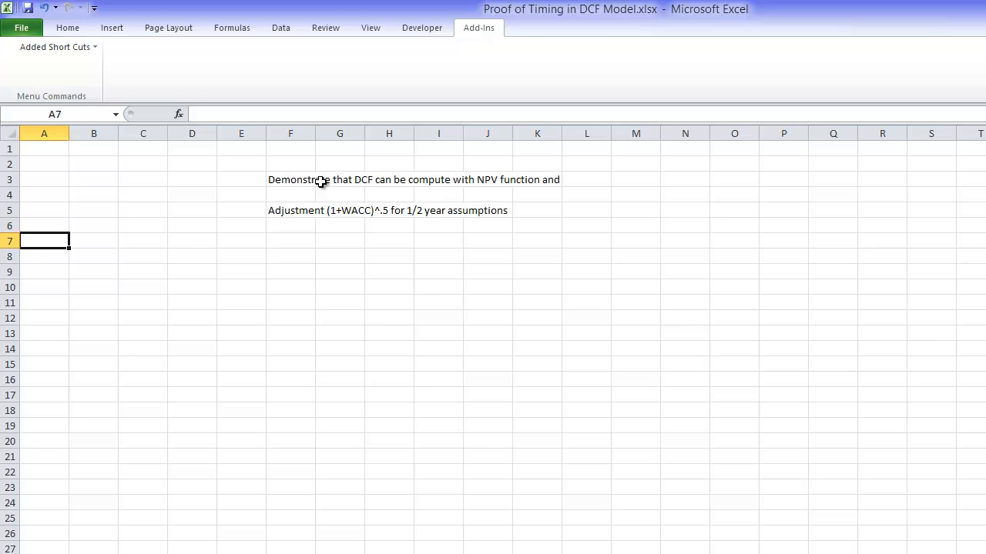
drag(144, 133, 35, 138)
click(139, 241)
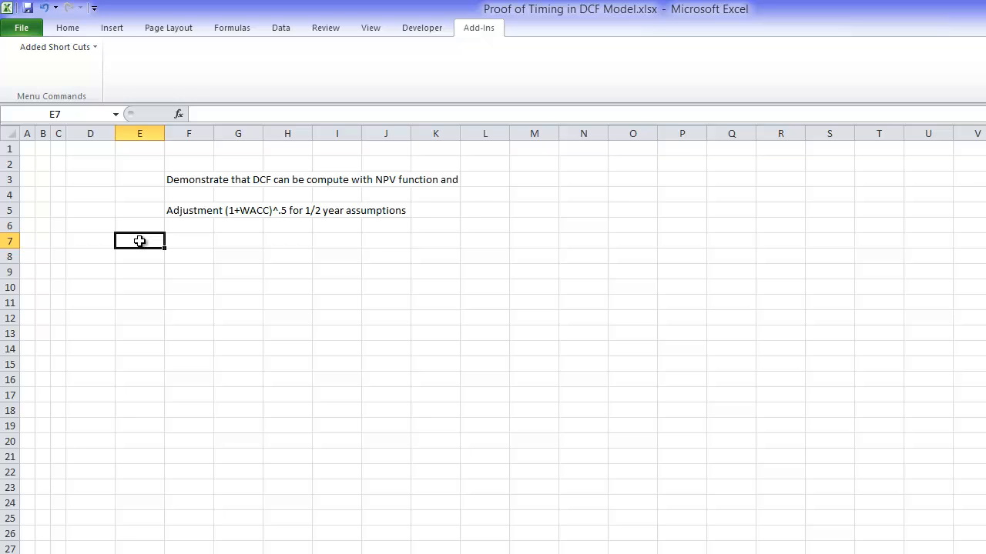
Step: Make the adjustment note in F5 bold
key(Up)
key(Up)
key(Right)
key(ctrl+b)
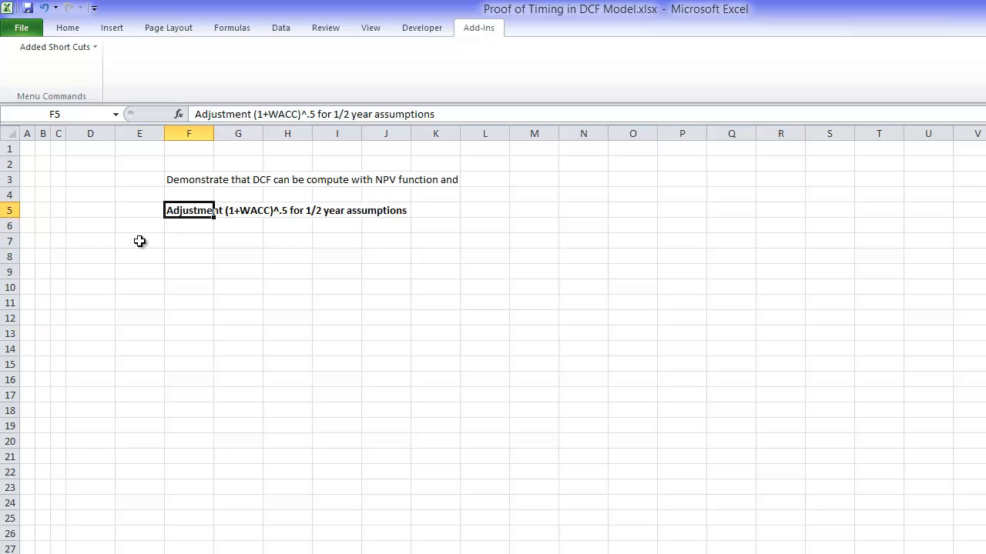
Step: Widen column D to more than twice its width to make room for labels
key(Up)
key(Up)
key(Down)
key(Down)
key(Down)
key(Down)
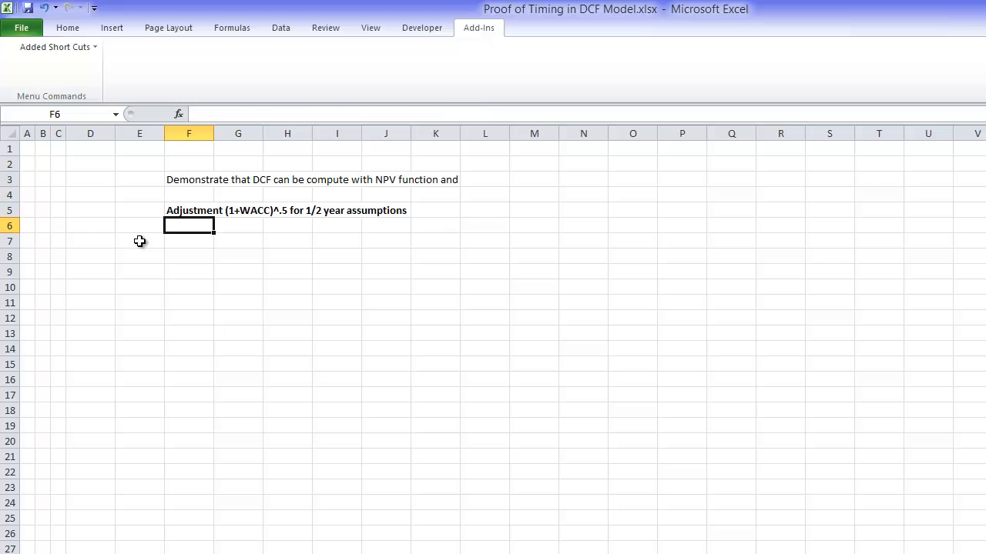
key(Left)
key(Left)
key(Left)
key(Left)
key(Left)
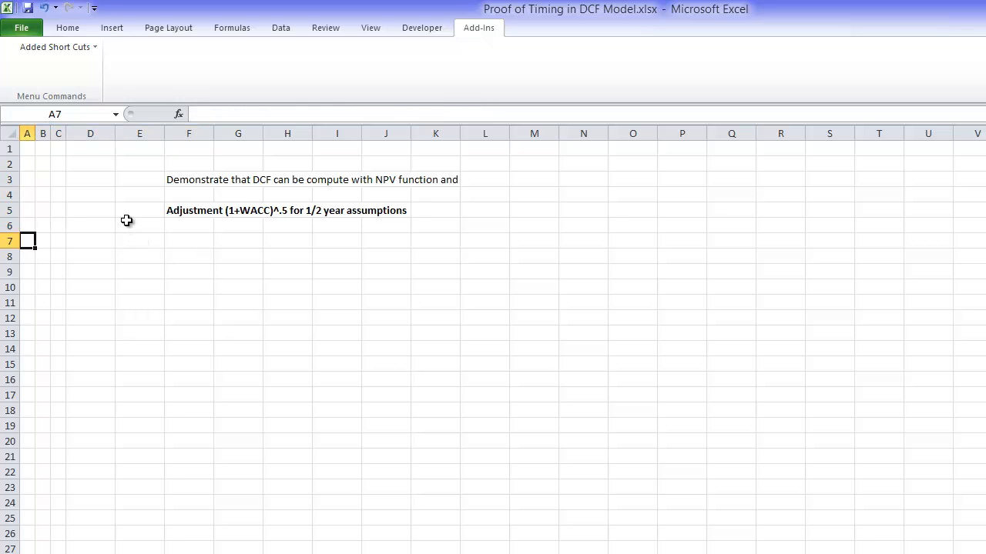
drag(115, 134, 181, 133)
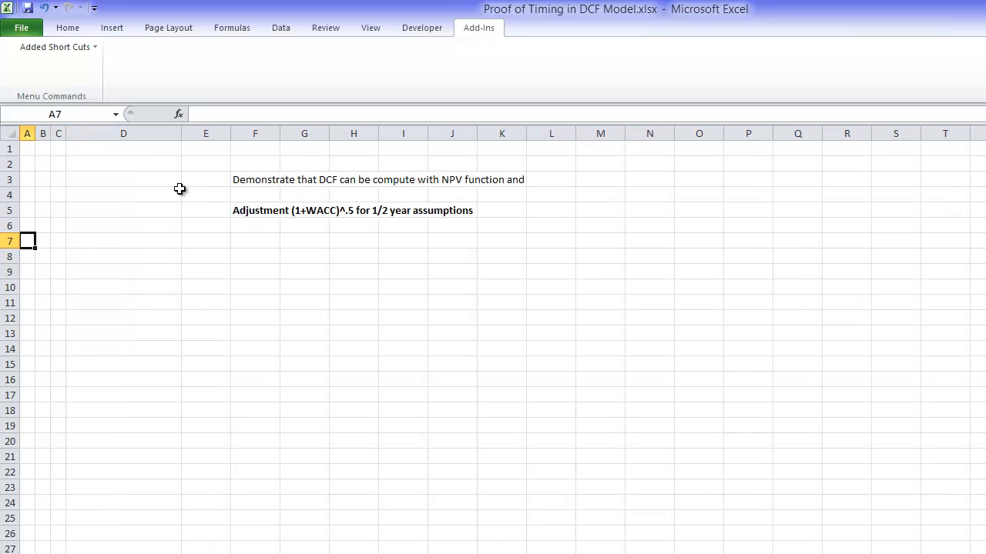
Step: Enter the section heading "Assumptions" in cell A7
click(174, 286)
key(Up)
key(Up)
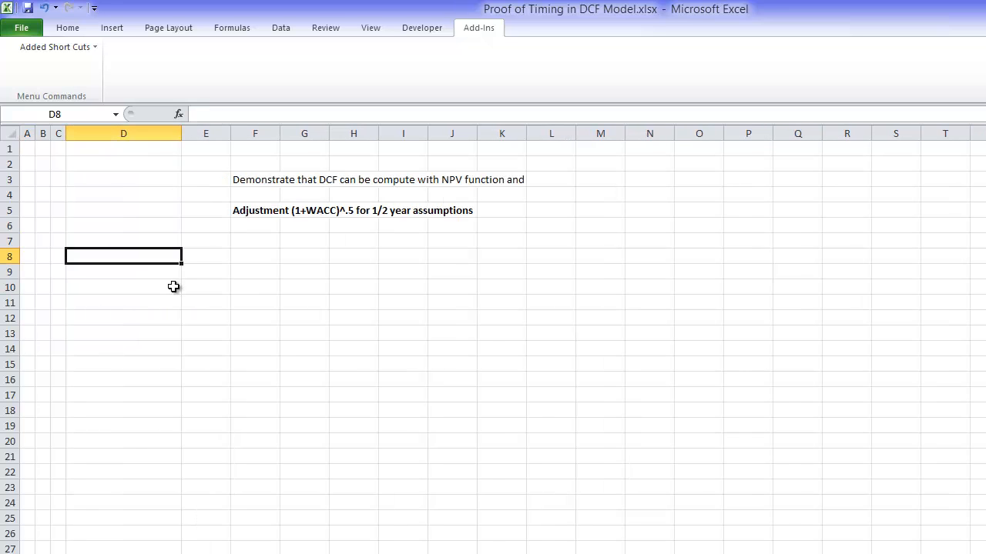
key(Up)
key(Left)
key(Left)
key(Left)
click(172, 286)
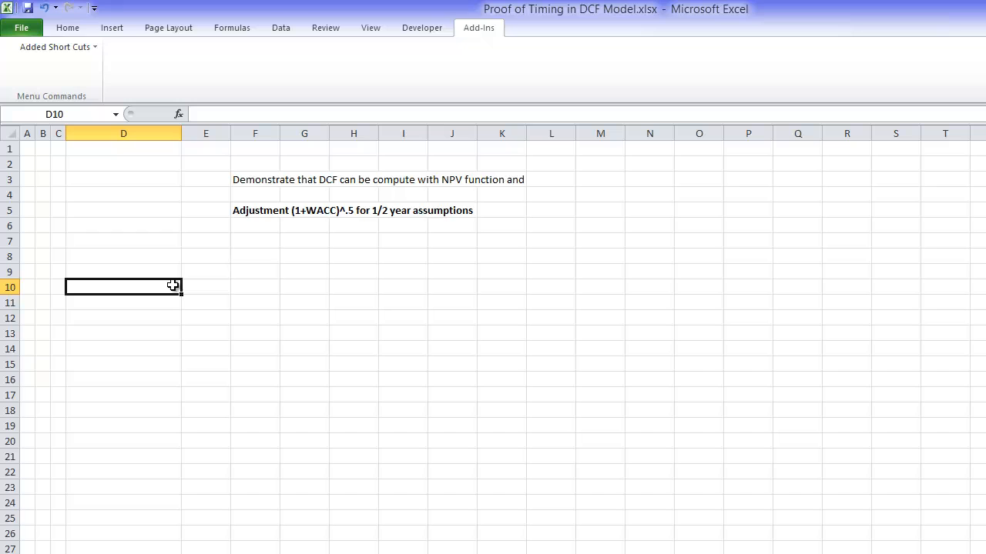
key(Up)
key(Up)
key(Up)
key(Left)
key(Left)
key(Left)
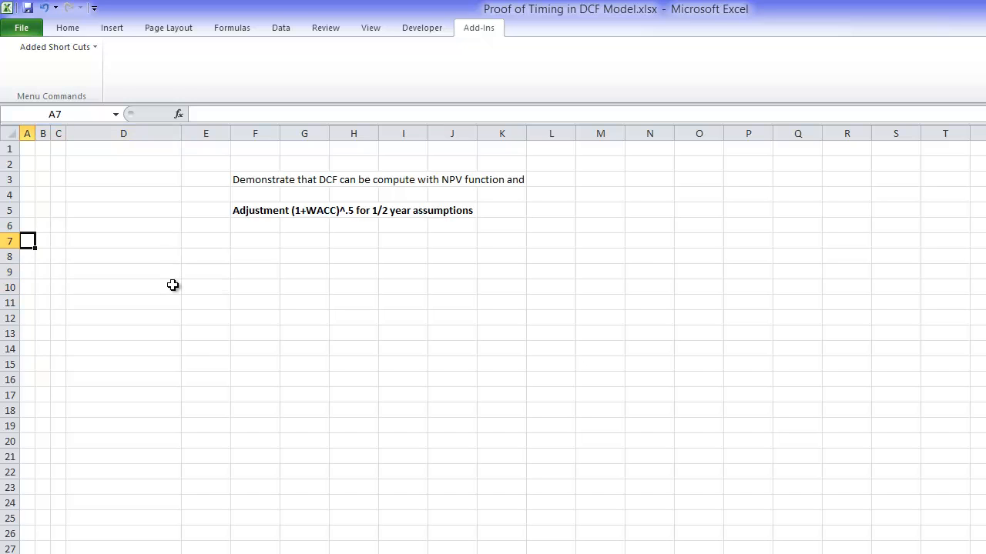
text(Assumptions)
key(Return)
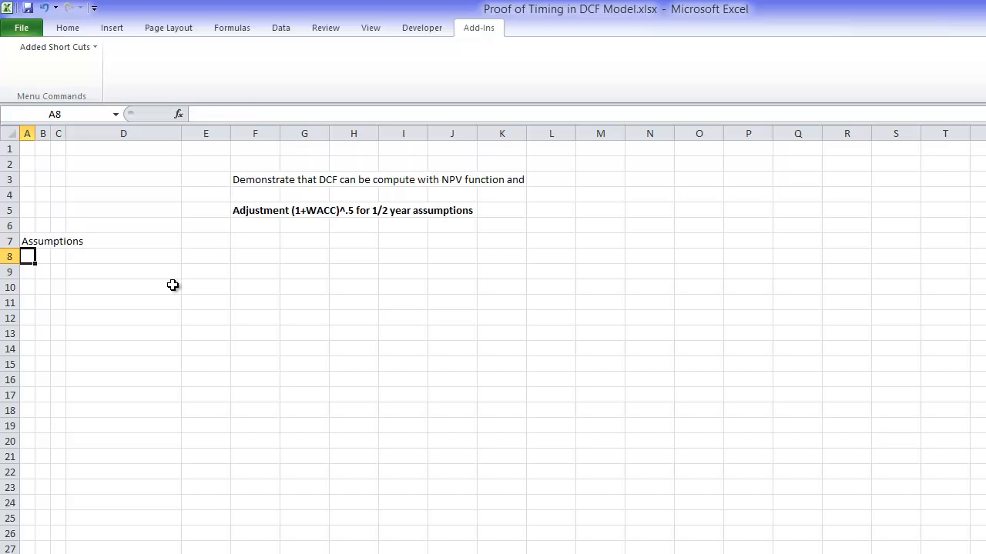
Step: Add the label "Short-term Growth" in B8 under the Assumptions heading
key(Right)
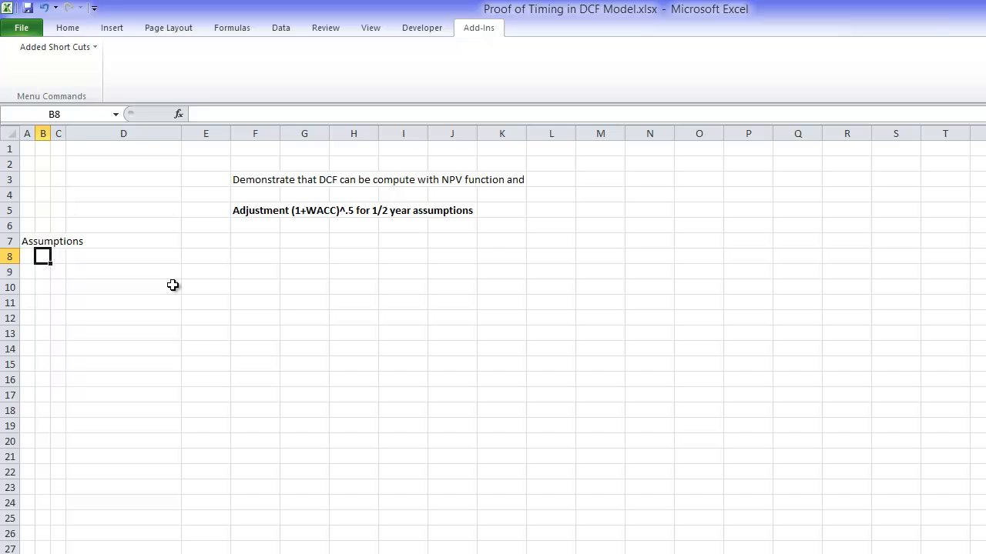
text(Short-term Growth)
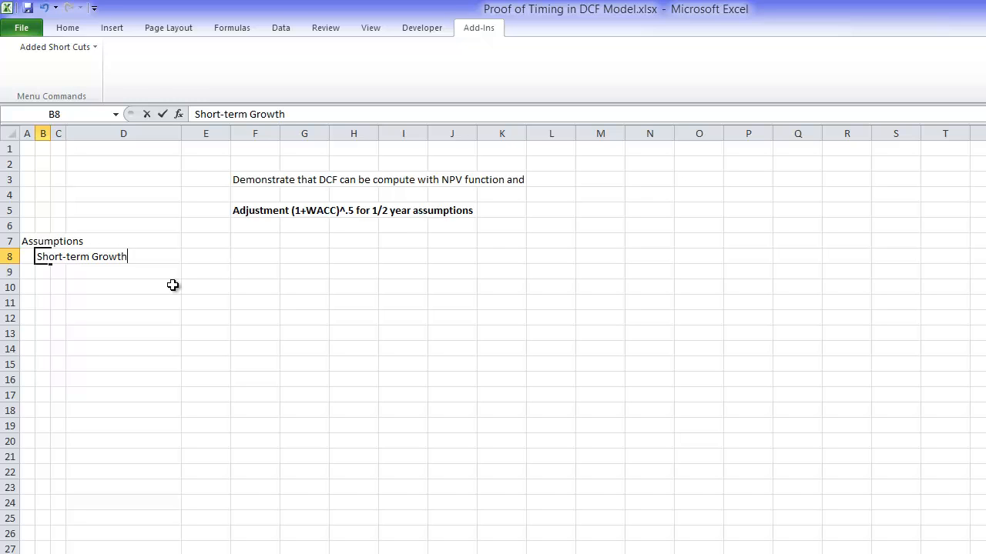
key(Return)
Step: Add the label "Long-term Growth Rate" in cell B9
text(Lowest)
key(BackSpace)
key(BackSpace)
key(BackSpace)
key(BackSpace)
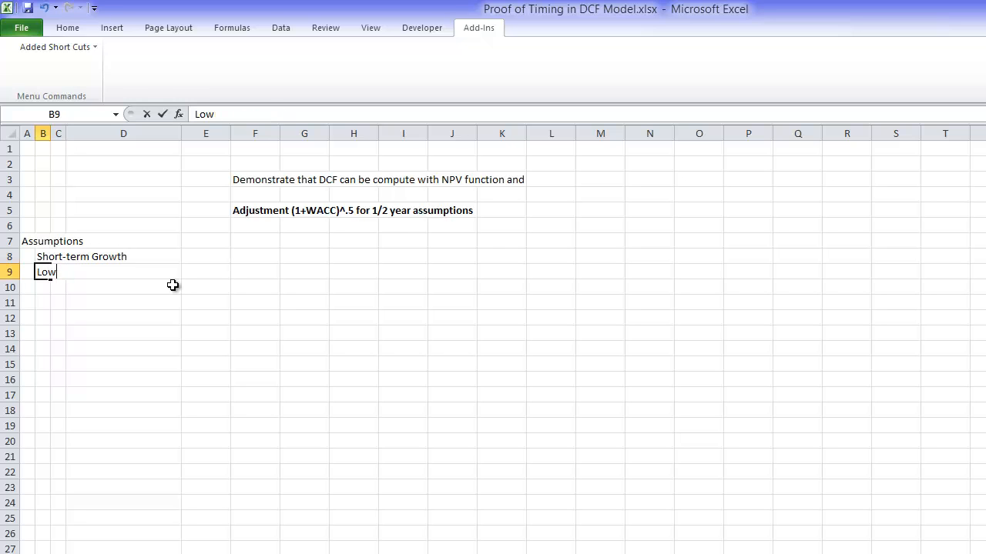
text(ng-term Growth Rate)
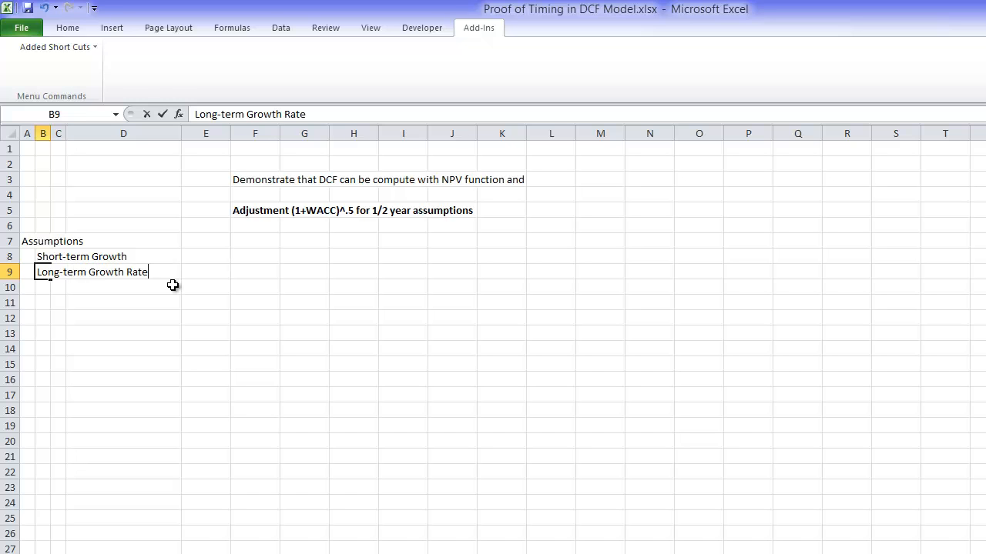
key(Return)
Step: Extend the label in B8 to read "Short-term Growth Rate"
key(Up)
key(Up)
key(F2)
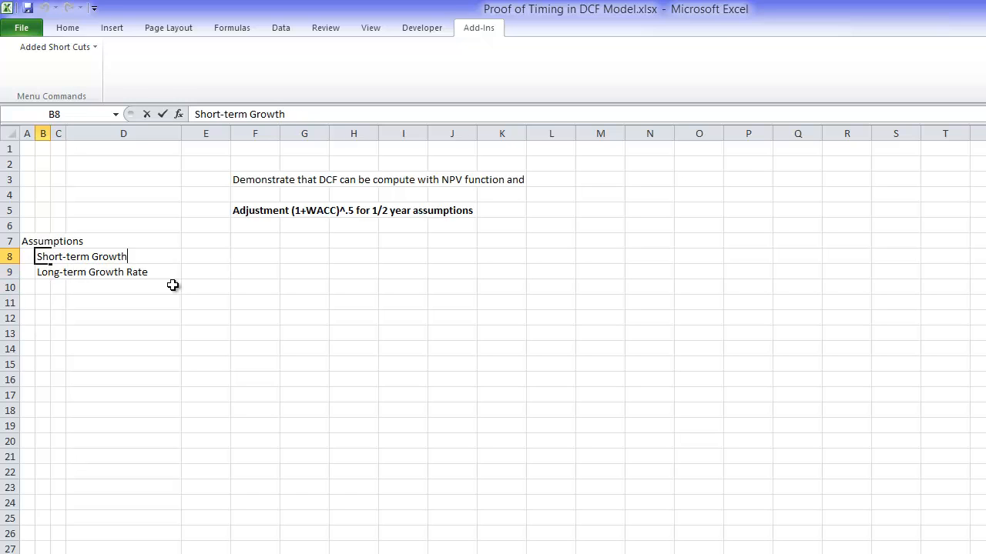
key(BackSpace)
text(h Rate)
key(Return)
key(Return)
key(Return)
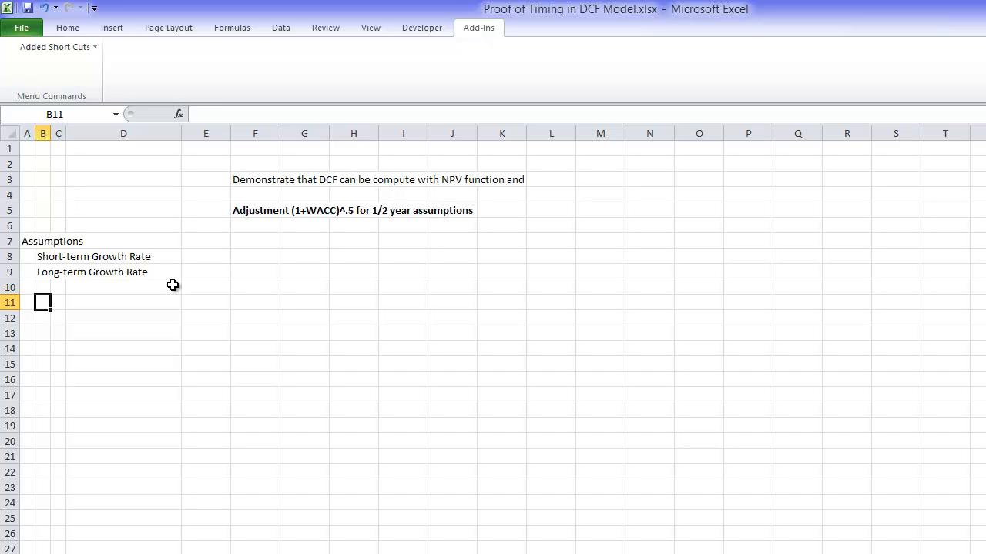
Step: Add the labels "Valuation Period" in B11 and "Terminal Period" in B12
text(Valuation PEr)
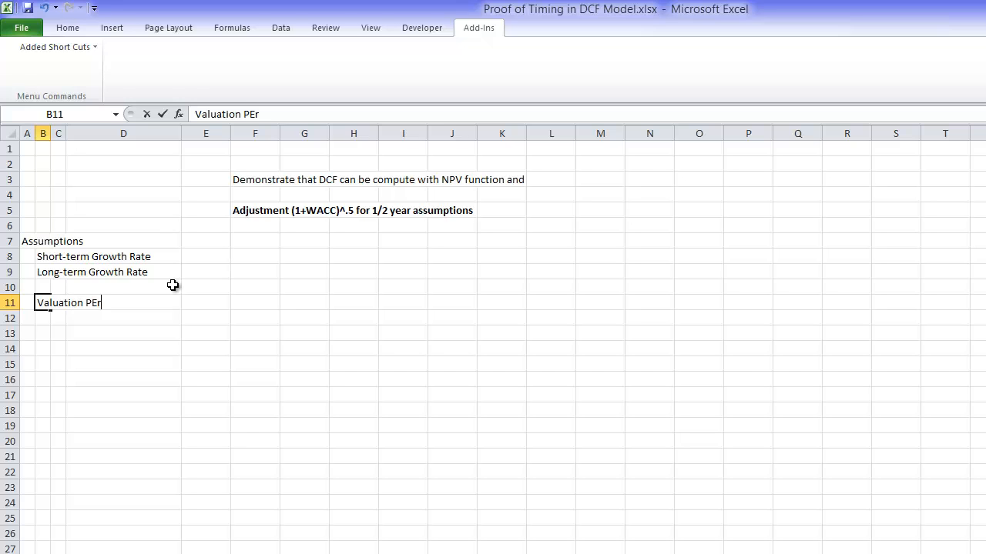
text(iod)
key(Return)
text(Term)
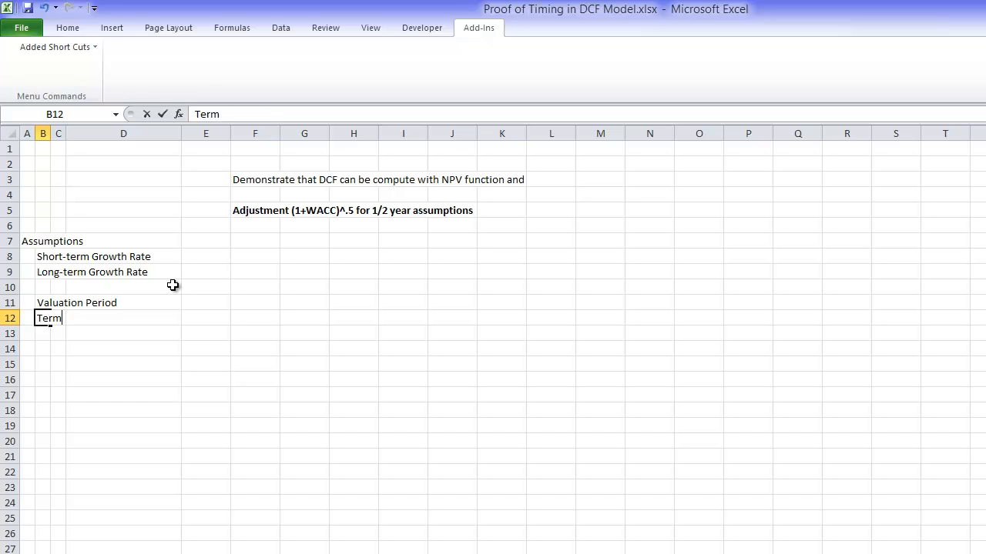
text(inal Period)
key(Return)
Step: Enter 2016 as the valuation period in E11 and 2021 as the terminal period in E12
key(Up)
key(Up)
key(Right)
key(Right)
key(Right)
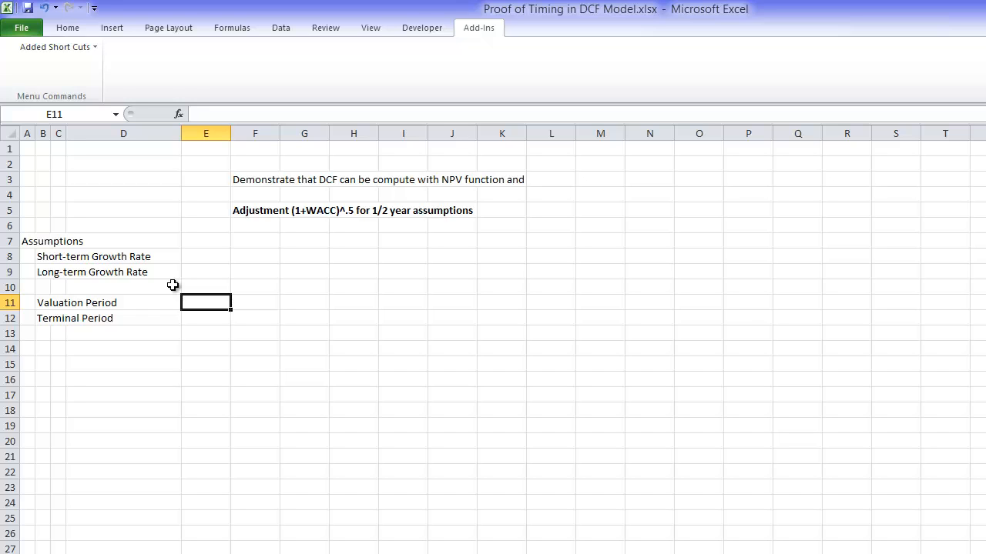
text(2016)
key(Return)
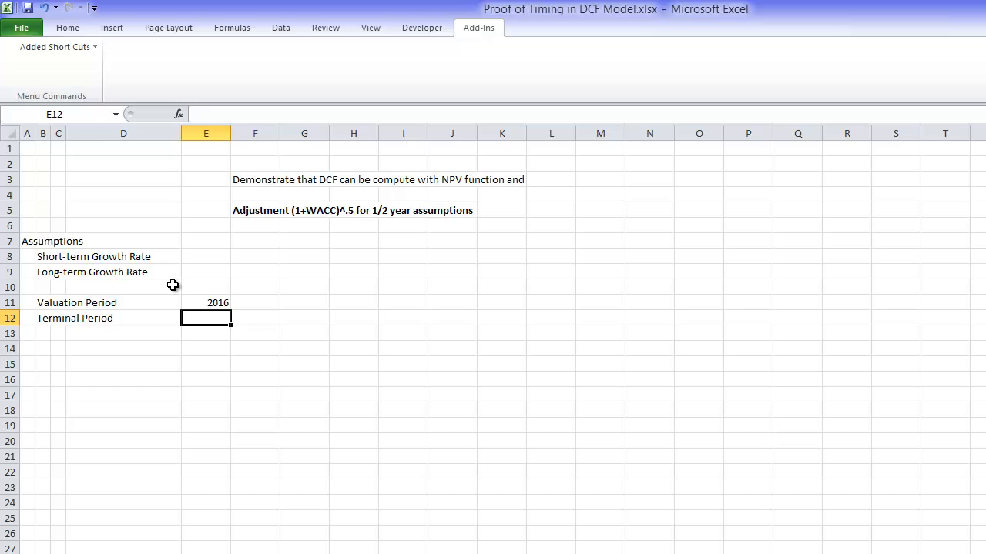
text(2021)
key(Return)
key(Return)
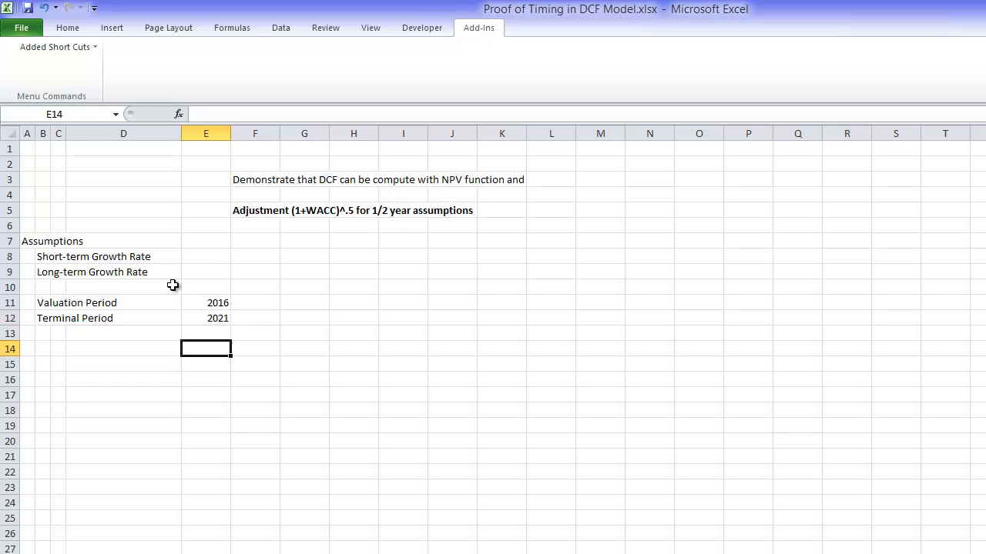
Step: Add the label "Initial FCFF" in cell B14, leaving one blank row below the period assumptions
key(Return)
key(Left)
key(Left)
key(Left)
key(Left)
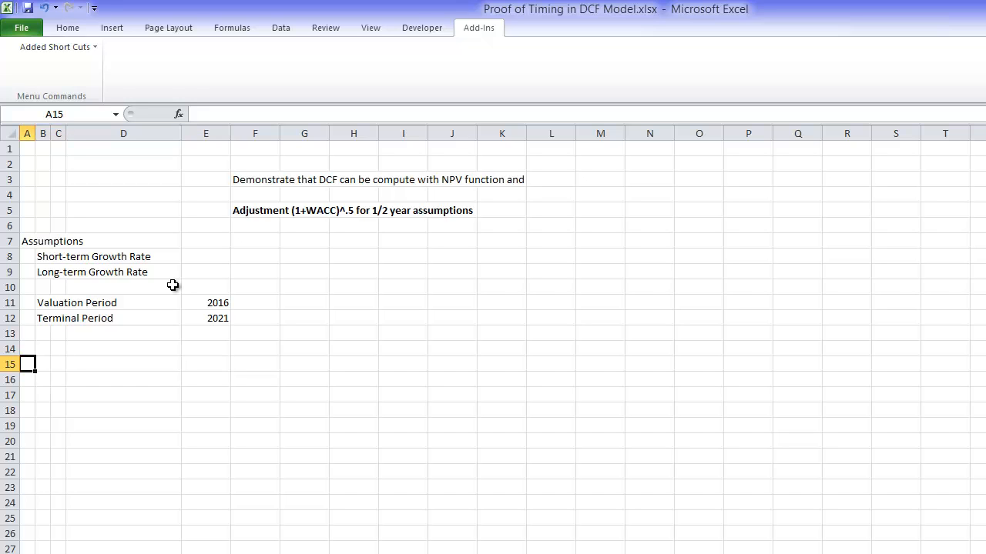
key(Up)
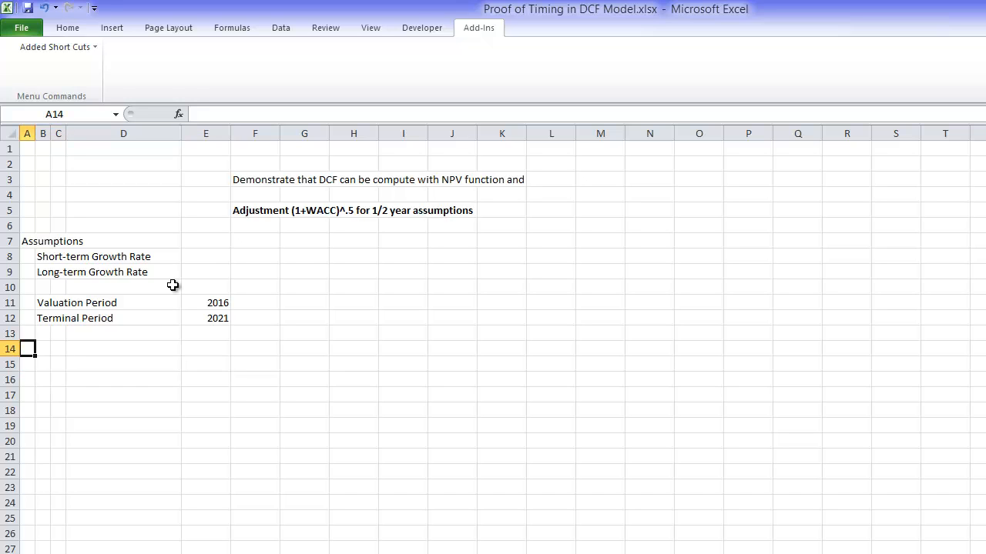
key(Right)
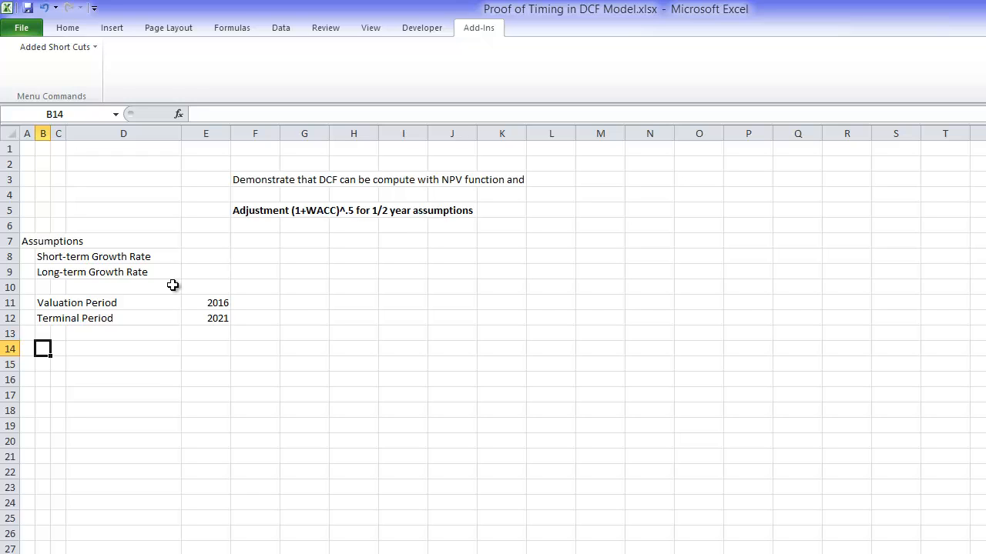
text(Inintat)
key(BackSpace)
key(BackSpace)
key(BackSpace)
key(BackSpace)
key(BackSpace)
text(itial FCF)
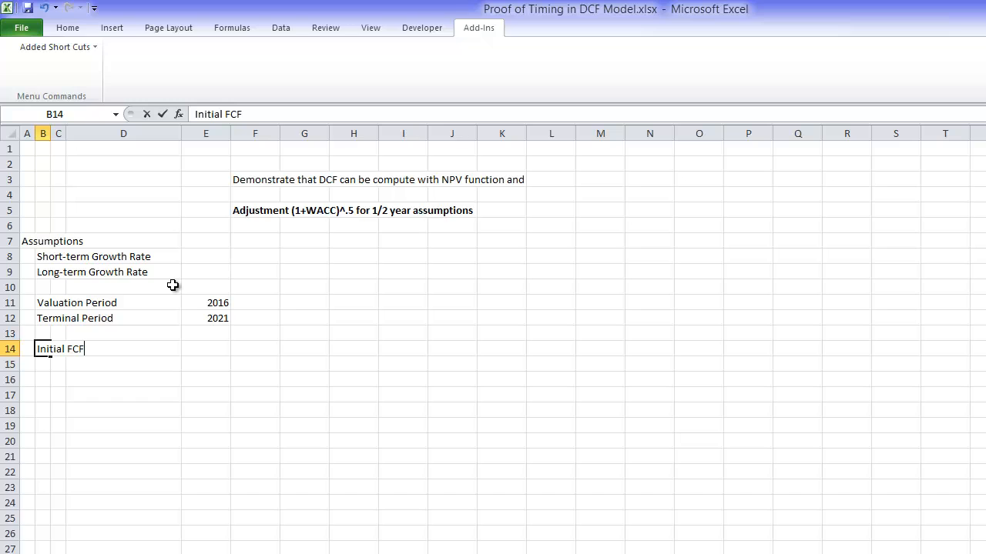
text(F)
key(Return)
Step: Enter 100 as the initial FCFF in E14 and format it as a number with two decimals
key(Up)
key(Right)
key(Right)
key(Right)
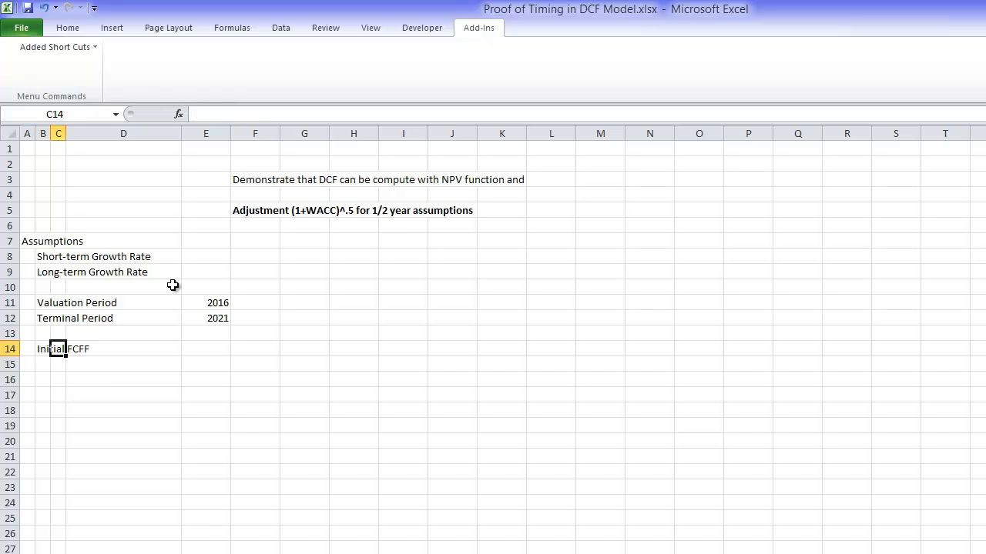
text(100)
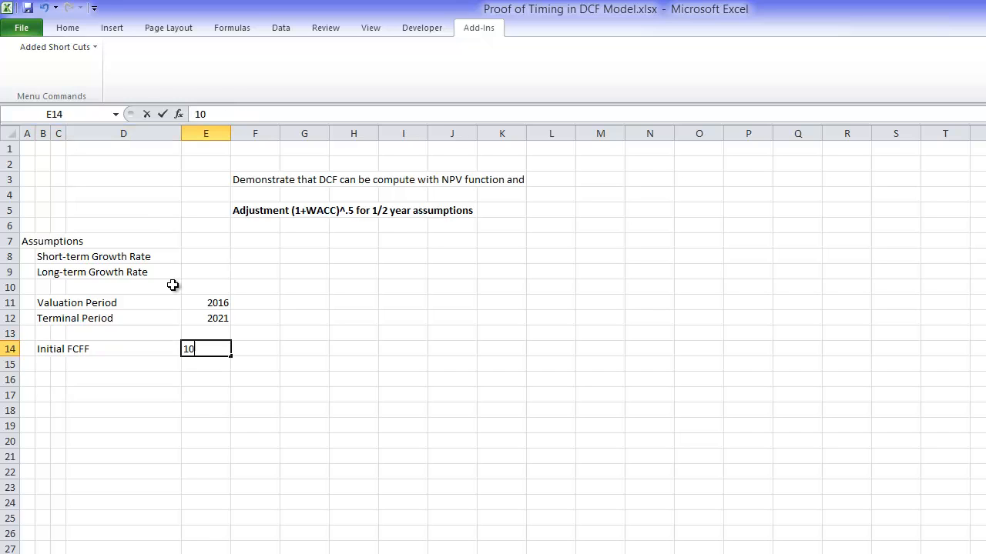
key(Return)
key(Up)
key(ctrl+shift+1)
key(Down)
key(Down)
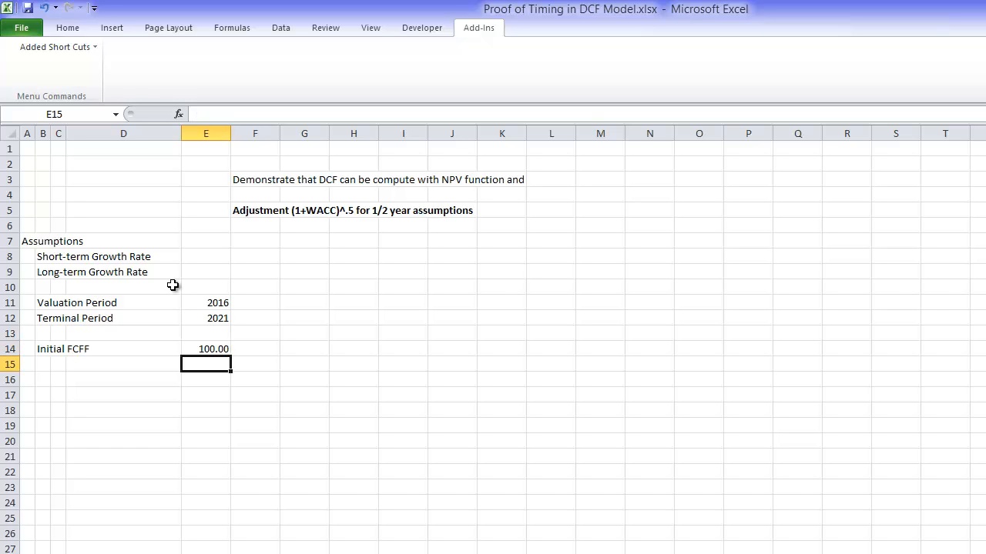
key(Left)
key(Left)
key(Left)
key(Left)
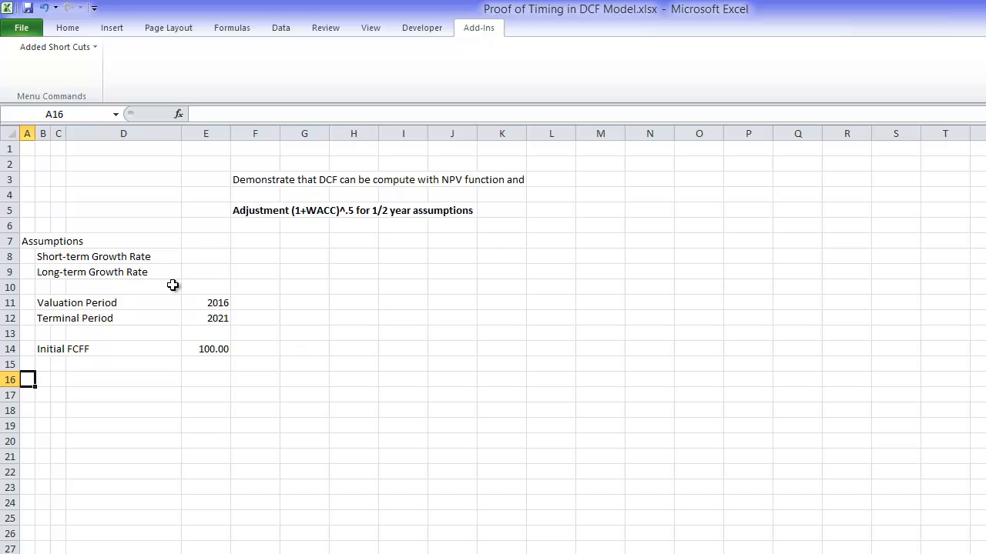
key(Right)
key(Right)
key(Right)
key(Right)
key(Right)
key(Right)
key(Right)
key(Up)
key(Up)
key(Up)
key(Up)
key(Up)
key(Up)
key(Up)
key(Up)
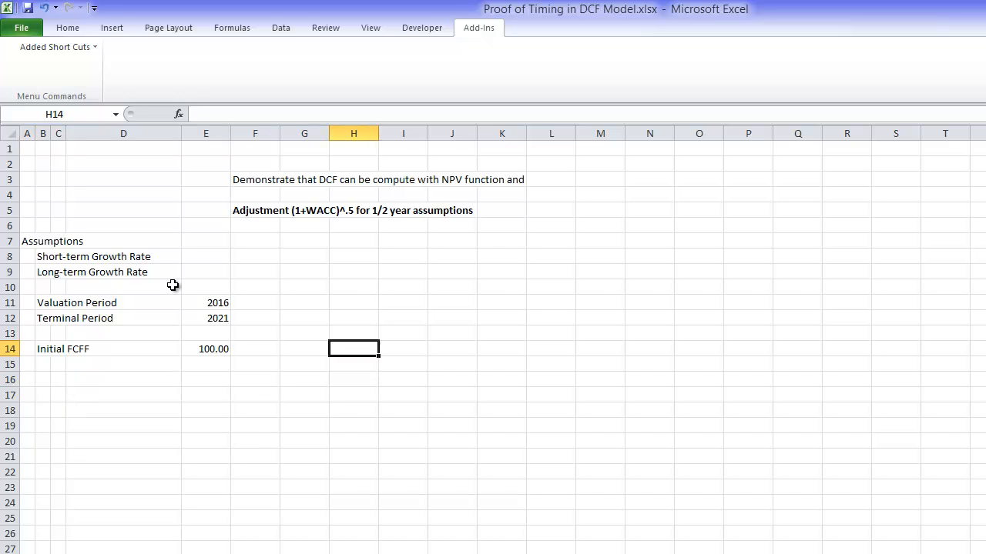
key(Down)
key(Down)
key(Down)
key(Down)
key(Down)
key(Down)
key(Down)
key(Down)
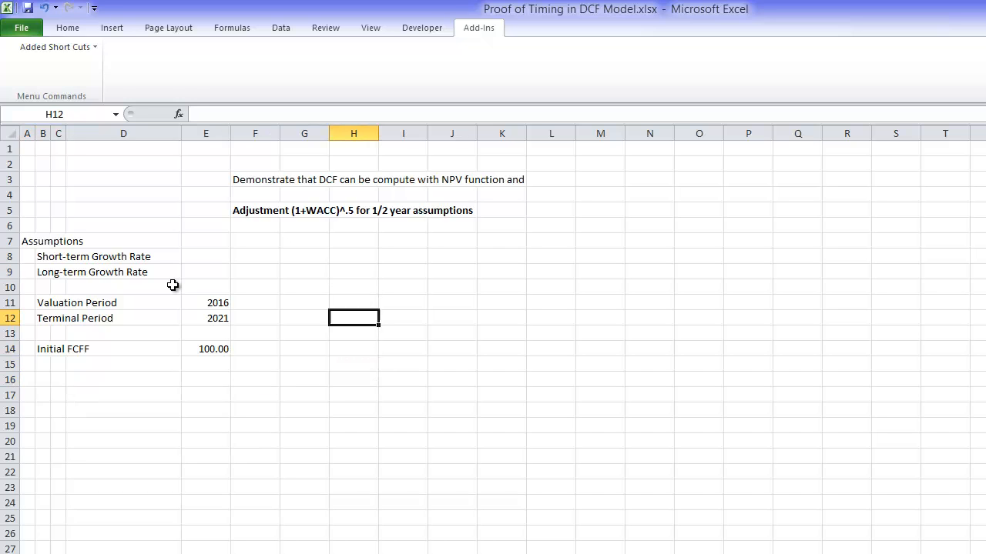
Step: Add the label "Timing of CF (.5 middle of yr)" in cell B16
key(Left)
key(Left)
key(Left)
key(Left)
key(Left)
key(Left)
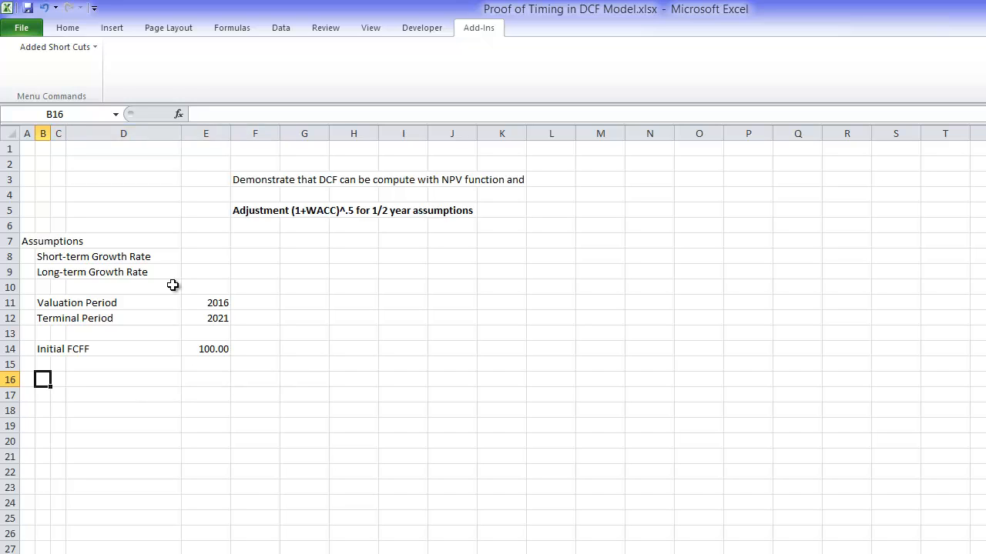
text(Period)
key(BackSpace)
key(BackSpace)
key(BackSpace)
key(BackSpace)
key(BackSpace)
key(BackSpace)
text(Timing of CF)
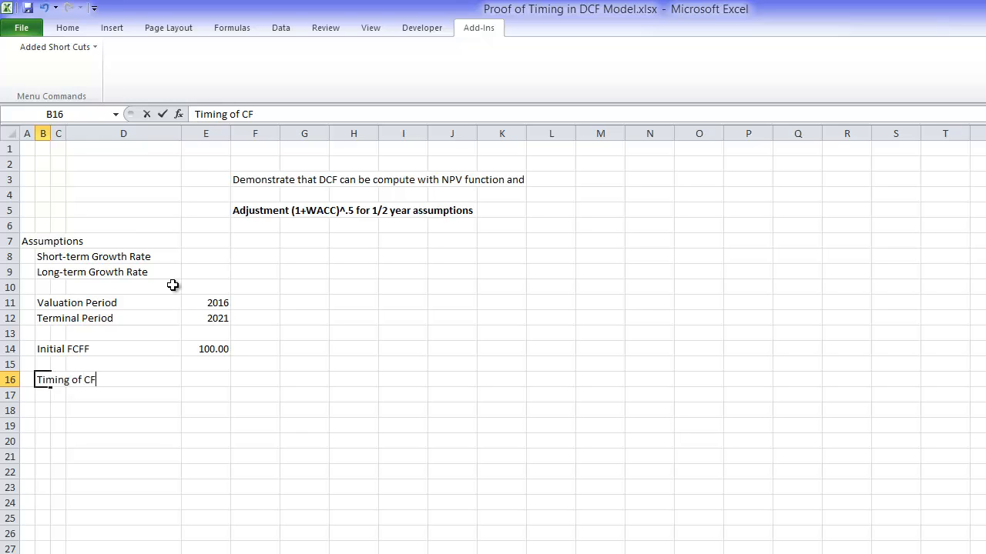
text( (.5 middle of yr()
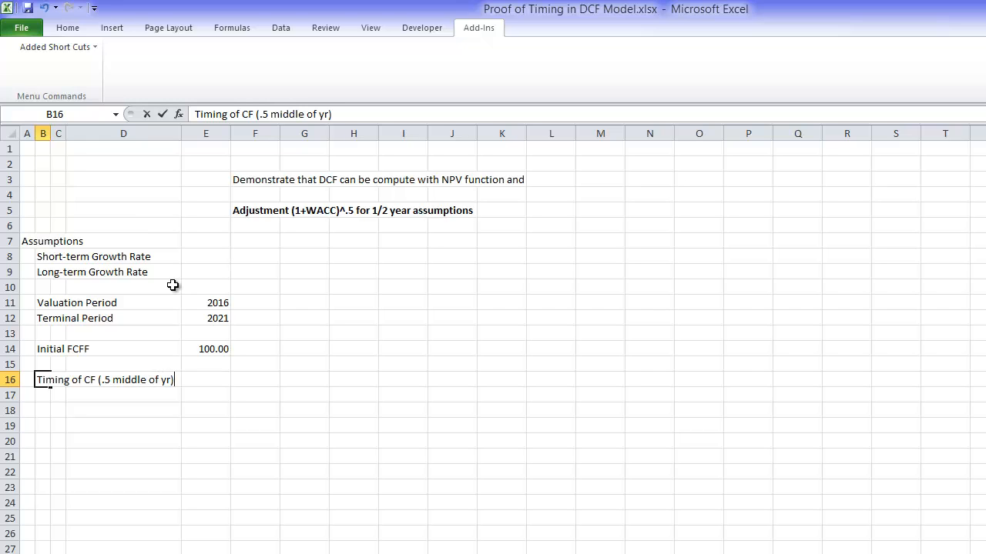
key(Return)
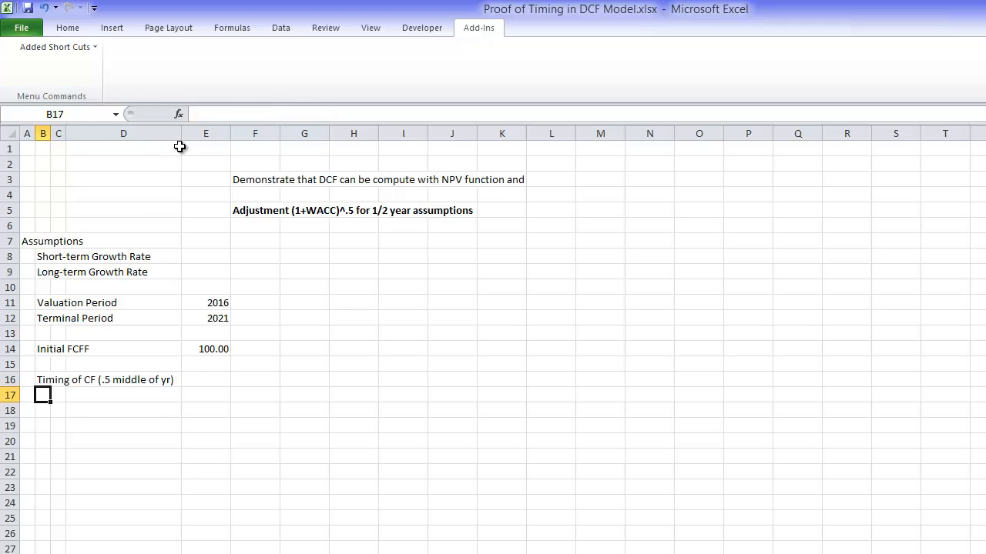
Step: Widen column D slightly and enter 0.5 as the cash flow timing in E16
drag(178, 135, 193, 134)
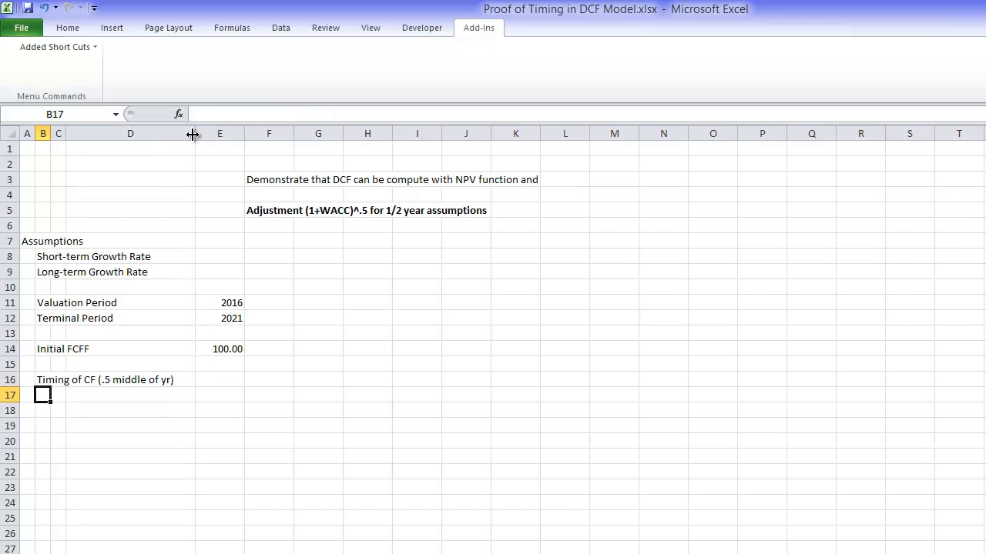
key(Up)
key(Right)
key(Right)
key(Right)
text(.)
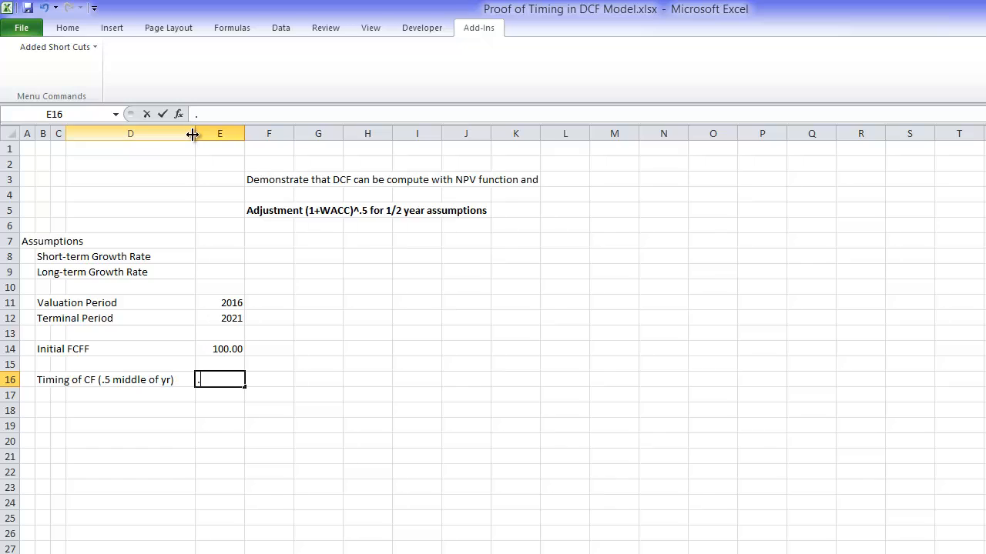
text(5)
key(Return)
key(Up)
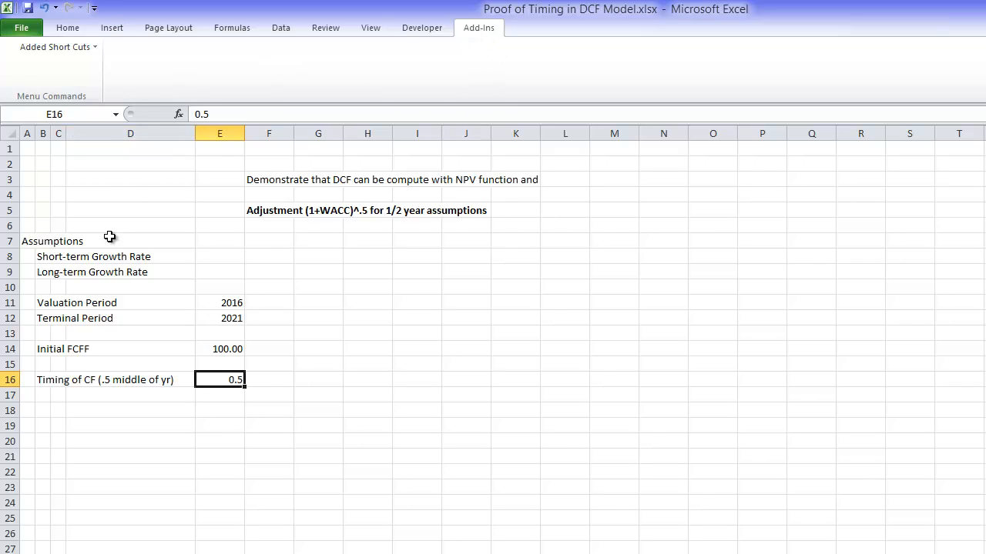
Step: Look through the other open workbooks, including the shortcut examples in Depreciation Functions.xlsm, and return to Proof of Timing in DCF Model.xlsx
key(ctrl+Tab)
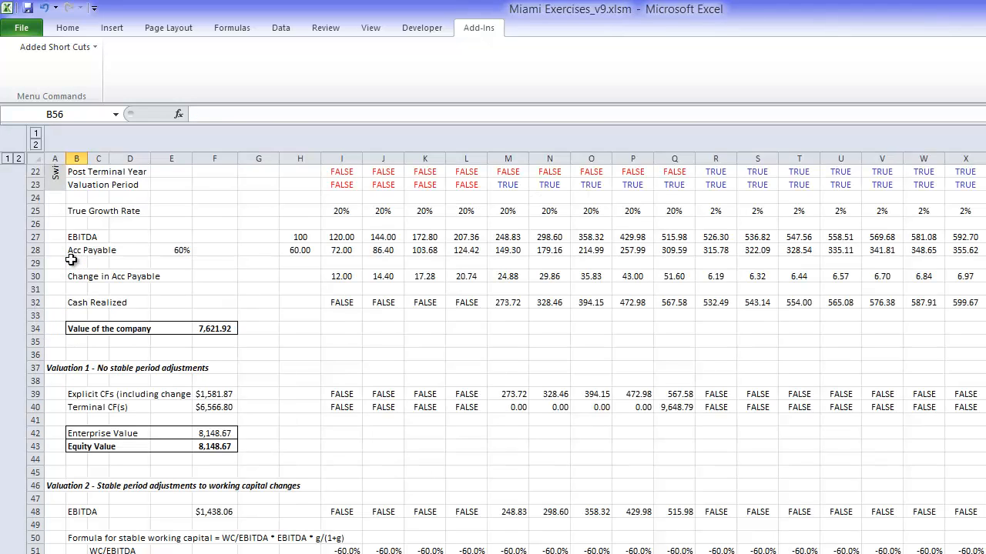
key(ctrl+Tab)
key(ctrl+Tab)
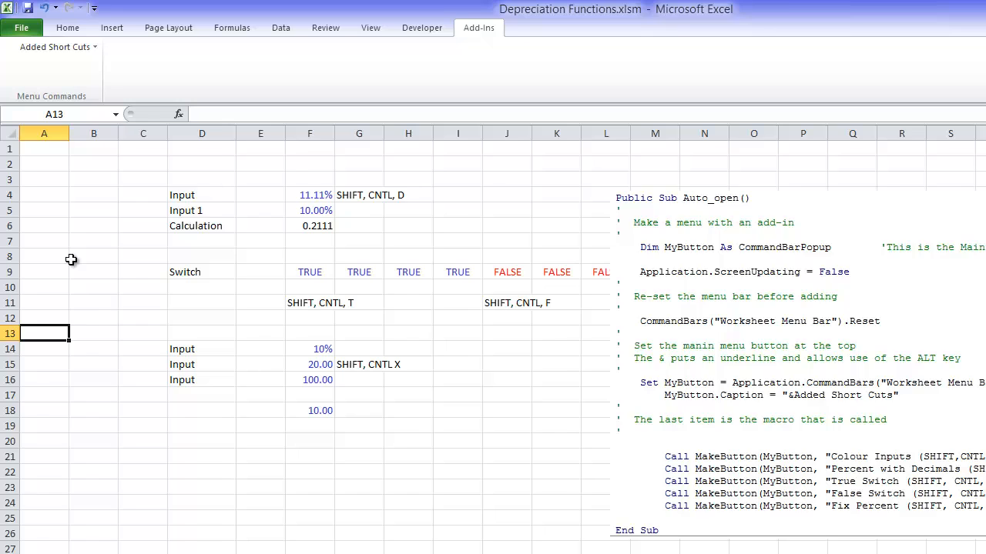
key(ctrl+Tab)
key(ctrl+Tab)
key(ctrl+Tab)
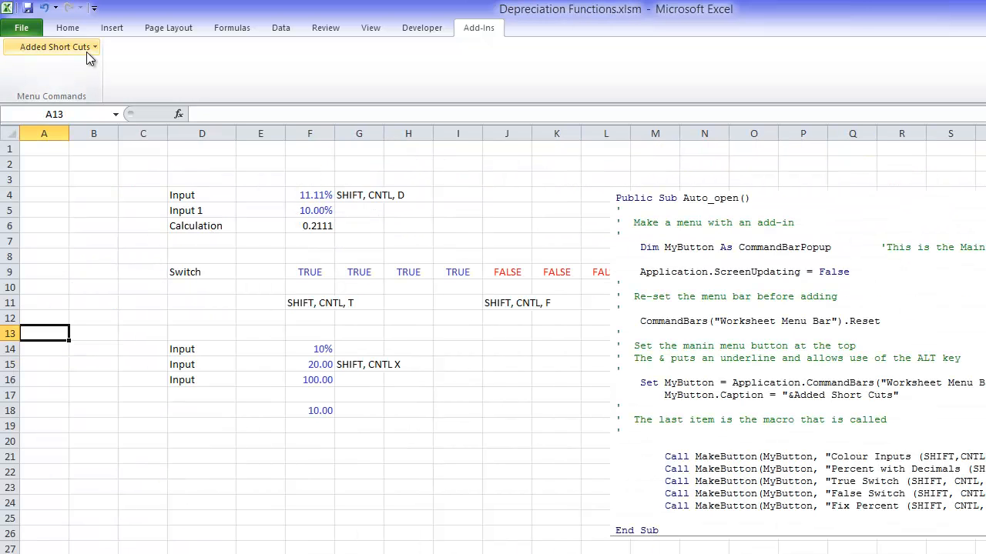
key(ctrl+Tab)
key(ctrl+Tab)
key(ctrl+Tab)
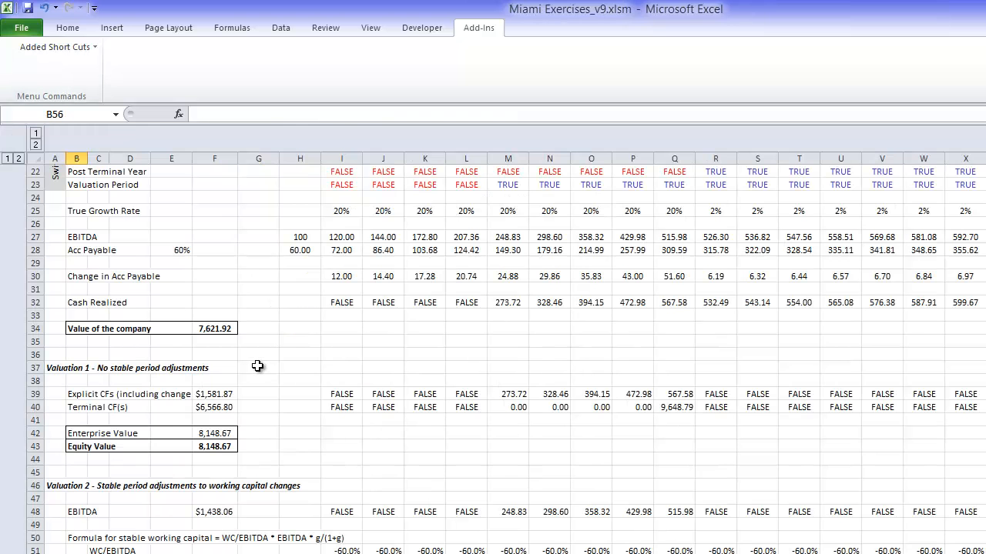
key(ctrl+Tab)
key(ctrl+Tab)
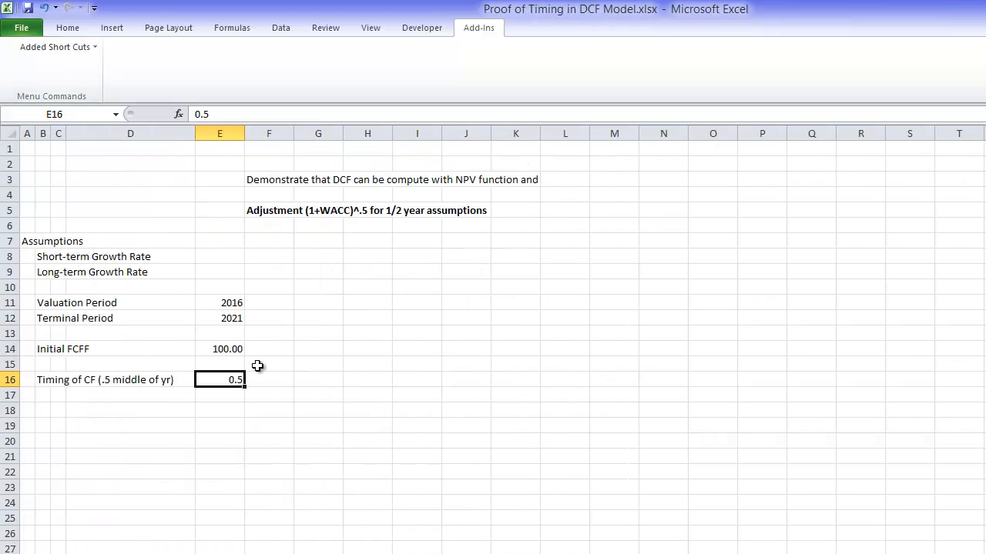
Step: Colour the input values in E11, E12, E14 and E16 blue with the input-colouring shortcut
key(Up)
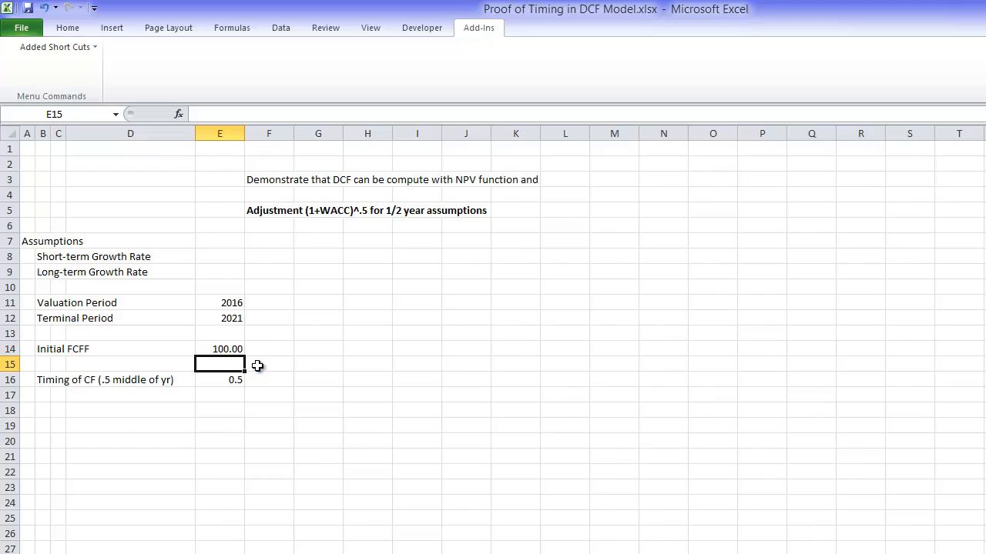
key(ctrl+alt+c)
key(Up)
key(Up)
key(Down)
key(Down)
key(Down)
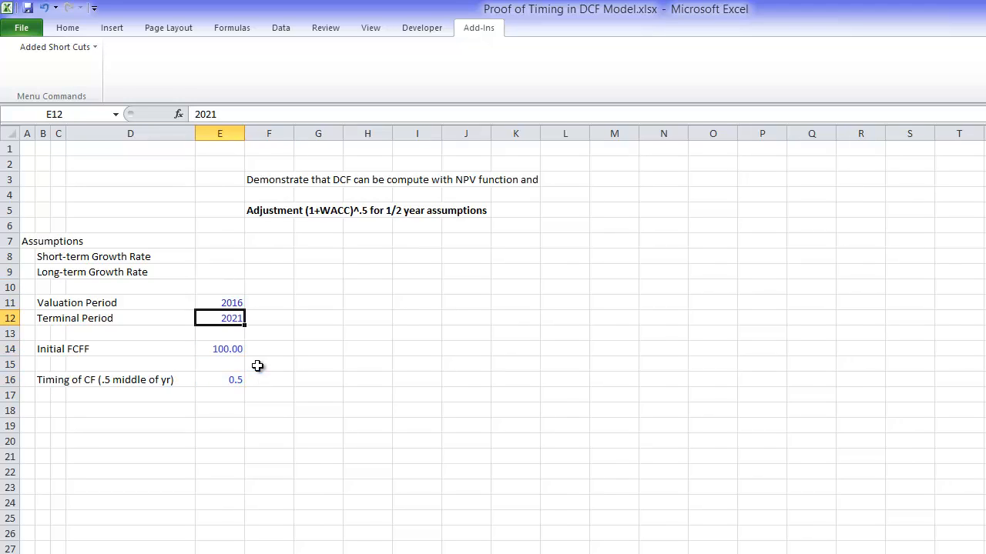
key(Down)
key(Down)
key(Down)
key(Down)
key(Down)
key(Down)
key(Down)
key(Down)
key(Left)
key(Left)
key(Left)
key(Left)
key(Down)
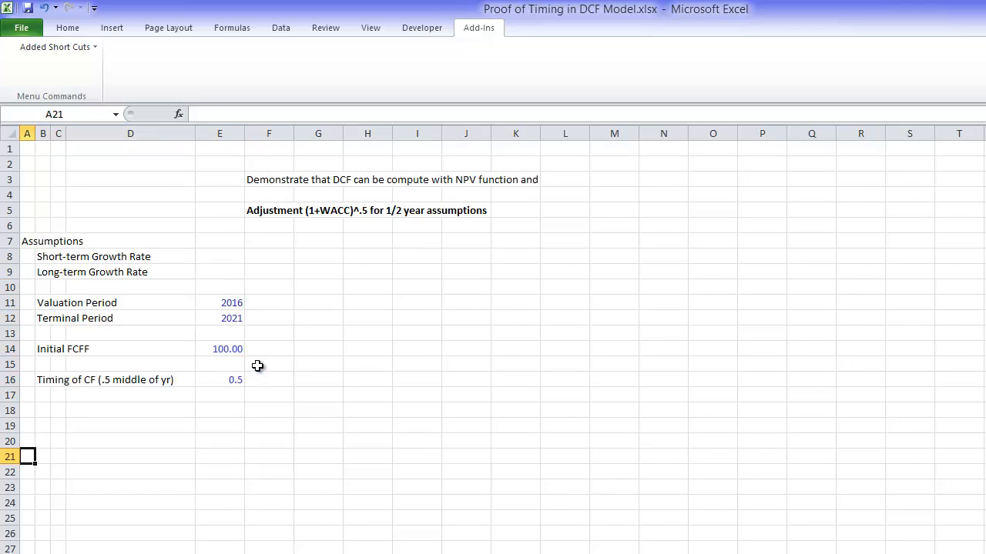
key(Down)
key(Down)
key(Down)
key(Down)
key(Down)
key(Down)
key(Down)
key(Down)
key(Down)
key(Down)
key(Down)
key(Down)
key(Down)
key(Down)
key(Down)
key(Down)
key(Down)
key(Down)
key(Down)
key(Down)
key(Down)
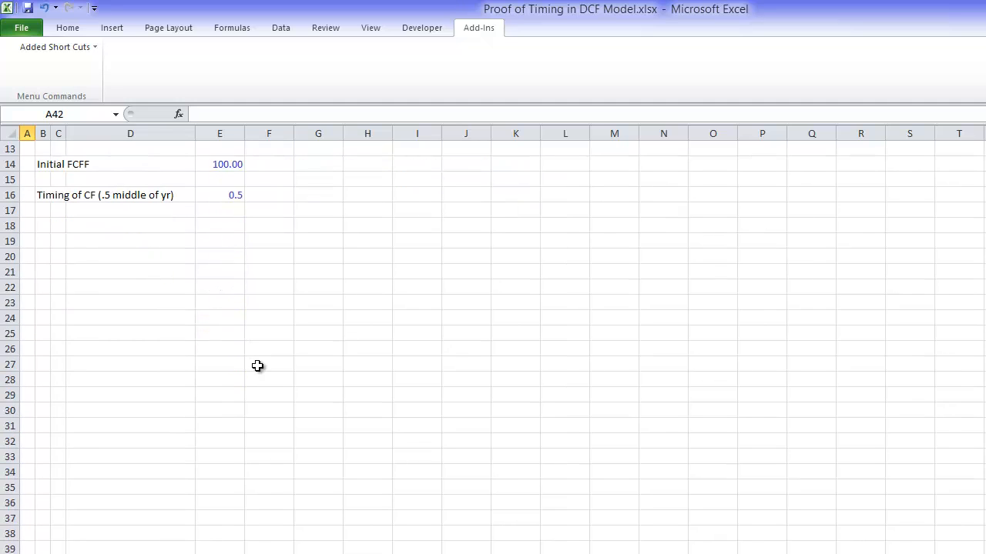
key(Up)
key(Up)
key(Up)
key(Up)
key(Up)
key(Up)
key(Up)
key(Up)
key(Up)
key(Up)
key(Up)
key(Up)
key(Up)
key(Up)
key(Up)
key(Up)
key(Up)
key(Up)
key(Up)
key(Up)
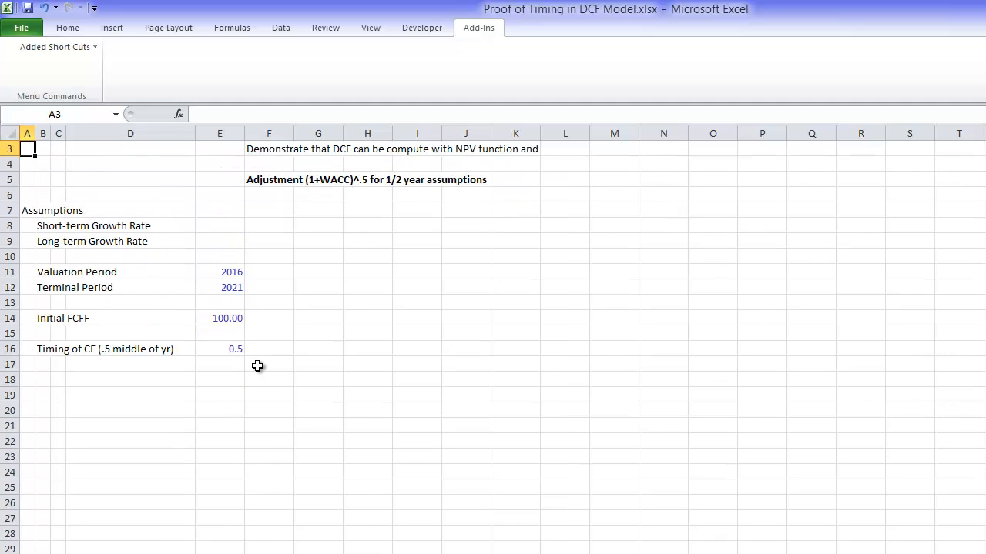
key(Up)
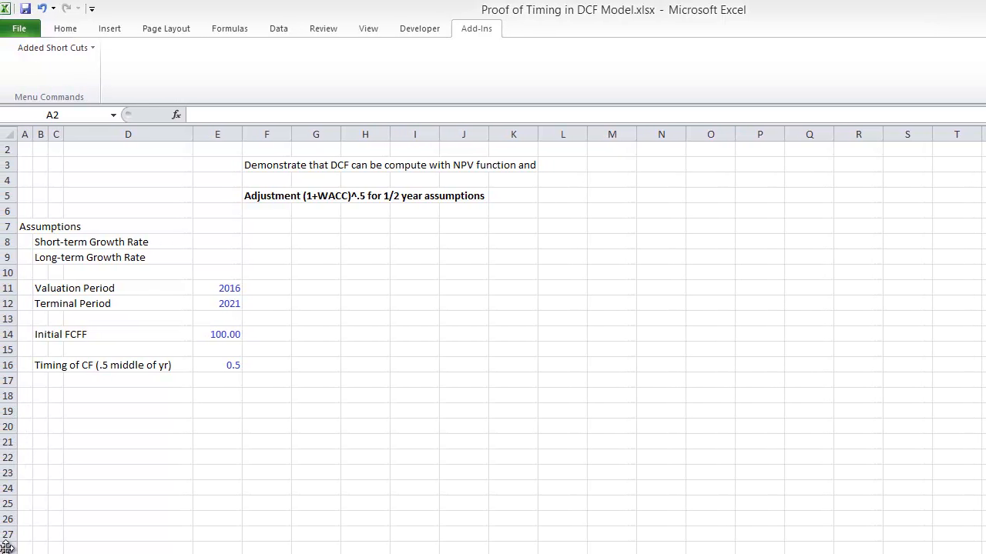
Step: Make the "Assumptions" heading in cell A7 bold
key(Down)
key(Down)
key(Down)
key(Down)
key(Down)
key(Down)
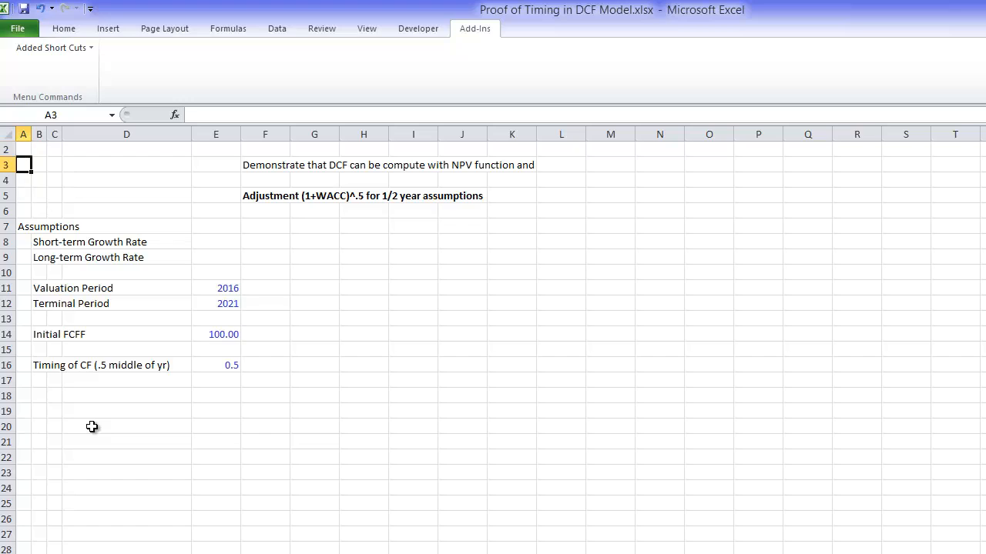
key(Up)
key(ctrl+b)
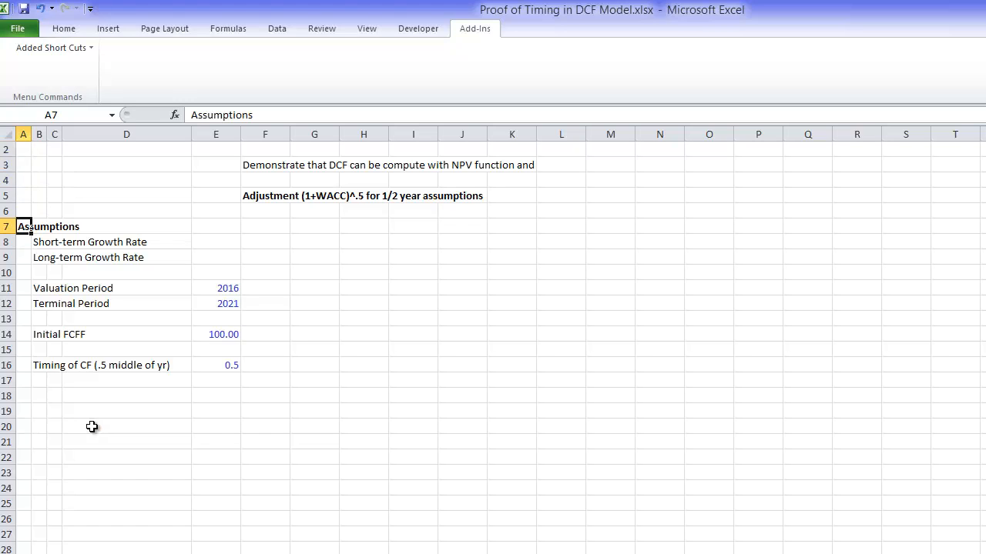
Step: Enter the heading "Model" in cell A18, below the assumptions
key(Down)
key(Down)
key(Down)
key(Down)
key(Down)
key(Down)
key(Down)
key(Down)
key(Down)
key(Down)
key(Down)
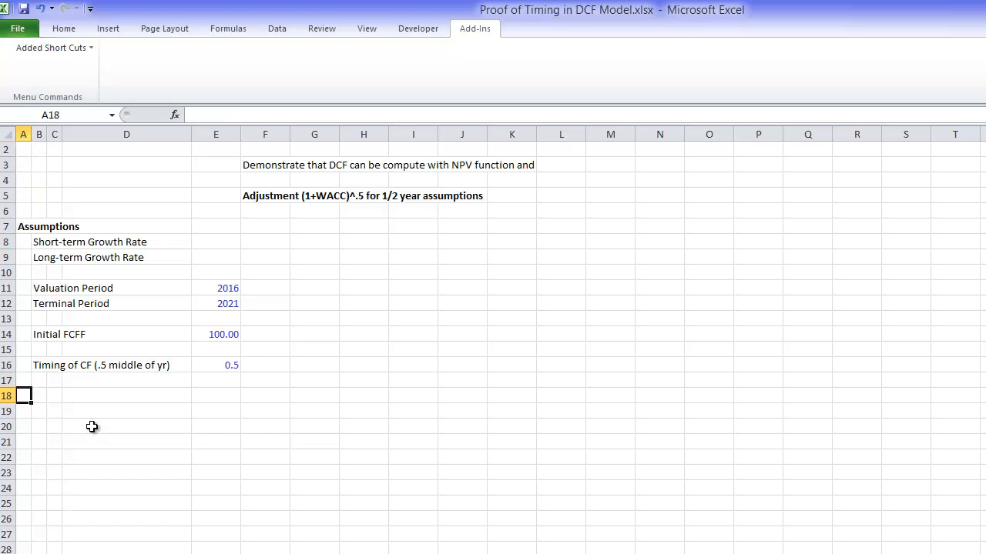
text(Model)
key(Return)
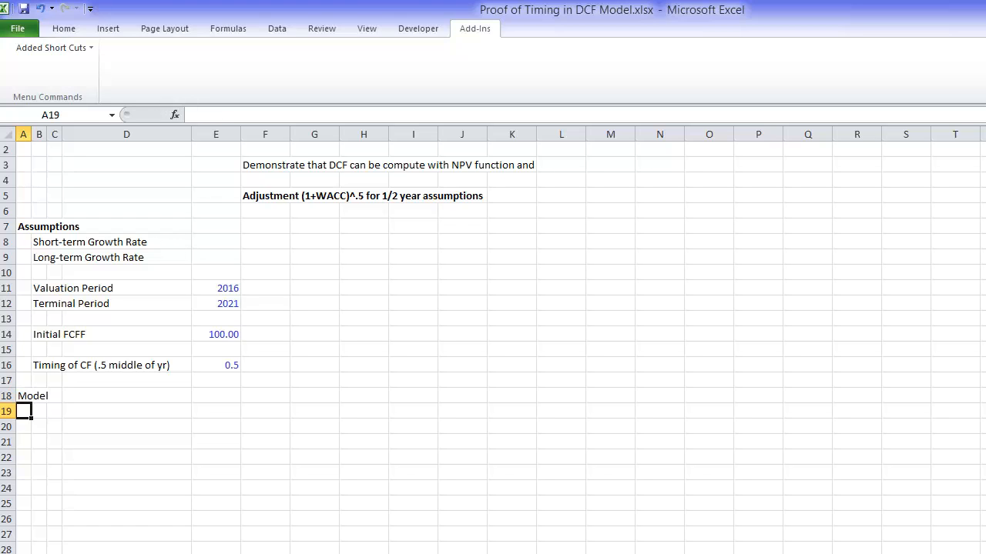
Step: Label cell B19 "Timing" and enter 2014 as the first year in G19
key(Right)
text(Tim)
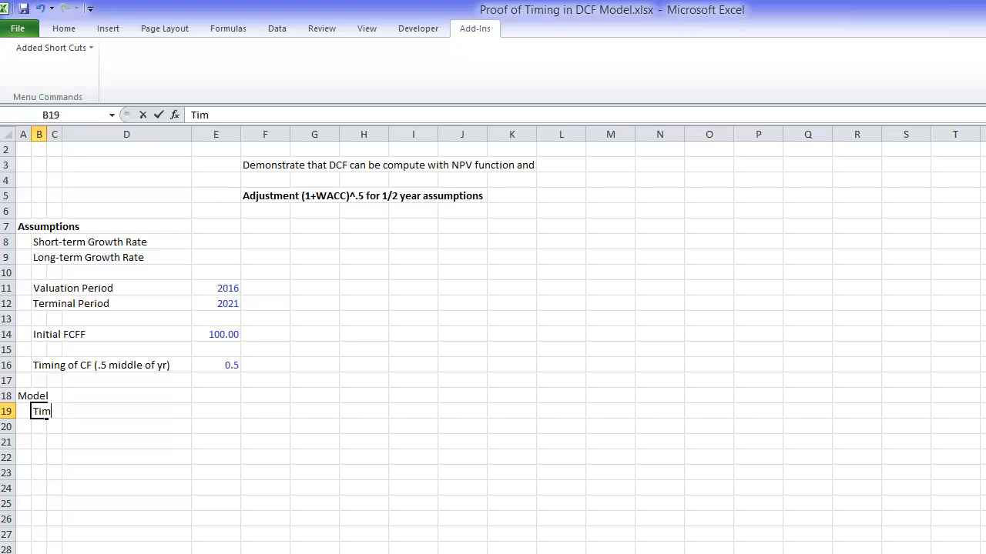
text(ing)
key(Return)
key(Up)
key(Right)
Step: Enter =G19+1 in H19 and fill the formula across row 19 to the last column of the sheet
key(Right)
key(Right)
key(Right)
key(Right)
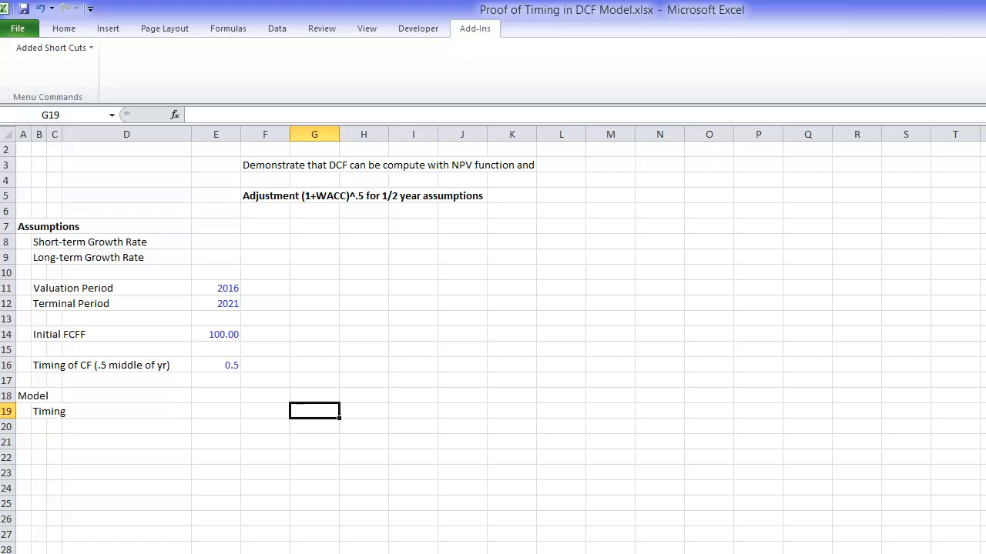
text(2014)
key(Return)
key(Up)
key(Right)
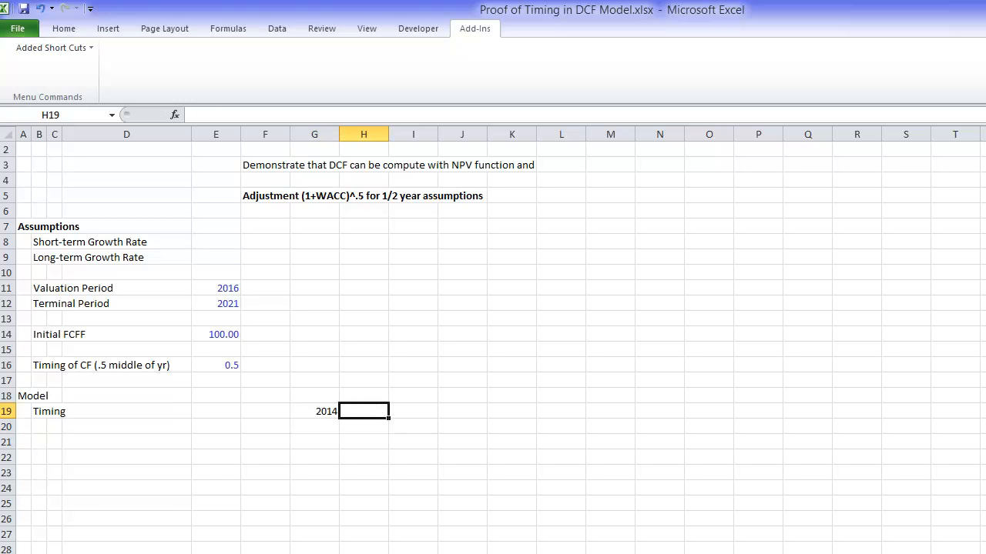
text(=)
key(Left)
text(+)
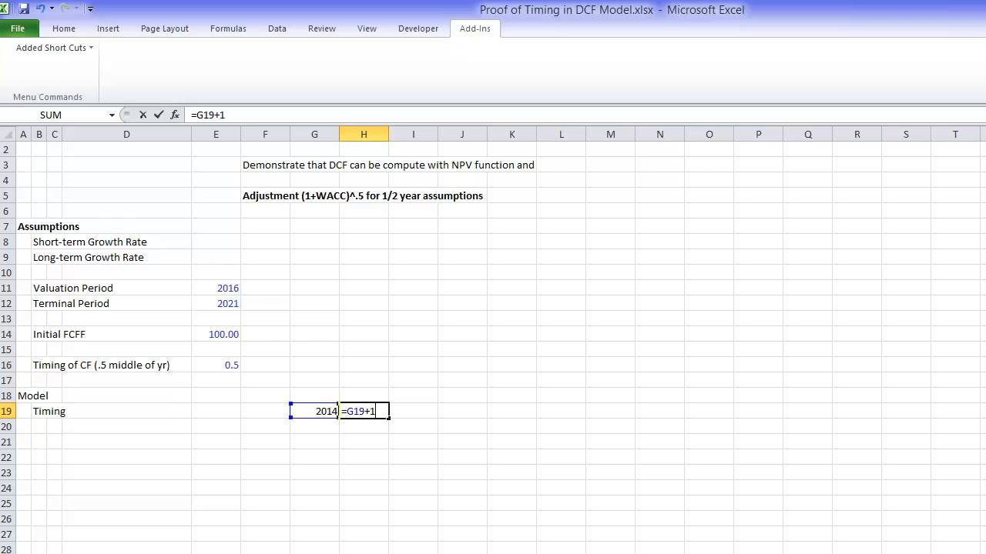
key(ctrl+Return)
key(ctrl+shift+Right)
key(ctrl+r)
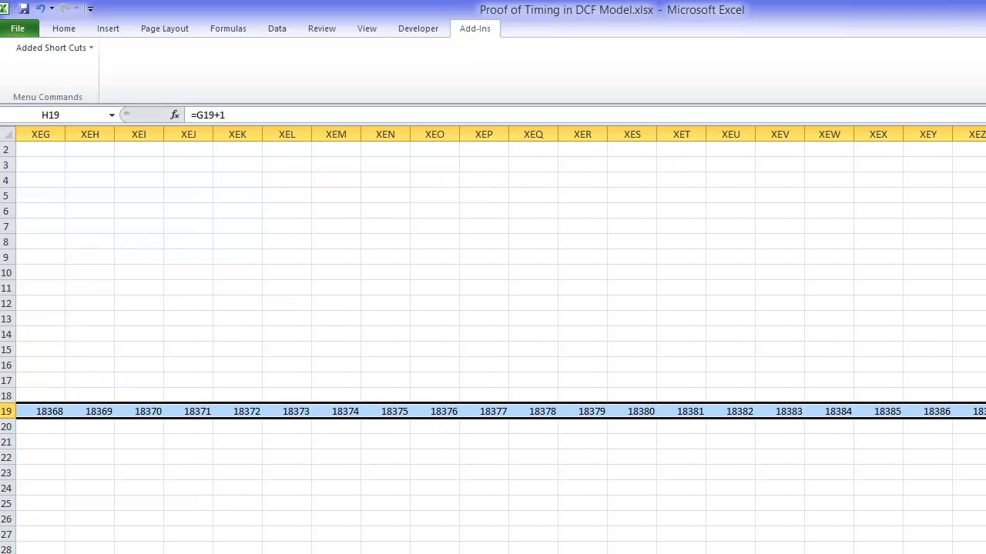
Step: Group all columns from KV, right after the year 2314, to the sheet's last column and collapse the group to hide them
key(Left)
key(Right)
key(Right)
key(Right)
key(Right)
key(Right)
key(Right)
key(Right)
key(Right)
key(Right)
key(Right)
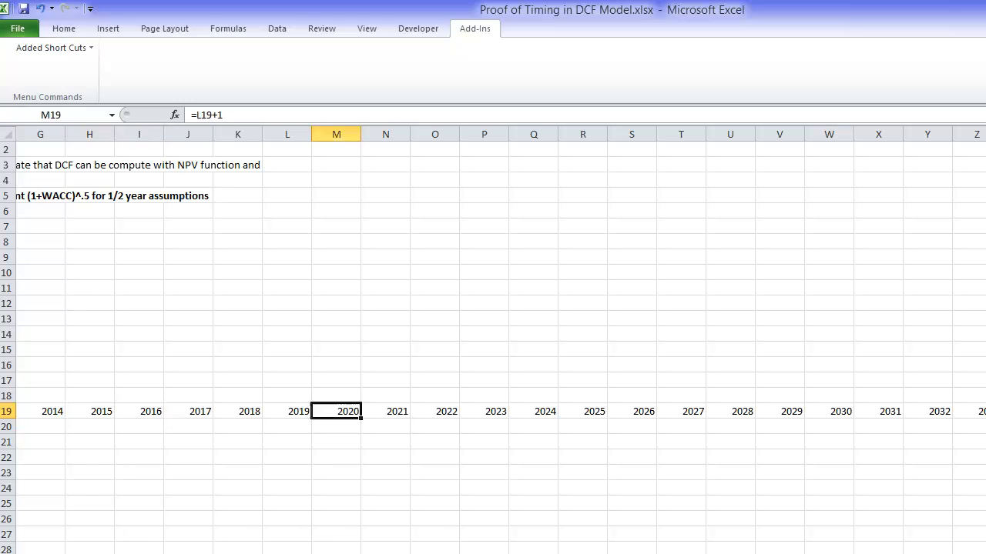
key(Right)
key(Right)
key(Right)
key(Right)
key(Right)
key(Right)
key(Right)
key(Right)
key(Right)
key(Right)
key(Right)
key(Right)
key(Right)
key(Right)
key(Right)
key(Right)
key(Right)
key(Right)
key(Right)
key(Right)
key(Right)
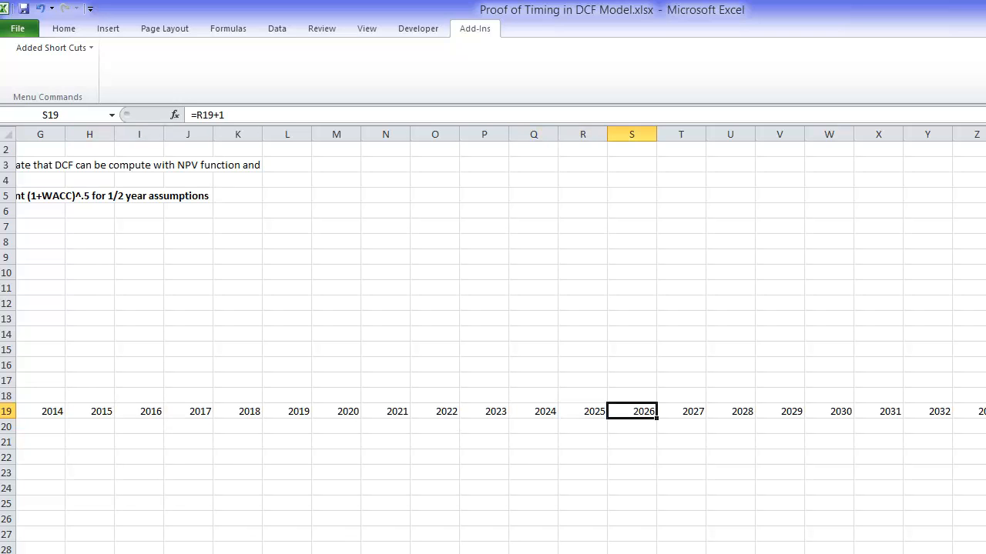
key(Right)
key(Right)
key(Right)
key(Right)
key(Right)
key(Right)
key(Right)
key(Right)
key(Right)
key(Right)
key(Right)
key(Right)
key(Right)
key(Right)
key(Right)
key(Right)
key(Right)
key(Right)
key(Right)
key(Right)
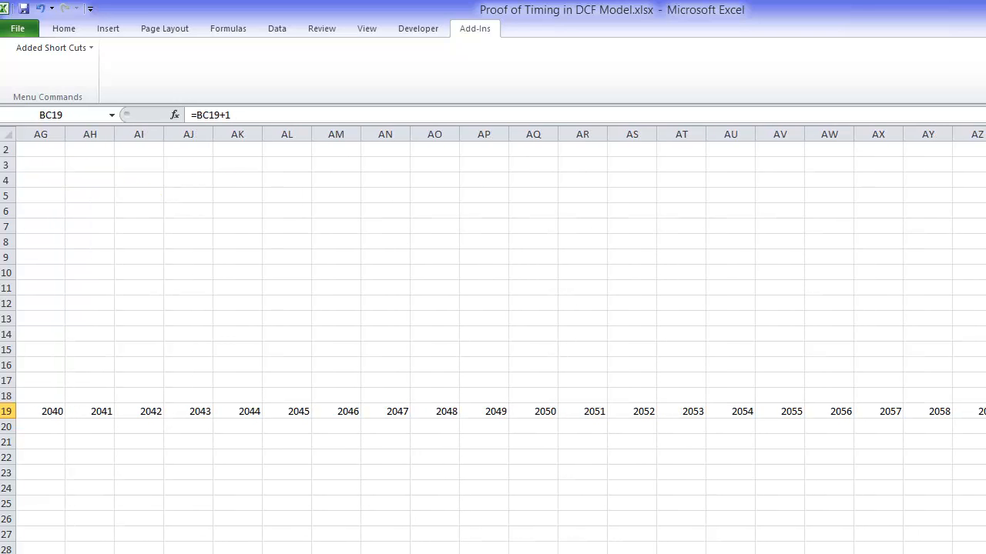
key(Right)
key(Right)
key(Right)
key(Right)
key(Right)
key(Right)
key(Right)
key(Right)
key(Right)
key(Right)
key(Right)
key(Right)
key(Right)
key(Right)
key(Right)
key(Right)
key(Right)
key(Right)
key(Right)
key(Right)
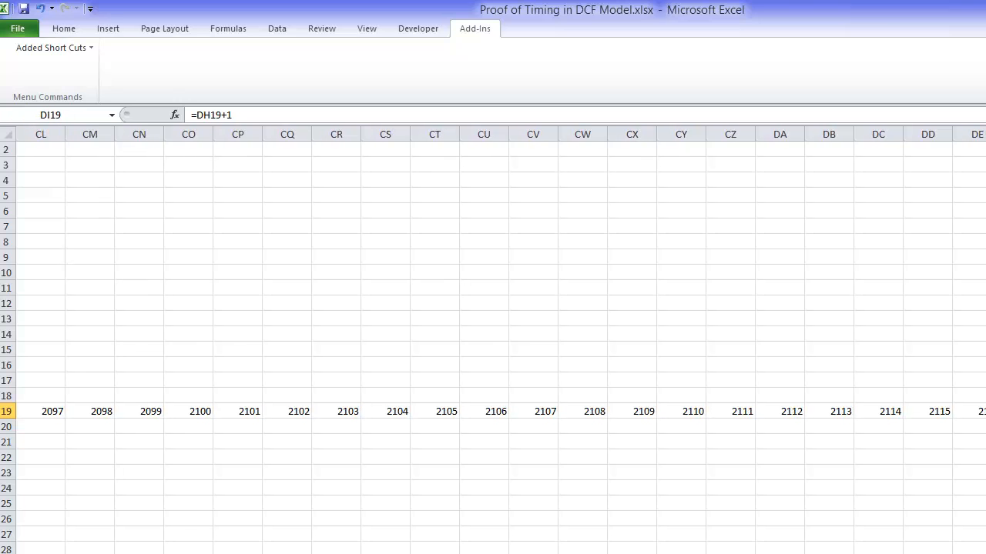
key(Right)
key(Right)
key(Right)
key(Right)
key(Right)
key(Right)
key(Right)
key(Right)
key(Right)
key(Right)
key(Right)
key(Right)
key(Right)
key(Right)
key(Right)
key(Right)
key(Right)
key(Right)
key(Right)
key(Right)
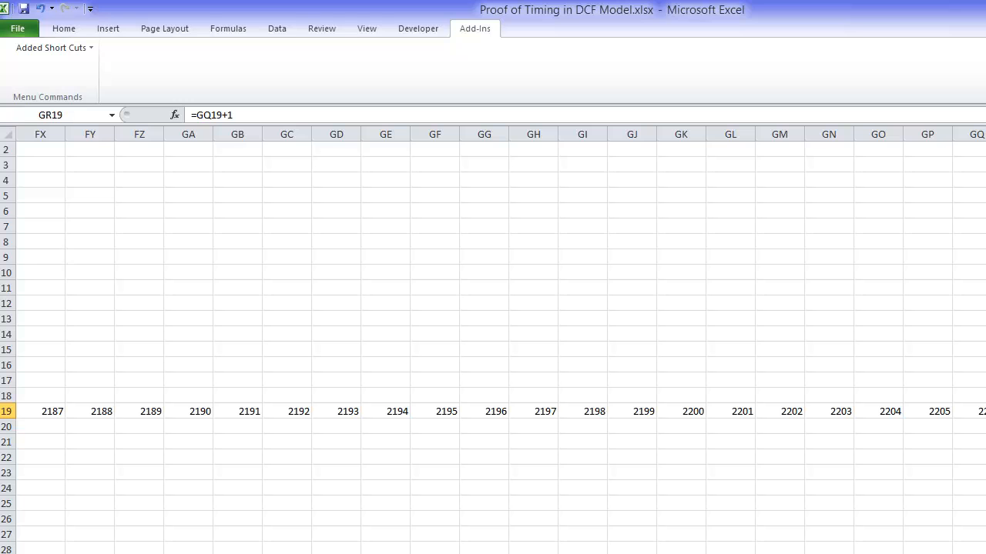
key(Right)
key(Right)
key(Right)
key(Right)
key(Right)
key(Right)
key(Right)
key(Right)
key(Right)
key(Right)
key(Right)
key(Right)
key(Right)
key(Right)
key(Right)
key(Right)
key(Right)
key(Right)
key(Right)
key(Right)
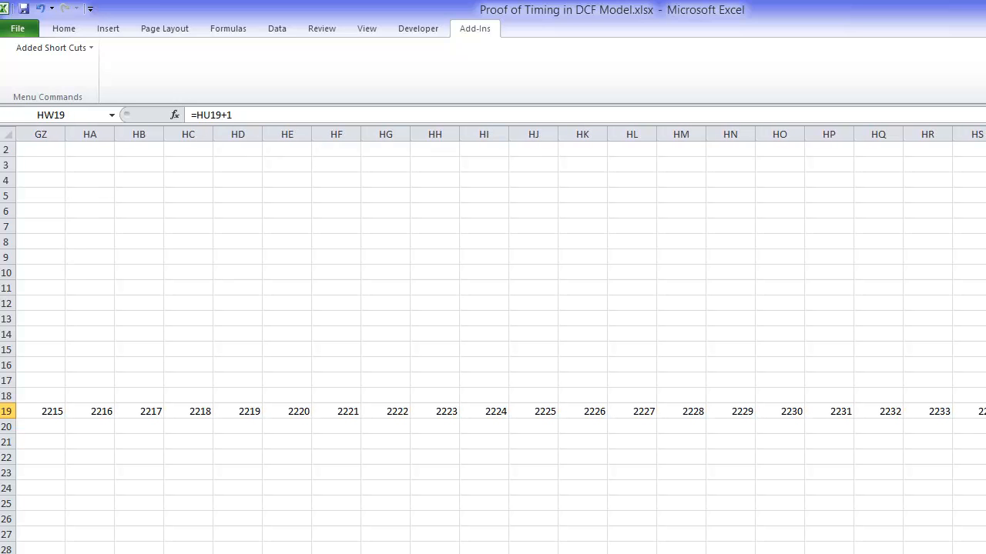
key(Right)
key(Right)
key(Right)
key(Right)
key(Right)
key(Right)
key(Right)
key(Right)
key(Right)
key(Right)
key(Right)
key(Right)
key(Right)
key(Right)
key(Right)
key(Right)
key(Right)
key(Right)
key(Right)
key(Right)
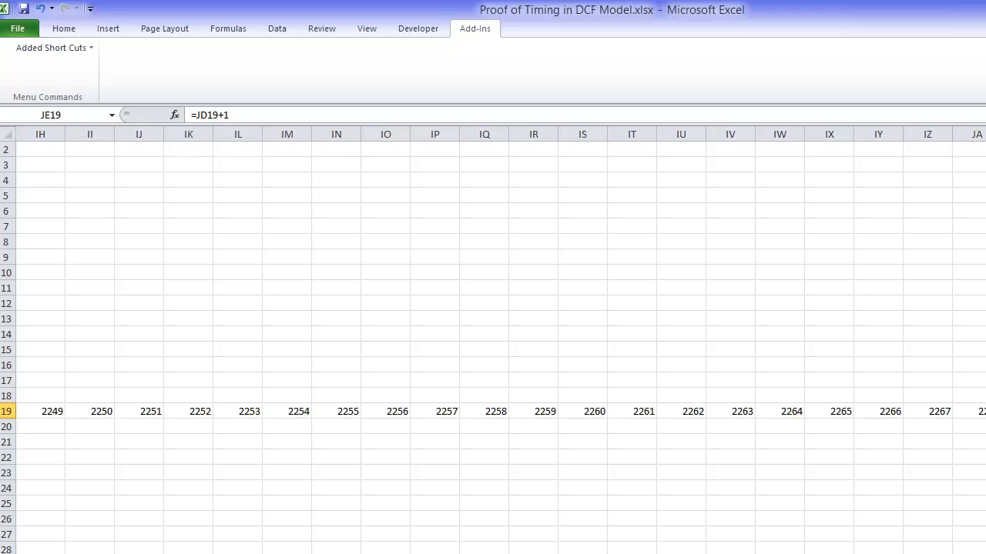
key(Right)
key(Right)
key(Right)
key(Right)
key(Right)
key(Right)
key(Right)
key(Right)
key(Right)
key(Right)
key(Right)
key(Right)
key(Right)
key(Right)
key(Right)
key(Right)
key(Right)
key(Right)
key(Right)
key(Right)
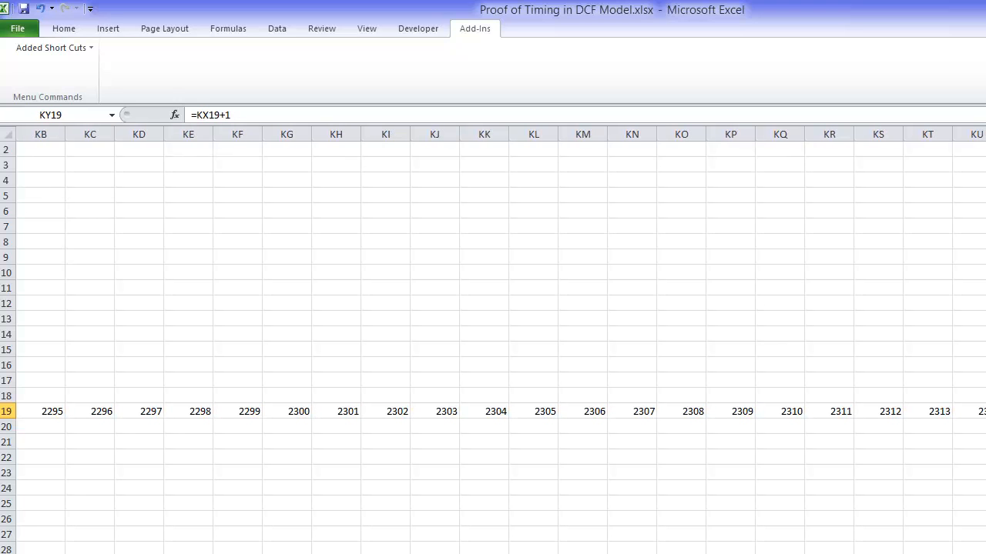
key(Left)
key(Left)
key(Left)
key(Left)
key(Right)
key(Right)
key(Right)
key(Right)
key(Right)
key(Right)
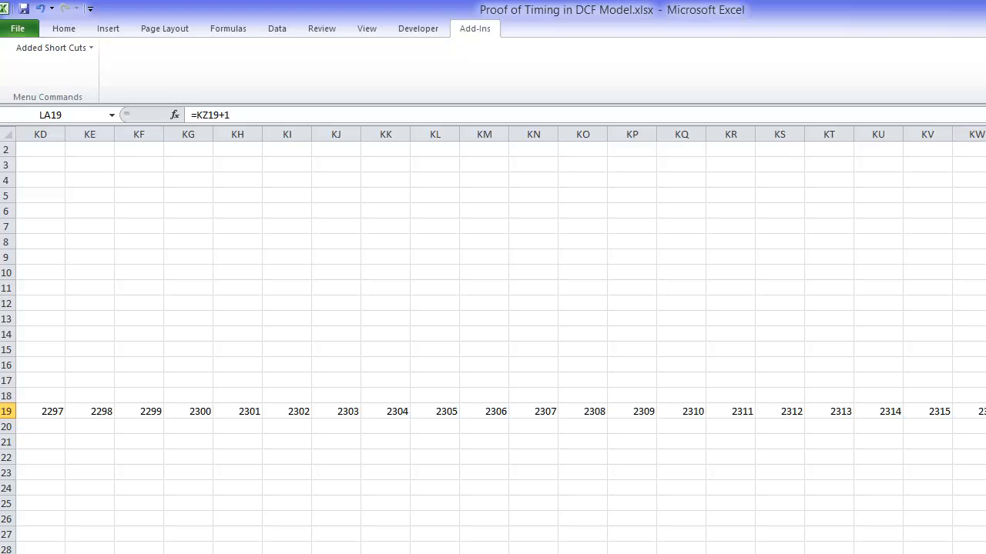
key(Left)
click(926, 134)
key(ctrl+shift+Right)
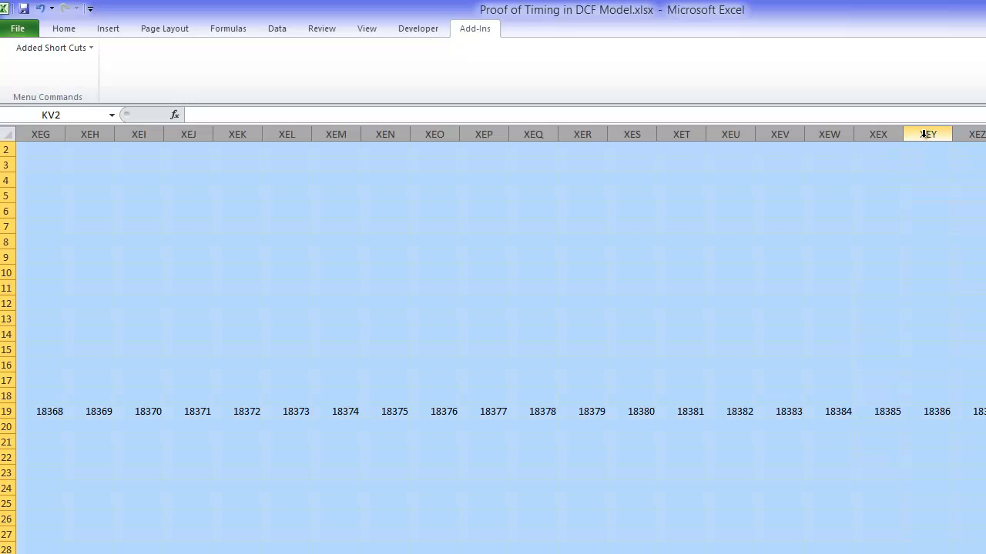
key(ctrl+BackSpace)
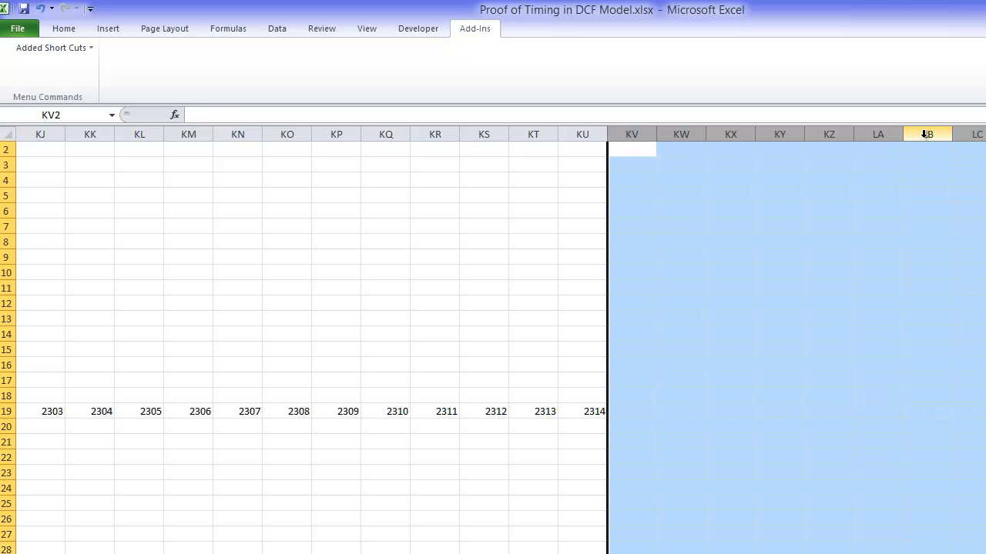
key(shift+alt+Right)
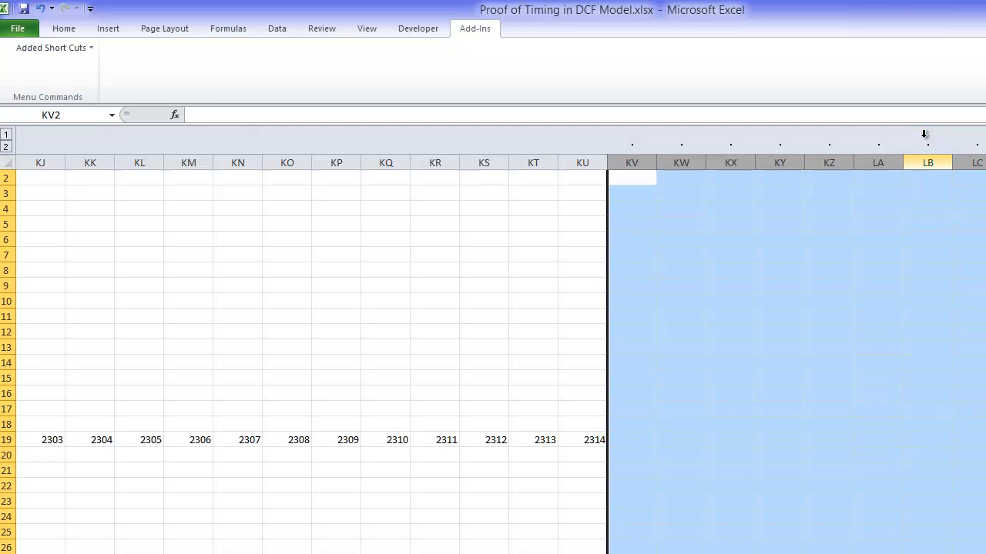
click(5, 134)
click(174, 393)
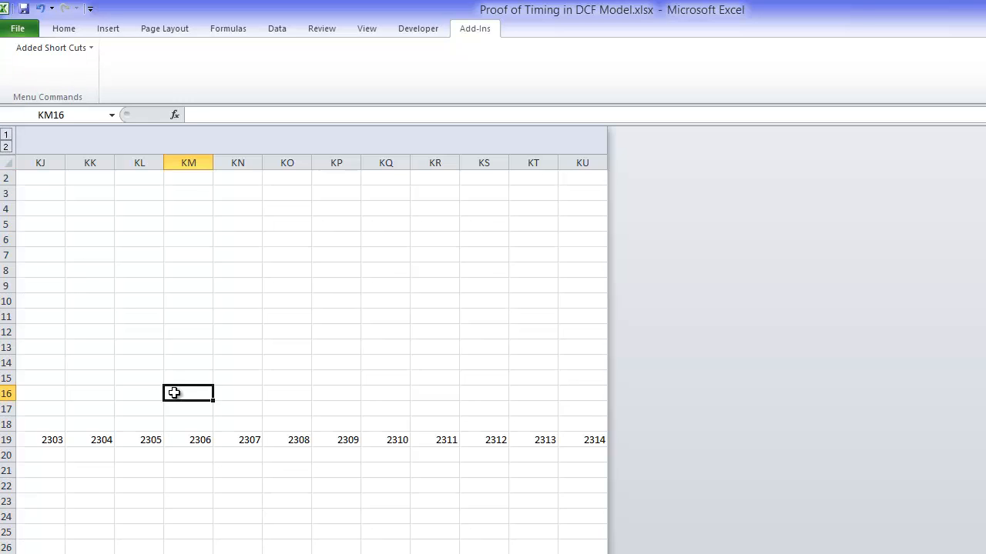
Step: Return to the sheet's first columns and look over the assumptions and the timing row
key(ctrl+Left)
key(ctrl+Left)
key(ctrl+Left)
key(Down)
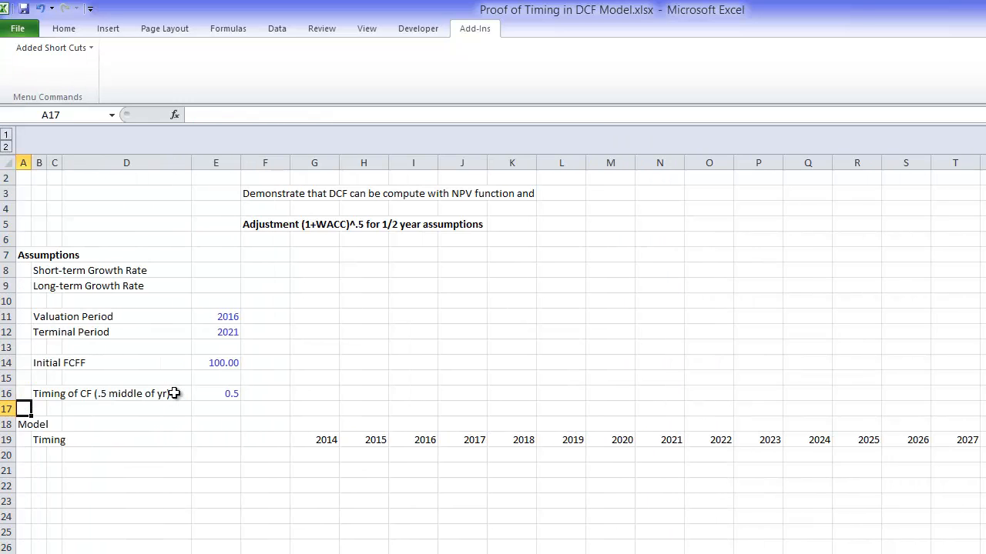
key(Down)
key(Down)
key(Down)
key(Down)
key(Down)
key(Down)
key(Down)
key(Down)
key(Down)
key(Down)
key(Down)
key(Down)
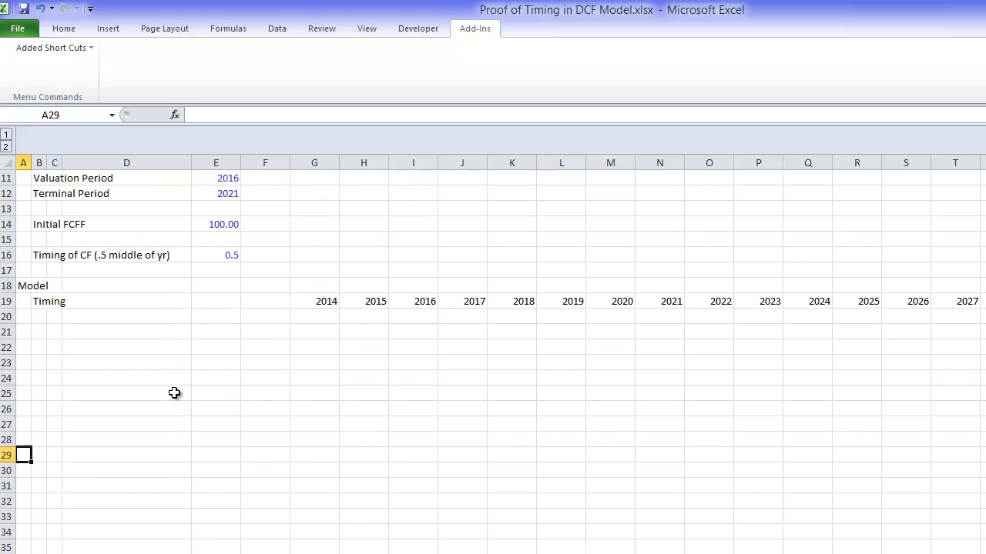
key(Up)
key(Up)
key(Up)
key(Up)
key(Up)
key(Up)
key(Up)
key(Up)
key(Up)
key(Right)
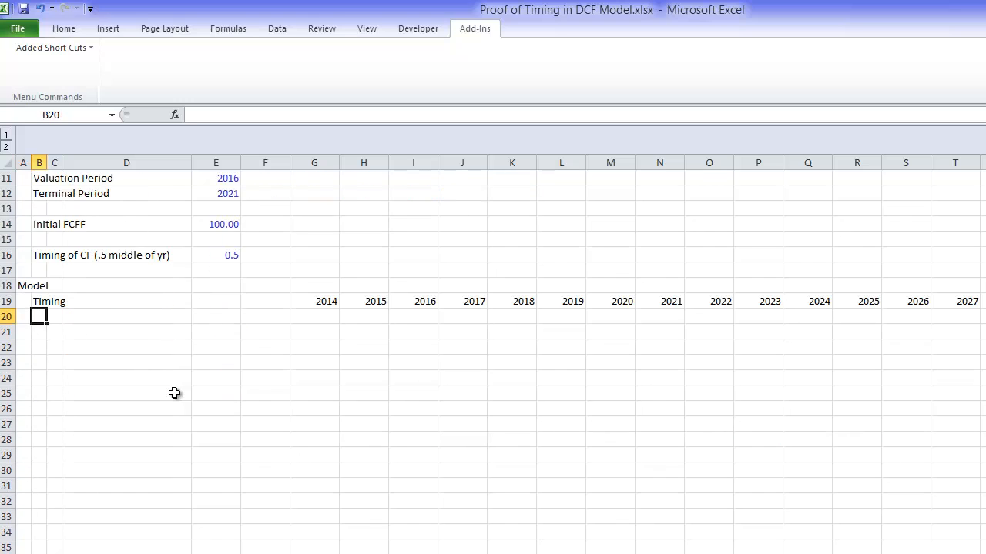
key(Up)
key(Up)
key(Up)
key(Up)
key(Up)
key(Up)
key(Up)
key(Up)
key(Up)
key(Up)
key(Up)
key(Up)
key(Up)
key(Up)
key(Up)
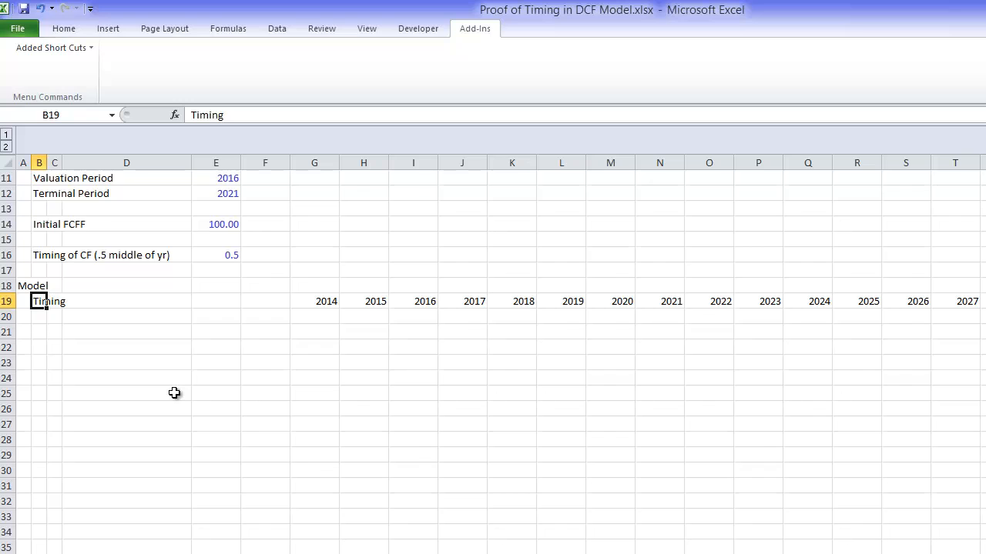
key(Down)
key(Down)
key(Down)
key(Down)
key(Down)
key(Down)
key(Down)
key(Down)
key(Down)
key(Down)
key(Down)
key(Down)
key(Down)
key(Down)
key(Down)
key(Down)
key(Down)
key(Down)
key(Down)
key(Down)
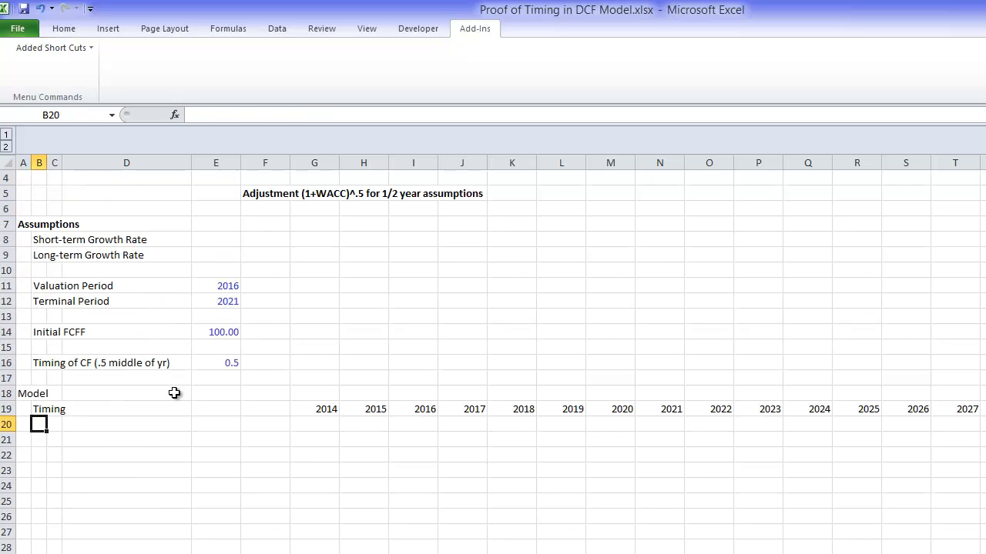
key(Up)
key(Up)
key(Up)
key(Up)
key(Up)
key(Up)
key(Up)
key(Up)
key(Up)
key(Up)
key(Up)
key(Up)
key(Up)
key(Up)
key(Up)
key(Up)
key(Up)
key(Up)
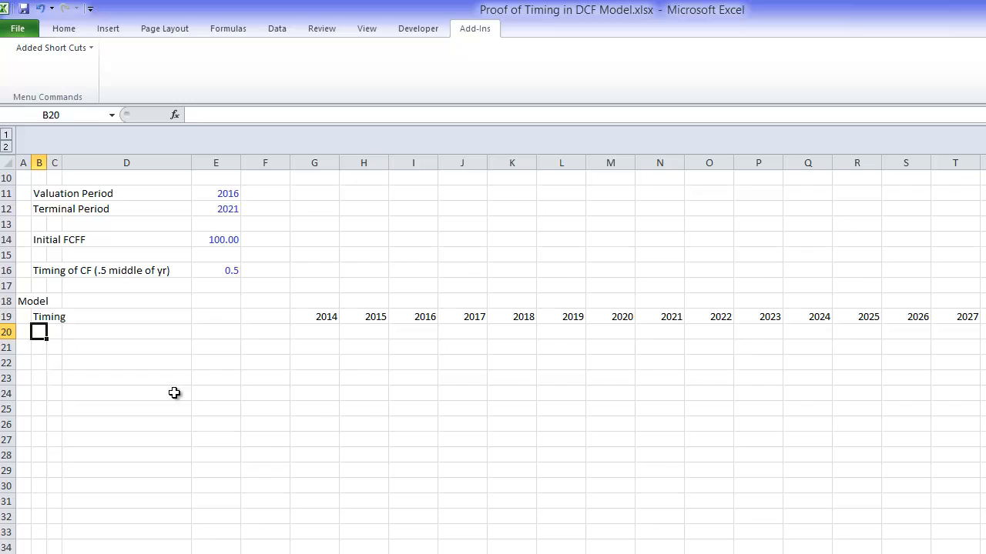
key(Up)
key(Up)
key(Up)
key(Up)
key(Up)
key(Up)
key(Up)
key(Up)
key(Up)
key(Up)
key(Up)
key(Up)
key(Up)
key(Up)
key(Up)
key(Up)
key(Up)
key(Up)
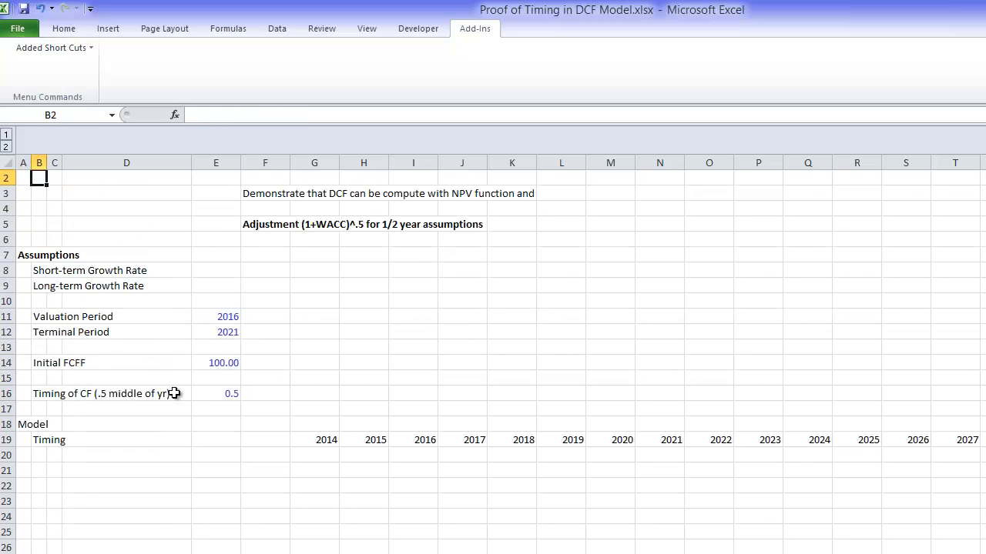
Step: Enter the heading "Three Cases:" in cell H7
key(Down)
key(Down)
key(Down)
key(Down)
key(Down)
key(Right)
key(Right)
key(Right)
key(Right)
key(Right)
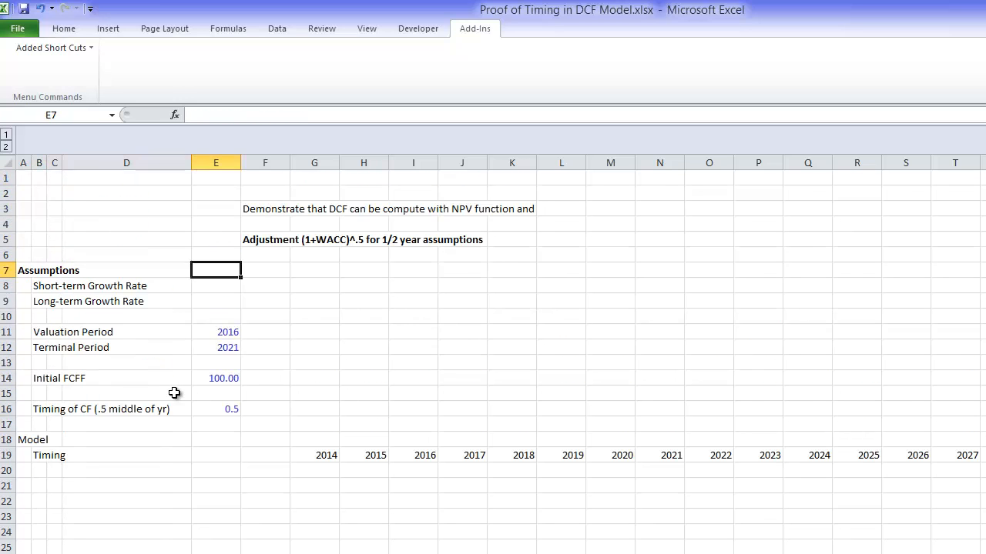
key(Right)
text(Three Case)
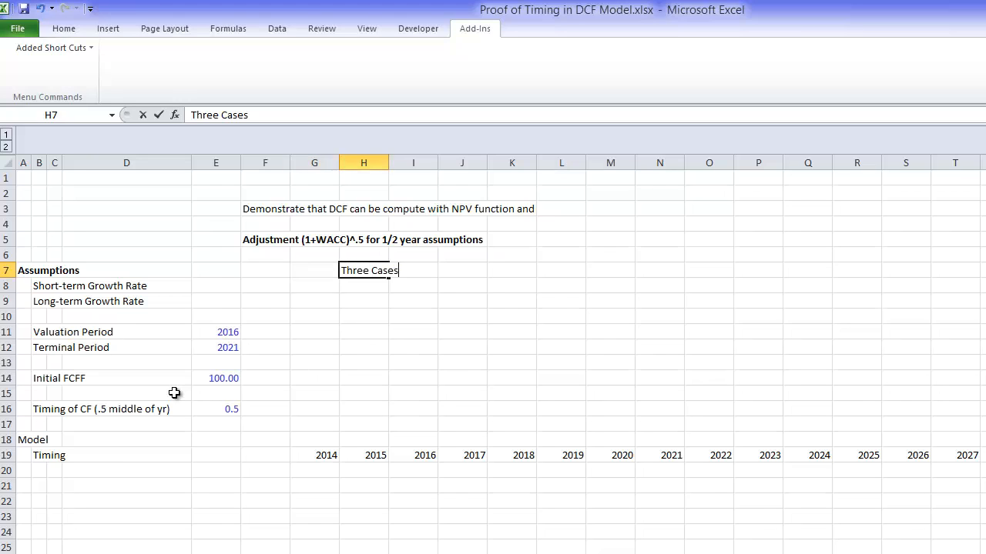
text(s:)
key(Return)
key(Return)
Step: Enter "Case 1: Theoretically True Value" in cell H9
text(Cas)
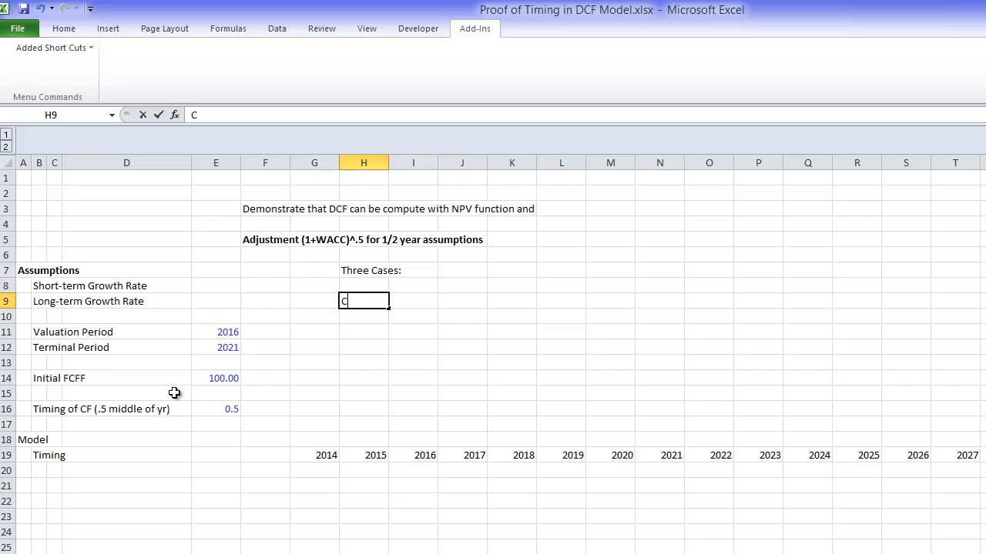
text(e 1: Theoret)
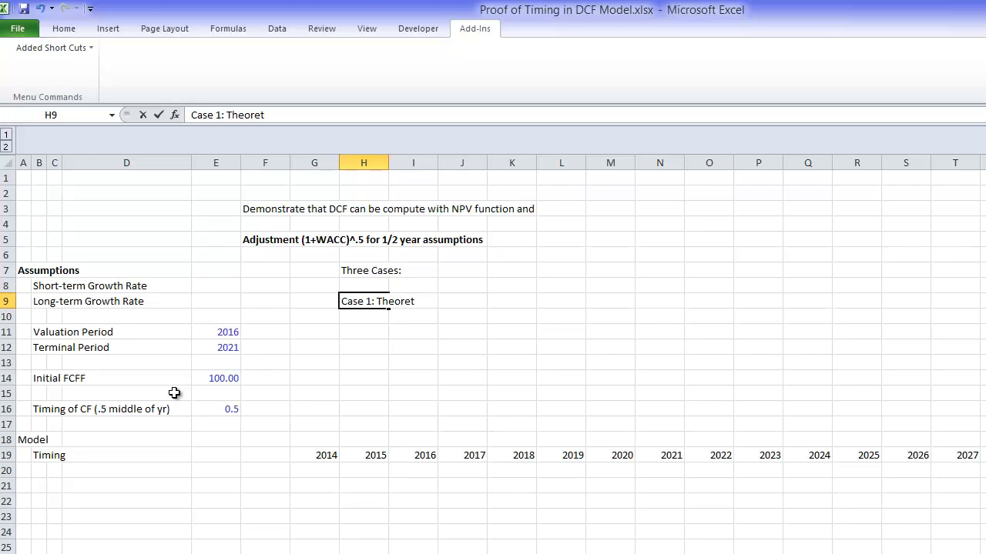
key(BackSpace)
key(BackSpace)
key(BackSpace)
key(BackSpace)
key(BackSpace)
text(eoretically True Value)
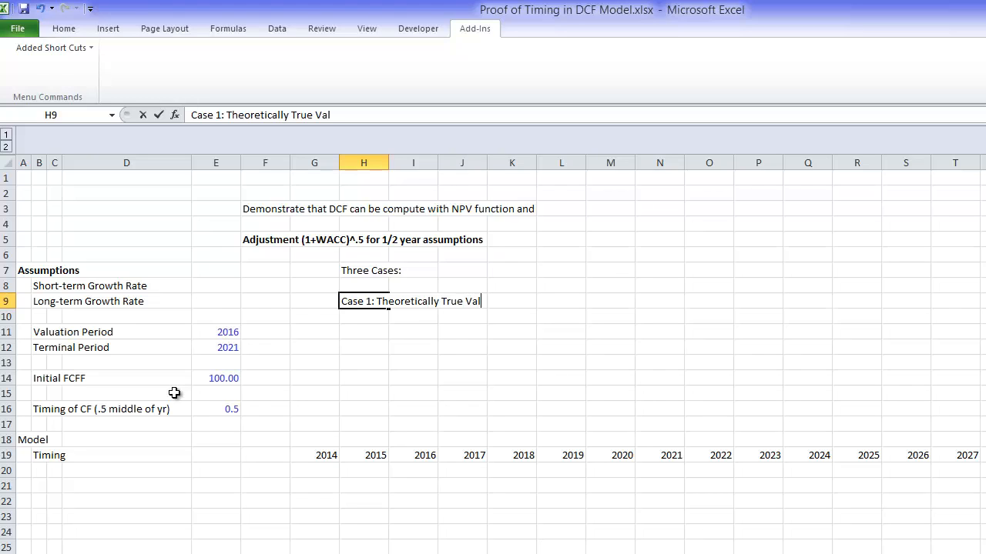
key(Return)
Step: Copy the Case 1 label from cell H9 into cell H10
key(Up)
key(Right)
key(Right)
key(Right)
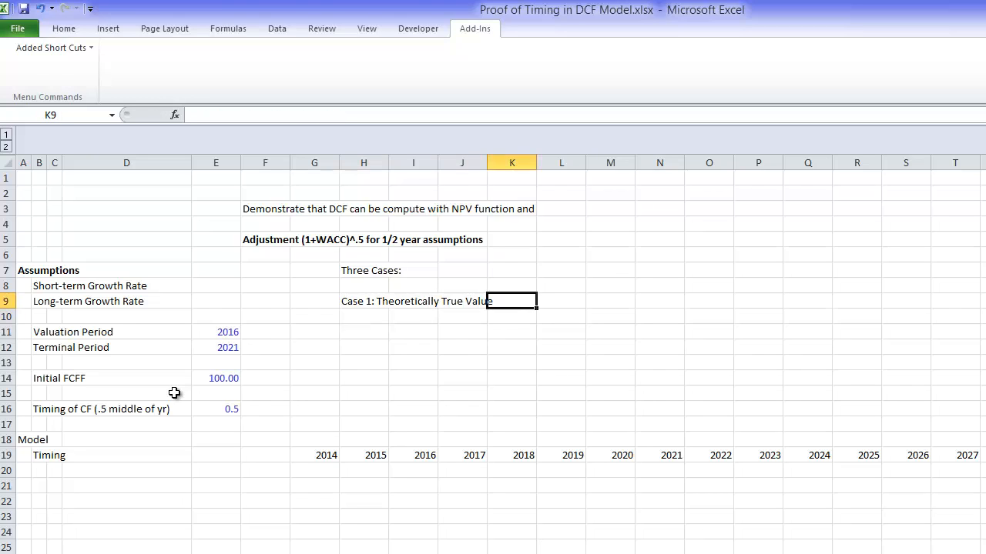
key(Right)
key(Down)
key(Left)
key(Left)
key(Left)
key(Left)
key(Left)
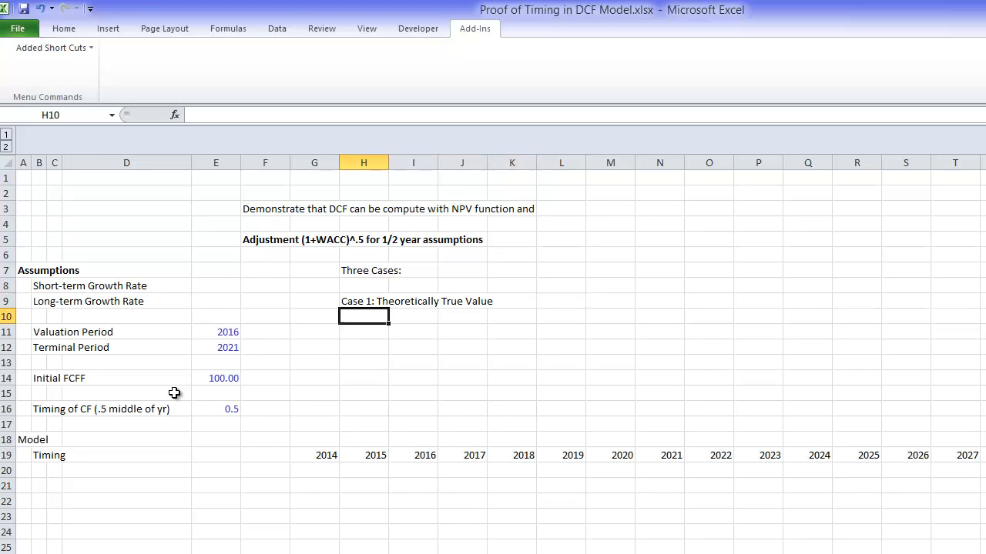
key(Up)
key(Right)
key(ctrl+c)
key(Down)
key(ctrl+v)
Step: Reword the copied label in H10 as "Case 1: No Timing Adjustment"
key(F2)
key(BackSpace)
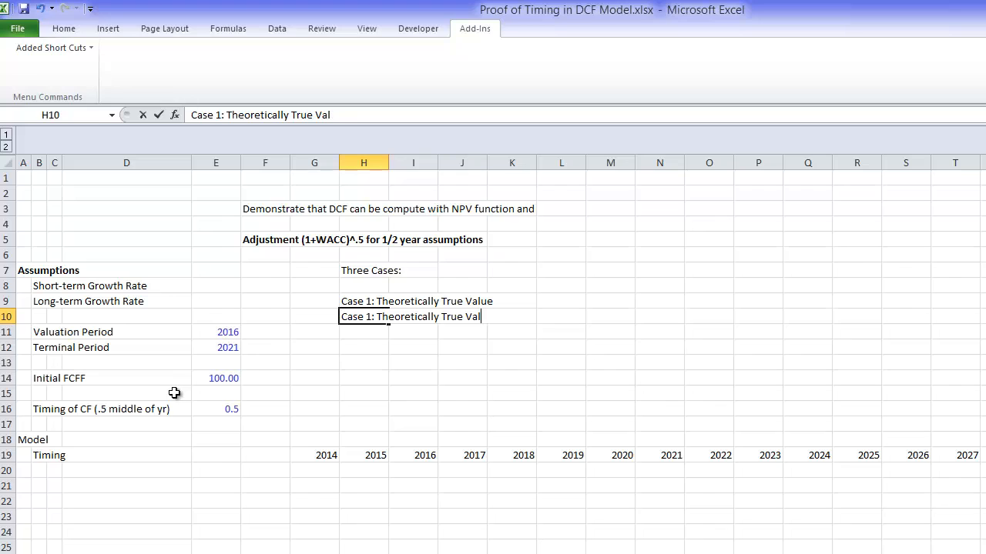
key(BackSpace)
key(BackSpace)
key(BackSpace)
key(BackSpace)
key(BackSpace)
key(BackSpace)
key(BackSpace)
key(BackSpace)
key(BackSpace)
key(BackSpace)
key(BackSpace)
key(BackSpace)
key(BackSpace)
key(BackSpace)
key(BackSpace)
key(BackSpace)
key(BackSpace)
key(BackSpace)
key(BackSpace)
key(BackSpace)
text(No)
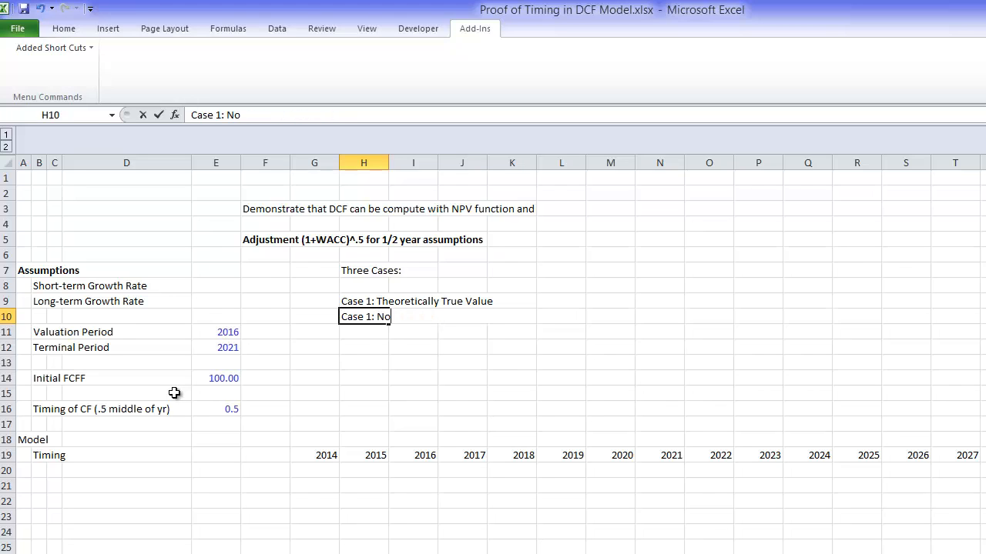
text( Timing Adjust)
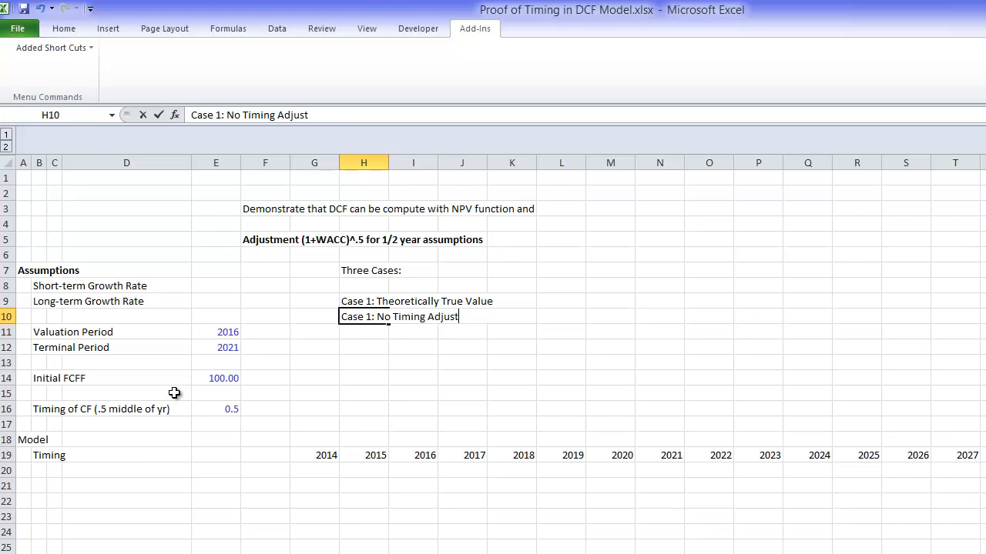
text(ment)
key(Return)
key(Up)
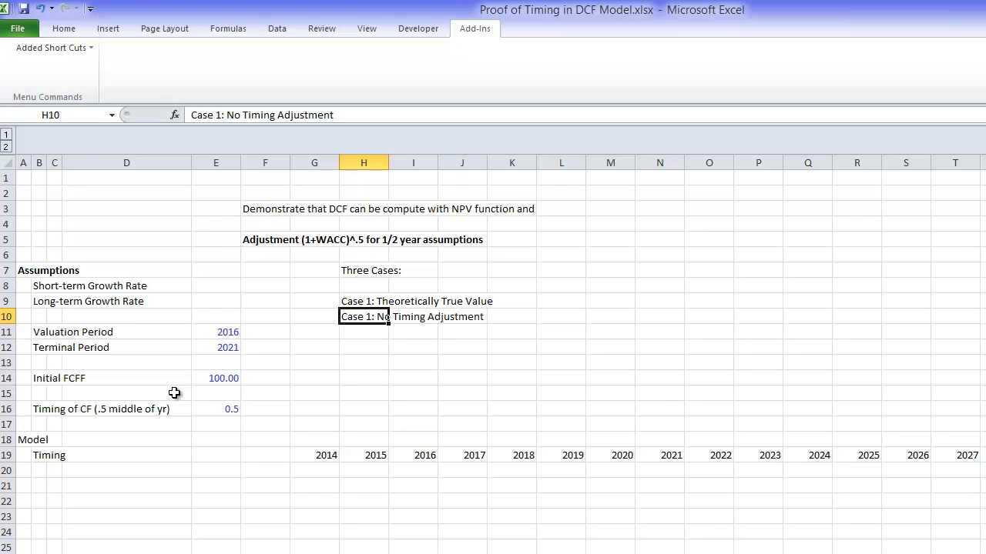
Step: Renumber the label in H10 as Case 2 and copy it into cell H11
key(F2)
key(Delete)
text(2)
key(Return)
key(Up)
key(ctrl+c)
key(Down)
key(ctrl+v)
Step: Reword the copied label in H11 as "Case 2: Corrected Case with (1+WACC)^.5"
key(F2)
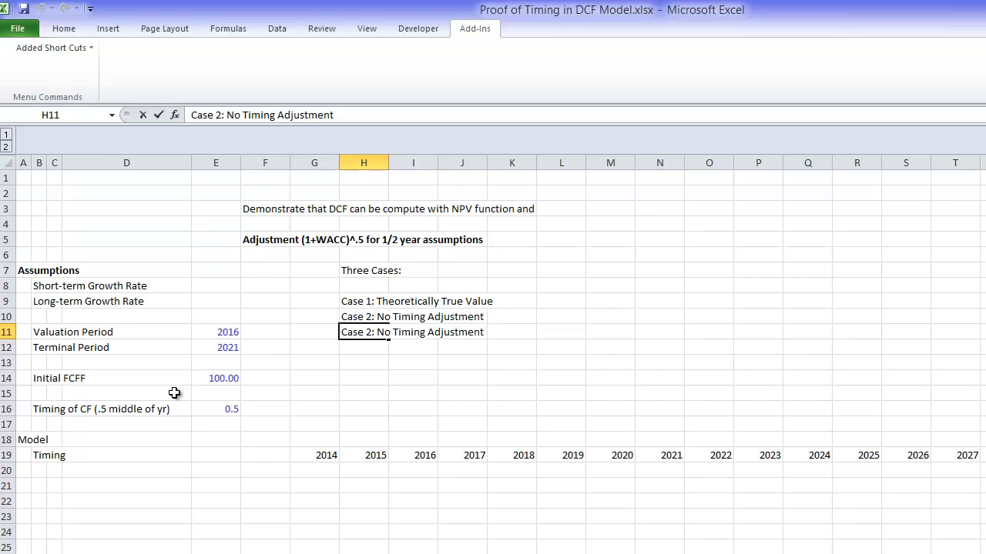
text(Corrected )
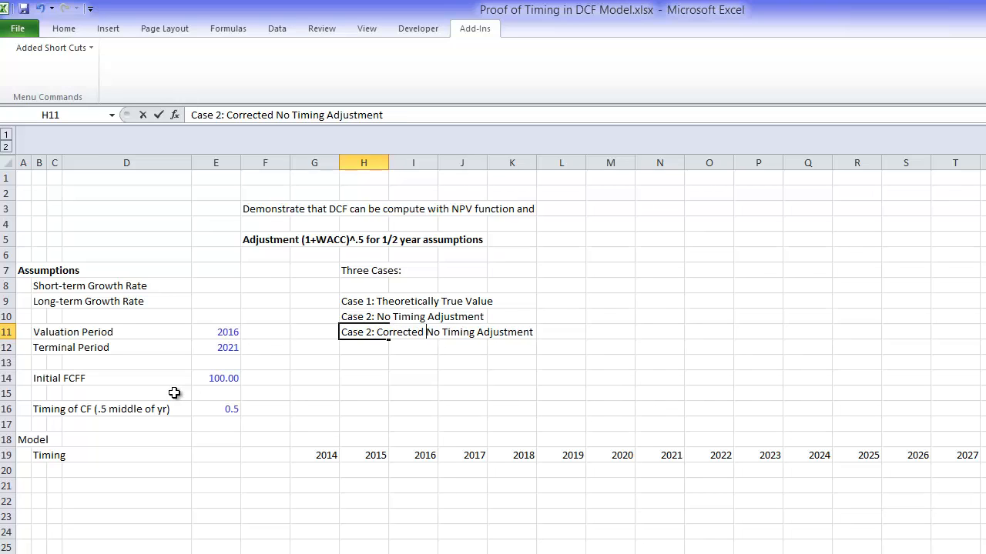
text(Cash)
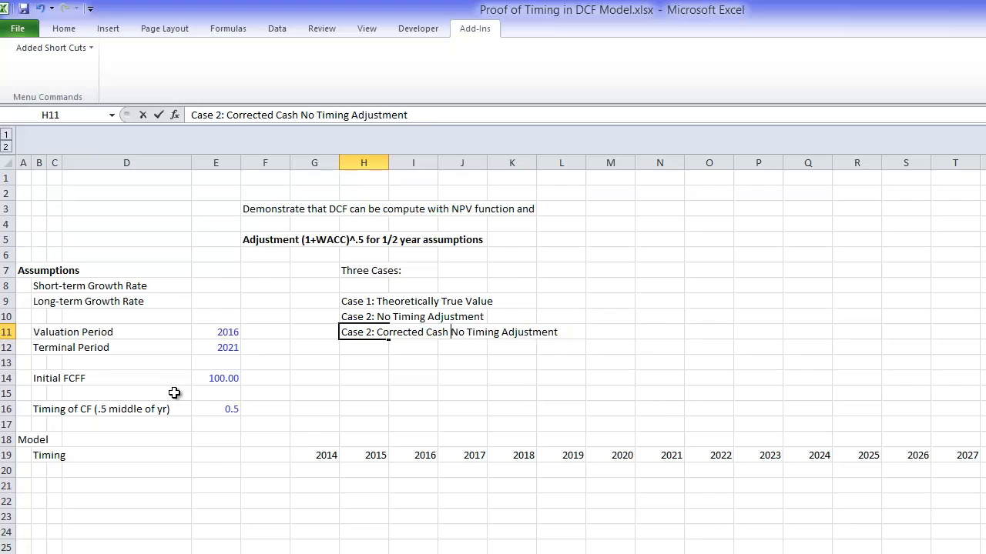
key(BackSpace)
key(BackSpace)
text(e with )
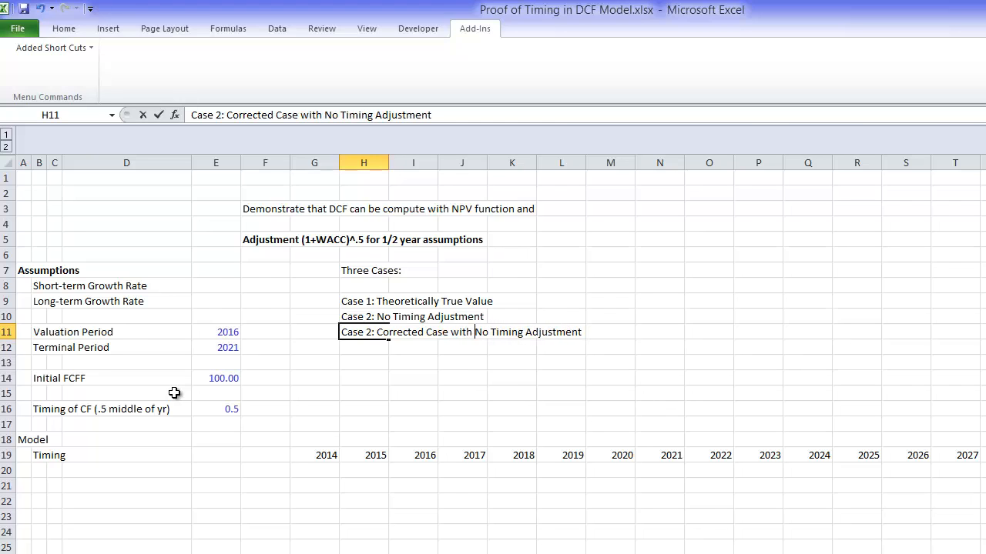
text((1)
text(+WACC)
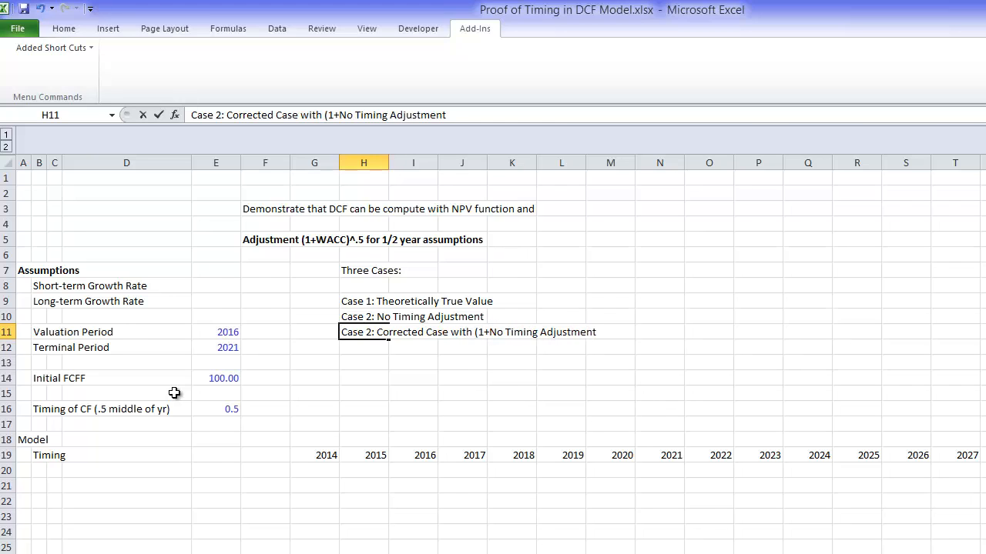
text())
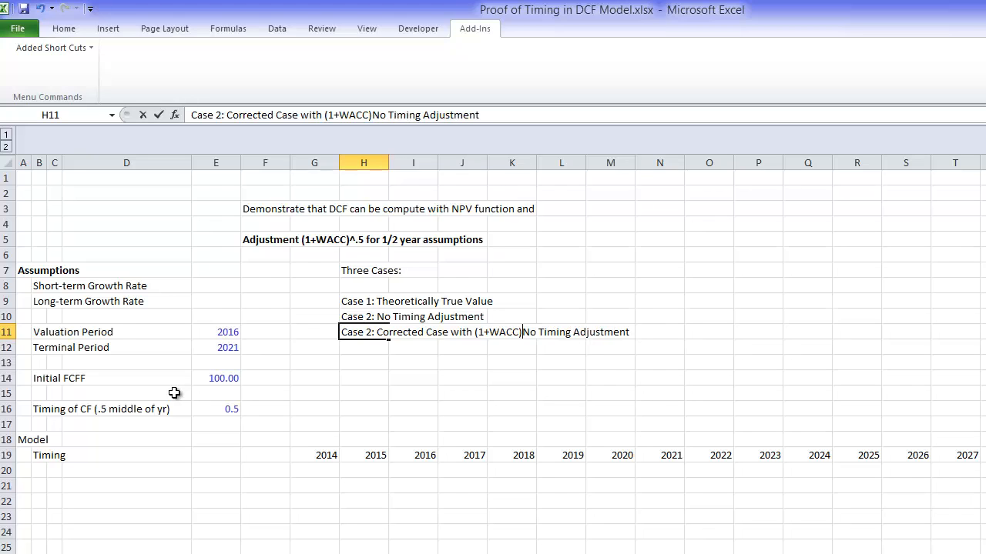
text(^.5)
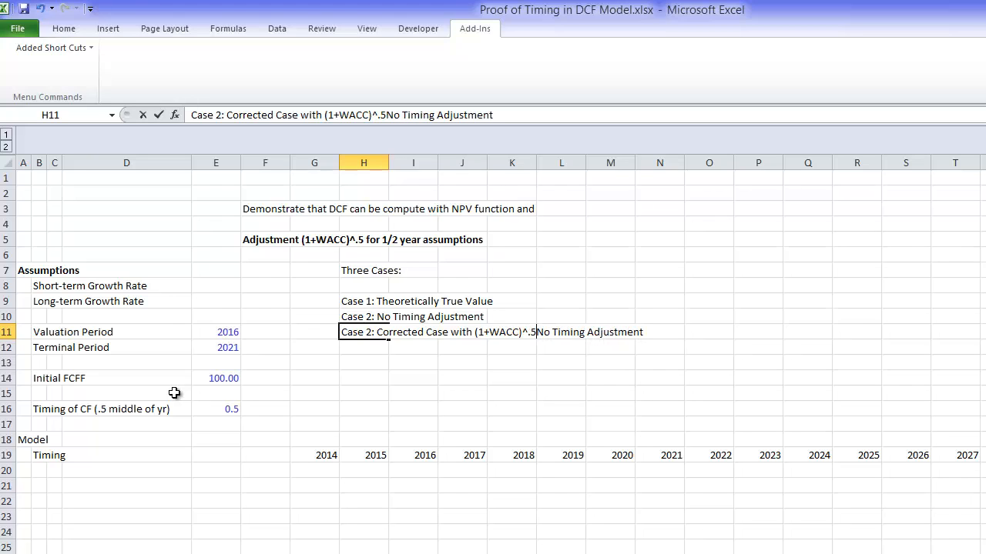
key(Delete)
key(Delete)
key(Delete)
key(Delete)
key(Delete)
key(Delete)
key(Delete)
key(Delete)
key(Delete)
key(Delete)
key(Delete)
key(Delete)
key(Delete)
key(Delete)
key(Delete)
key(Delete)
key(Delete)
key(Delete)
key(Delete)
key(Delete)
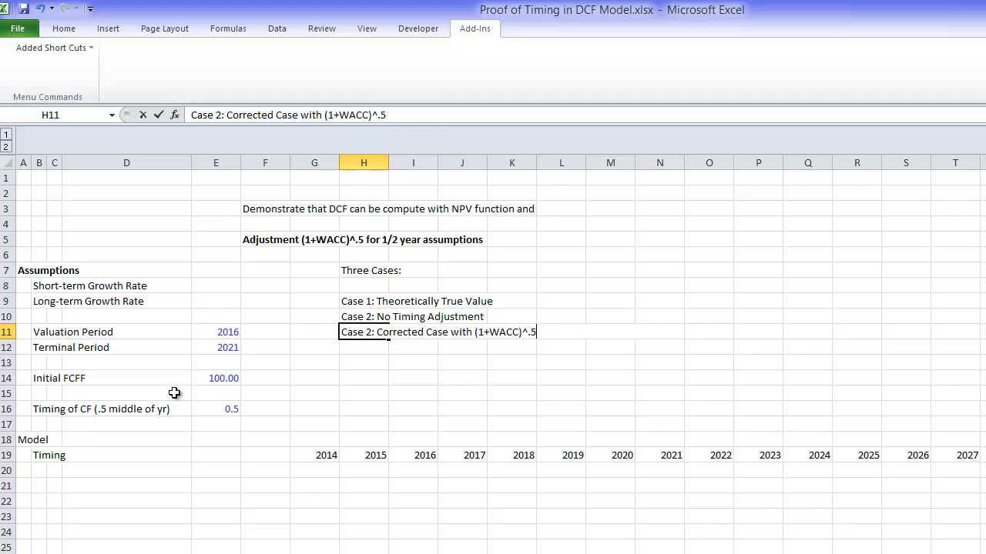
key(Return)
Step: Renumber the label in H11 as Case 3
key(Up)
key(F2)
text(3)
key(Delete)
key(Return)
Step: Insert a blank row at row 17, directly below the cash flow timing assumption
key(Left)
key(Left)
key(Left)
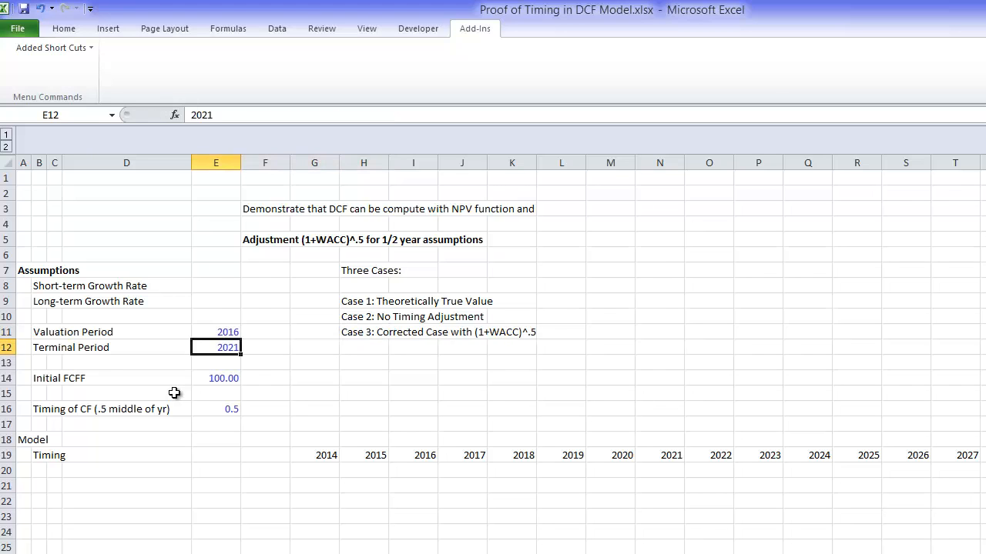
key(Down)
key(Down)
key(Down)
key(Down)
key(Down)
key(Left)
key(Left)
key(Left)
key(Left)
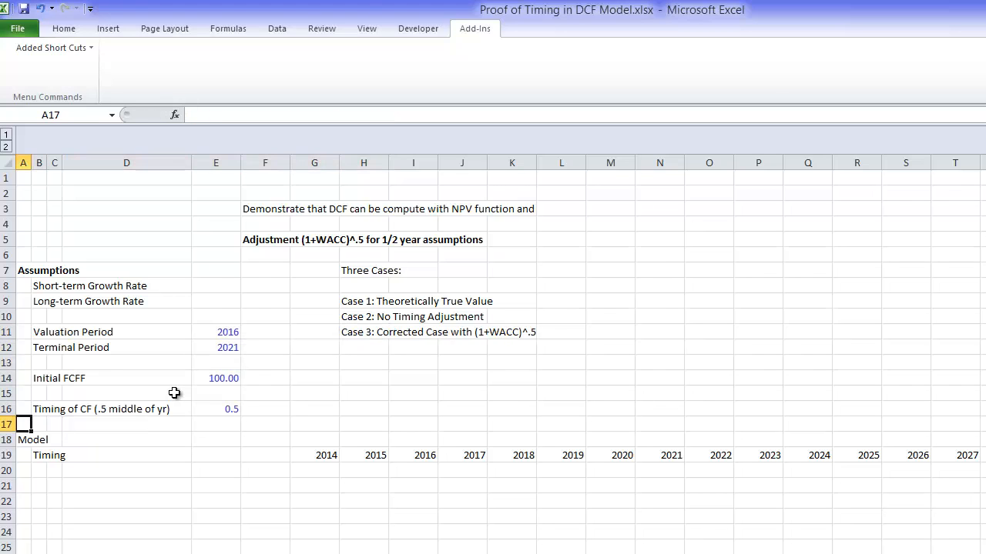
key(shift+space)
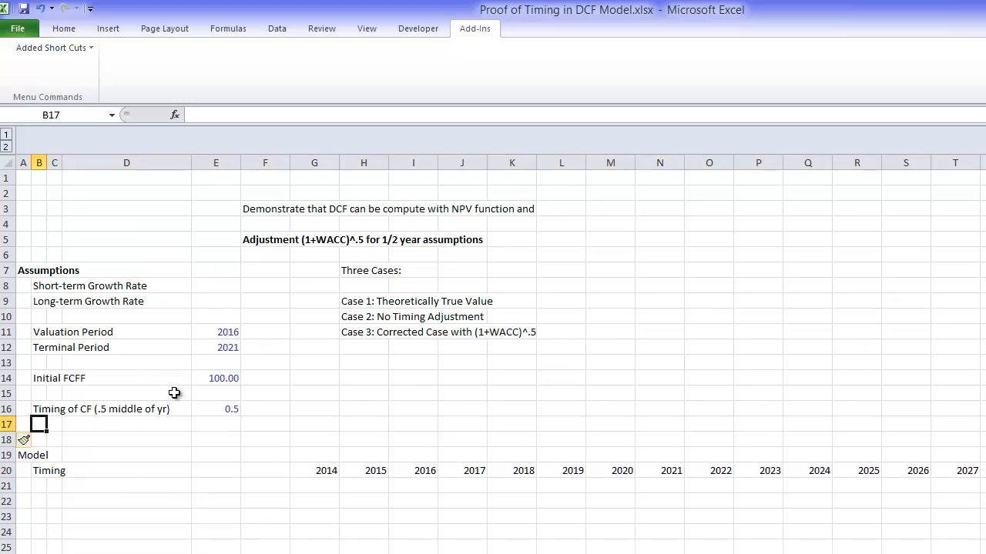
Step: Add a WACC assumption in row 17 with the label "WACC" in B17 and 10% in E17
text(WACC)
key(Return)
key(Up)
key(Right)
key(Right)
key(Right)
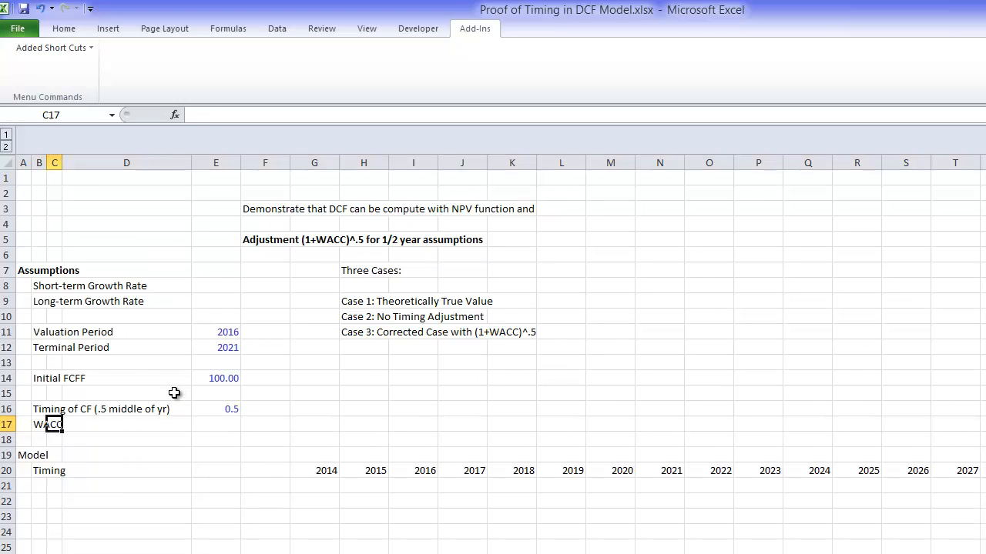
text(10%)
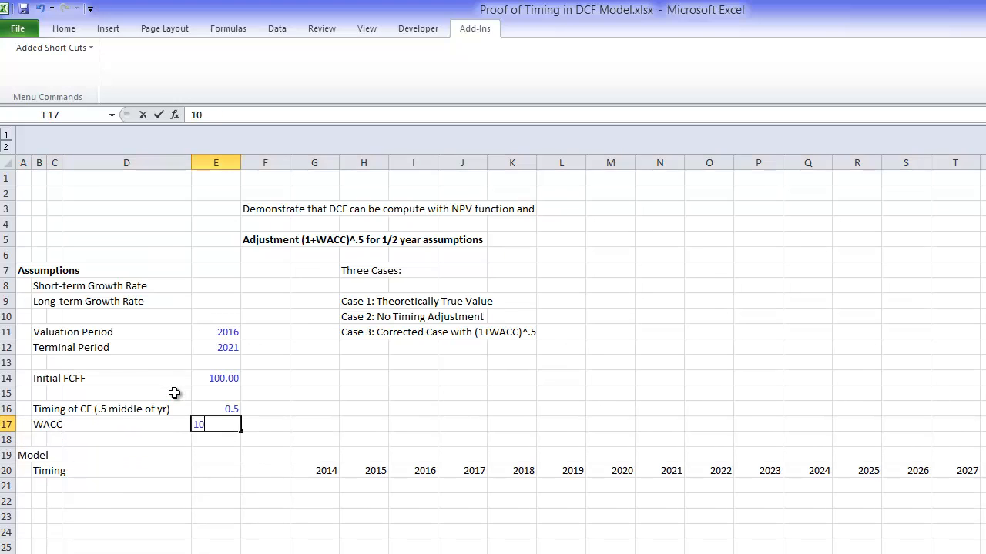
key(Return)
Step: Replace the "Timing" label in B20, beside the row of years, with "Year"
key(Down)
key(Down)
key(Down)
key(Down)
key(Down)
key(Down)
key(Down)
key(Down)
key(Down)
key(Down)
key(Down)
key(Down)
key(Down)
key(Down)
key(Down)
key(Down)
key(Down)
key(Down)
key(Down)
key(Down)
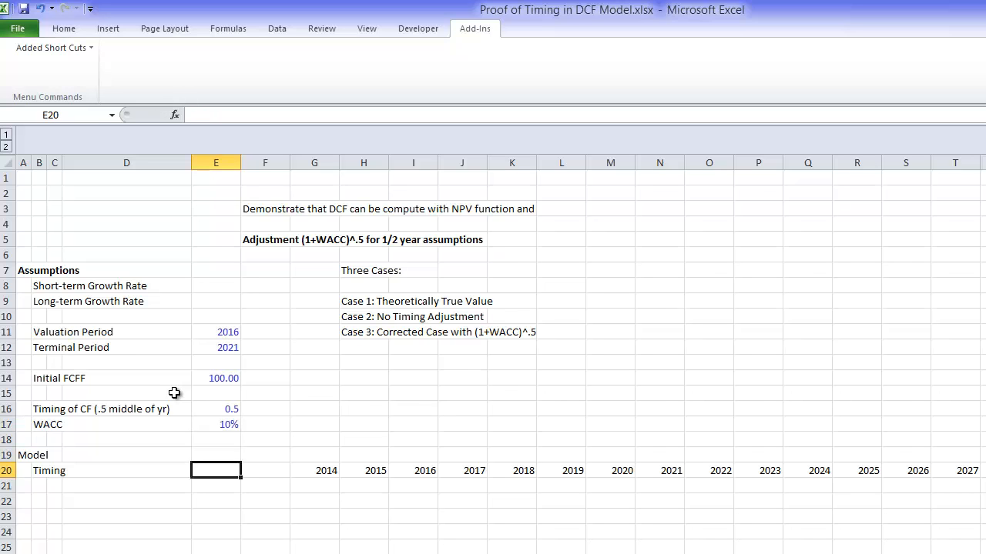
key(Up)
key(Up)
key(Up)
key(Up)
key(Up)
key(Up)
key(Up)
key(Up)
key(Up)
key(Up)
key(Up)
key(Up)
key(Up)
key(Up)
key(Up)
key(Up)
key(Up)
key(Up)
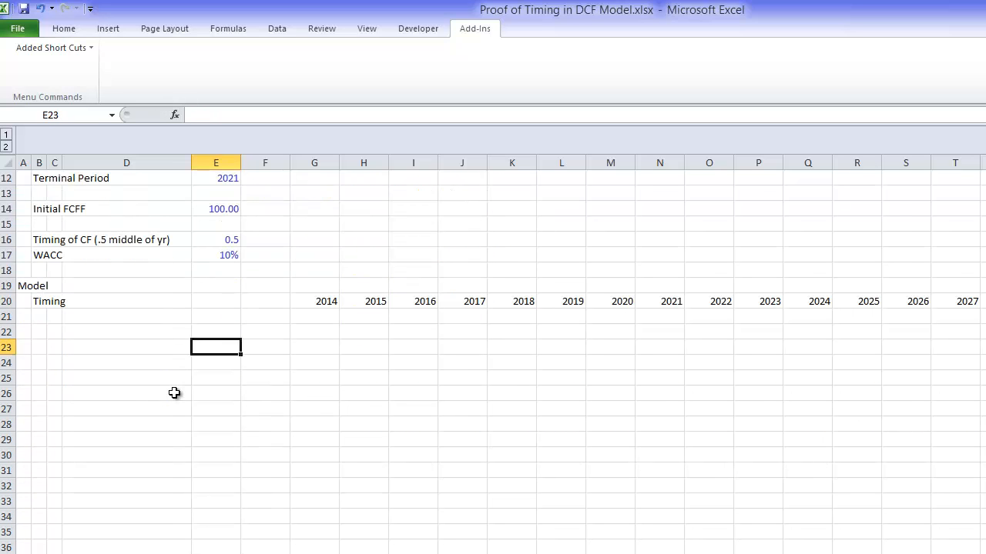
key(Left)
key(Left)
key(Left)
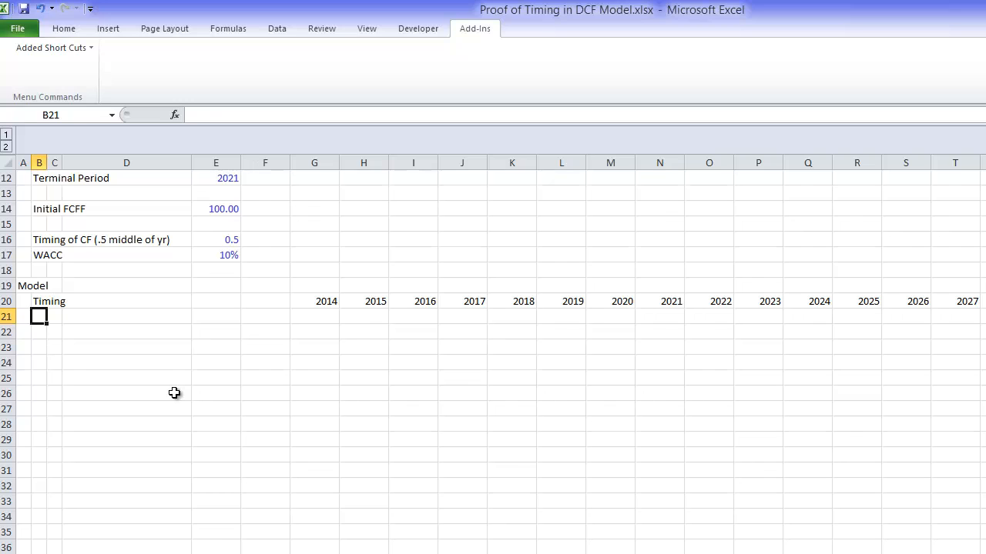
key(Up)
text(Year)
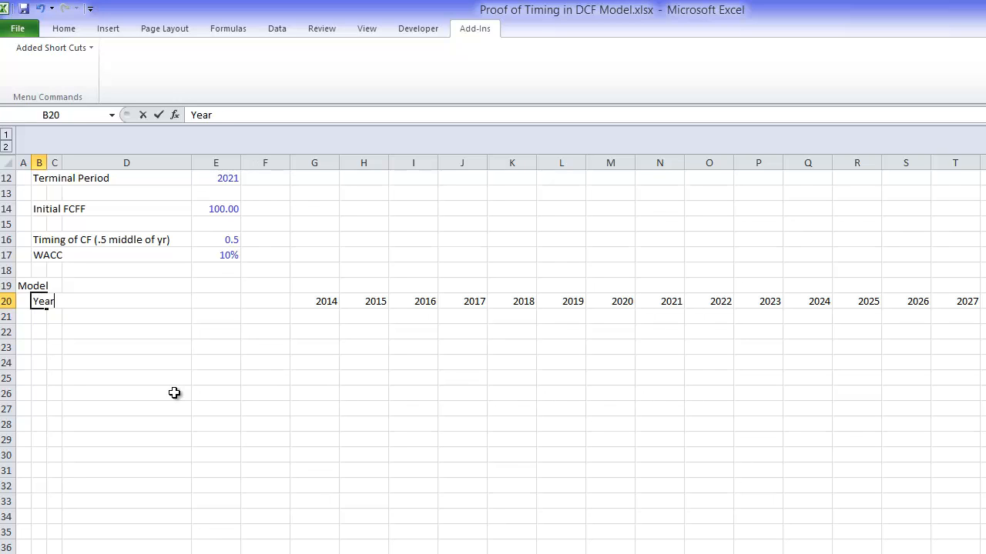
key(Return)
Step: Insert a blank row above the Year row and enter the heading "Timing" in B20
key(Up)
key(shift+space)
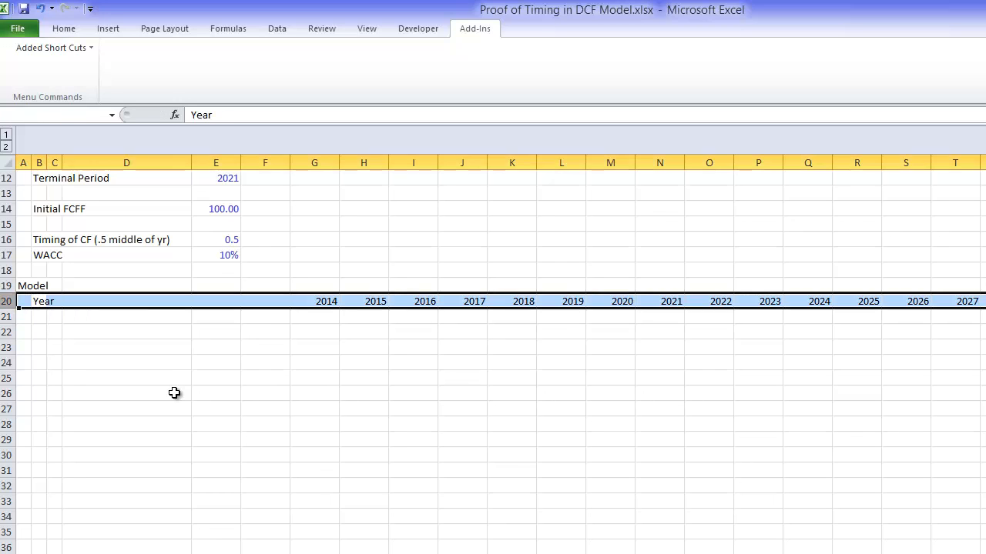
key(ctrl+shift+plus)
key(Right)
key(Left)
key(Left)
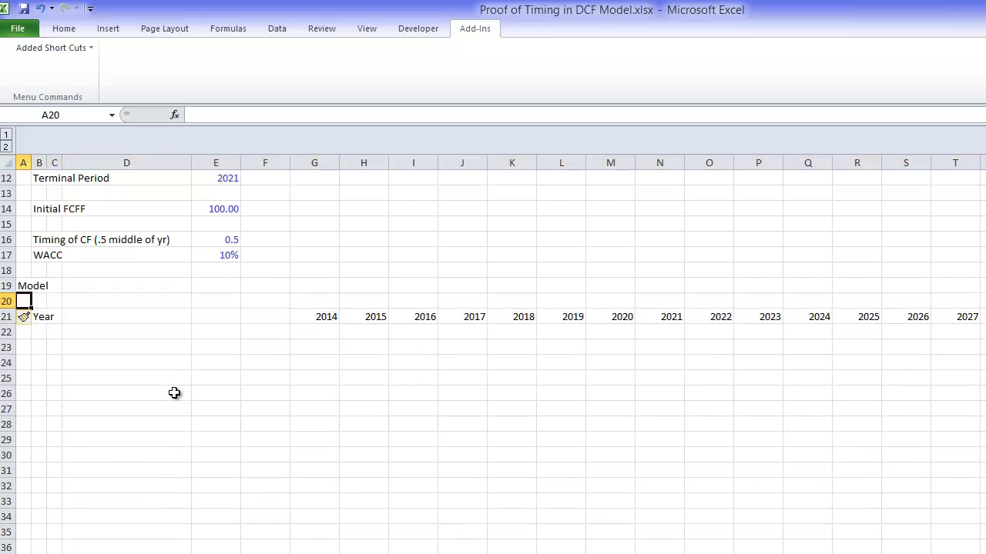
key(Right)
text(Timing)
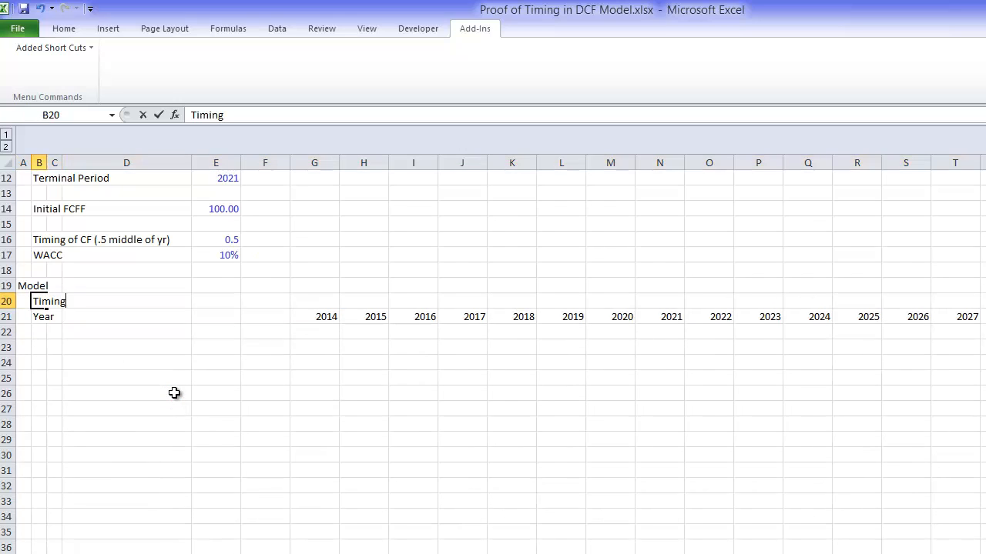
key(Return)
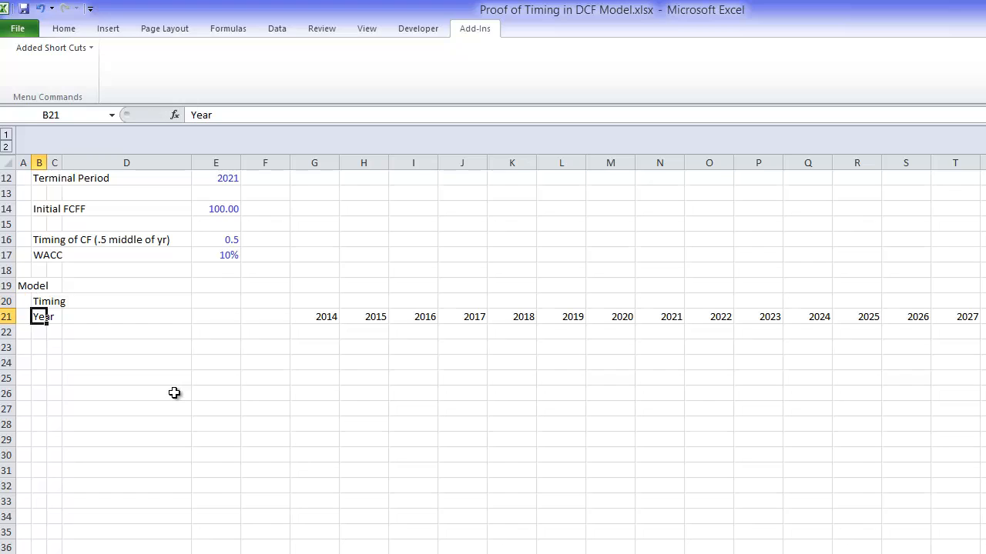
Step: Clear the "Year" label from B21 and enter it indented one column over, in C21
key(Delete)
key(Right)
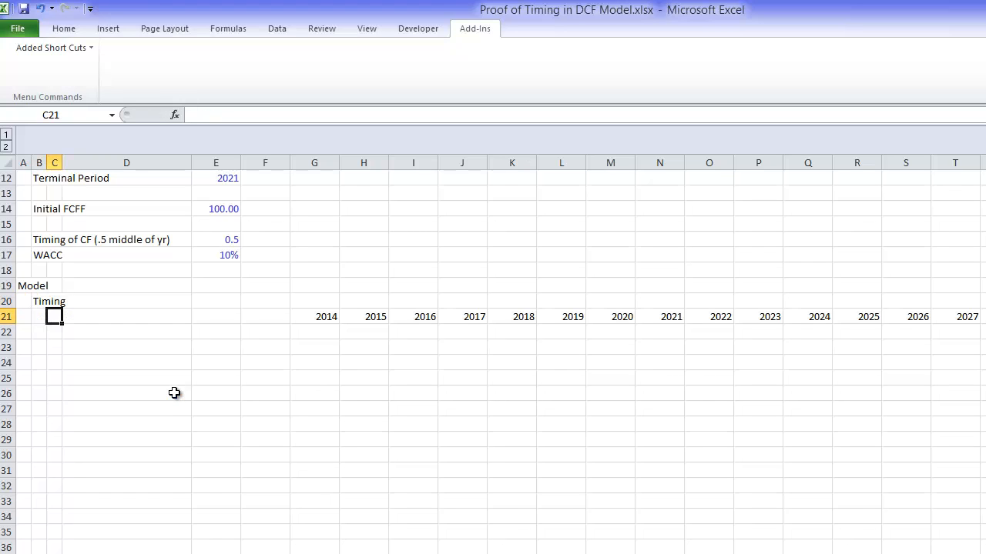
text(SYear)
key(Return)
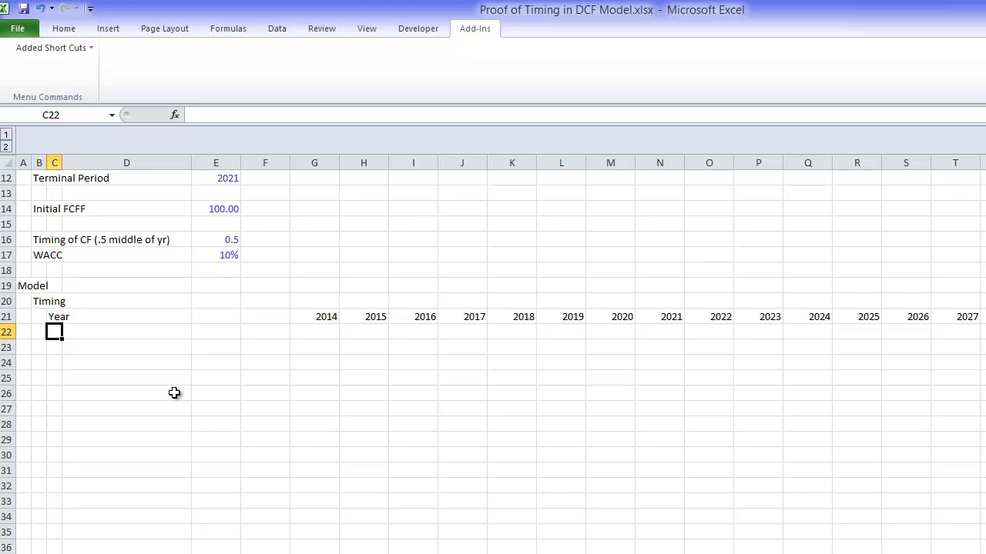
Step: Enter the row label "Terminal Period" in cell C22, below the Year label
text(Termin)
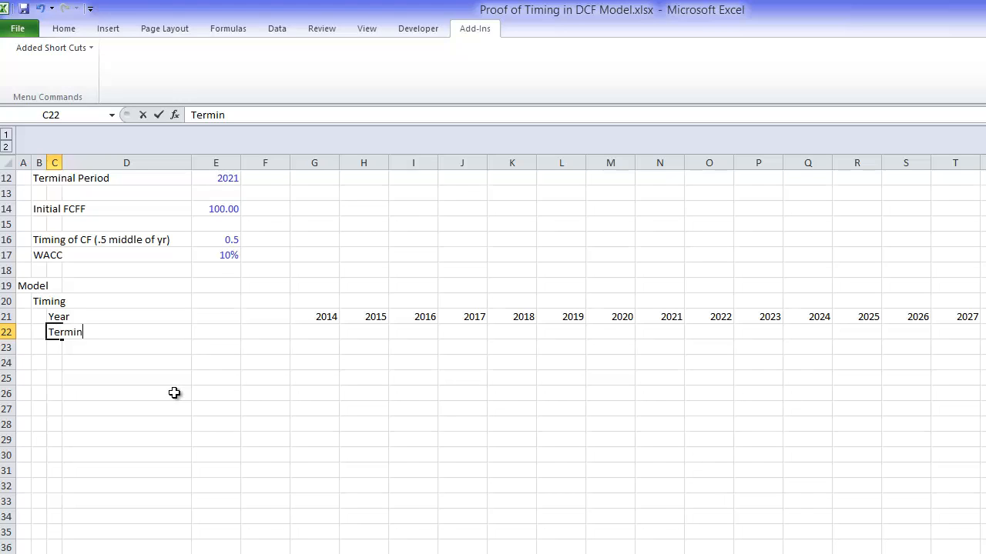
text(al Period)
key(Return)
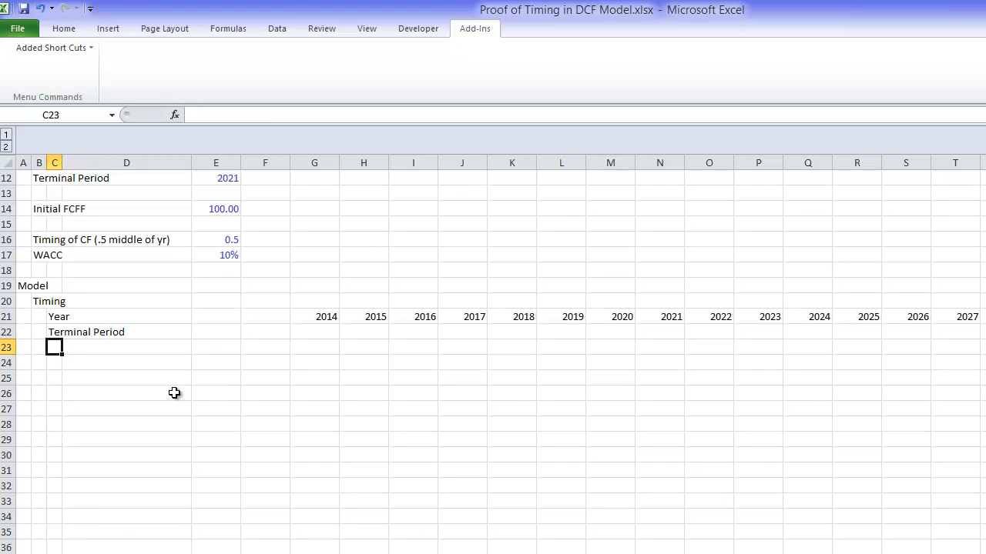
Step: Enter the formula =G21=$E$12 in G22 to flag whether the 2014 column is the terminal period
key(Up)
key(Right)
key(Right)
key(Right)
key(Right)
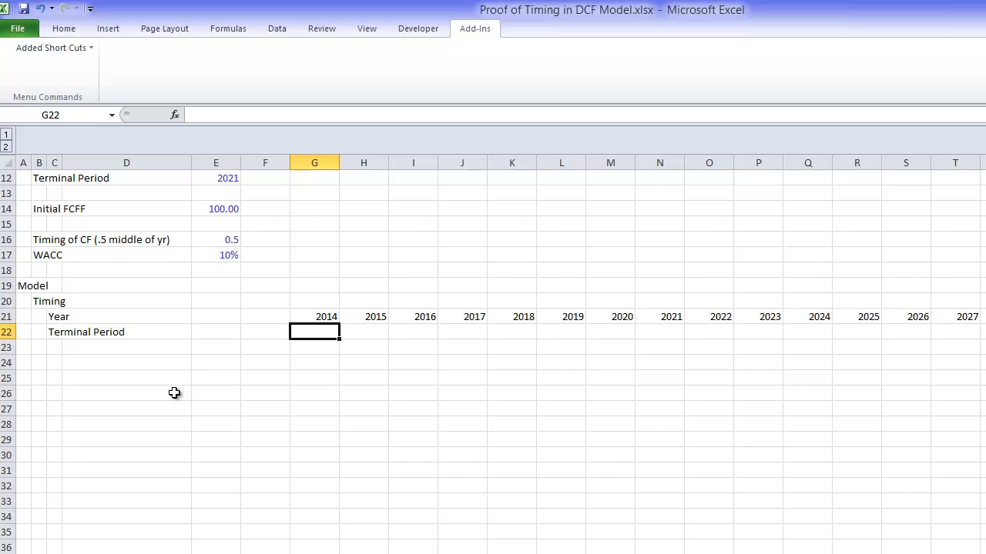
text(=)
key(Up)
text(=)
key(Up)
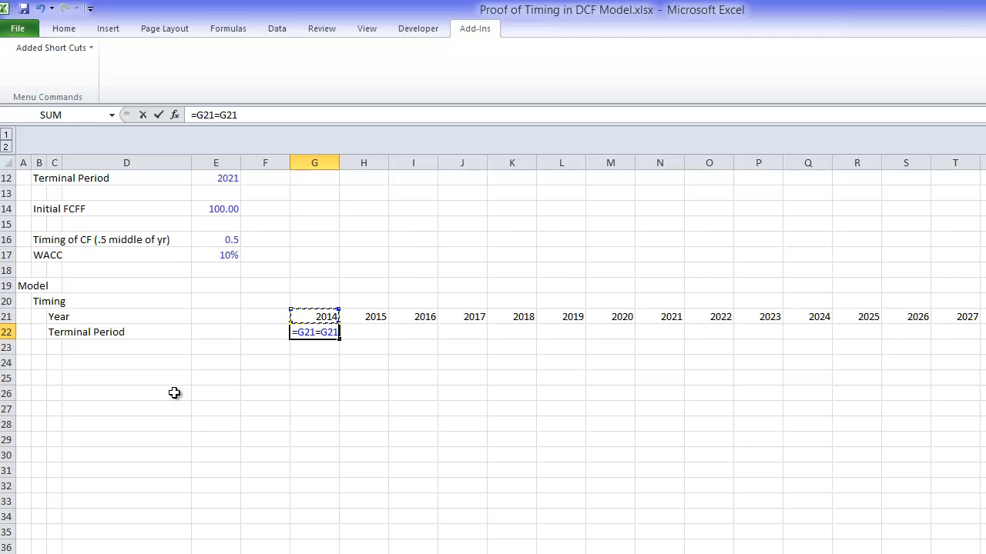
key(Up)
key(Up)
key(Up)
key(Up)
key(Up)
key(Up)
key(Up)
key(Up)
key(Up)
key(Up)
key(Up)
key(Up)
key(Up)
key(Up)
key(Up)
key(Up)
key(Up)
key(Up)
key(Down)
key(Down)
key(Down)
key(Down)
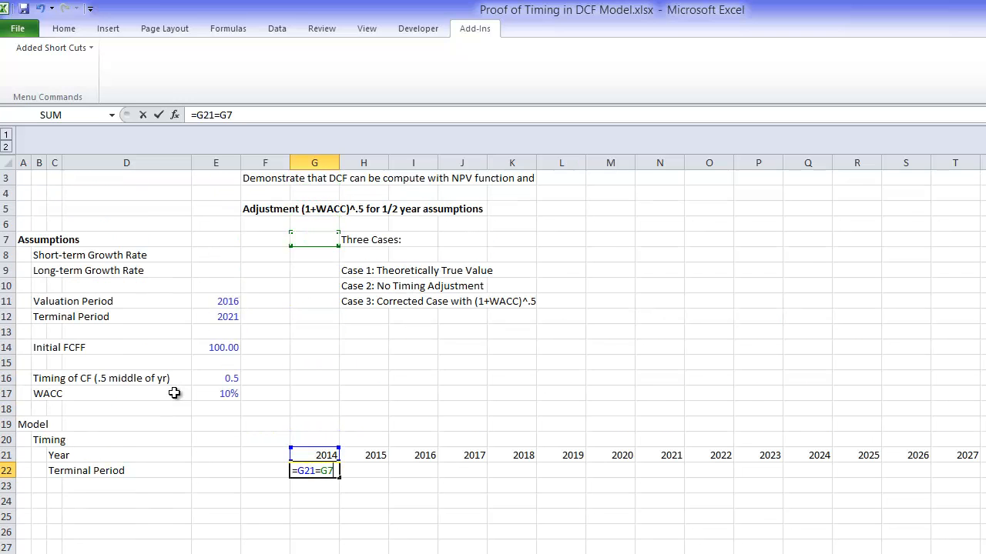
key(Down)
key(Down)
key(Down)
key(Down)
key(Down)
key(Down)
key(Left)
key(Left)
key(Up)
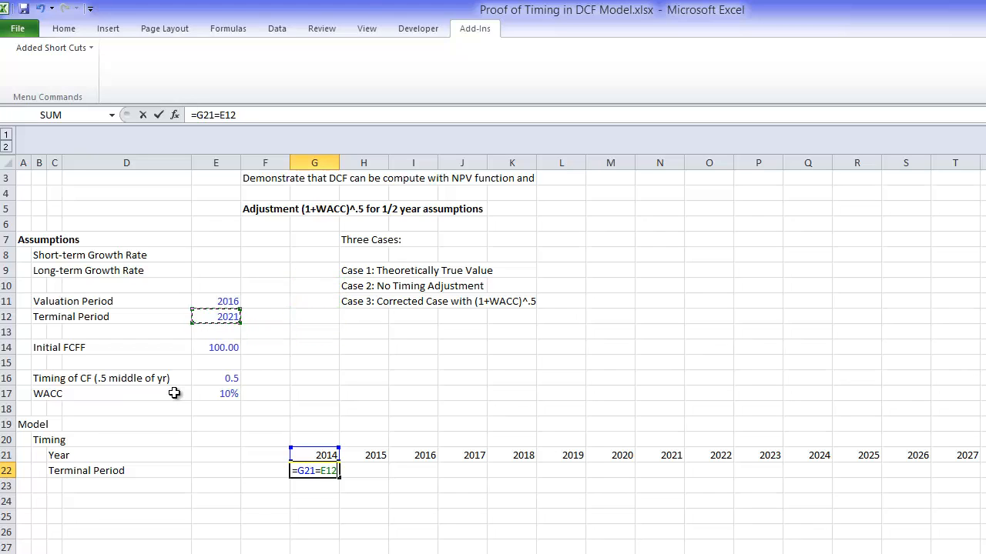
key(F4)
key(Return)
Step: Fill the Terminal Period flag formula from G22 rightward across all the year columns
key(Up)
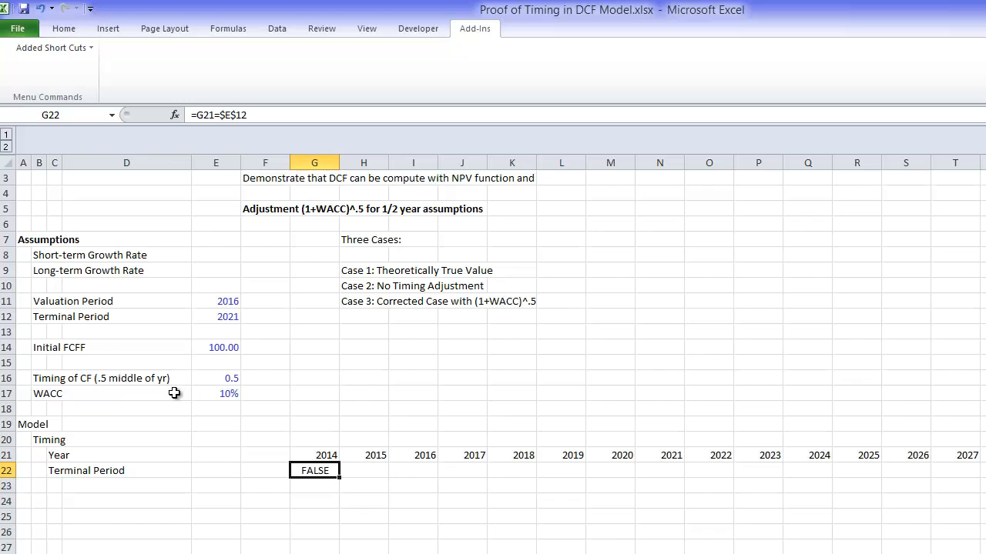
key(ctrl+shift+Right)
key(ctrl+r)
key(Left)
key(Left)
key(Left)
key(Left)
key(Left)
key(Left)
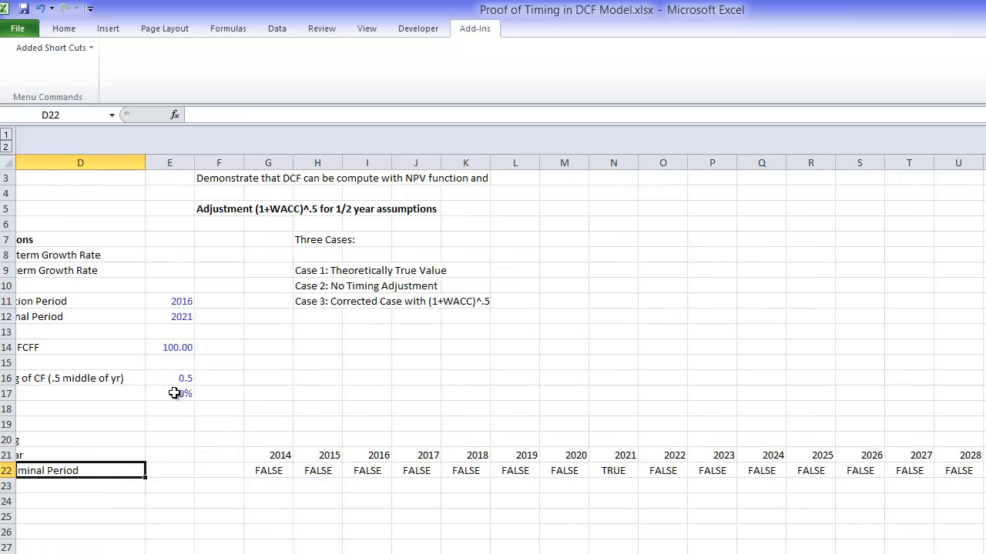
Step: Enter the row label "Explicit Period" in cell C23, below the Terminal Period label
key(Down)
key(Down)
key(Down)
key(Down)
key(Down)
key(Down)
key(Down)
key(Down)
key(Down)
key(Down)
key(Down)
key(Down)
key(Down)
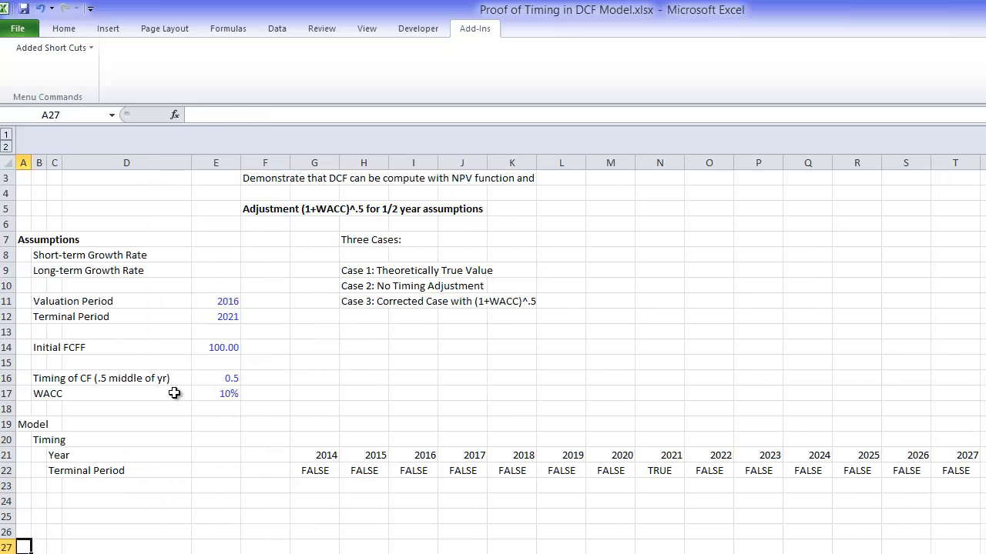
key(Up)
key(Up)
key(Up)
key(Up)
key(Up)
key(Up)
key(Up)
key(Up)
key(Up)
key(Up)
key(Up)
key(Up)
key(Up)
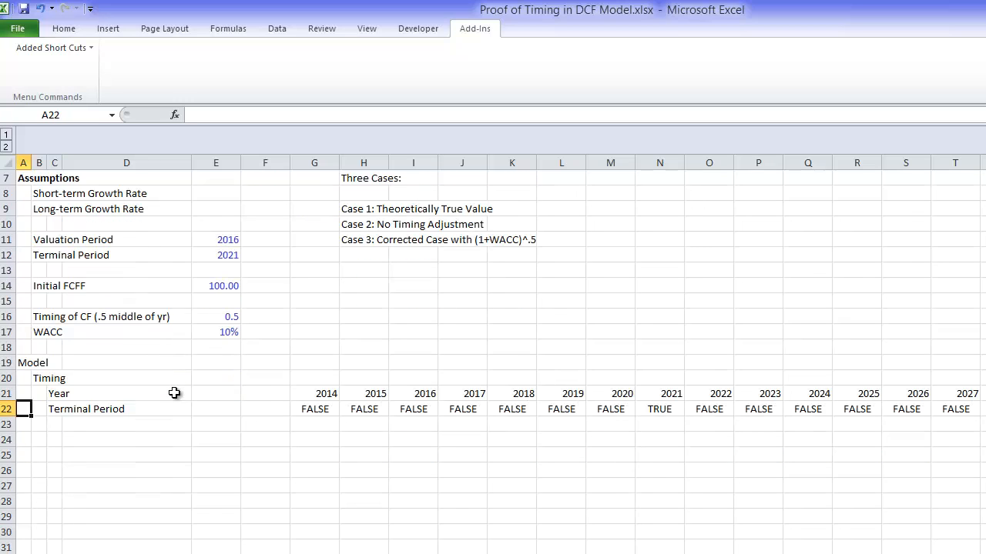
key(Down)
key(Right)
key(Right)
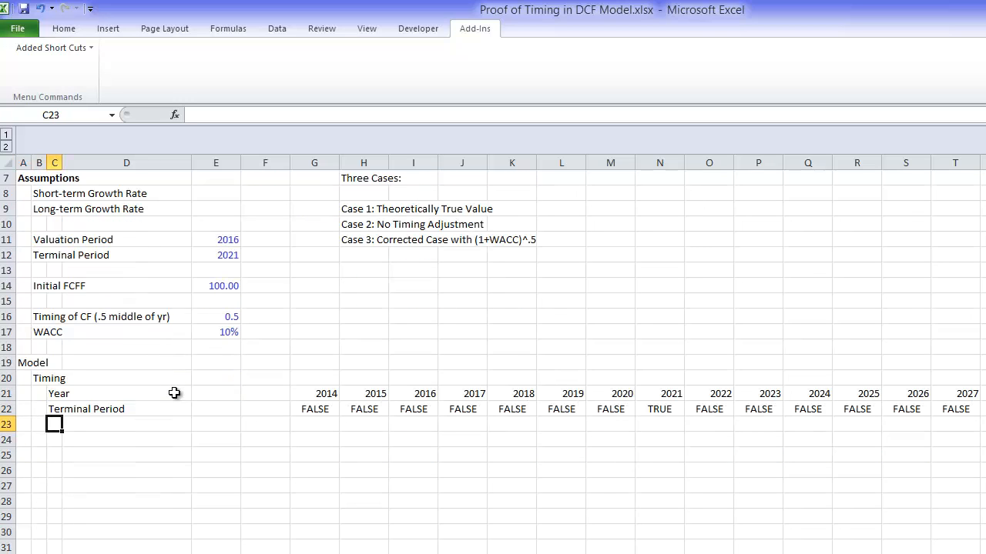
text(Valuati)
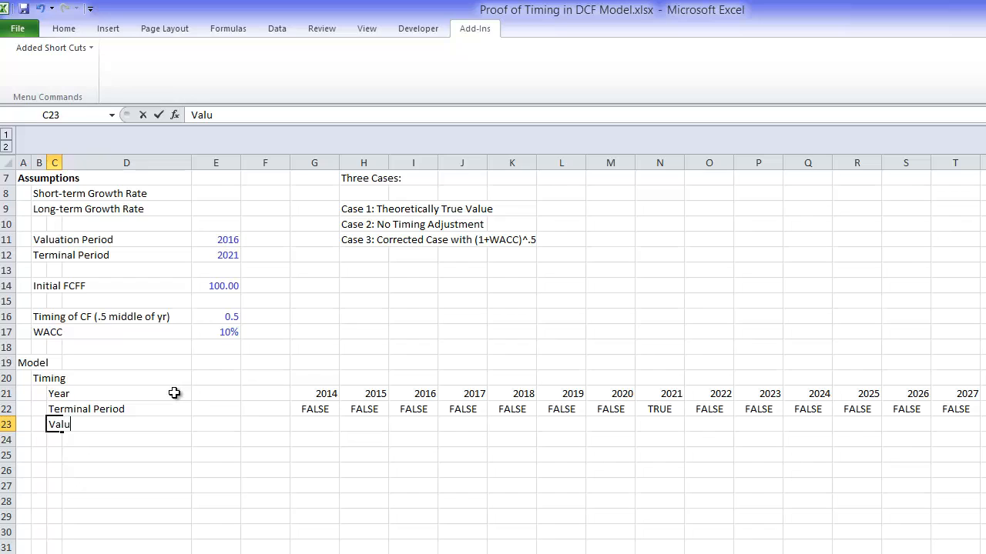
key(BackSpace)
key(BackSpace)
key(BackSpace)
key(BackSpace)
key(BackSpace)
key(BackSpace)
key(BackSpace)
text(Expp)
key(BackSpace)
text(licit PEriod)
key(Return)
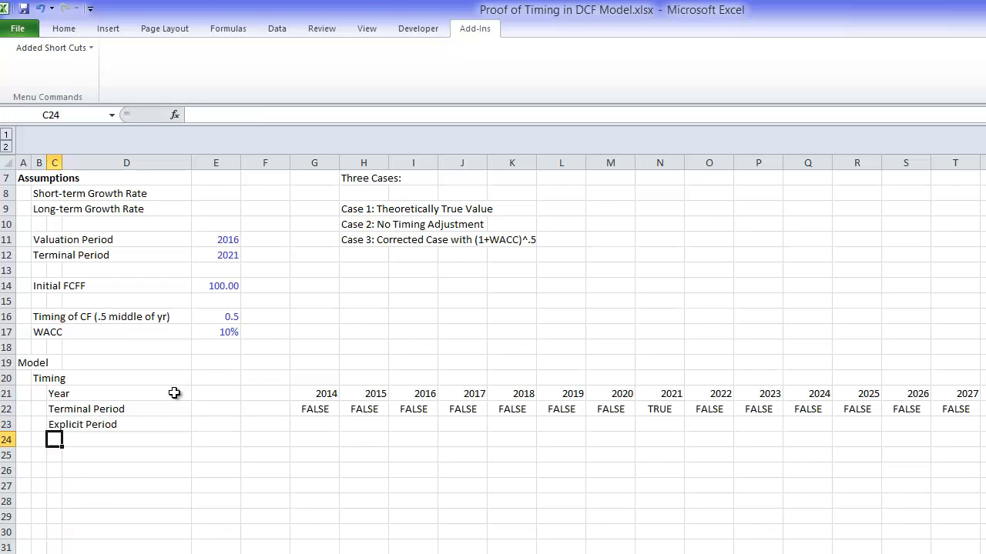
Step: Enter =AND(G21>=$E$11;G21<=$E$12) in G23 to flag years between the valuation and terminal periods
key(Up)
key(Right)
key(Right)
key(Right)
key(Right)
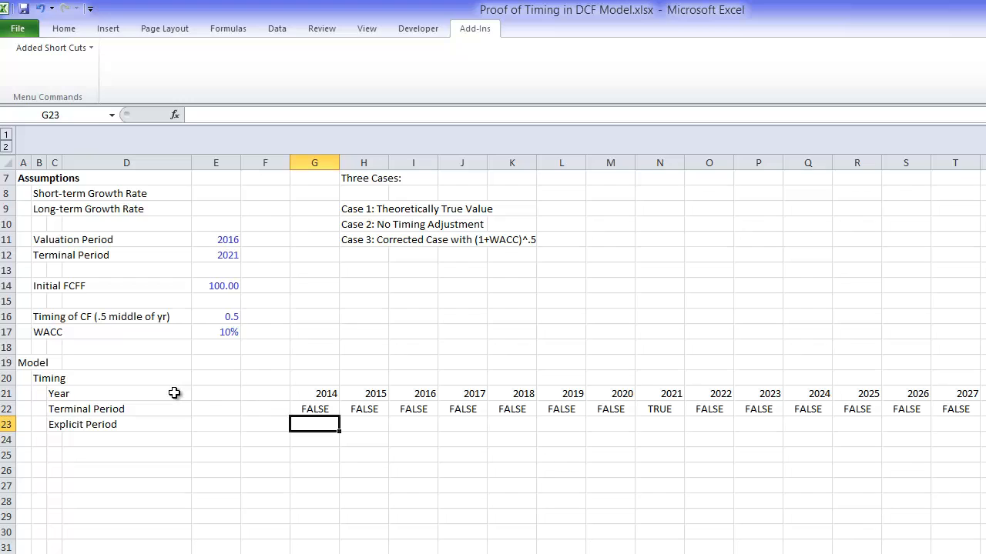
text(=and()
key(Up)
key(Up)
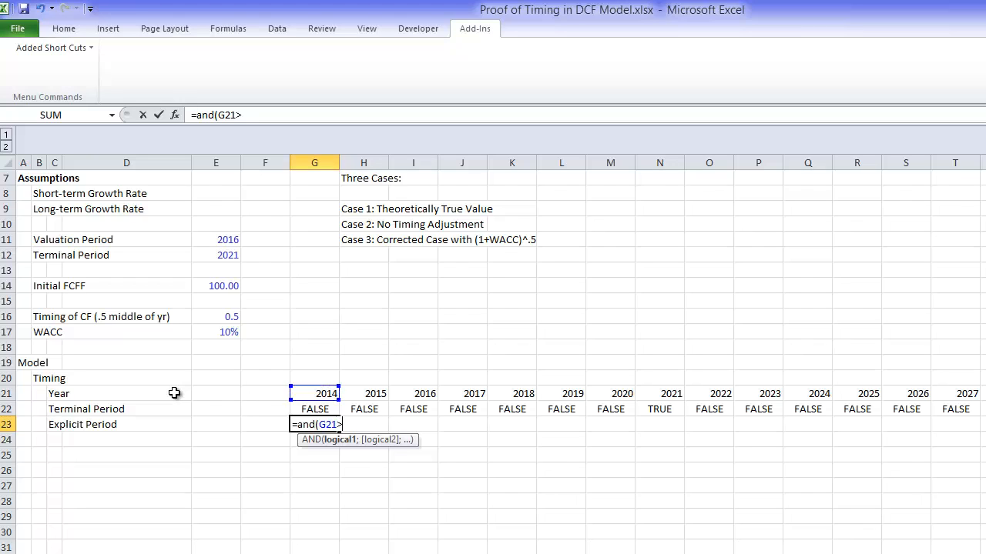
text(>=)
key(Up)
key(Up)
key(Up)
key(Up)
key(Up)
key(Up)
key(Up)
key(Up)
key(Up)
key(Up)
key(Up)
key(Up)
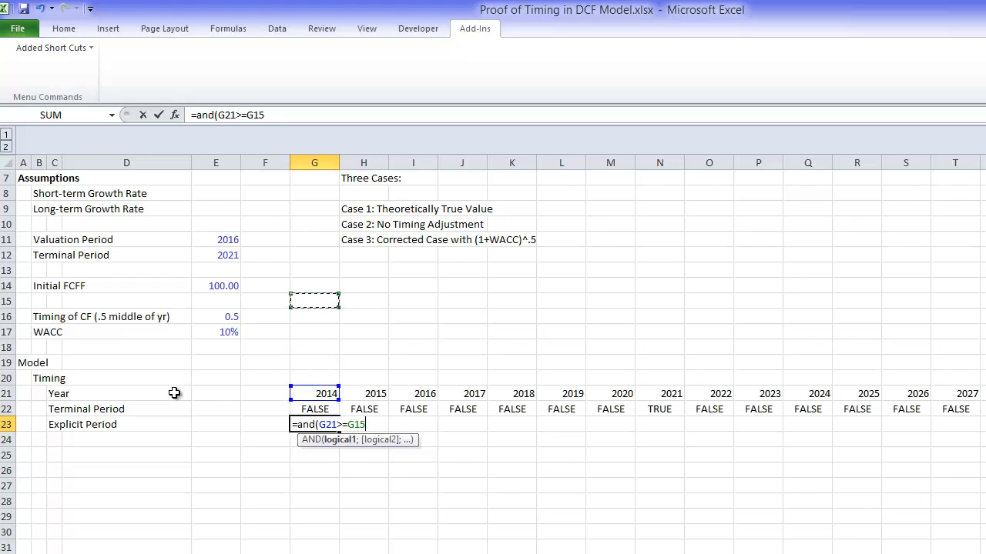
key(Left)
key(Left)
key(F4)
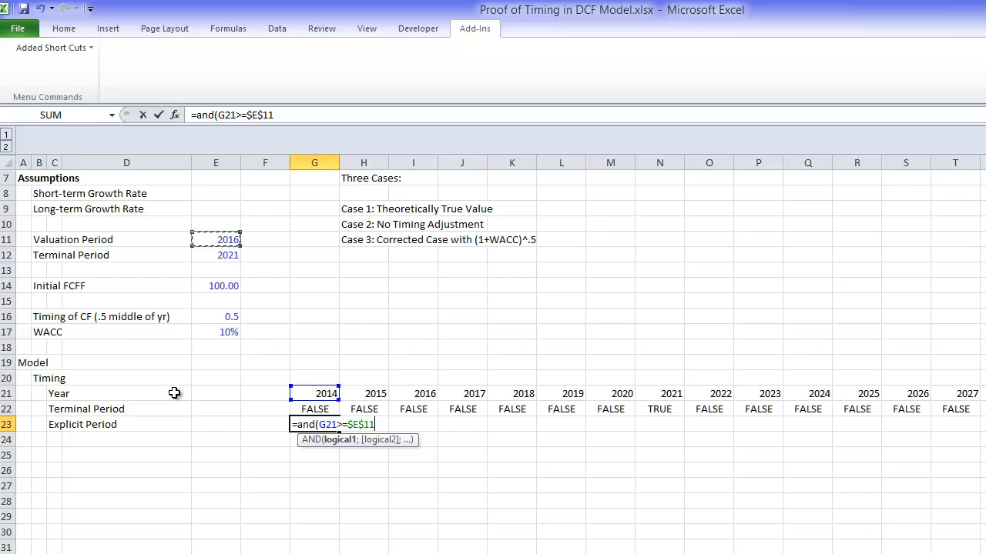
text(;)
key(Up)
key(Up)
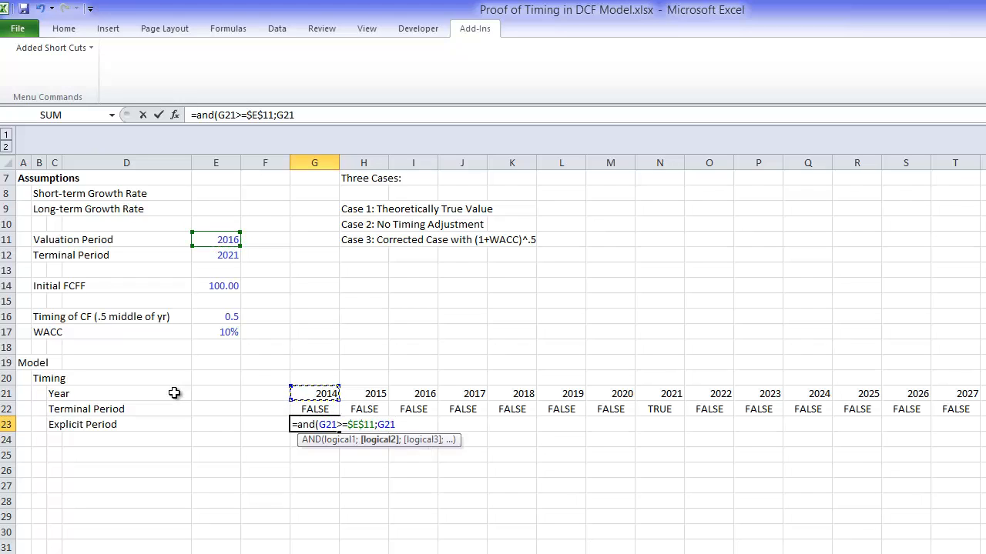
text(<=)
key(Up)
key(Up)
key(Up)
key(Up)
key(Up)
key(Up)
key(Up)
key(Up)
key(Up)
key(Up)
key(Up)
key(Left)
key(Left)
key(F4)
key(Return)
Step: Fill the Explicit Period flag formula from G23 rightward across all the year columns
key(Up)
key(ctrl+shift+Right)
key(ctrl+r)
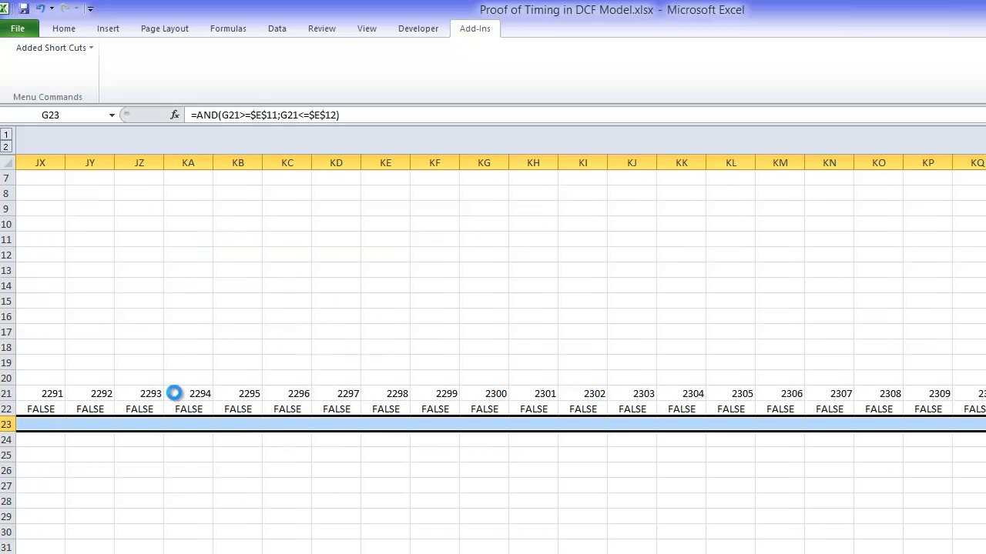
key(ctrl+Left)
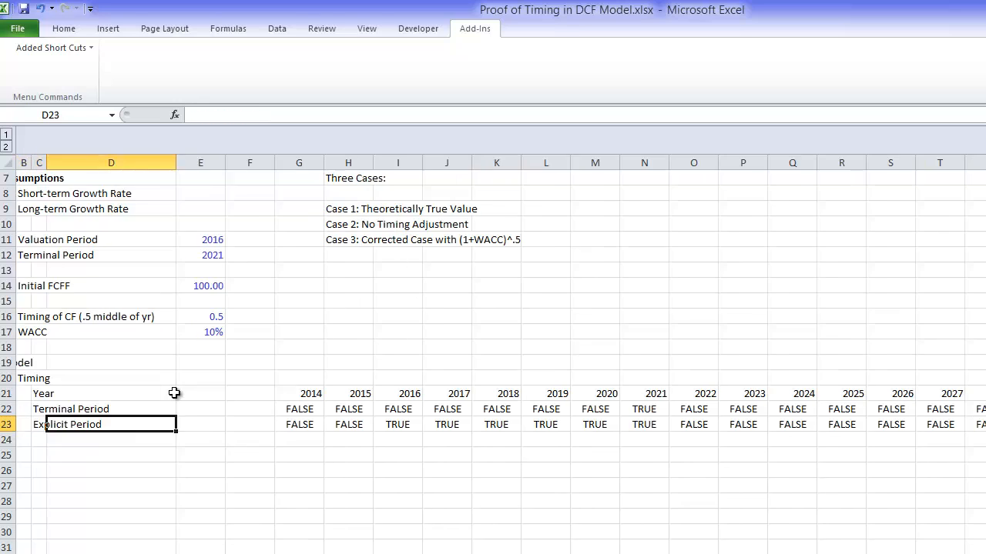
key(Right)
key(Right)
text(=countif)
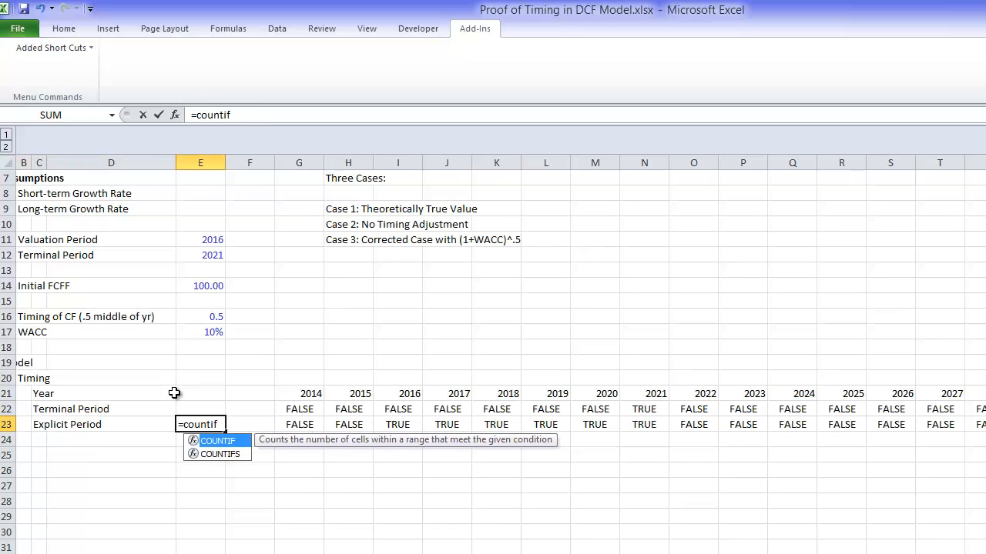
key(Right)
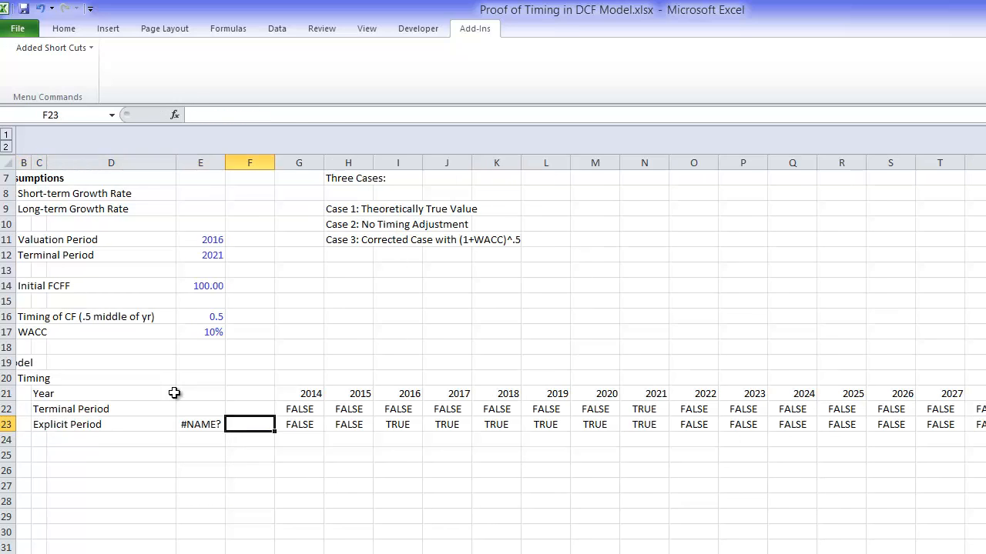
key(Right)
key(Left)
key(Left)
Step: Count the TRUE flags in the Explicit Period row by entering =COUNTIF(G23:KU23;TRUE) in E23
text(=countif()
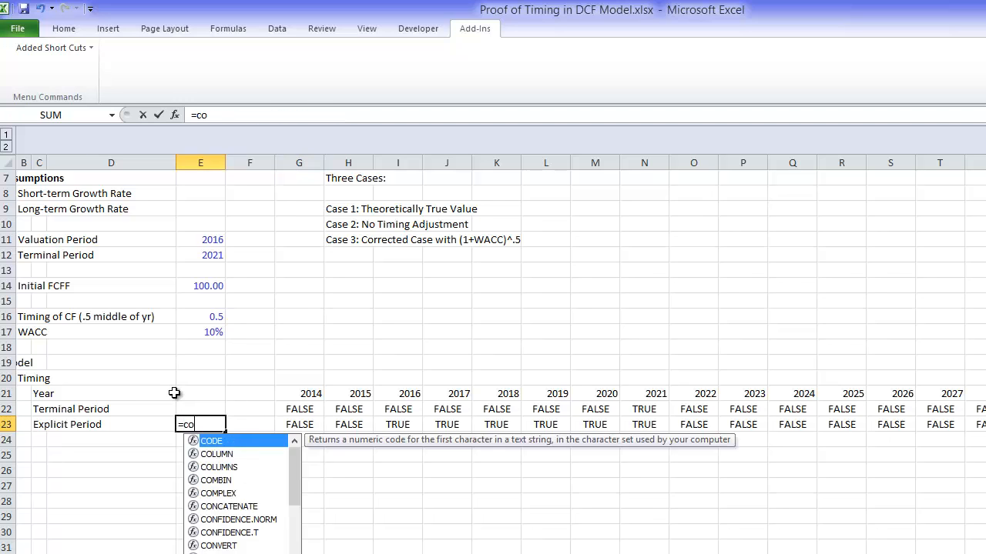
key(Right)
key(Right)
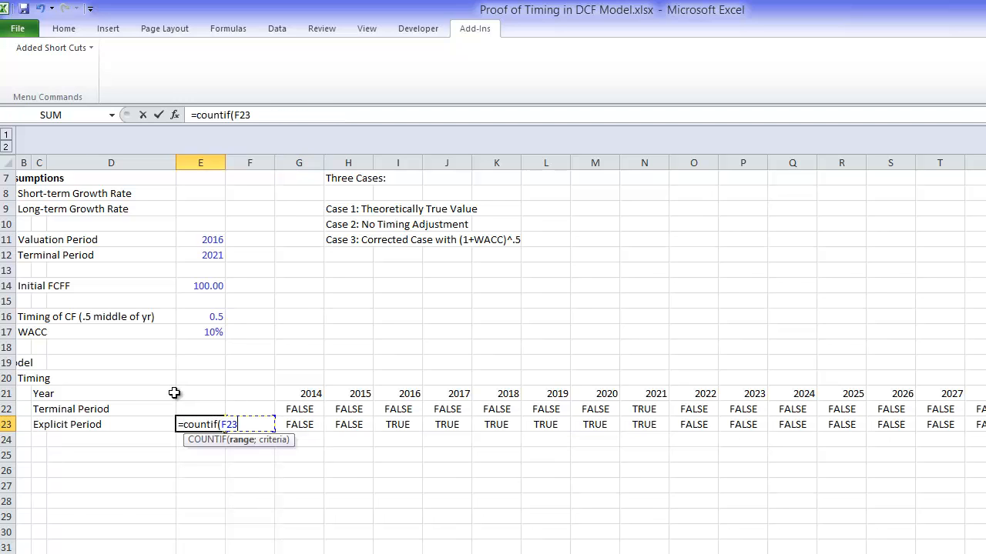
key(ctrl+shift+Right)
text(;true)
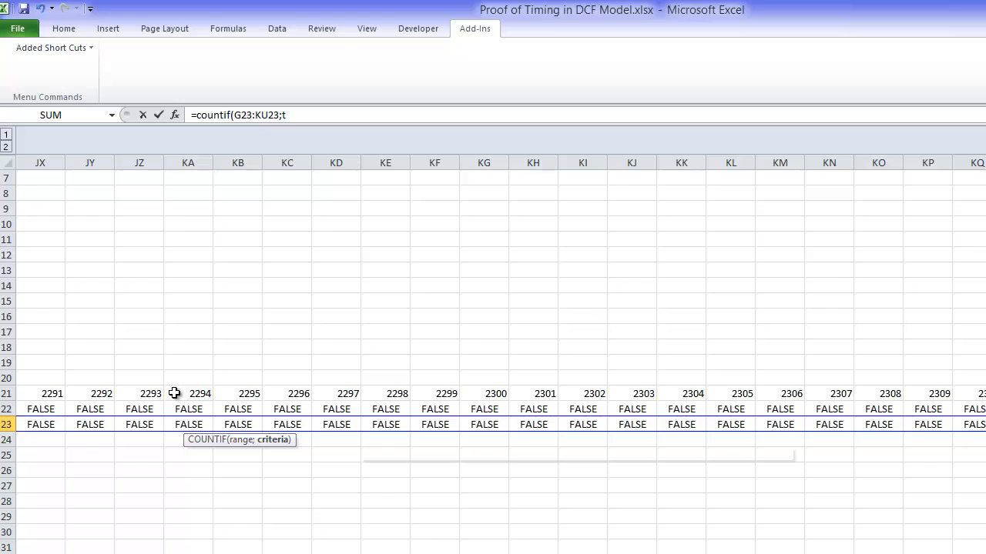
key(Return)
Step: Copy the COUNTIF formula from E23 up to E22 to count the Terminal Period flags
key(Up)
key(Left)
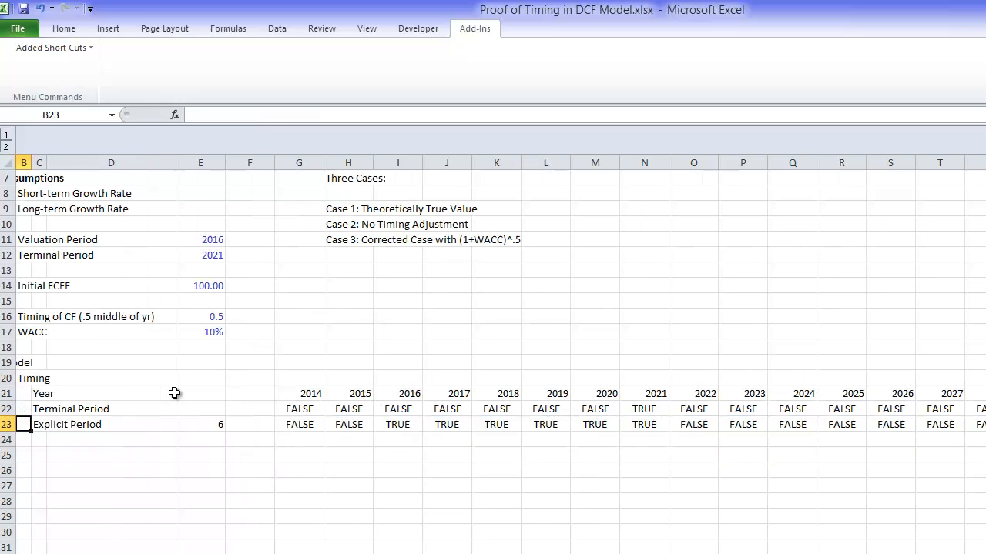
key(Left)
key(Right)
key(Right)
key(ctrl+c)
key(Up)
key(ctrl+v)
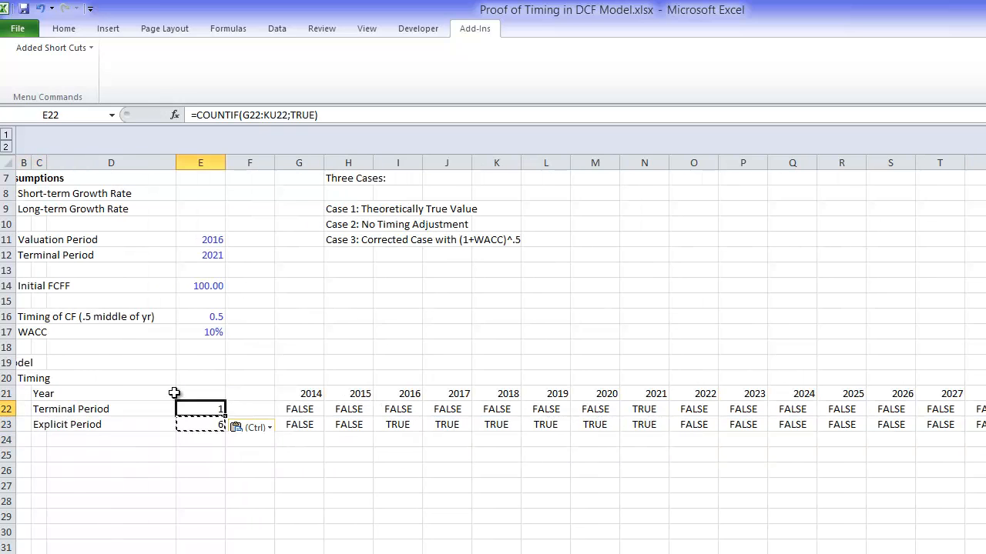
key(Escape)
Step: Enter the row label "Valuation Period" in cell C24, below the Explicit Period label
key(Down)
key(Down)
key(Down)
key(Up)
key(Left)
key(Left)
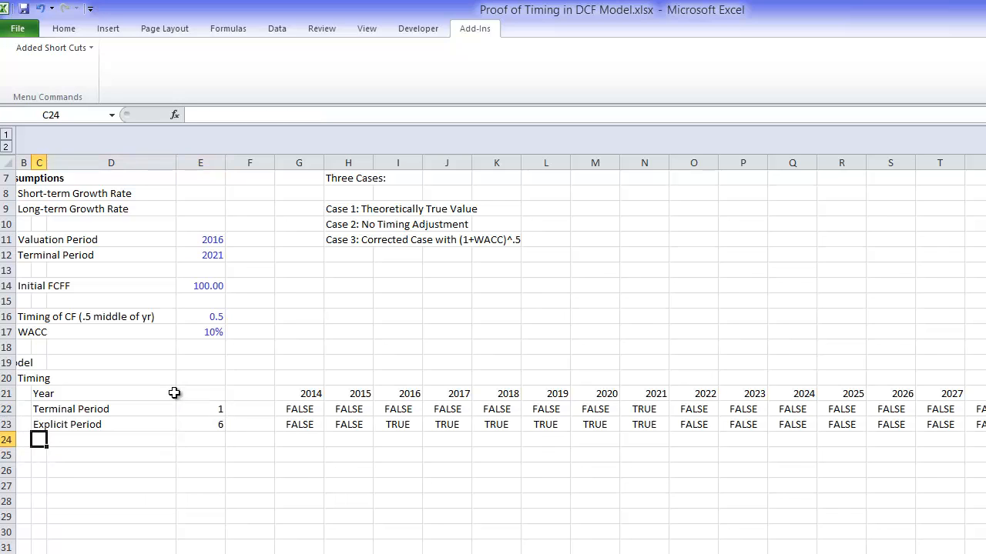
key(Down)
key(Down)
key(Down)
key(Down)
key(Down)
key(Down)
key(Down)
key(Down)
key(Down)
key(Down)
key(Down)
key(Down)
key(Down)
key(Down)
key(Down)
key(Down)
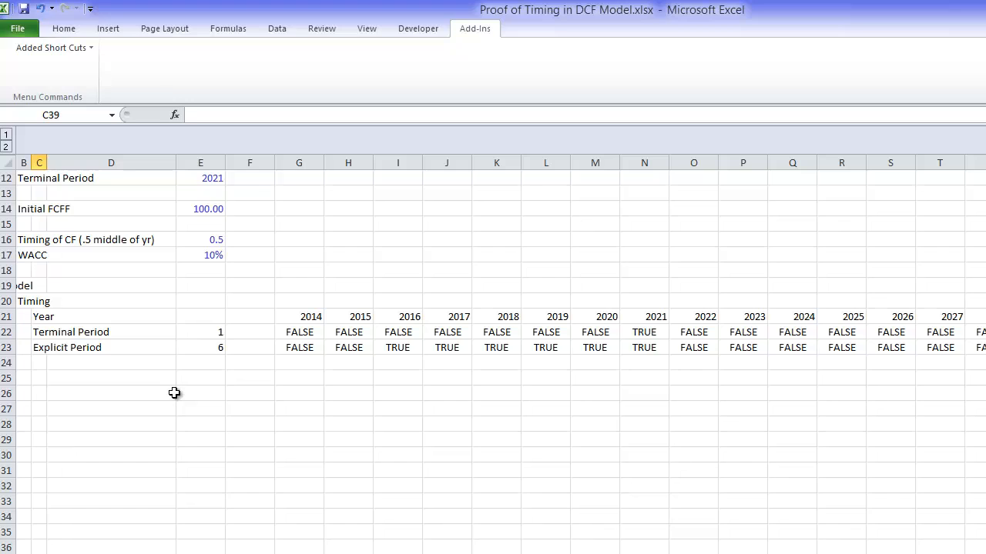
key(Up)
key(Up)
key(Up)
key(Up)
key(Up)
key(Up)
key(Up)
key(Up)
key(Up)
key(Up)
key(Up)
key(Up)
key(Up)
key(Up)
key(Up)
key(Up)
key(Down)
text(Valu)
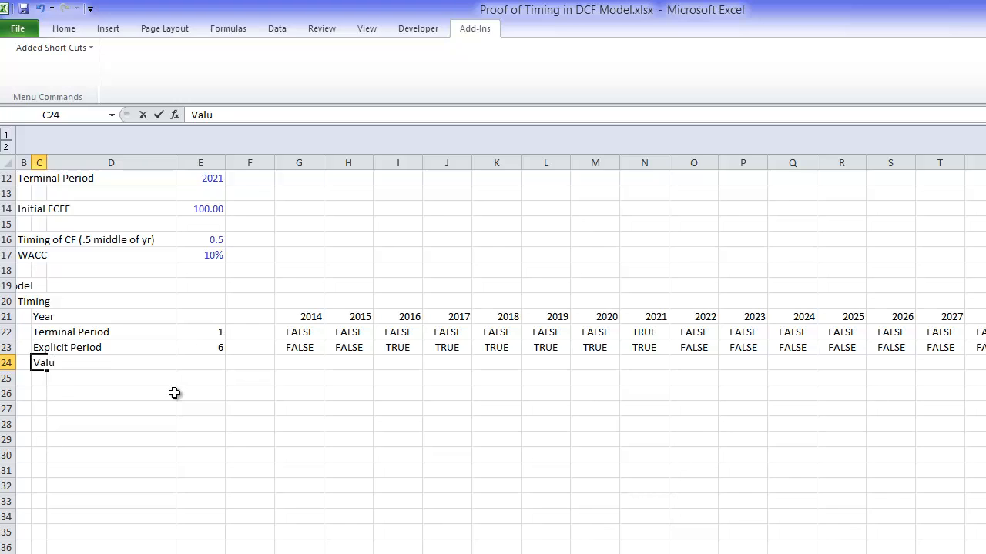
text(ation Period)
key(Return)
Step: Enter the formula =G21>=$E$11 in G24 to flag years from the valuation period onward
key(Up)
key(Right)
key(Right)
key(Right)
key(Right)
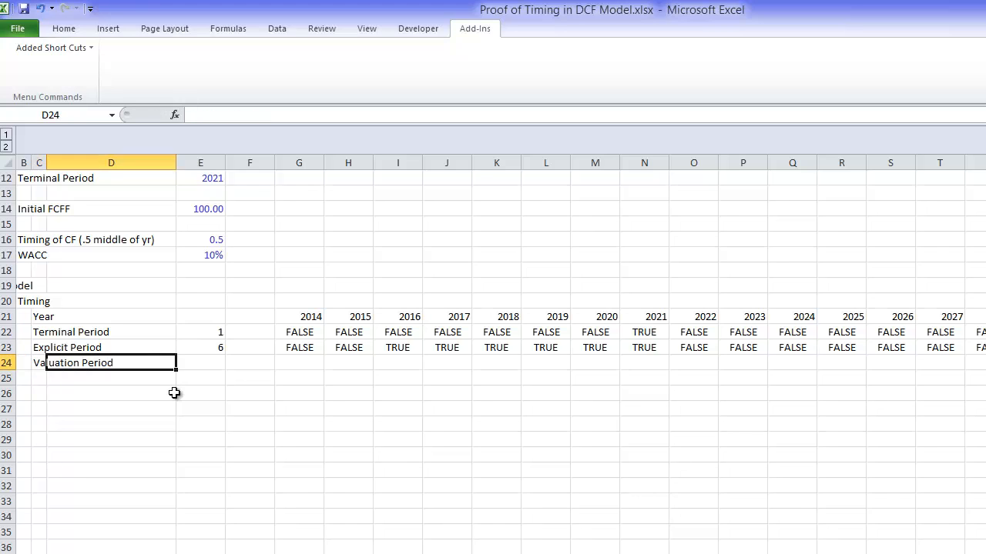
text(=)
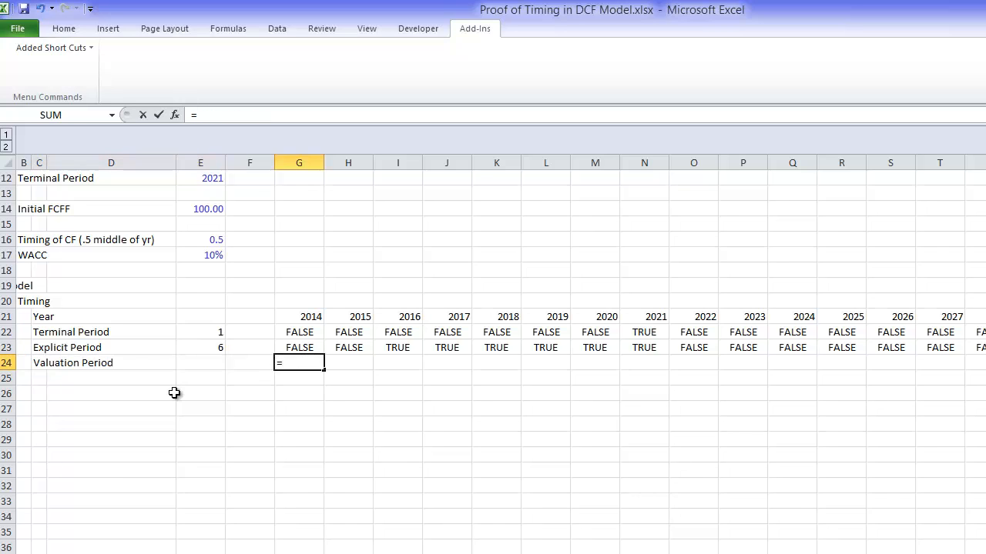
key(Up)
key(Up)
key(Up)
text(>=)
key(Up)
key(Up)
key(Up)
key(Up)
key(Up)
key(Up)
key(Up)
key(Up)
key(Up)
key(Up)
key(Up)
key(Up)
key(Up)
key(Up)
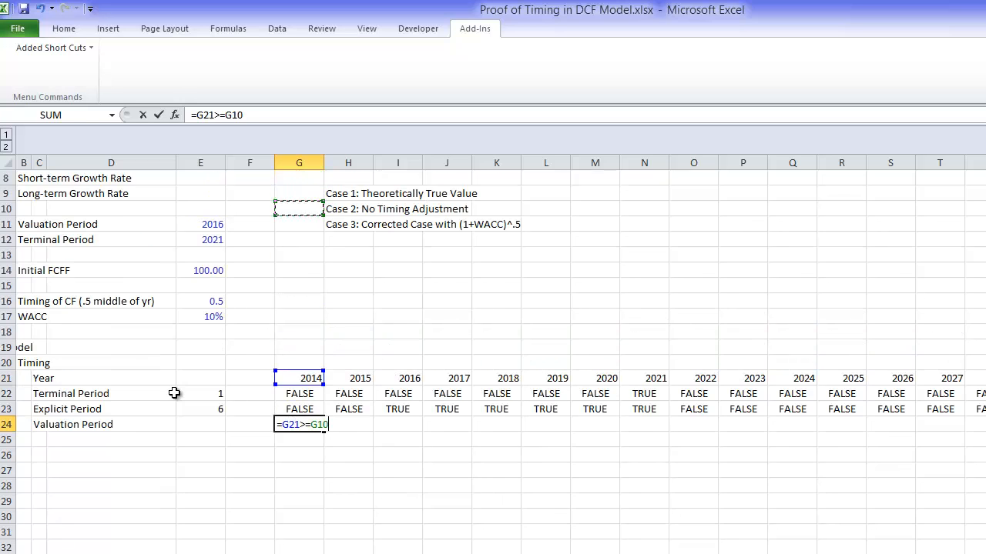
key(Left)
key(Left)
key(Down)
key(F4)
key(Return)
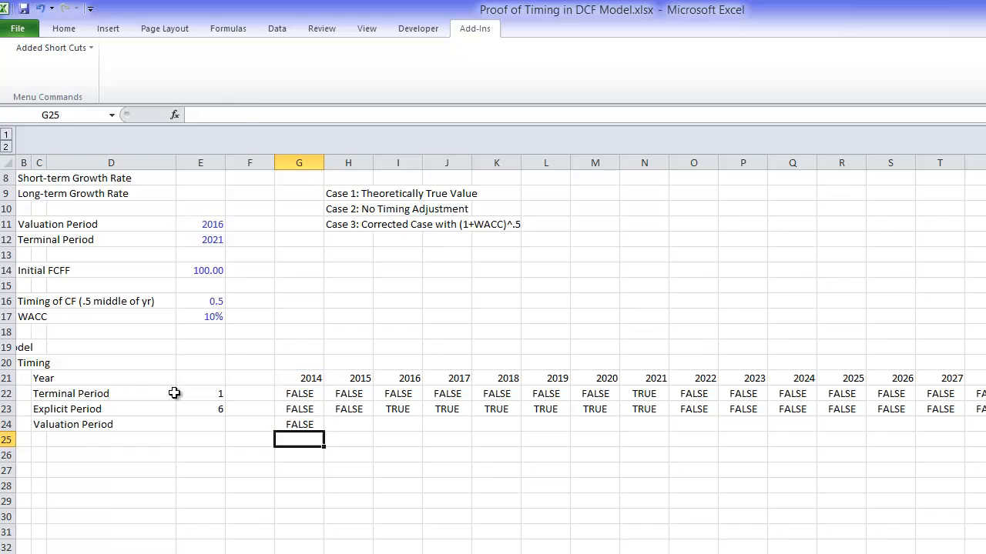
Step: Fill the Valuation Period flag formula from G24 rightward across all the year columns
key(Up)
key(ctrl+shift+Right)
key(ctrl+r)
key(Left)
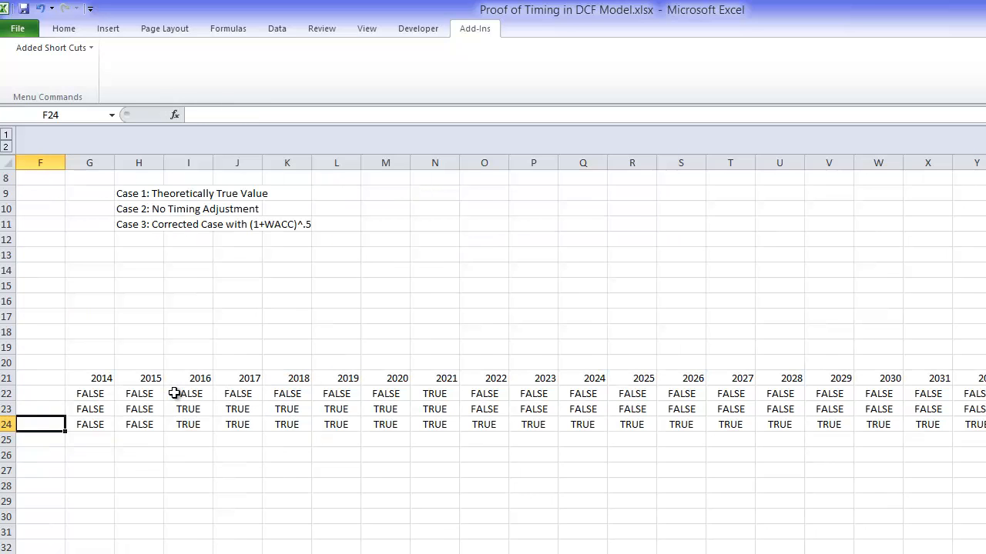
Step: Copy the COUNTIF formula from E23 down to E24 to count the Valuation Period flags
key(Home)
key(Down)
key(Right)
key(Right)
key(Right)
key(Right)
key(Up)
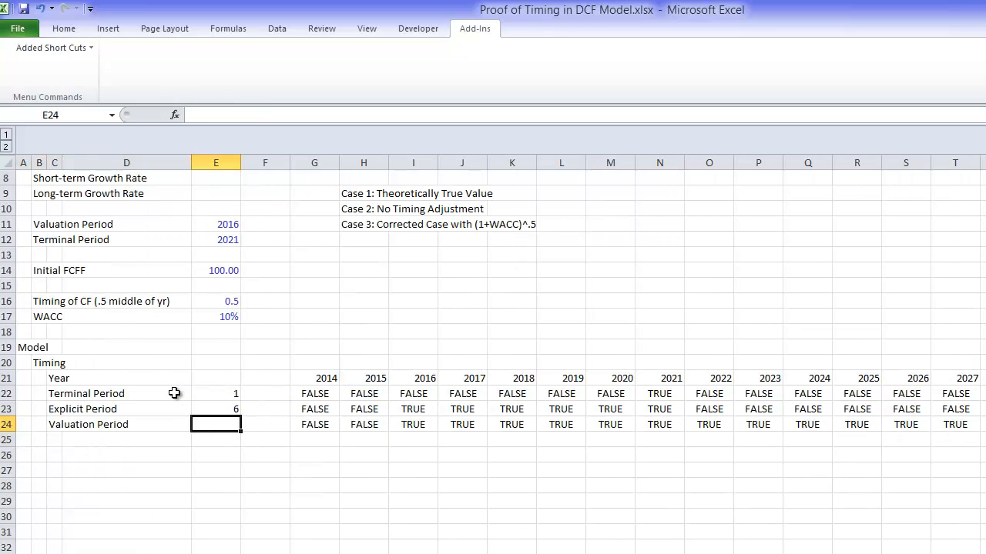
key(Up)
key(ctrl+c)
key(Down)
key(ctrl+v)
key(Return)
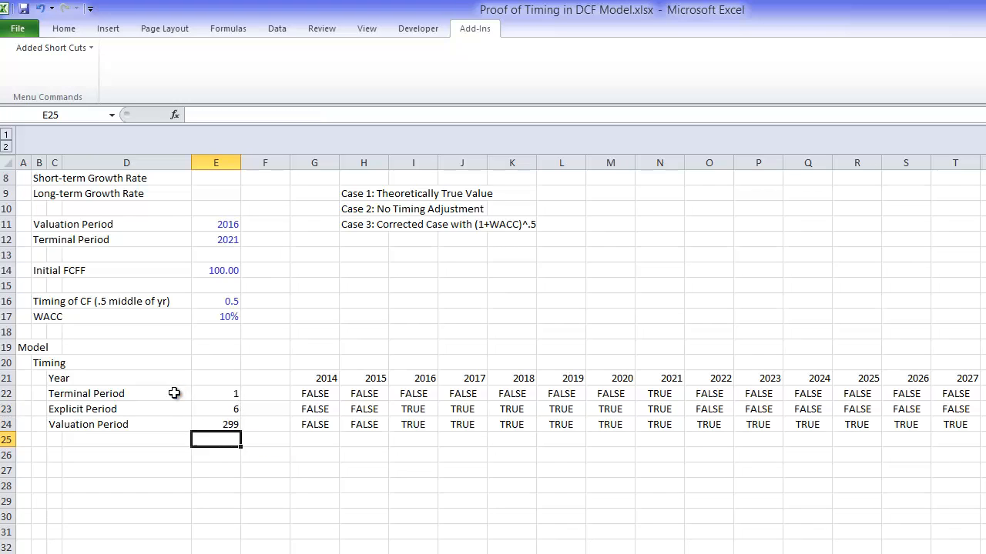
Step: Enter the row label "Short-term Growth Period" in cell C25, below the Valuation Period label
key(Left)
key(Left)
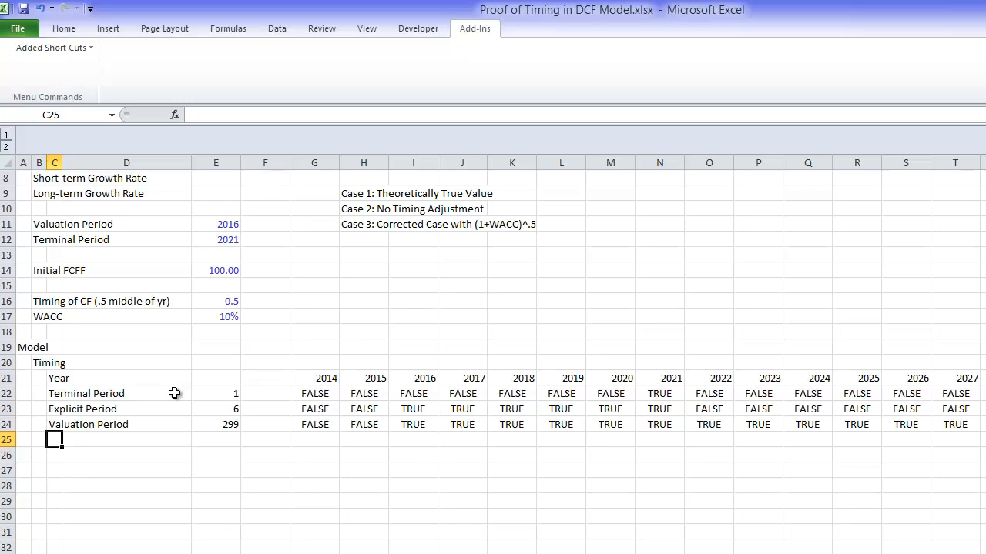
text(Short-term Gr)
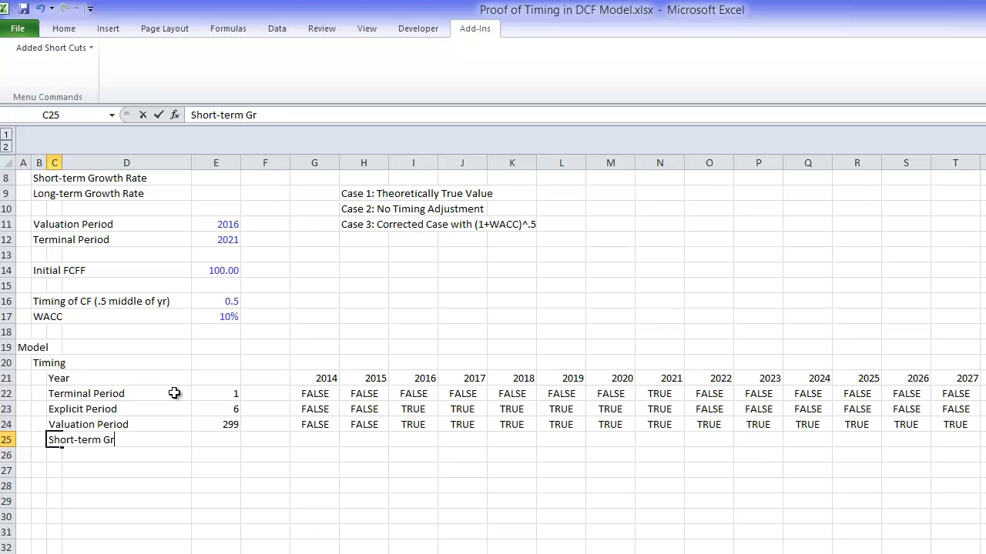
text(owth Period)
key(Return)
Step: Enter the formula =G21<=$E$12 in G25 to flag years up to the terminal period, and fill it rightward across all the year columns
key(Up)
key(Right)
key(Right)
key(Right)
key(Right)
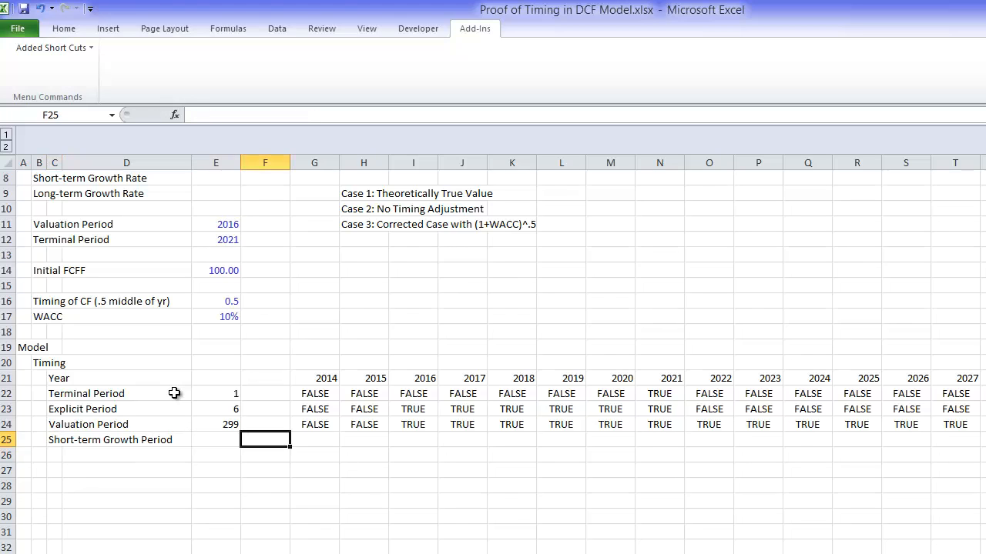
text(=)
key(Up)
key(Up)
key(Up)
key(Up)
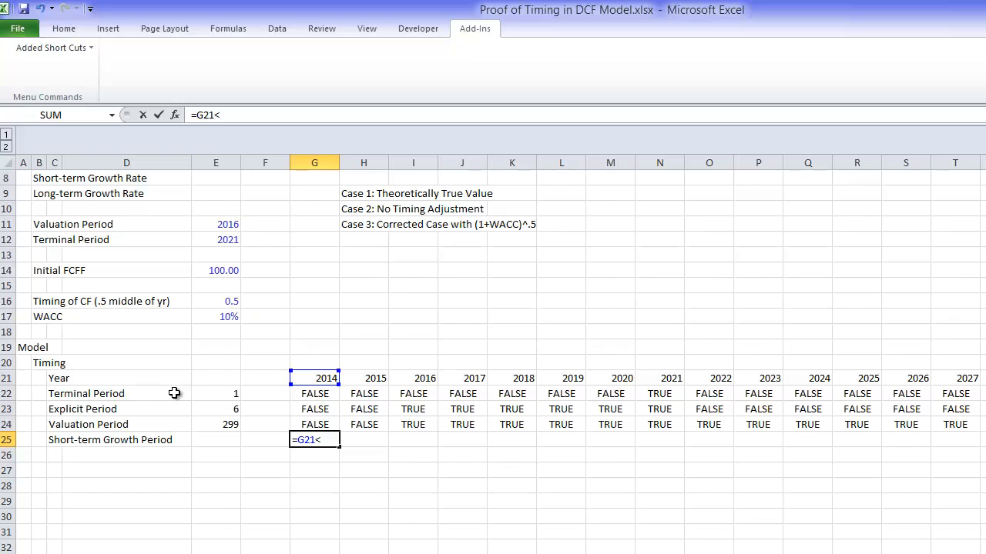
text(<=)
key(Up)
key(Up)
key(Up)
key(Up)
key(Up)
key(Up)
key(Up)
key(Up)
key(Up)
key(Up)
key(Up)
key(Up)
key(Up)
key(Left)
key(Left)
key(F4)
key(ctrl+Return)
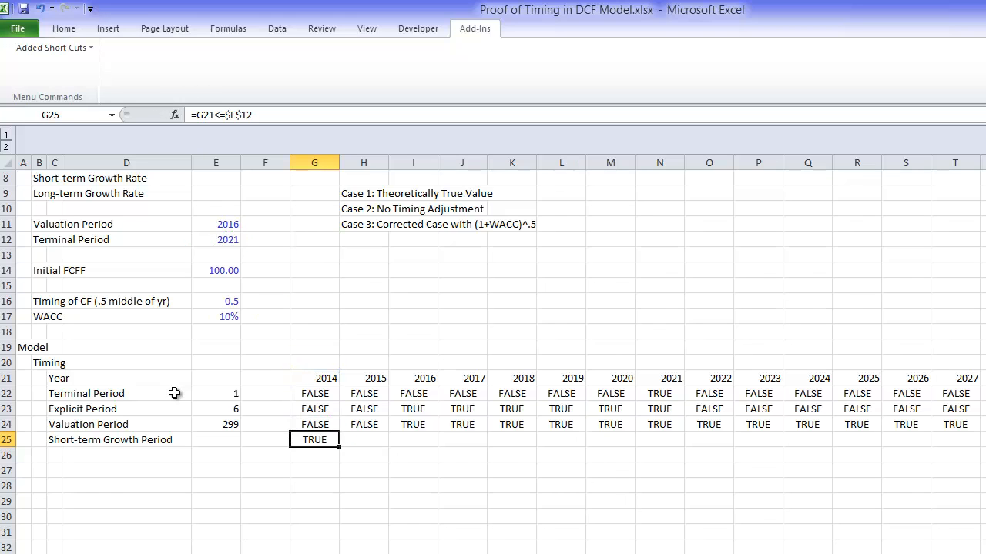
key(ctrl+shift+Right)
key(ctrl+r)
Step: Enter the row label "Long-term Growth Period" in cell C26, below the Short-term Growth Period label
key(Down)
key(Home)
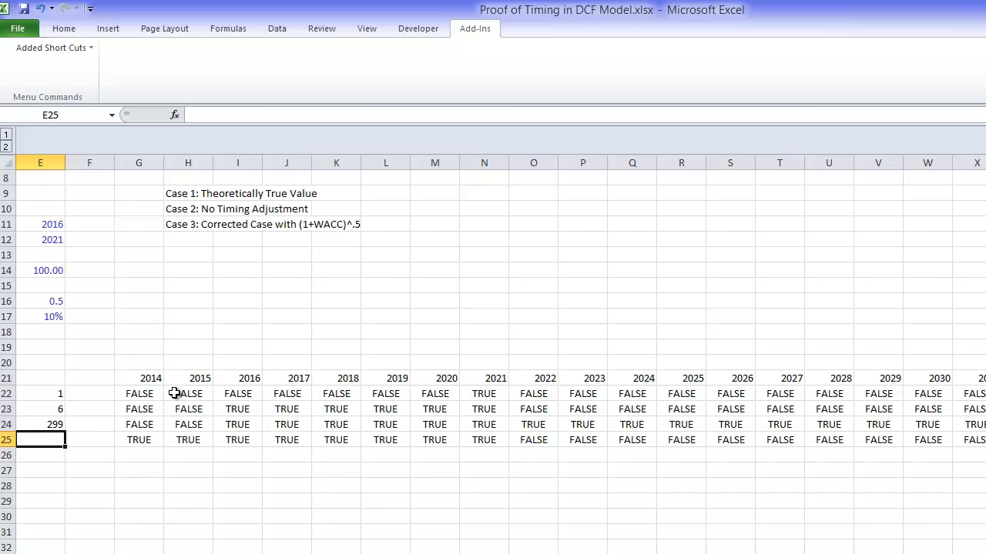
key(Right)
key(Right)
text(Lon)
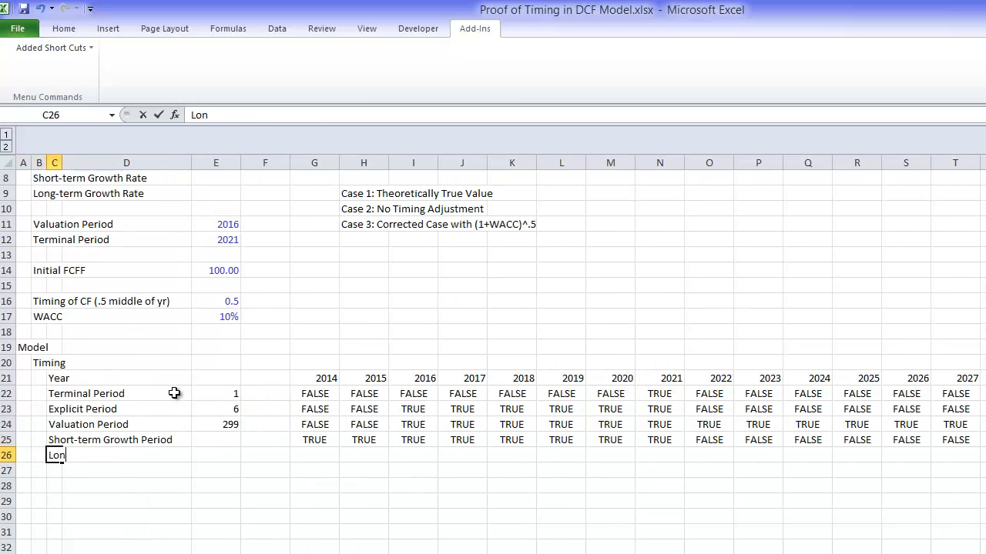
text(g-term Gro)
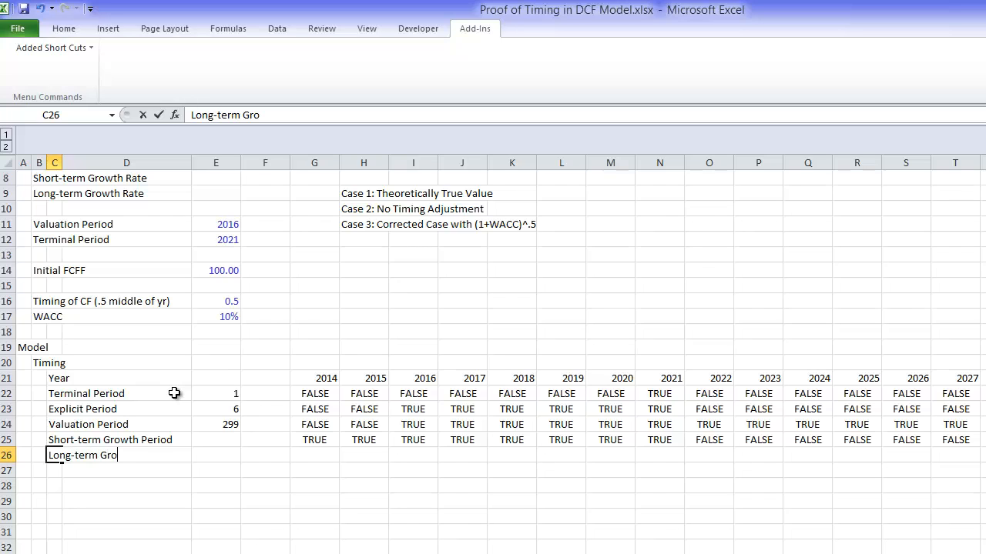
text(wth P)
key(BackSpace)
text(Pr)
text(riod)
key(Return)
Step: Begin the Long-term Growth Period flag formula in G26 with a reference to a cell above it in column G
key(Up)
key(Right)
key(Right)
key(Right)
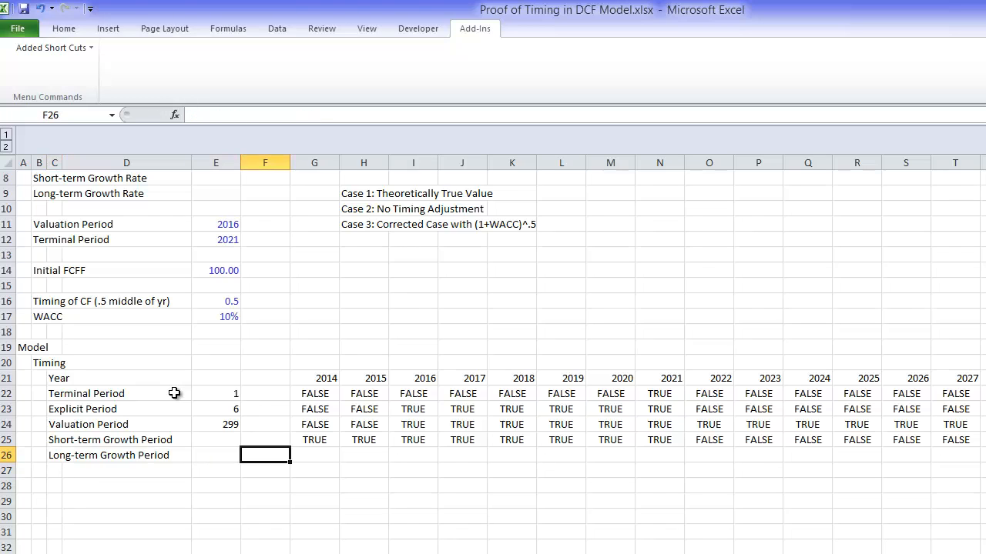
key(Right)
text(=)
key(Up)
key(Up)
key(Up)
key(Up)
key(Up)
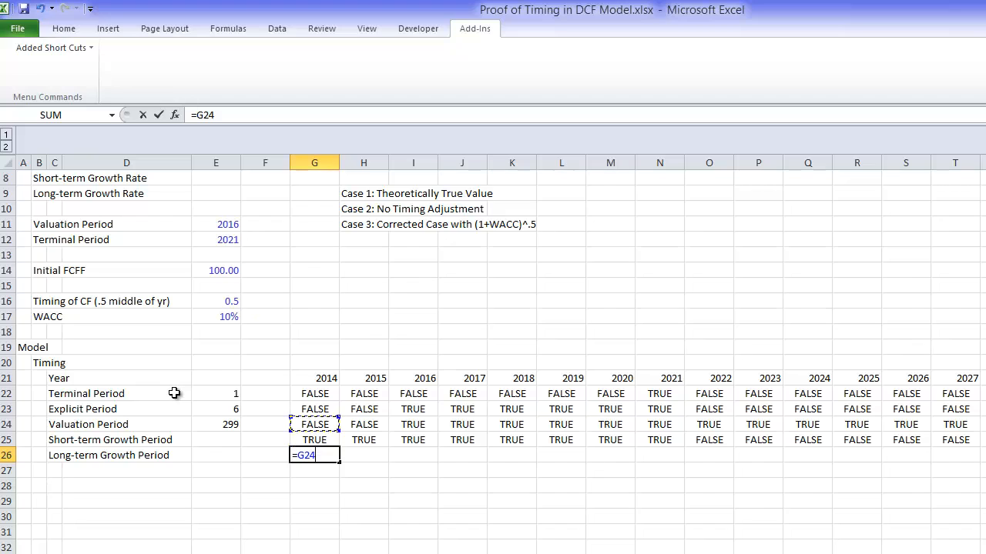
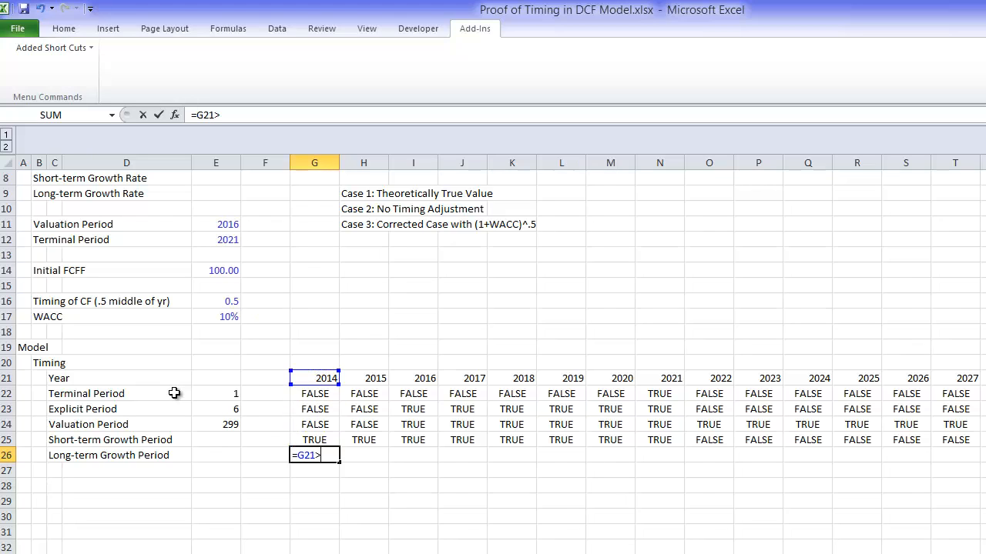
Step: Complete the Long-term Growth Period formula in G26 as =G21>$E$12 and fill it rightward across all the year columns
text(>)
key(Up)
key(Up)
key(Up)
key(Up)
key(Up)
key(Up)
key(Up)
key(Up)
key(Up)
key(Up)
key(Up)
key(Up)
key(Up)
key(Up)
key(Left)
key(Left)
key(F4)
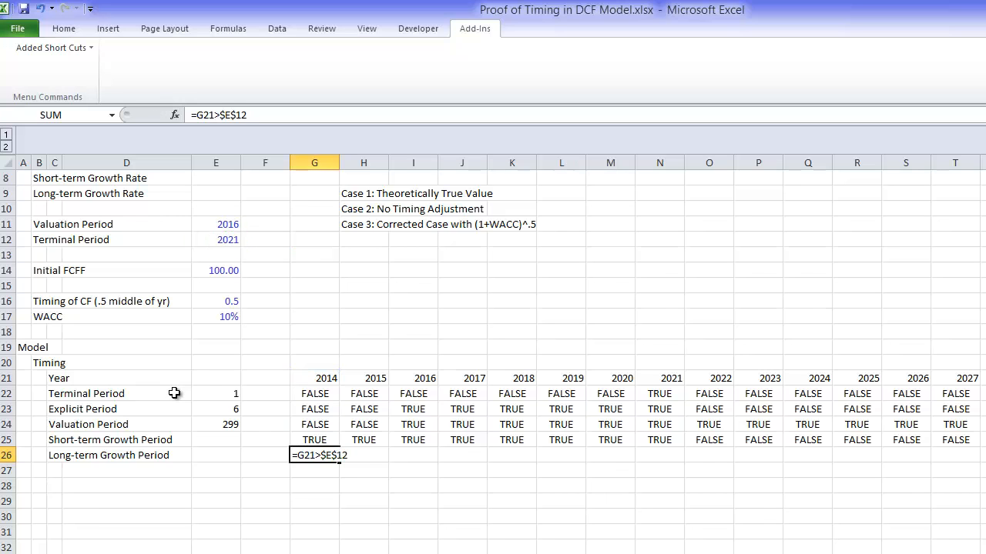
key(ctrl+Return)
key(ctrl+shift+Right)
key(ctrl+r)
Step: Copy the COUNTIF formula from E24 down to E25:E26 to count the TRUE flags for both growth periods
key(Left)
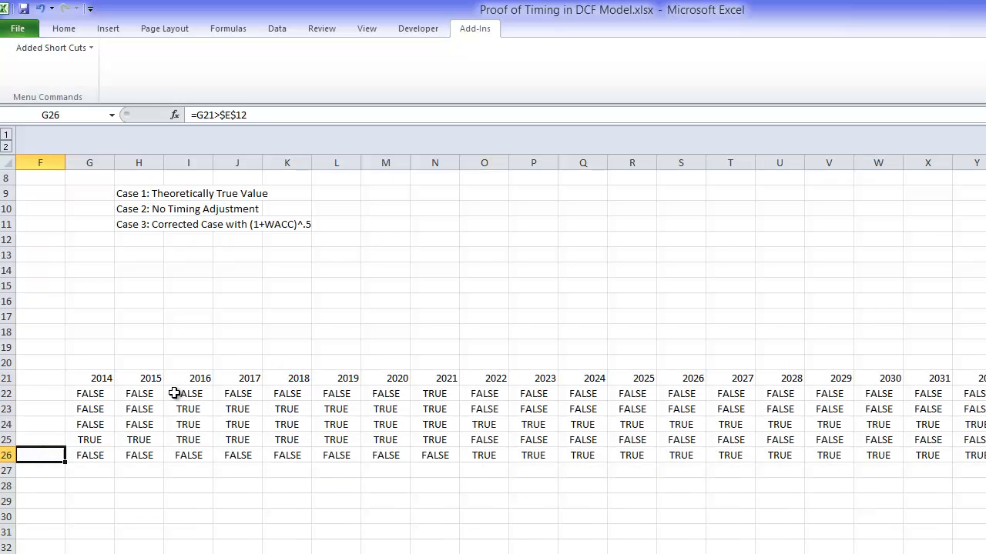
key(Home)
key(Down)
key(Down)
key(Down)
key(Down)
key(Down)
key(Down)
key(Down)
key(Down)
key(Down)
key(Down)
key(Down)
key(Down)
key(Down)
key(Down)
key(Down)
key(Down)
key(Down)
key(Down)
key(Down)
key(Down)
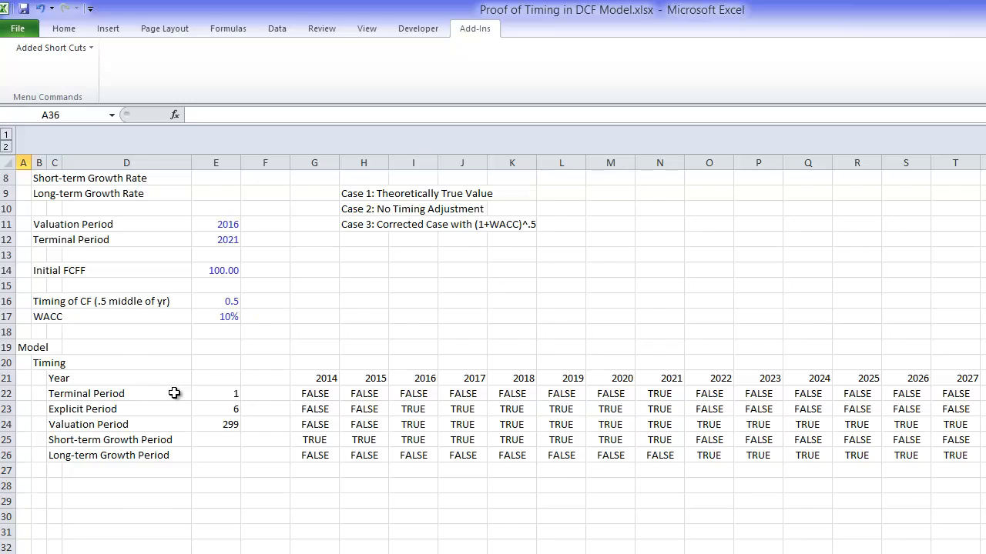
key(Up)
key(Up)
key(Up)
key(Up)
key(Up)
key(Up)
key(Up)
key(Up)
key(Up)
key(Up)
key(Up)
key(Up)
key(Up)
key(Up)
key(Up)
key(Up)
key(Up)
key(Up)
key(Up)
key(Up)
key(Right)
key(Right)
key(Right)
key(Right)
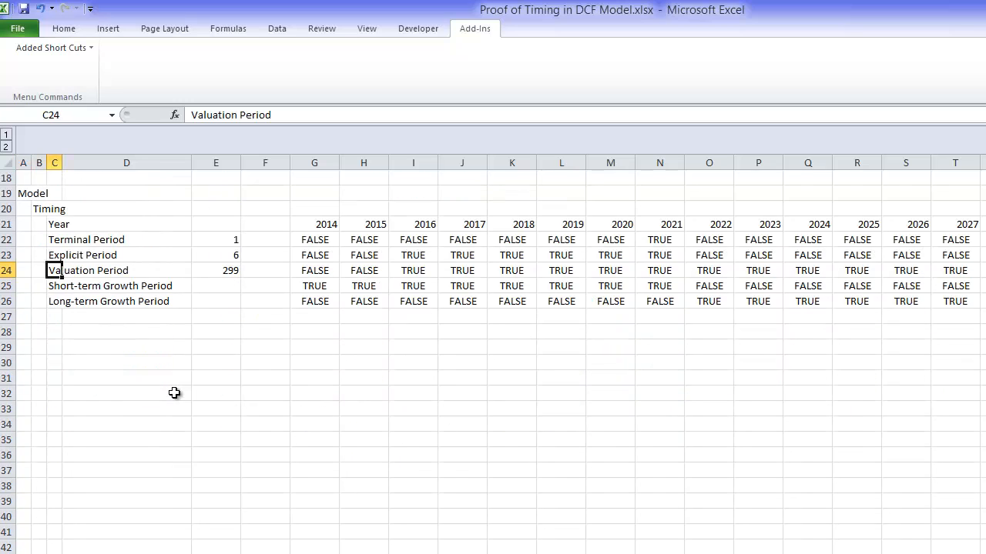
key(shift+Down)
key(shift+Down)
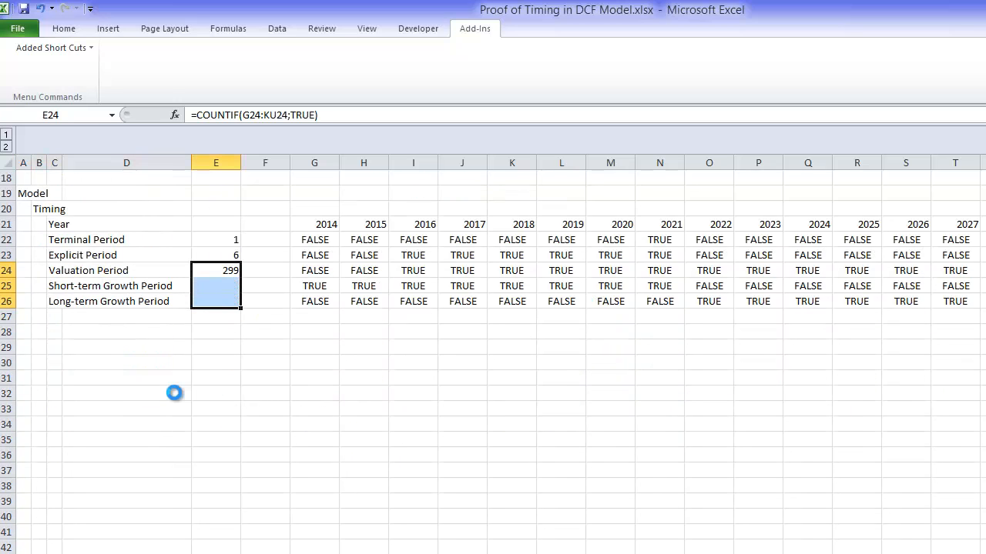
key(ctrl+d)
Step: Check the added shortcuts list for the commands that format TRUE and FALSE switches
key(Up)
key(Right)
key(Right)
key(Up)
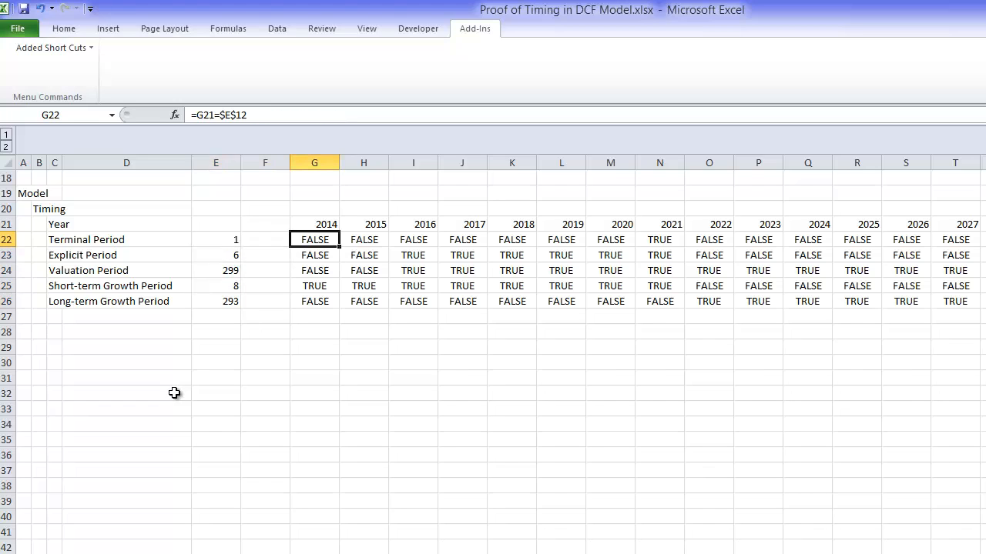
key(ctrl+shift+Down)
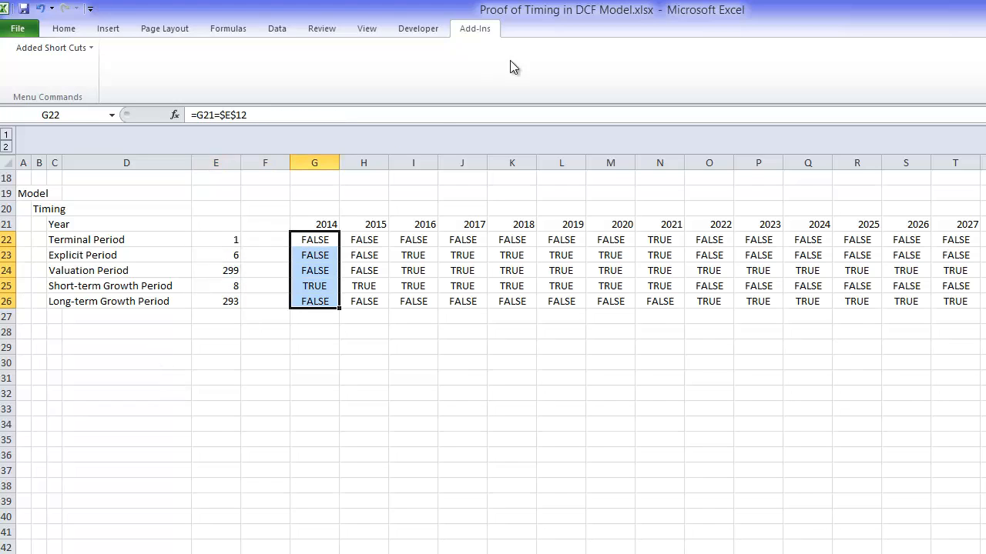
click(76, 47)
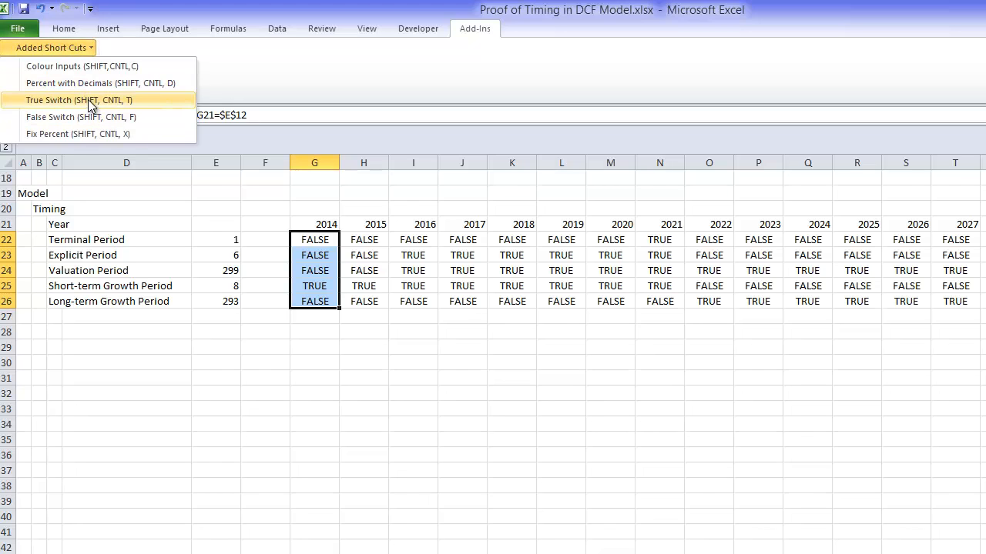
key(Escape)
key(Up)
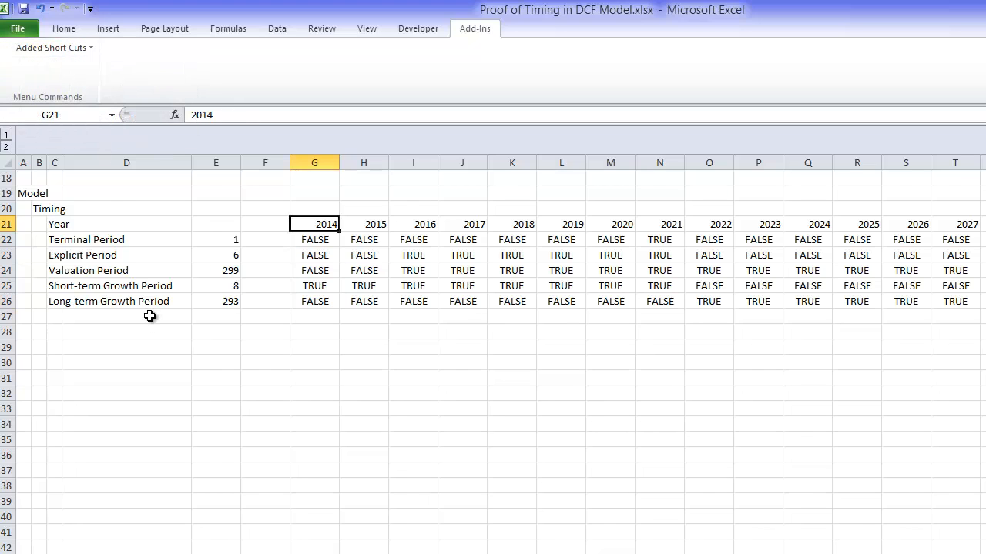
Step: Apply the True Switch formatting to all timing flags in rows 22 to 26 across the year columns
key(Down)
key(ctrl+shift+Down)
key(ctrl+shift+Right)
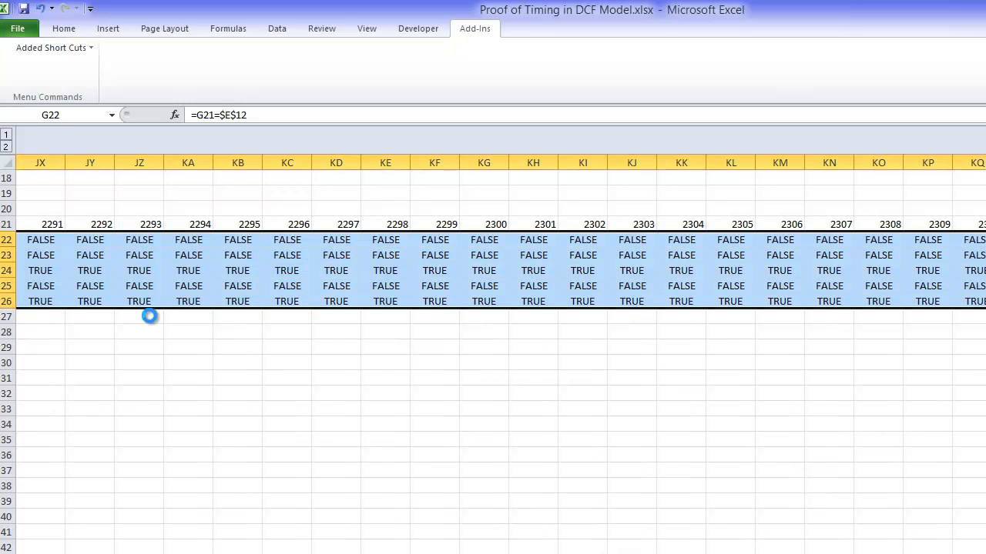
click(150, 316)
key(Up)
key(ctrl+Left)
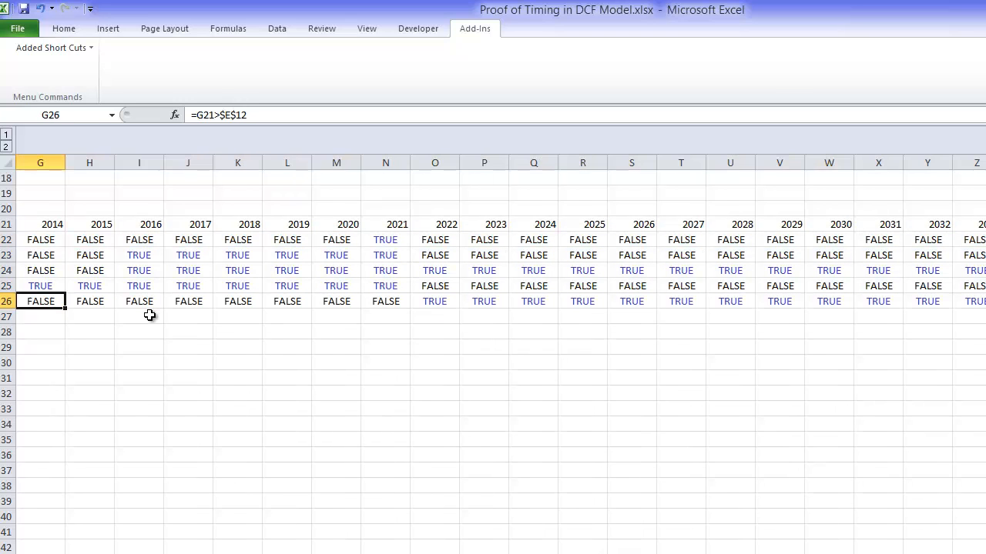
Step: Apply the False Switch formatting to the same timing flags, from G22 through row 26 across all years
key(ctrl+Left)
key(ctrl+Left)
key(ctrl+Left)
key(Up)
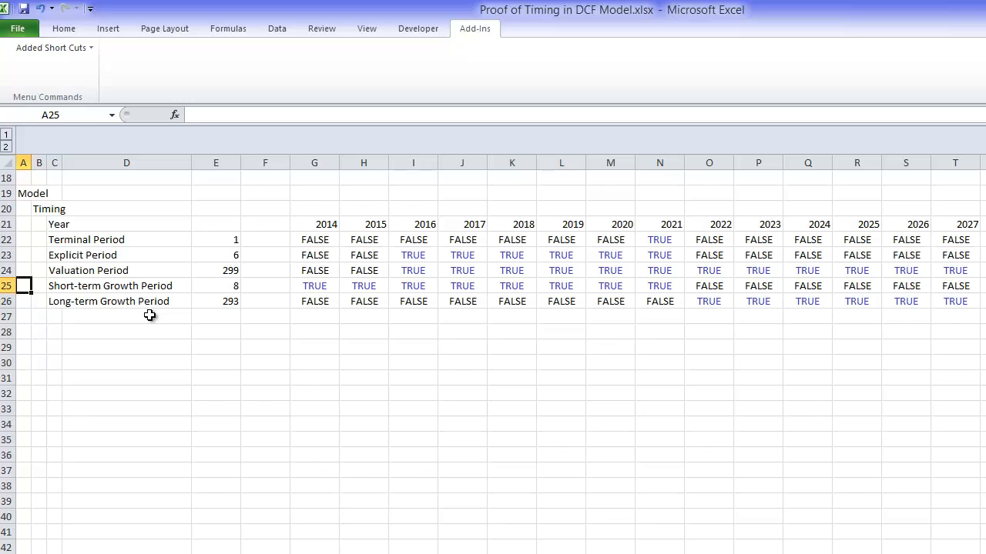
key(Up)
key(Up)
key(Up)
key(Up)
key(Up)
key(Up)
key(Right)
key(Down)
key(Right)
key(Right)
key(Right)
key(Right)
key(Down)
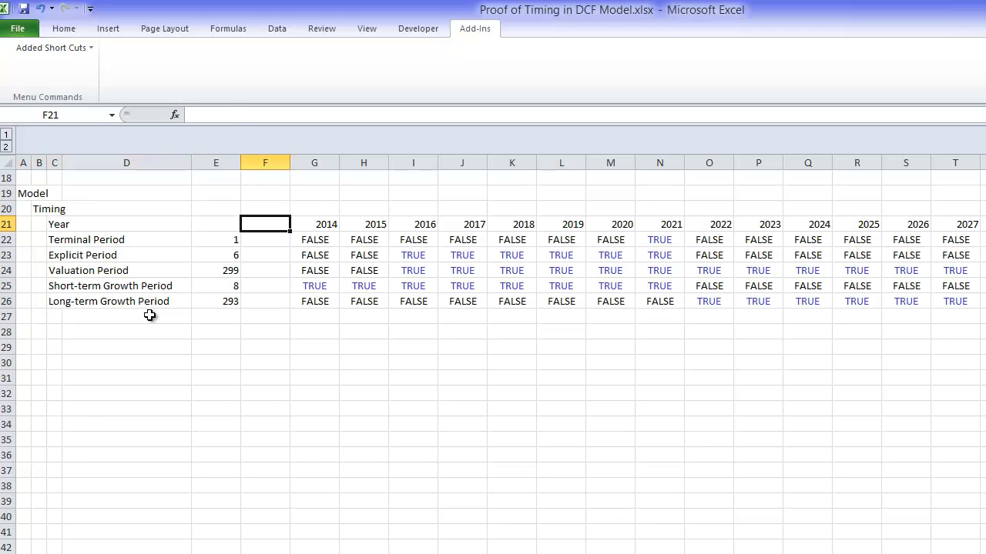
key(Down)
key(Right)
key(ctrl+shift+Down)
key(ctrl+shift+Right)
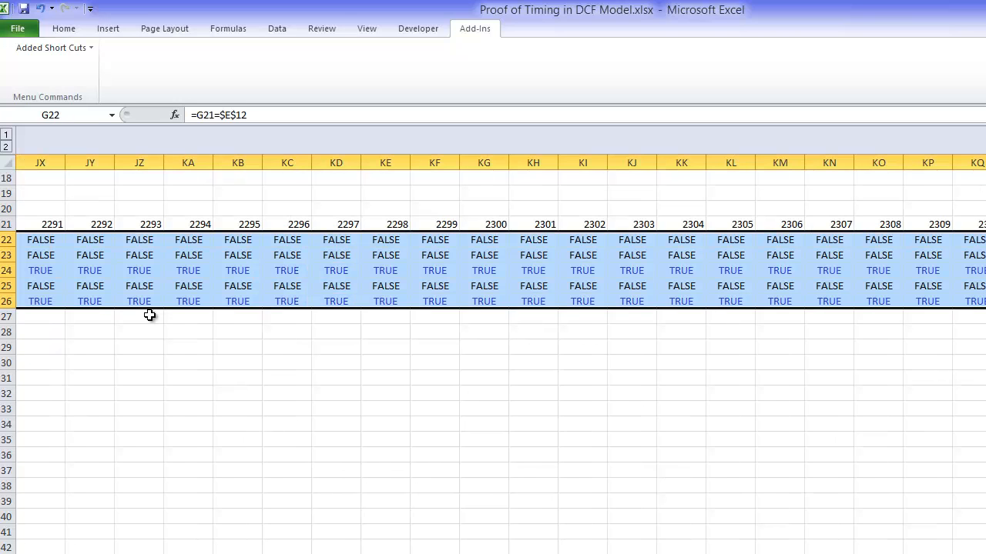
click(149, 315)
key(Left)
key(Left)
key(Left)
key(Left)
key(Left)
key(Left)
key(Left)
key(Left)
key(Left)
key(Left)
key(Left)
key(Left)
key(Left)
key(Left)
key(Left)
key(Left)
key(Left)
key(Left)
key(Left)
key(Left)
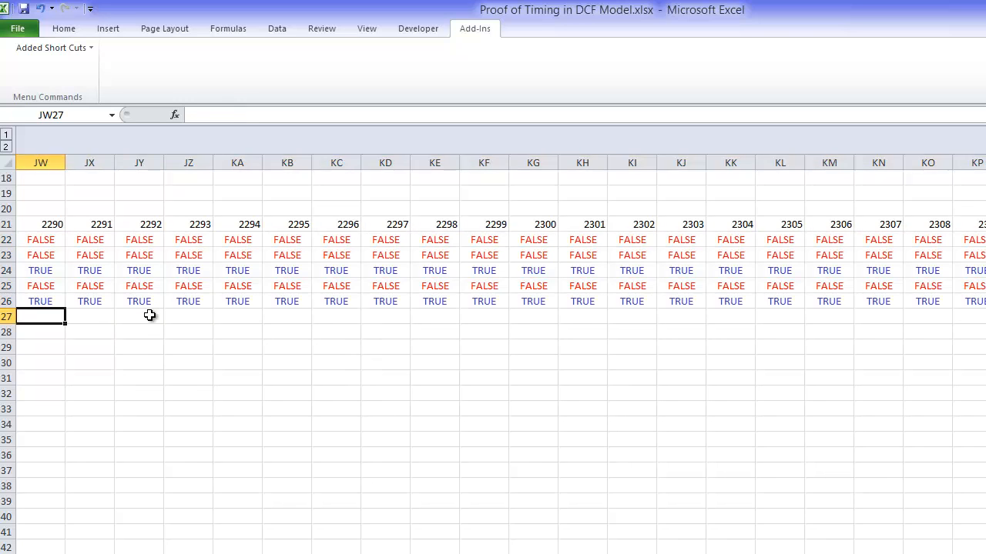
key(ctrl+Left)
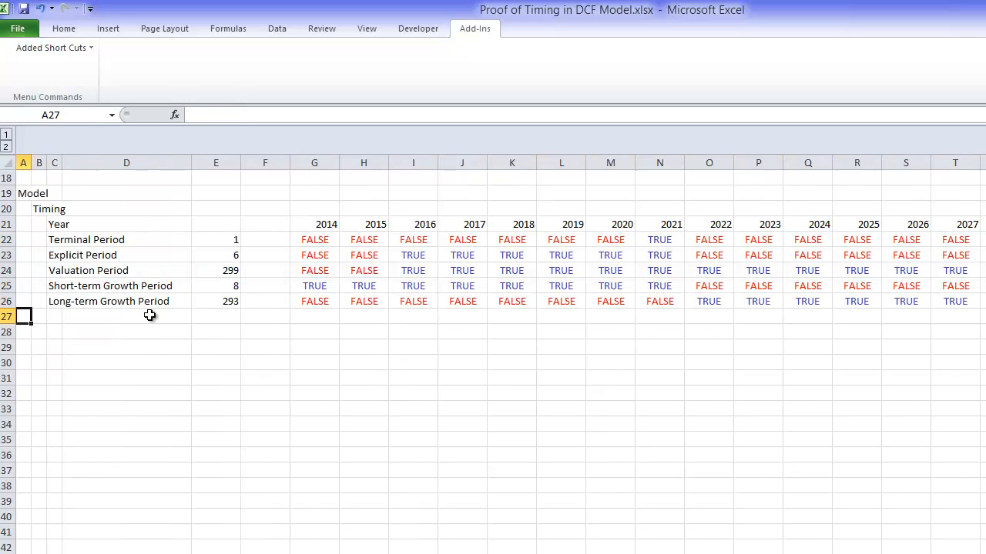
Step: Enter the section heading "Theoretically True Value" in cell B28, below the timing block
key(Up)
key(Up)
key(Up)
key(Up)
key(Up)
key(Up)
key(Up)
key(Up)
key(Up)
key(Up)
key(Up)
key(Up)
key(Up)
key(Up)
key(Up)
key(Up)
key(Up)
key(Up)
key(Up)
key(Up)
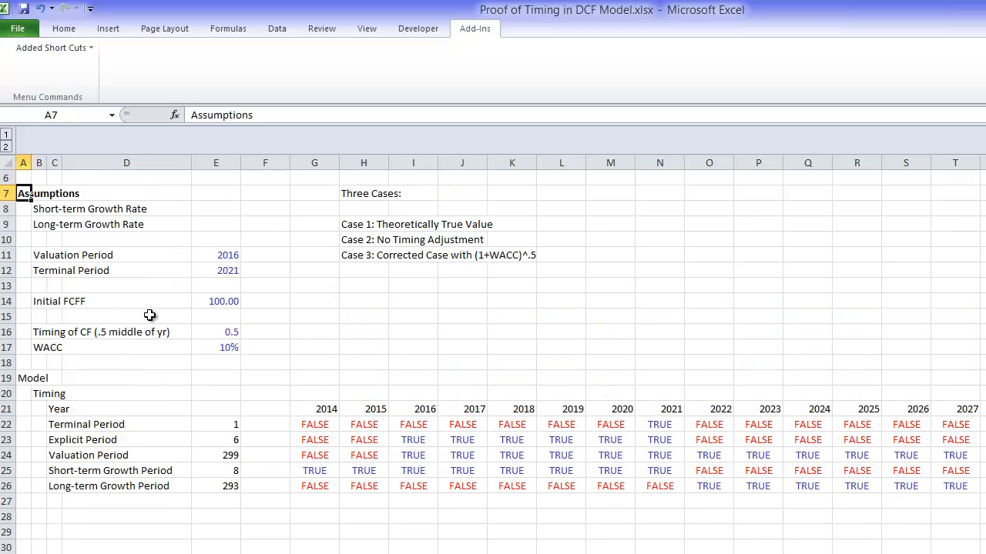
key(Down)
key(Down)
key(Down)
key(Down)
key(Down)
key(Down)
key(Down)
key(Down)
key(Down)
key(Down)
key(Down)
key(Down)
key(Down)
key(Down)
key(Down)
key(Down)
key(Down)
key(Down)
key(Down)
key(Down)
key(Down)
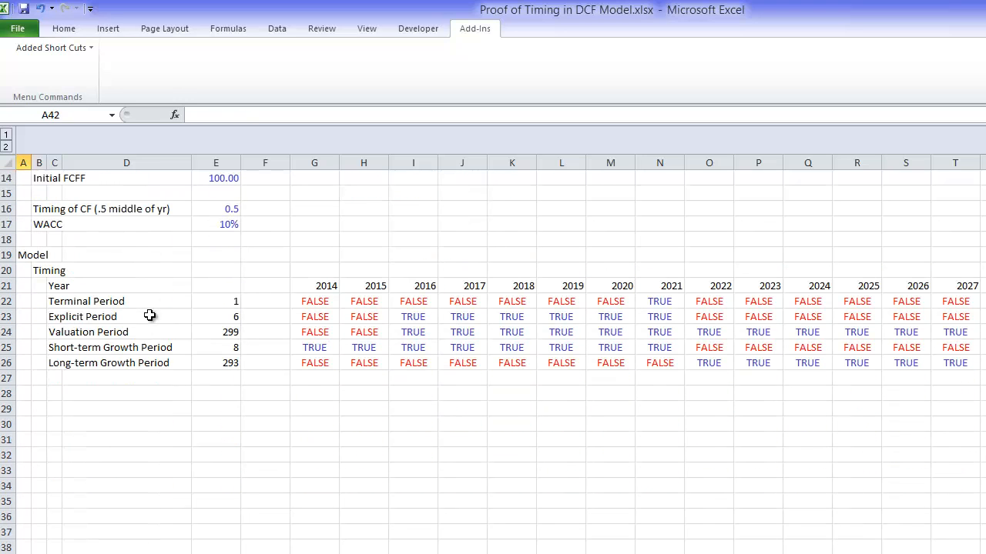
key(Up)
key(Up)
key(Up)
key(Up)
key(Up)
key(Up)
key(Up)
key(Up)
key(Up)
key(Up)
key(Up)
key(Up)
key(Up)
key(Up)
key(Up)
key(Up)
key(Down)
key(Down)
key(Right)
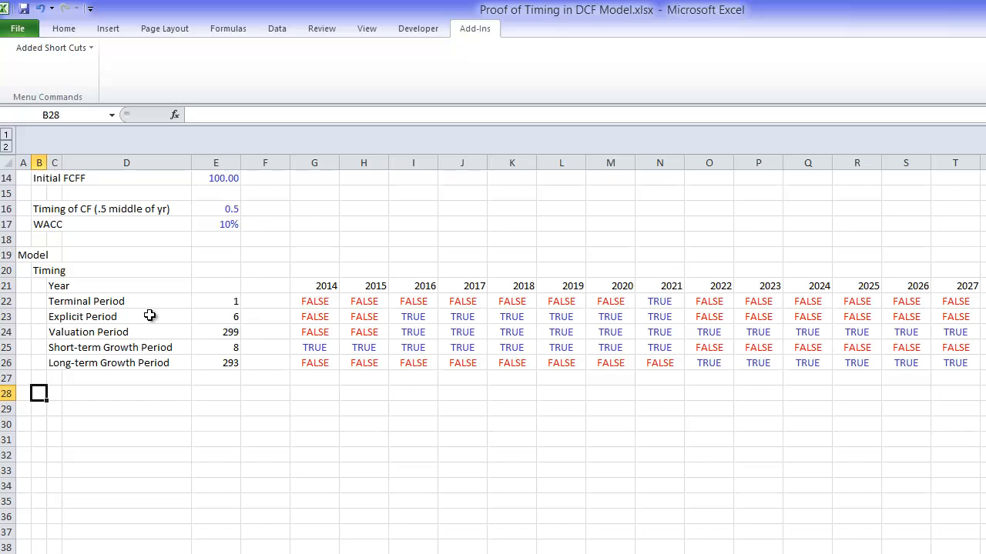
text(Theoretic)
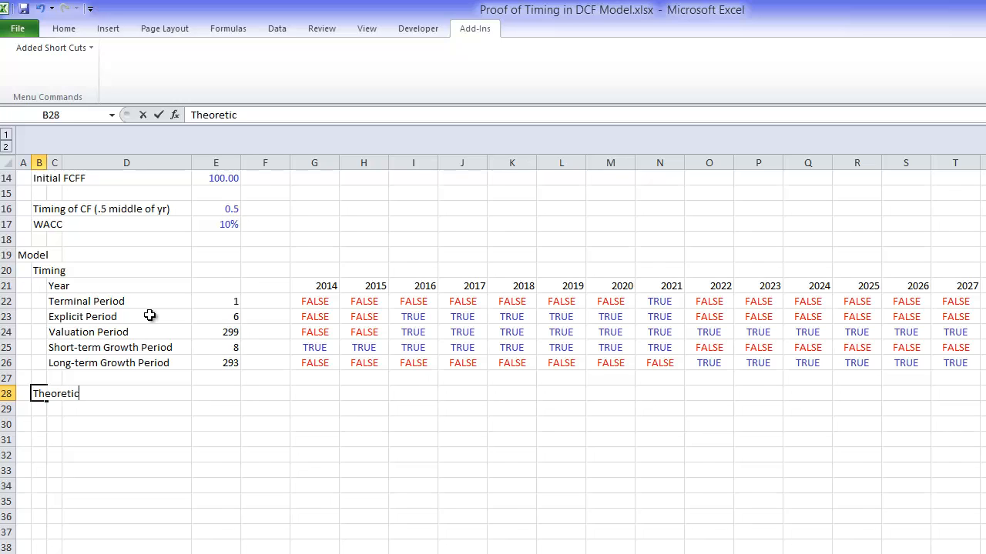
text(ally True Value)
key(Return)
Step: Enter the row label "Growth Rate" in cell C29, indented under the Theoretically True Value heading
key(Right)
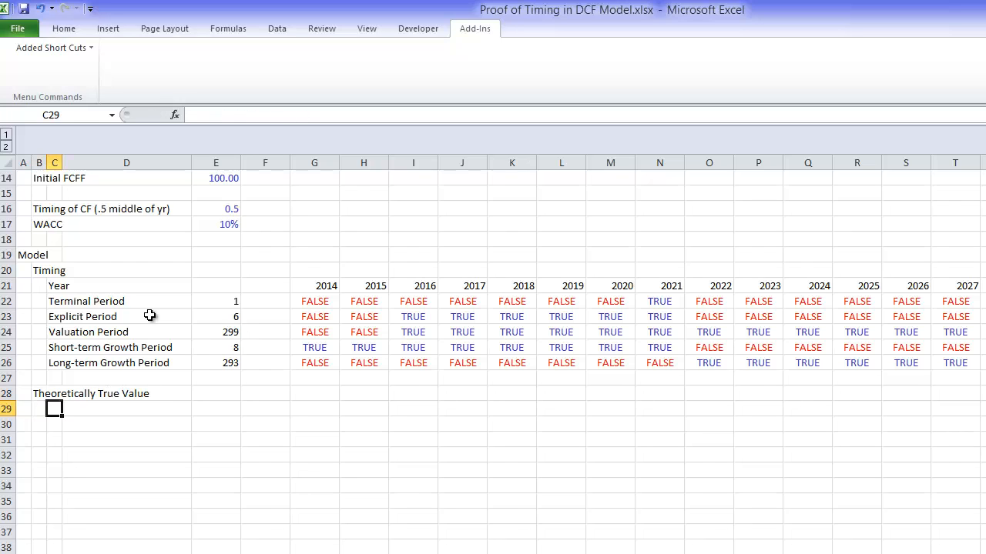
text(Growth)
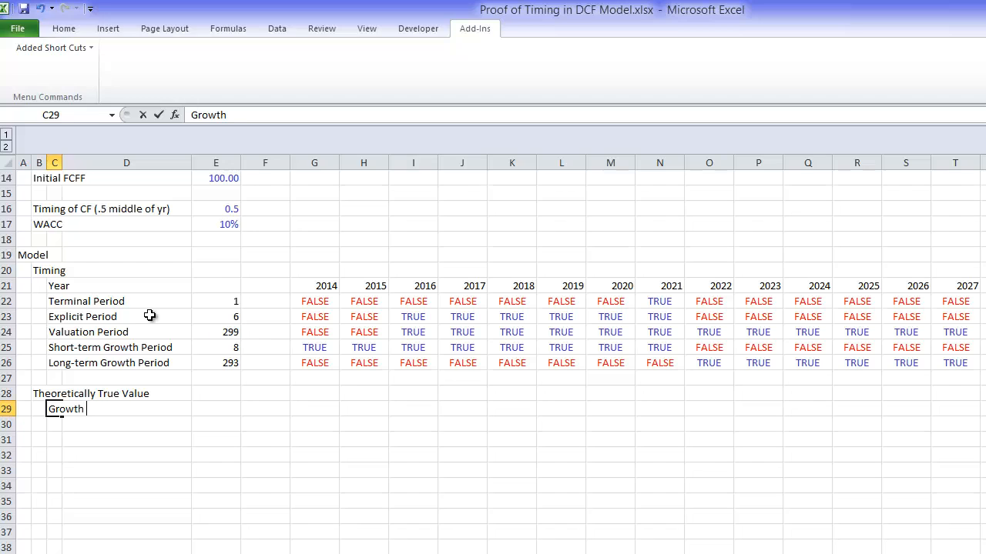
text( F)
text(Rate)
key(ctrl+Return)
key(Right)
key(Right)
key(Right)
key(Right)
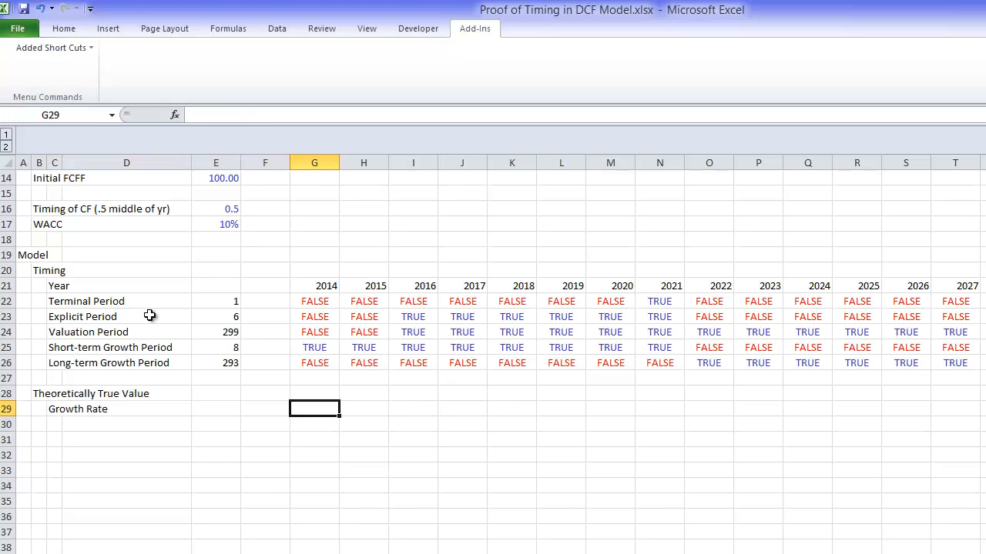
text(=)
key(Up)
key(Up)
key(Up)
key(Up)
key(Up)
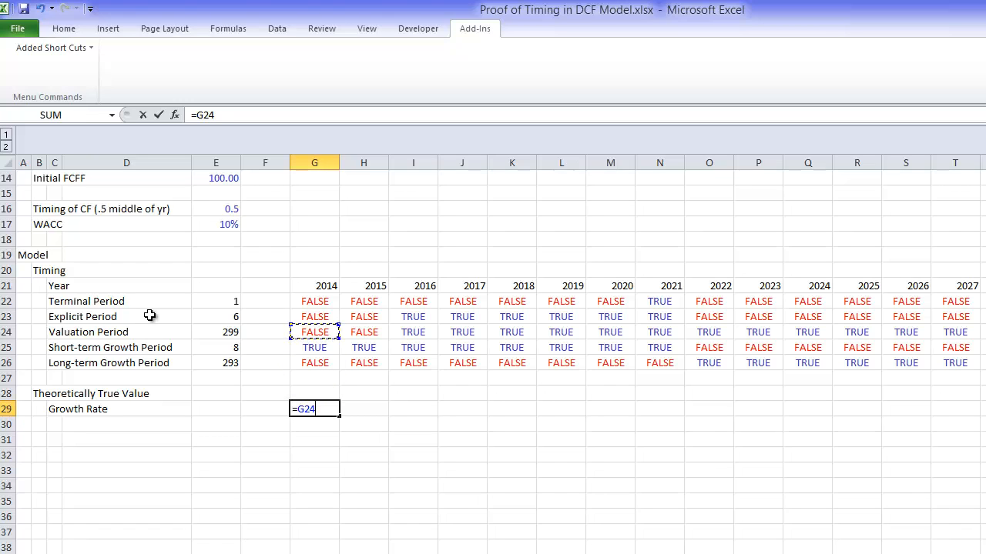
key(Down)
text(*)
key(Up)
key(Up)
key(Up)
key(Up)
key(Up)
key(Up)
key(Up)
key(Up)
key(Up)
key(Up)
key(Up)
key(Up)
key(Up)
key(Up)
key(Up)
key(Up)
key(Up)
key(Up)
key(Up)
key(Up)
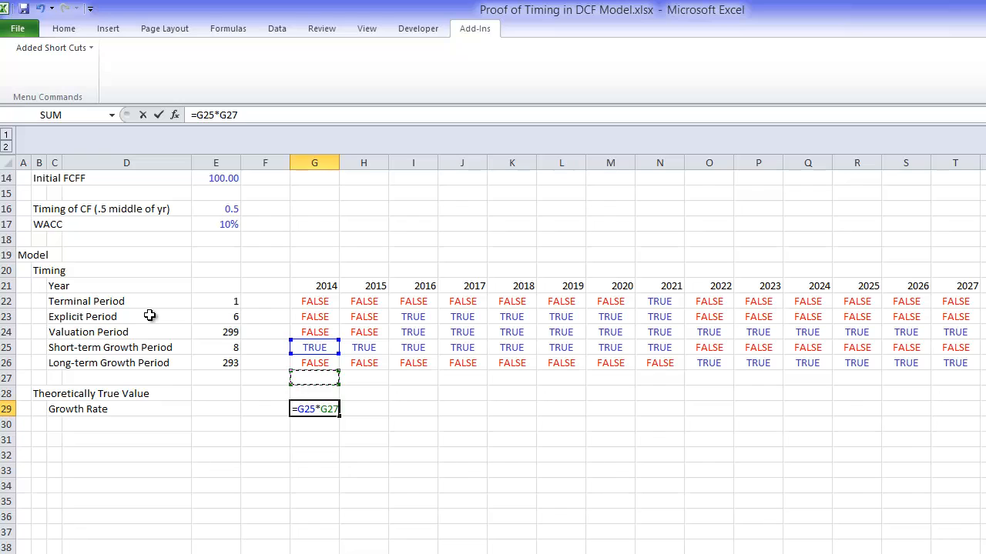
key(Down)
key(Down)
key(Down)
key(Down)
key(Down)
key(Down)
key(Down)
key(Down)
key(Left)
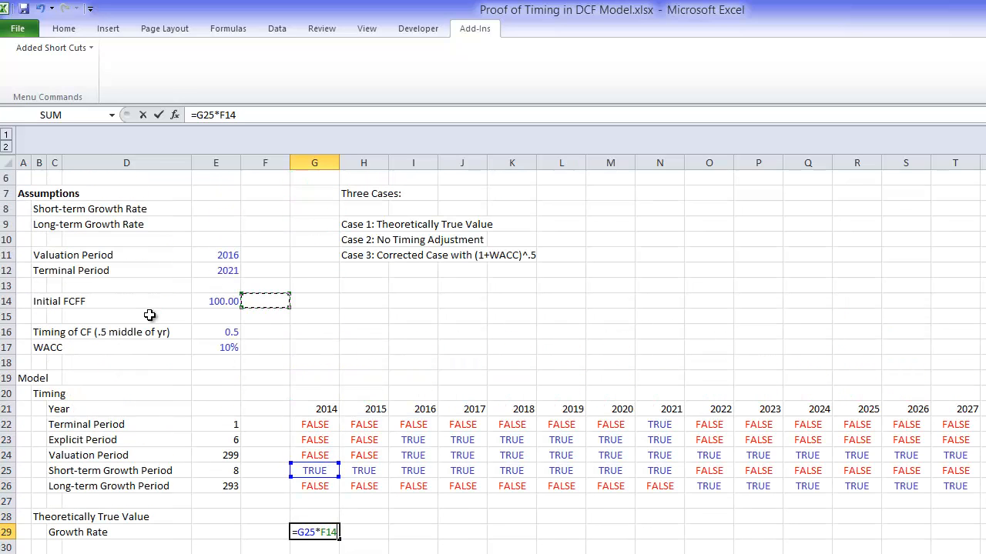
key(Left)
key(Up)
key(Escape)
Step: Set the Short-term Growth Rate in E8 to 20% and the Long-term Growth Rate in E9 to 3%
key(Up)
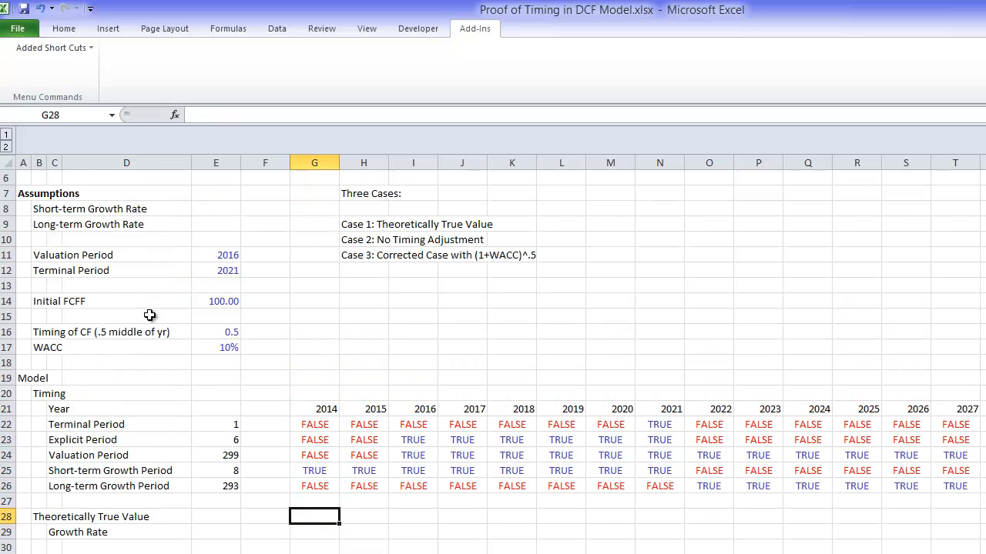
key(Up)
key(Up)
key(Up)
key(Up)
key(Up)
key(Up)
key(Up)
key(Up)
key(Up)
key(Up)
key(Up)
key(Up)
key(Up)
key(Up)
key(Up)
key(Up)
key(Up)
key(Up)
key(Up)
key(Left)
key(Left)
key(Up)
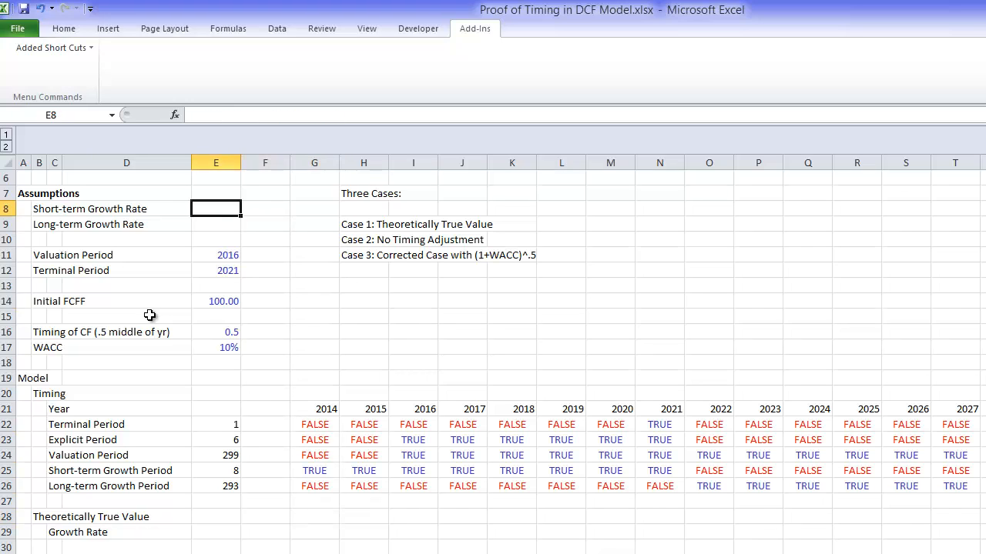
text(20%)
key(Return)
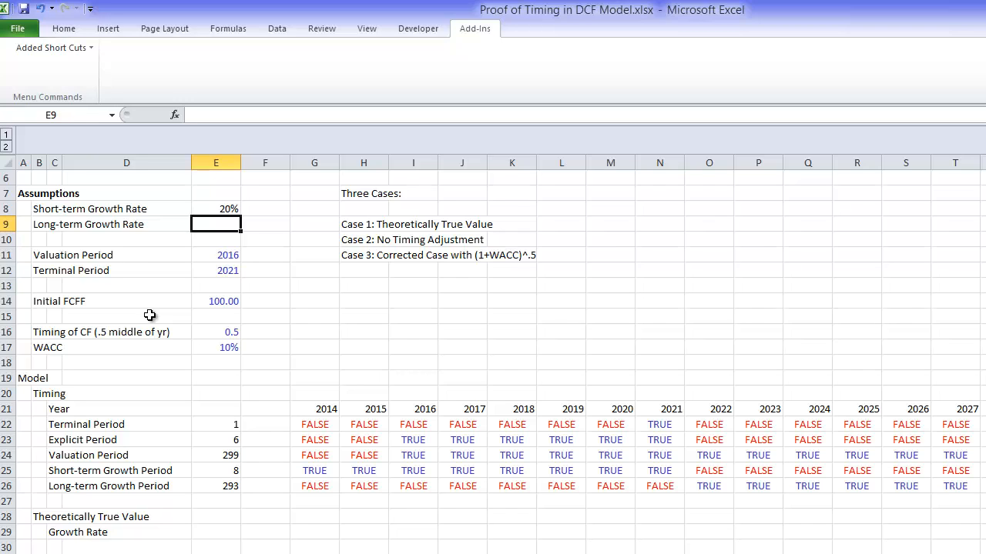
text(3%)
key(Return)
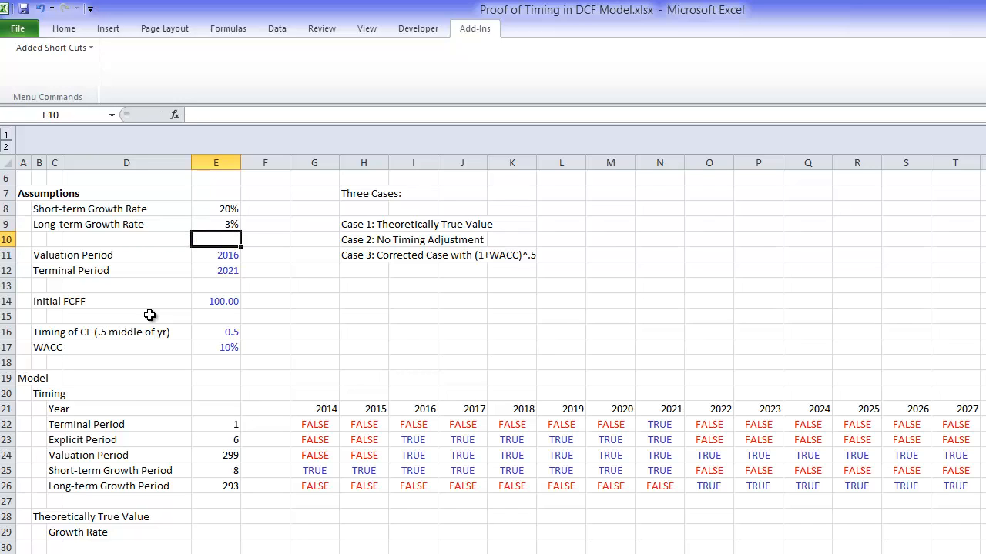
Step: Run the added Colour Inputs shortcut so the hard-coded input values on the sheet are coloured
click(65, 46)
click(88, 65)
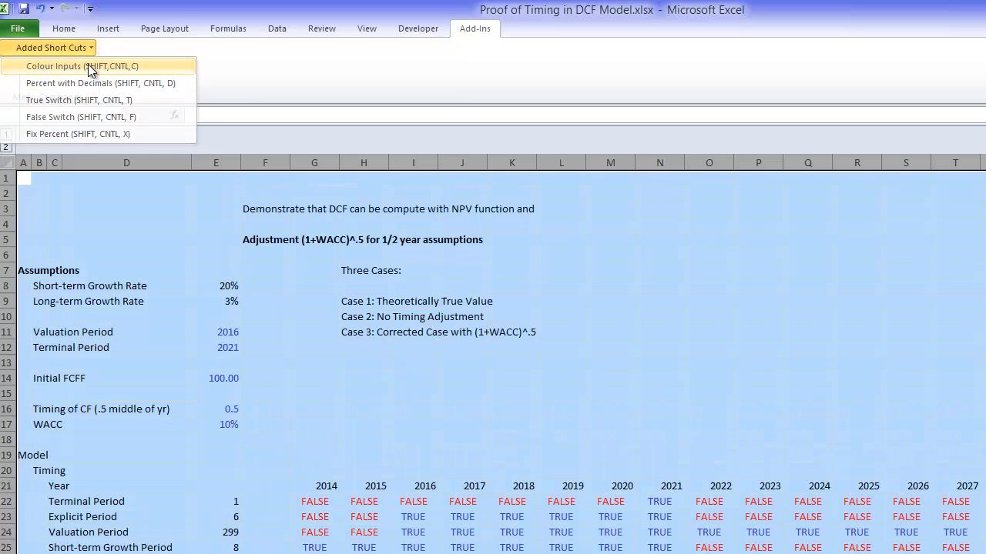
click(332, 408)
key(Down)
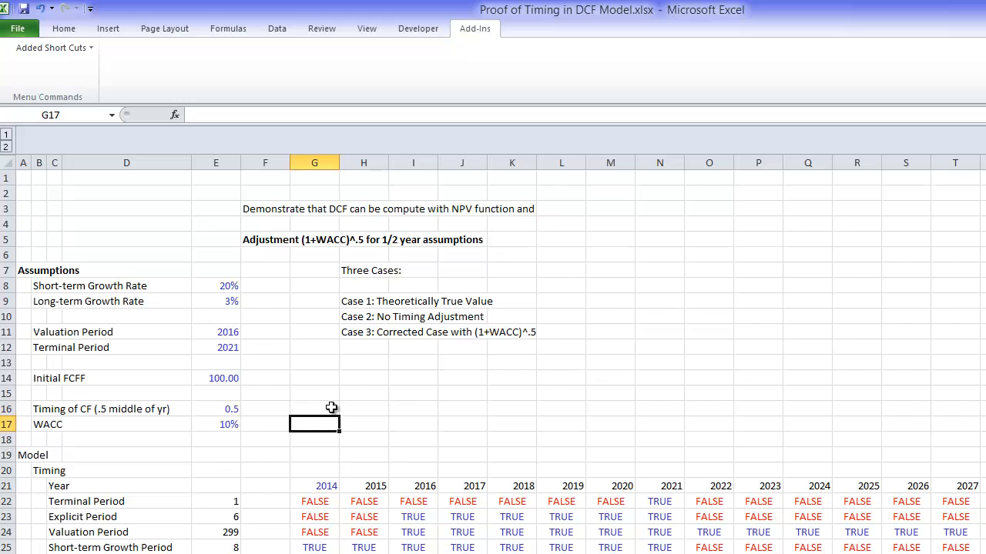
key(Down)
key(Down)
key(Down)
key(Down)
key(Down)
key(Down)
key(Down)
key(Down)
key(Down)
key(Down)
key(Down)
key(Down)
key(Down)
key(Down)
key(Down)
key(Down)
key(Down)
key(Down)
key(Down)
key(Down)
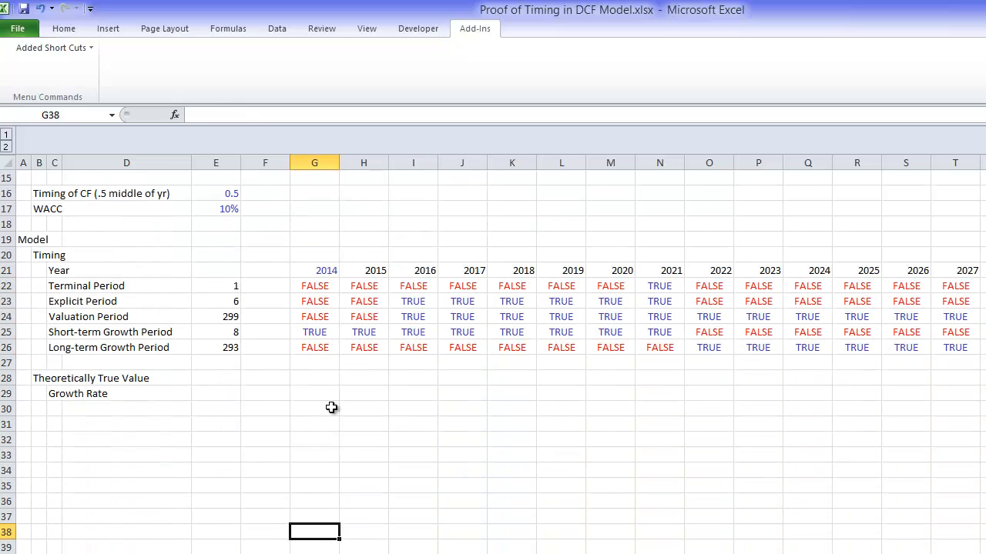
key(Up)
key(Up)
key(Up)
key(Up)
key(Up)
key(Up)
key(Up)
key(Up)
key(Up)
key(Up)
key(Down)
text(=)
key(Up)
key(Up)
key(Up)
key(Up)
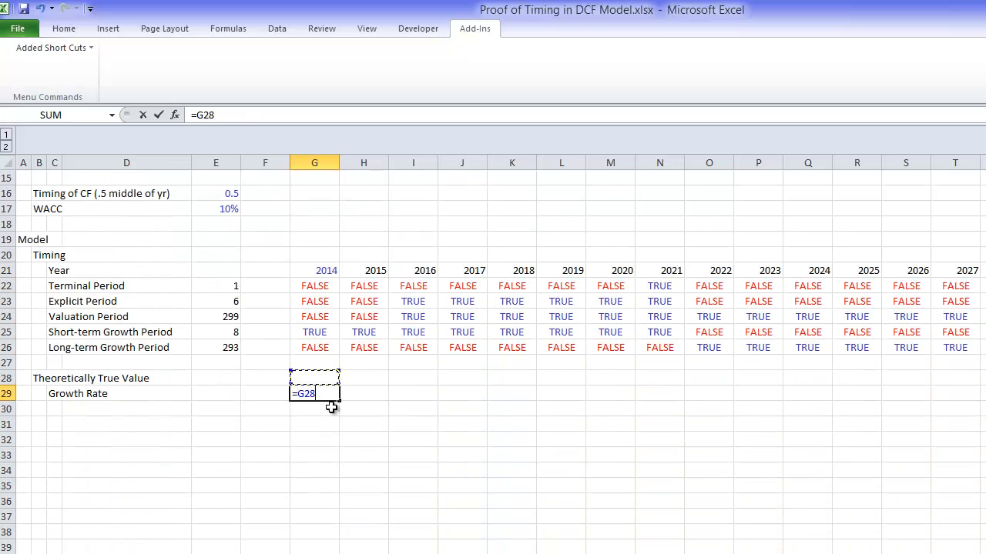
text(*)
key(Up)
key(Up)
key(Up)
key(Up)
key(Up)
key(Up)
key(Up)
key(Up)
key(Up)
key(Up)
key(Up)
key(Up)
key(Up)
key(Up)
key(Up)
key(Up)
key(Up)
key(Up)
key(Up)
key(Up)
key(Down)
key(Down)
key(Down)
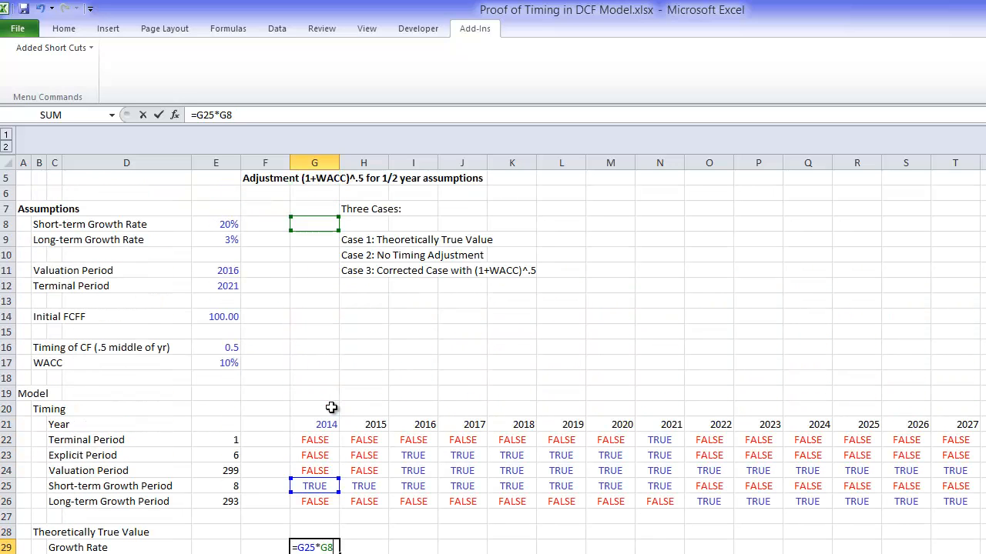
key(Left)
key(Left)
key(F4)
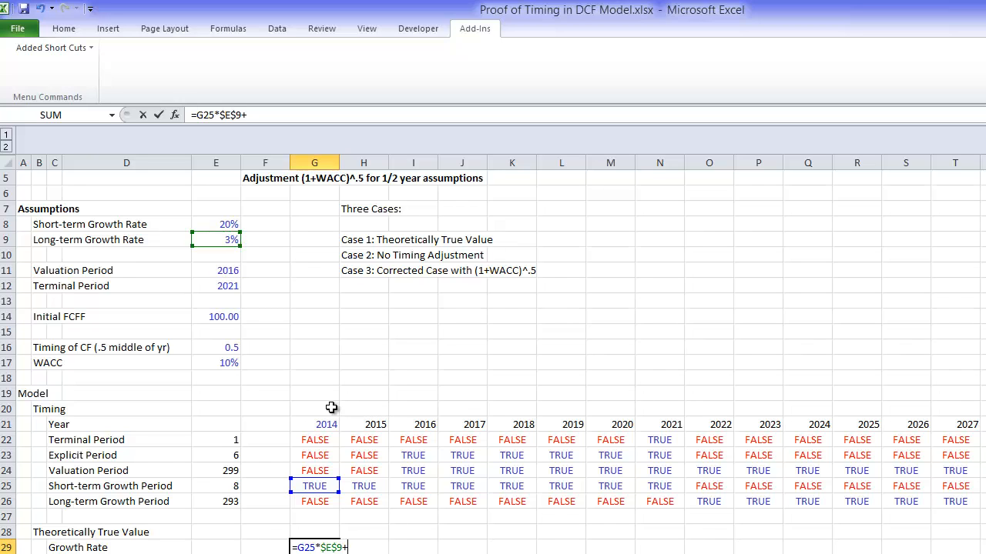
key(Escape)
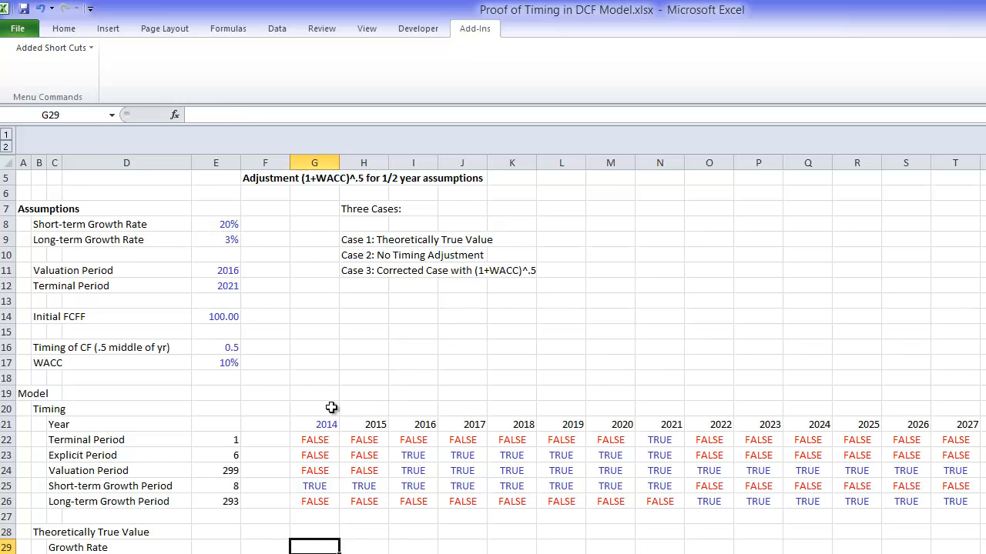
Step: Enter the growth rate formula =G25*$E$8+G26*$E$9 in G29, combining the short-term and long-term period flags with their rates
text(=)
key(Up)
key(Up)
key(Up)
key(Up)
key(Up)
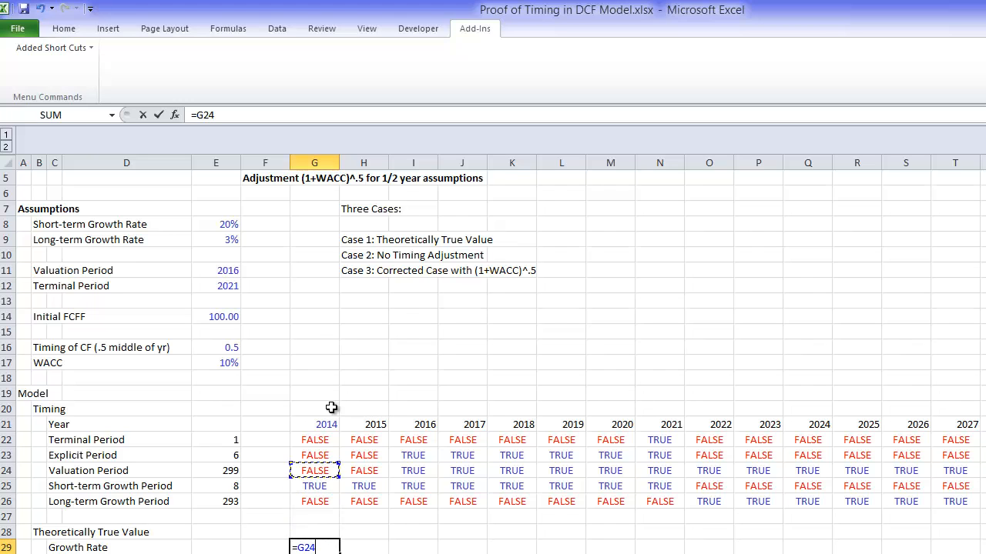
key(Down)
text(*)
key(Up)
key(Up)
key(Up)
key(Up)
key(Up)
key(Up)
key(Up)
key(Up)
key(Up)
key(Up)
key(Up)
key(Up)
key(Up)
key(Up)
key(Up)
key(Up)
key(Up)
key(Up)
key(Up)
key(Up)
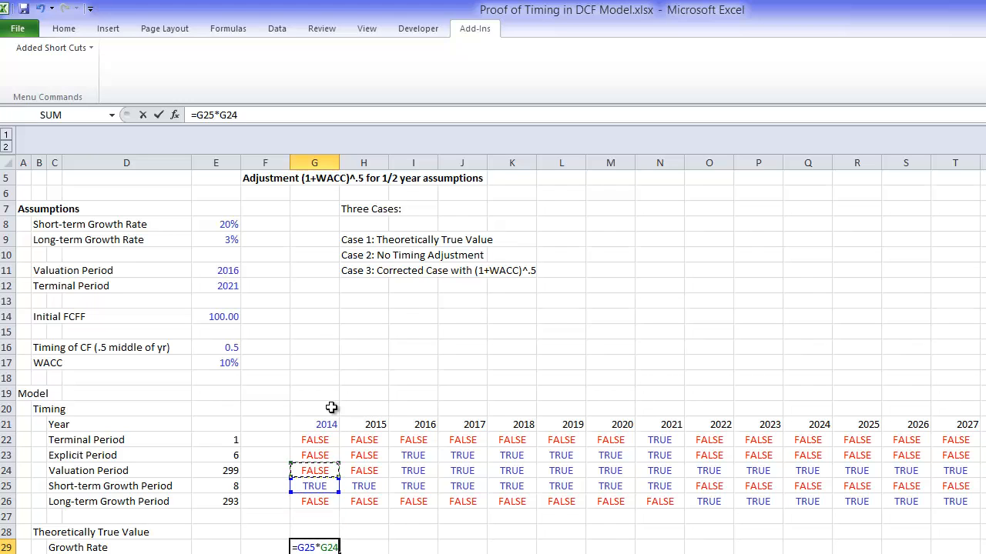
key(Left)
key(Left)
key(F4)
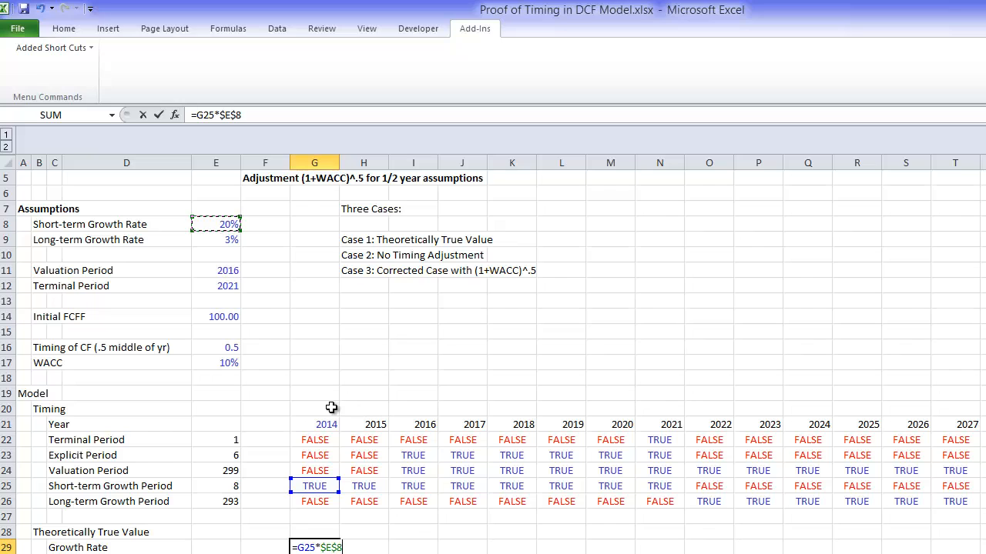
text(+)
key(Up)
key(Up)
key(Up)
text(*)
key(Up)
key(Up)
key(Up)
key(Up)
key(Up)
key(Up)
key(Up)
key(Up)
key(Up)
key(Up)
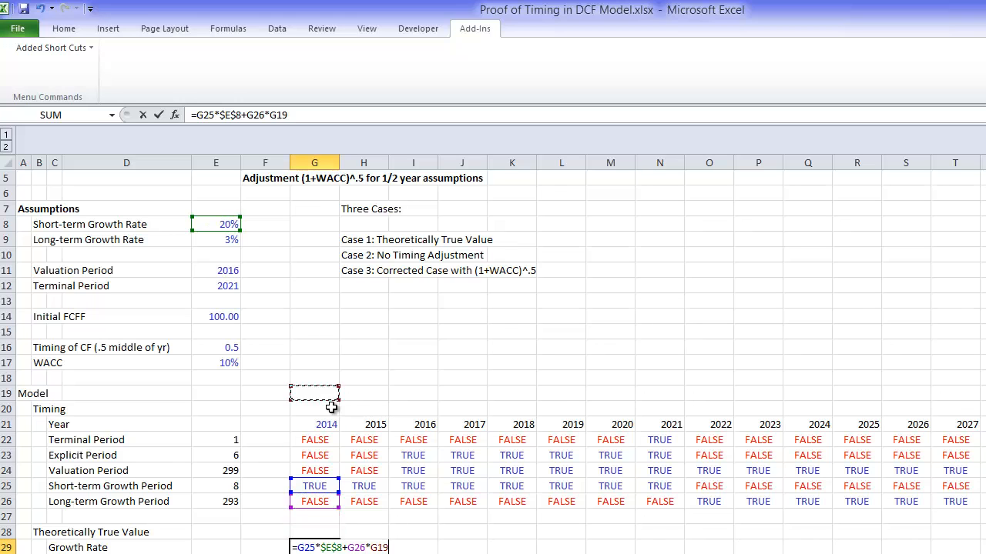
key(Up)
key(Up)
key(Up)
key(Up)
key(Up)
key(Up)
key(Up)
key(Up)
key(Up)
key(Up)
key(Left)
key(Left)
key(F4)
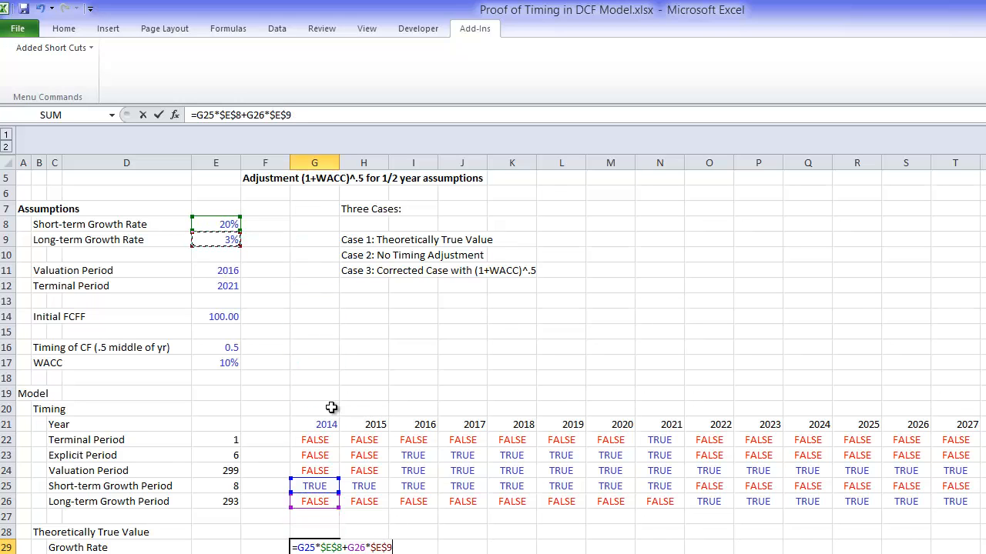
key(Return)
Step: Format G29 with the added Percent with Decimals shortcut and copy its formula across the whole Growth Rate row
key(Down)
key(Down)
key(Down)
key(Down)
key(Down)
key(Down)
key(Down)
key(Down)
key(Down)
key(Down)
key(Down)
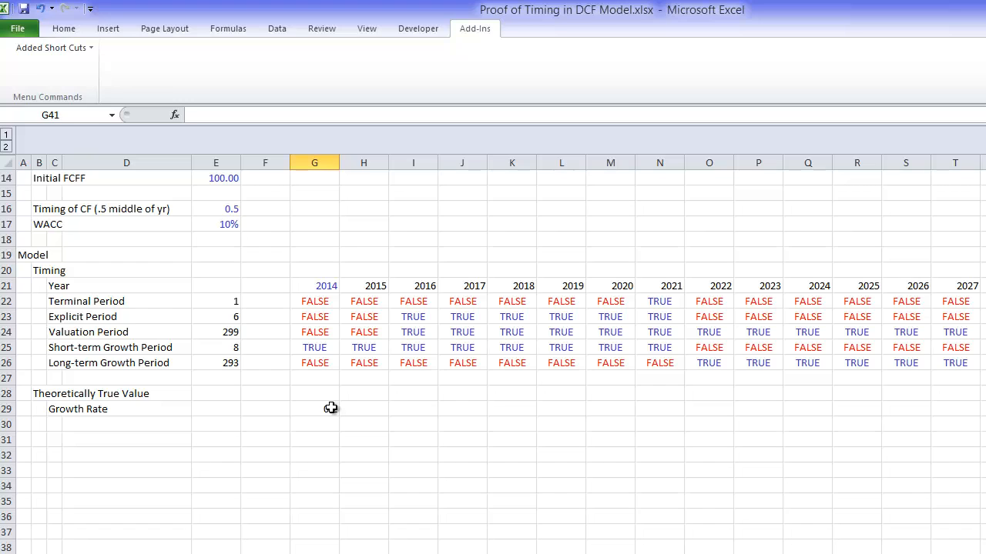
click(330, 407)
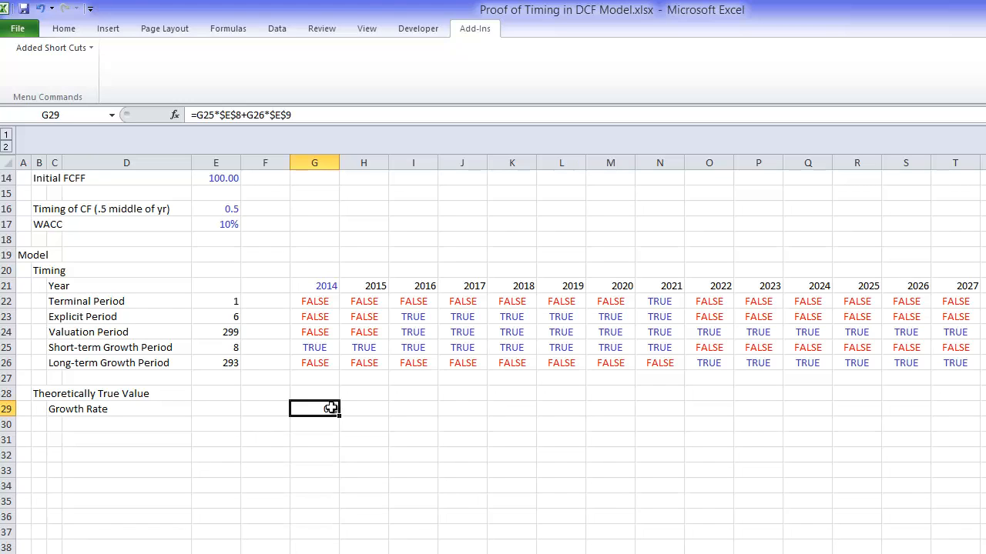
click(82, 48)
click(82, 80)
key(ctrl+shift+Right)
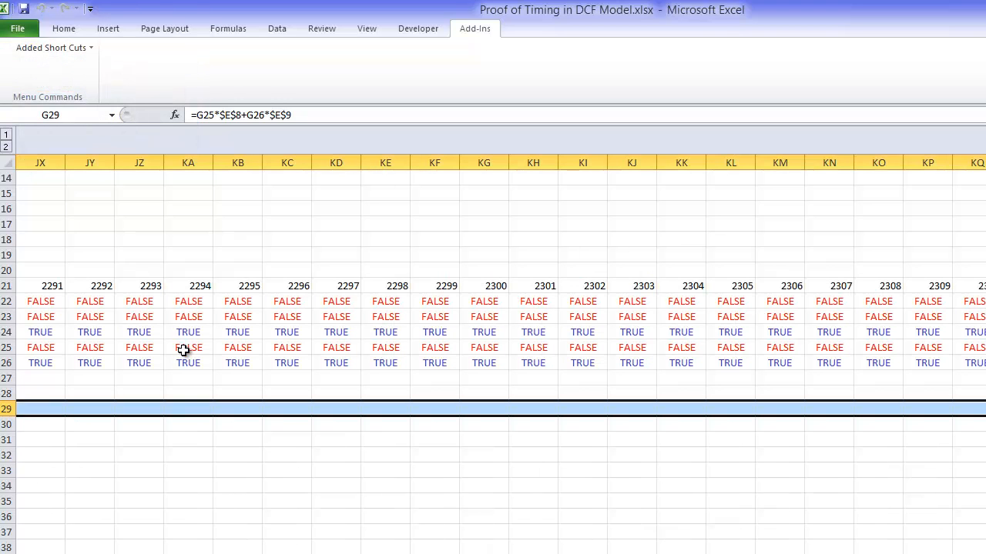
key(ctrl+r)
Step: Enter the row label "Cash Flow" in cell C30, under Growth Rate
key(Left)
key(Left)
key(Left)
key(Left)
key(Left)
key(Left)
key(Left)
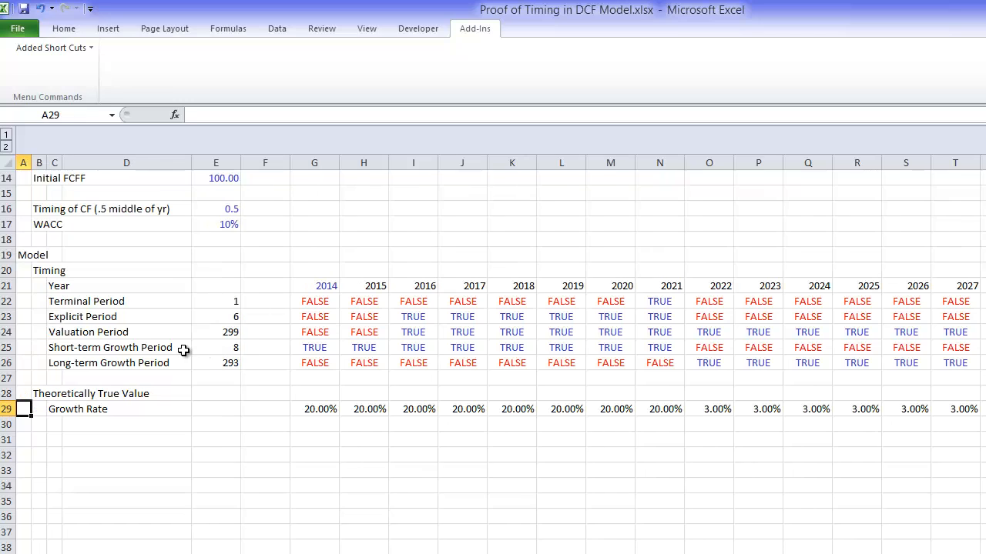
key(Down)
key(Right)
Step: Link F30 in the Cash Flow row to the Initial FCFF with the formula =E14
key(Right)
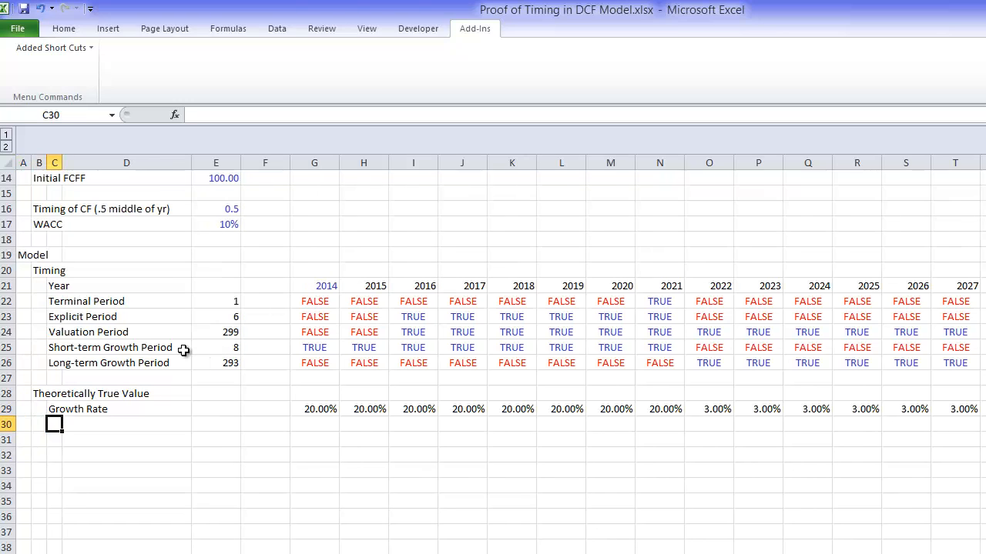
text(Cash Flow)
key(Return)
key(Up)
key(Right)
key(Right)
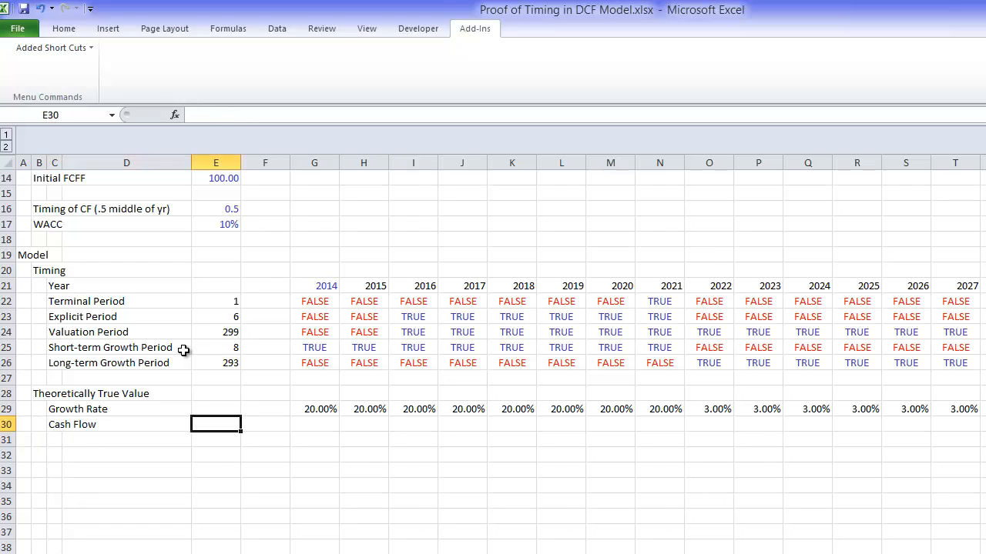
key(Right)
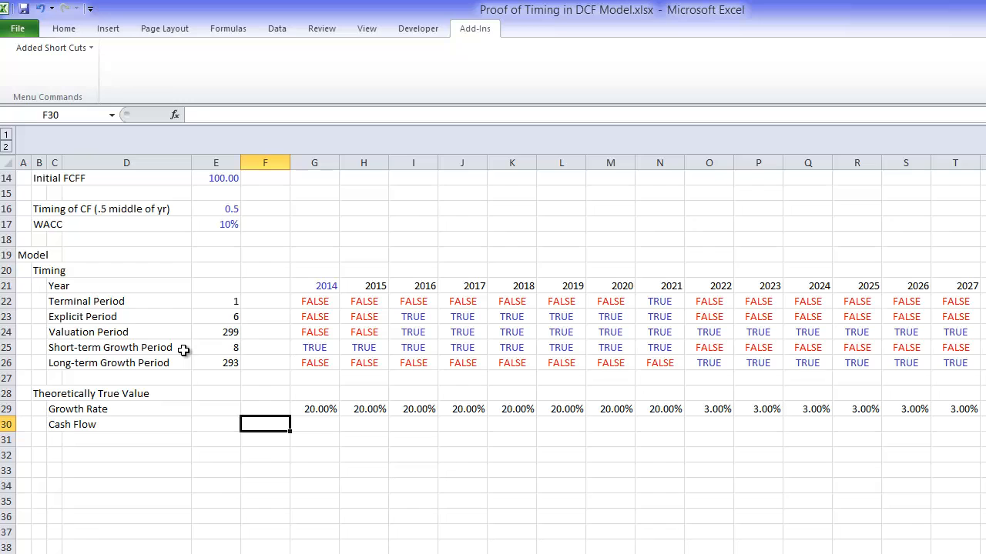
text(10)
key(BackSpace)
key(BackSpace)
text(=)
key(Up)
key(Up)
key(Up)
key(Up)
key(Up)
key(Up)
key(Up)
key(Up)
key(Up)
key(Up)
key(Up)
key(Up)
key(Up)
key(Up)
key(Up)
key(Up)
key(Left)
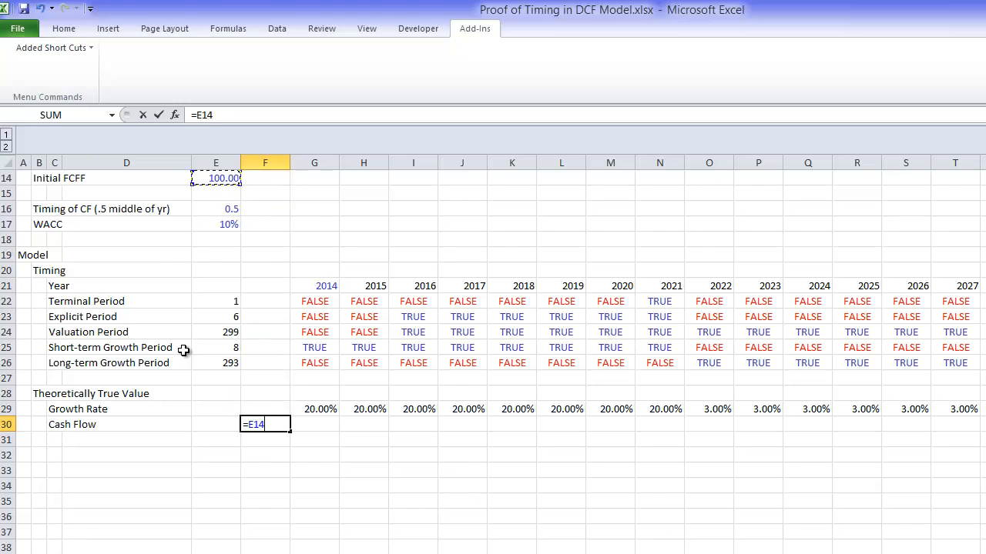
key(Return)
Step: Enter the formula =F30*(1+G29) in G30 to grow the previous cash flow by the growth rate
key(Tab)
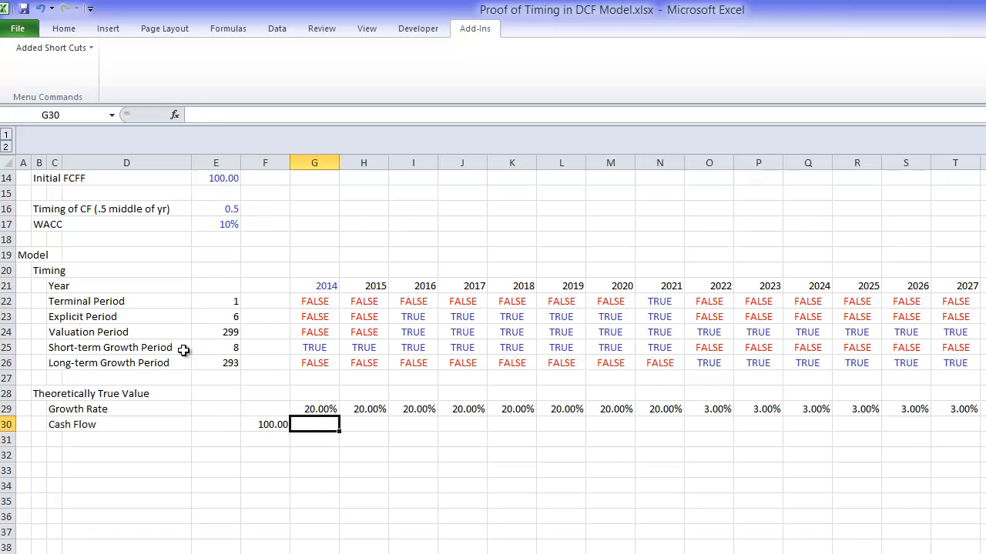
text(=)
key(Left)
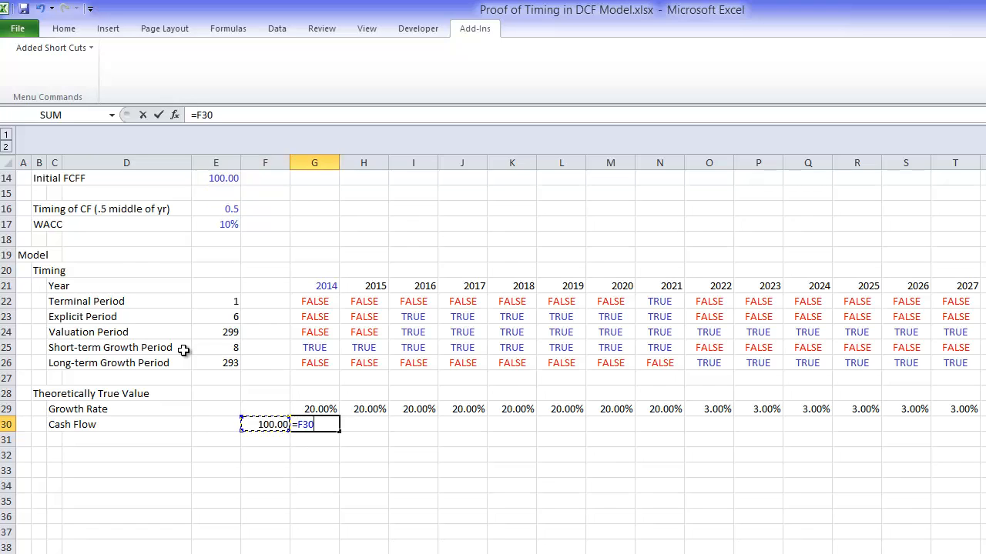
text(*(1+)
key(Up)
key(Return)
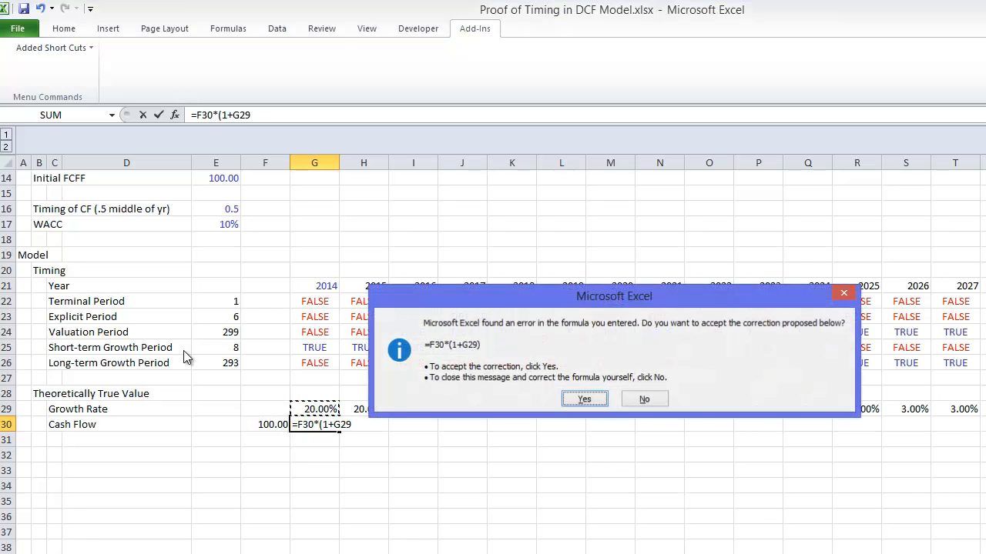
key(Return)
Step: Format G30 as a number with two decimals and copy its formula across the whole Cash Flow row
key(ctrl+shift+1)
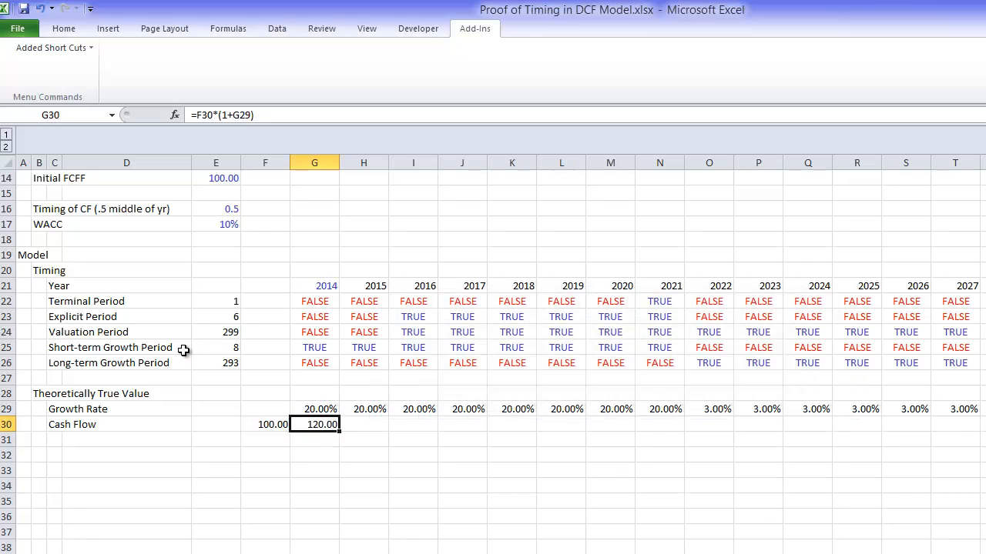
key(ctrl+shift+Right)
key(ctrl+r)
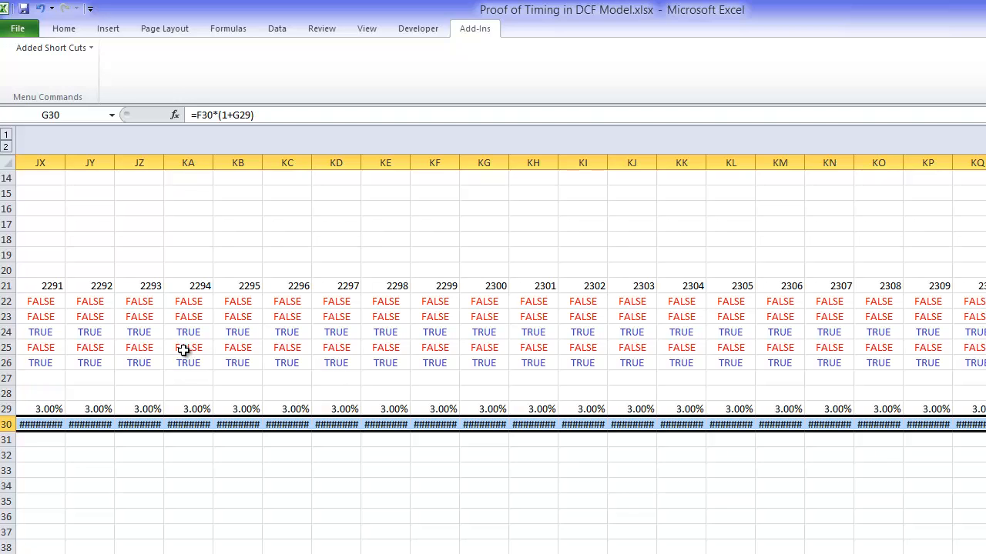
Step: Review the Growth Rate and Cash Flow rows against the timing flags above them
key(Left)
key(Left)
key(Left)
key(Left)
key(Left)
key(Left)
key(Down)
key(Down)
key(Down)
key(Down)
key(Down)
key(Down)
key(Down)
key(Down)
key(Down)
key(Down)
key(Down)
key(Down)
key(Down)
key(Down)
key(Down)
key(Down)
key(Down)
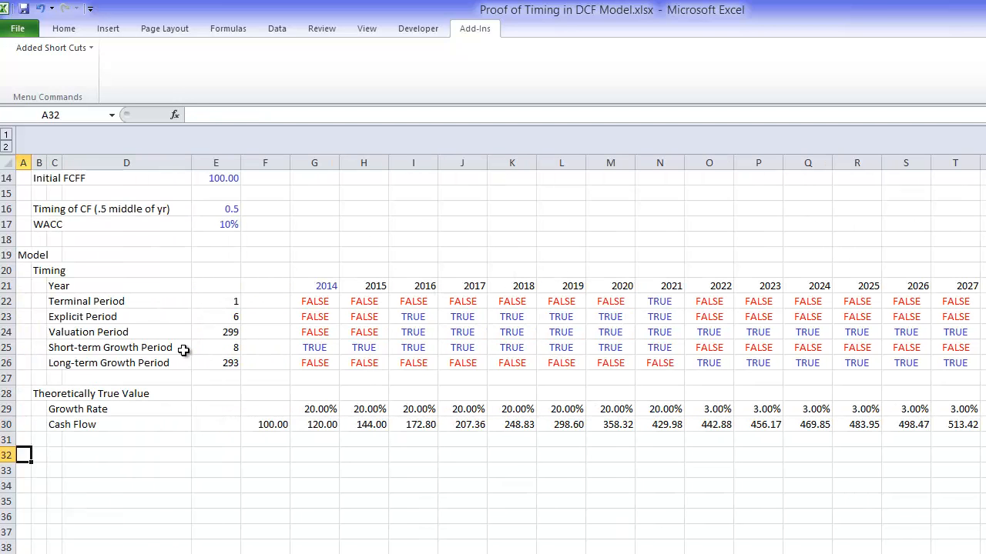
key(Up)
key(Up)
key(Up)
key(Up)
key(Up)
key(Up)
key(Up)
key(Up)
key(Up)
key(Up)
key(Up)
key(Up)
key(Up)
key(Up)
key(Up)
key(Up)
key(Up)
key(Up)
key(Up)
key(Up)
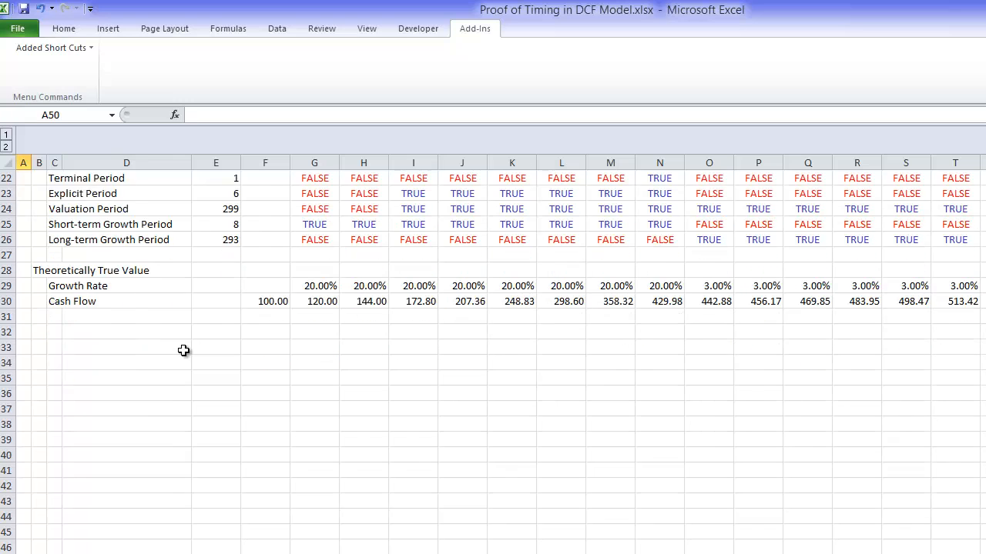
key(Up)
key(Up)
key(Up)
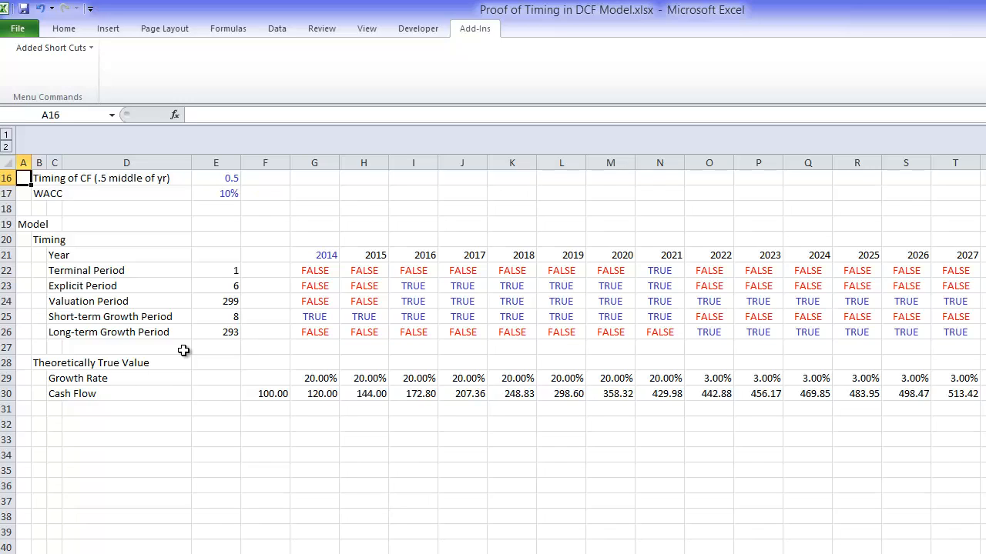
Step: Enter the row label "Cash Flow over Valuation" in cell C31, under Cash Flow
key(Down)
key(Down)
key(Down)
key(Down)
key(Down)
key(Down)
key(Down)
key(Down)
key(Down)
key(Down)
key(Down)
key(Down)
key(Down)
key(Down)
key(Down)
key(Right)
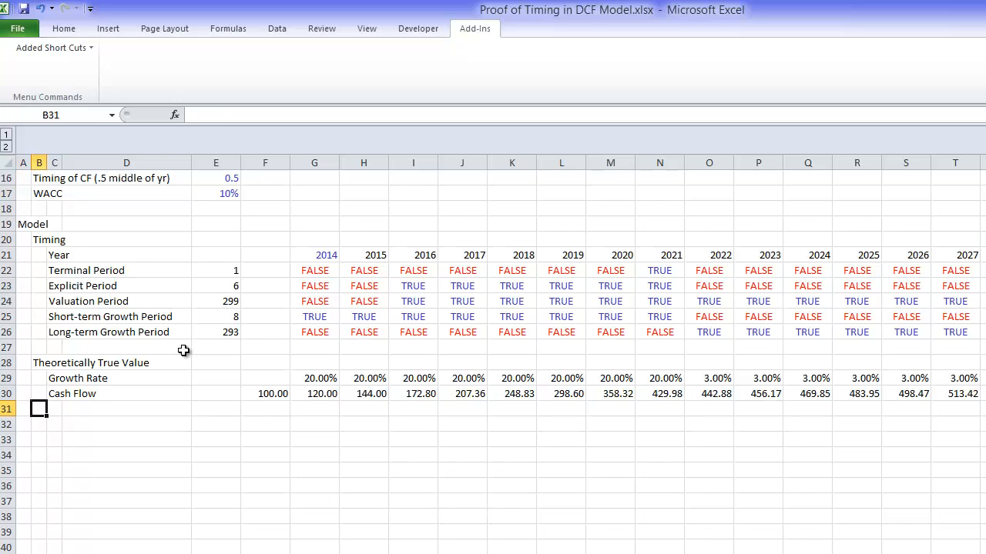
key(Right)
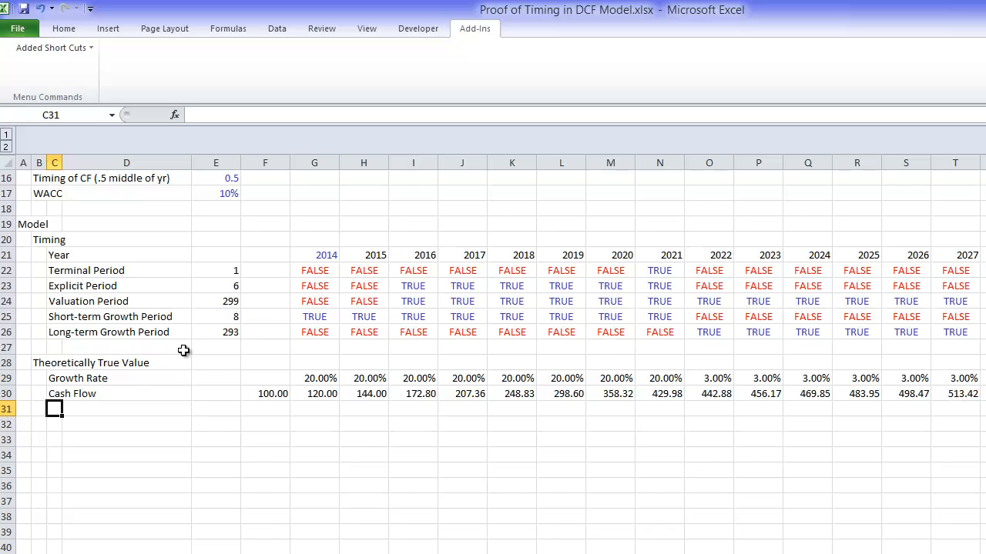
text(Cash F)
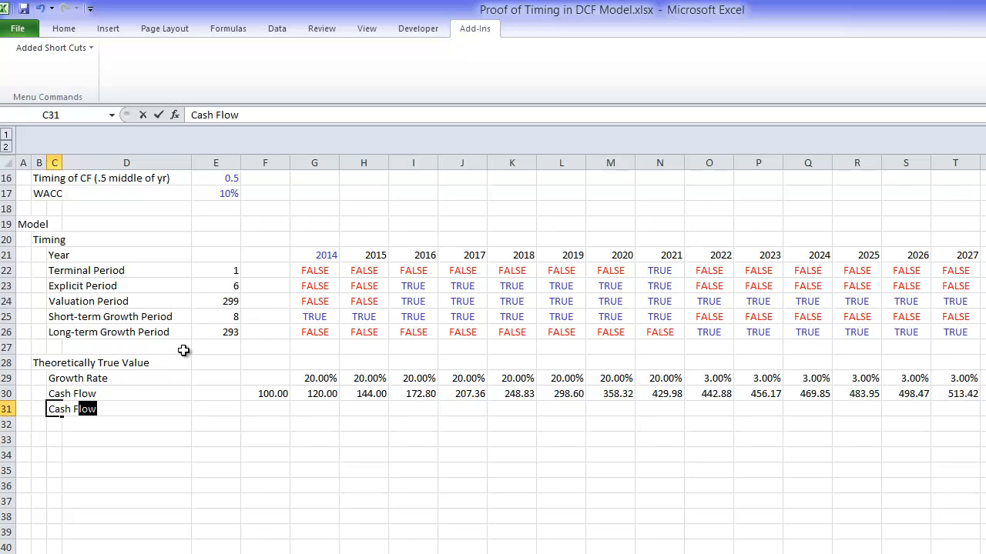
text(lowt o)
key(BackSpace)
key(BackSpace)
key(BackSpace)
text(over Valuation)
key(ctrl+Return)
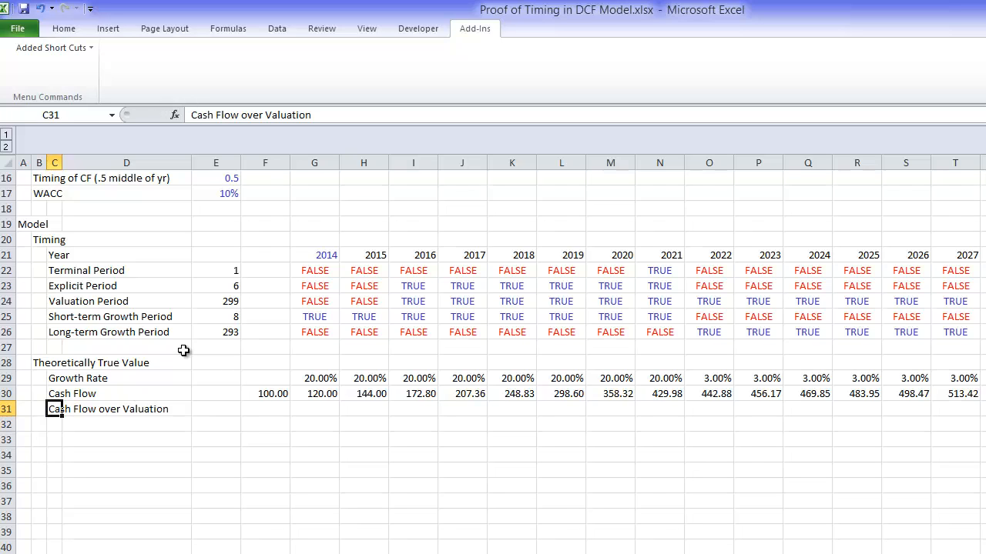
key(Up)
key(Right)
key(Right)
key(Right)
key(Right)
key(Up)
scroll(183, 351, up, 5)
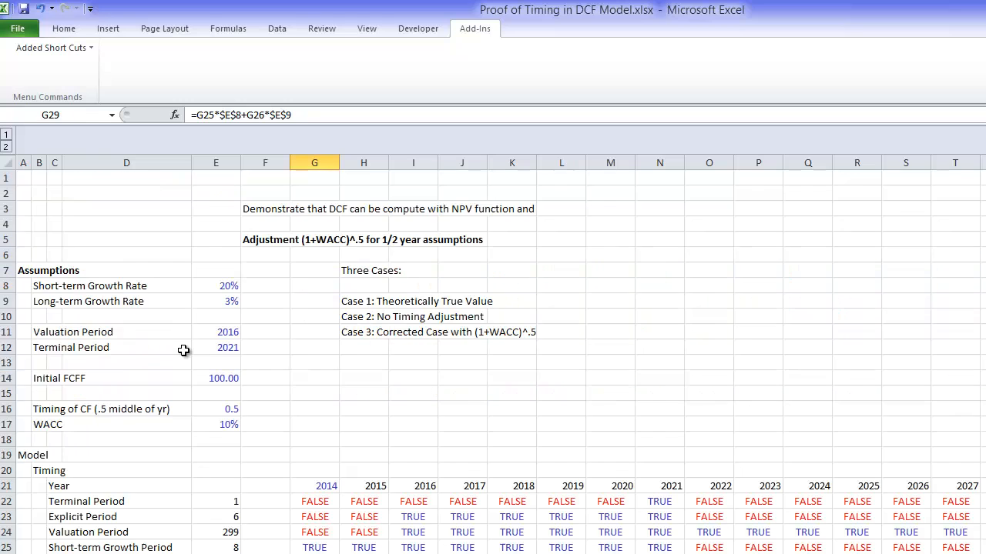
key(Page_Down)
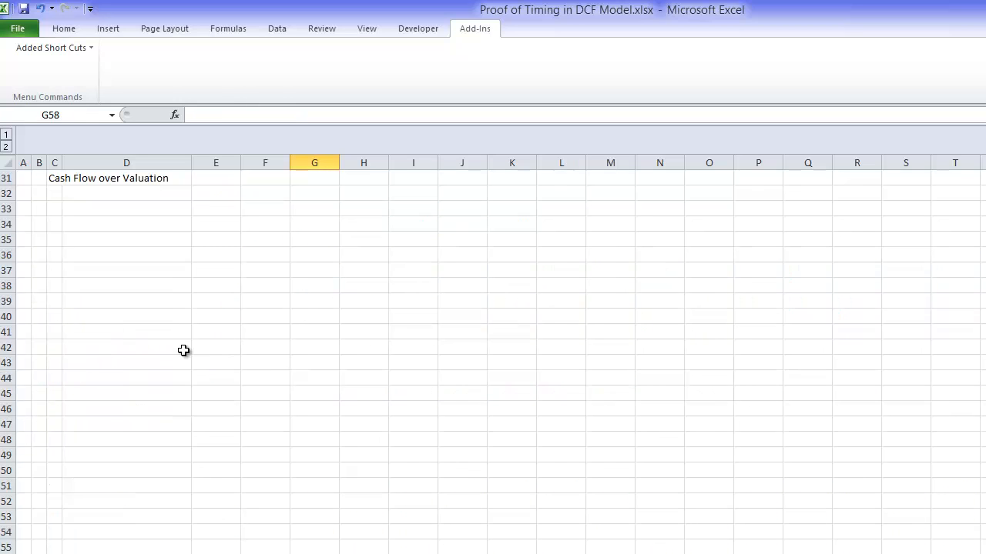
key(Up)
key(Up)
key(Up)
key(Up)
key(Up)
key(Up)
key(Up)
key(Up)
key(Up)
key(Up)
key(Up)
key(Up)
key(Up)
key(Up)
key(Up)
key(Up)
key(Up)
key(Up)
key(Up)
key(Up)
key(Up)
key(Up)
key(Up)
key(Up)
key(Up)
key(Up)
key(Up)
key(Up)
key(Up)
key(Up)
key(Up)
key(Up)
key(Up)
key(Up)
key(Up)
key(Up)
key(Up)
key(Up)
key(Up)
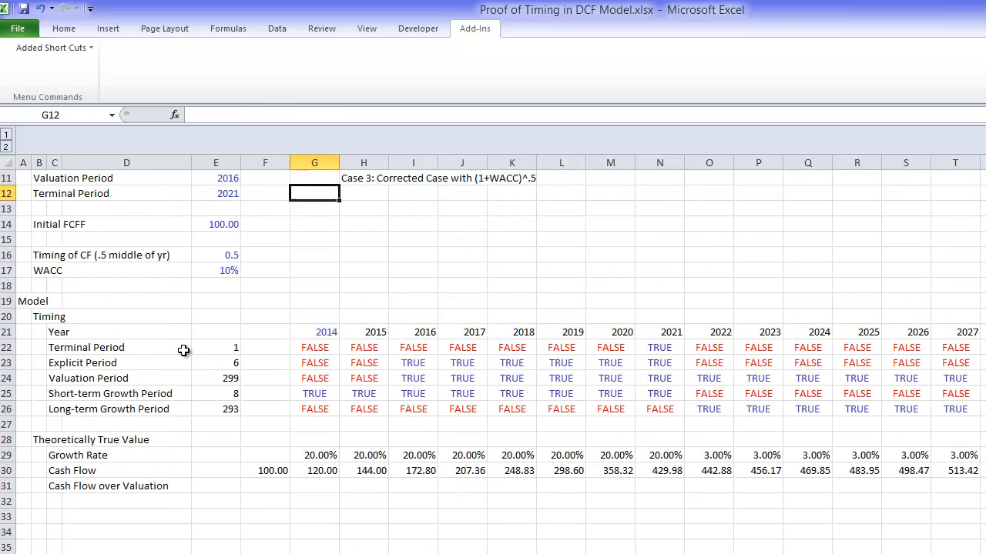
Step: Enter =IF(G24;G30) in G31 so Cash Flow over Valuation takes the cash flow only when the Valuation Period flag is true
key(Down)
key(Down)
key(Down)
key(Down)
key(Down)
key(Down)
key(Down)
key(Down)
key(Down)
key(Down)
key(Down)
key(Down)
key(Down)
key(Down)
key(Down)
key(Down)
key(Down)
key(Down)
key(Down)
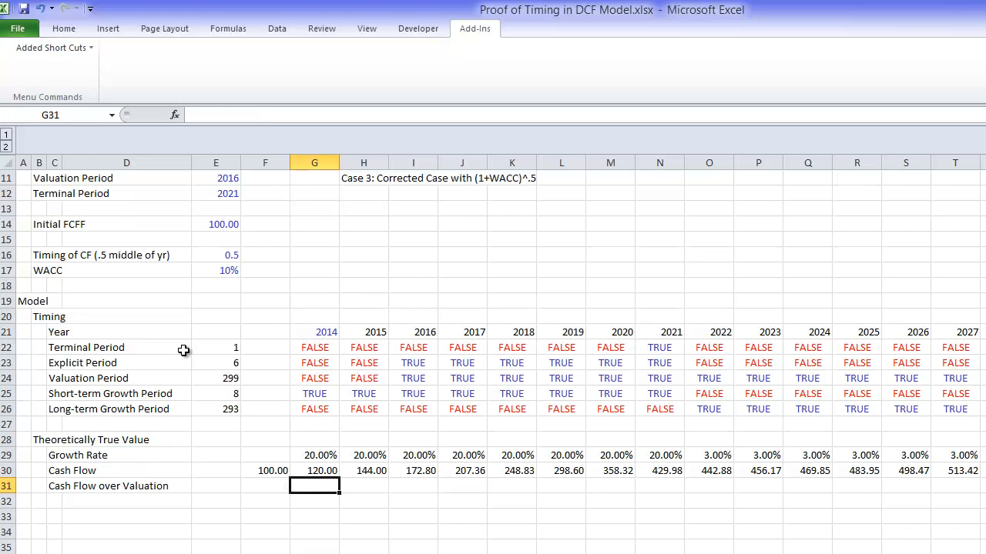
text(=if()
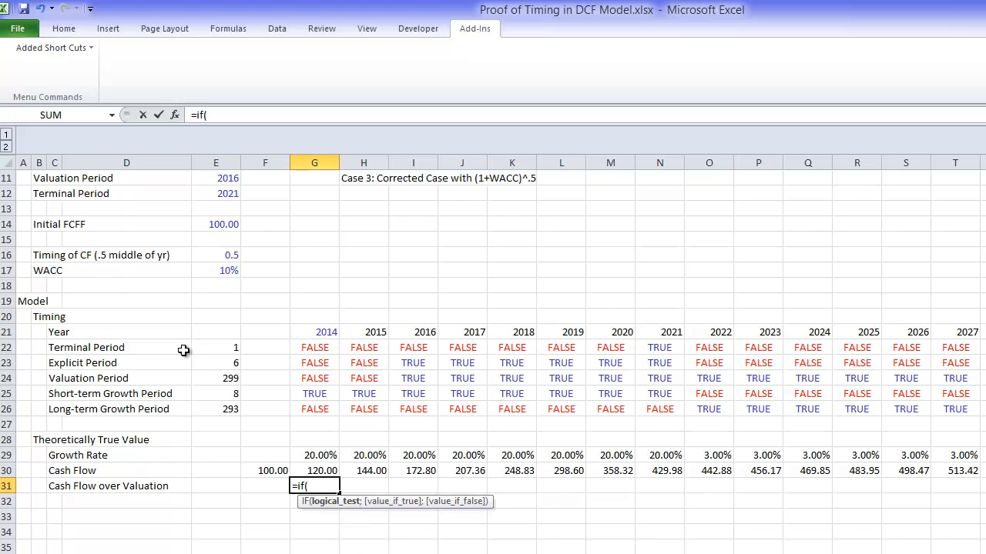
key(Up)
key(Up)
key(Up)
key(Up)
key(Up)
key(Up)
key(Up)
key(Up)
key(Up)
key(Up)
key(Down)
key(Down)
key(Down)
key(Down)
key(Down)
key(Up)
key(Up)
text(;)
key(Up)
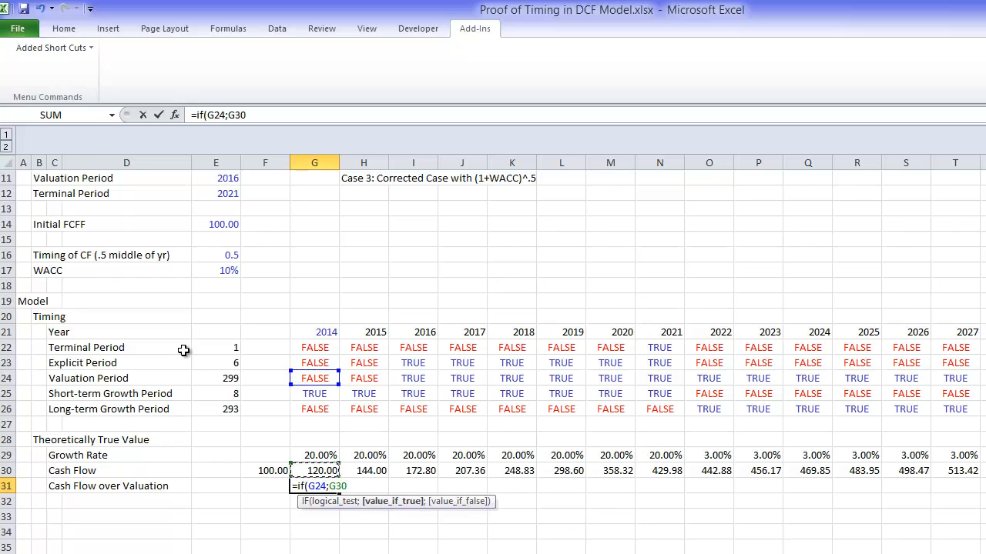
key(Return)
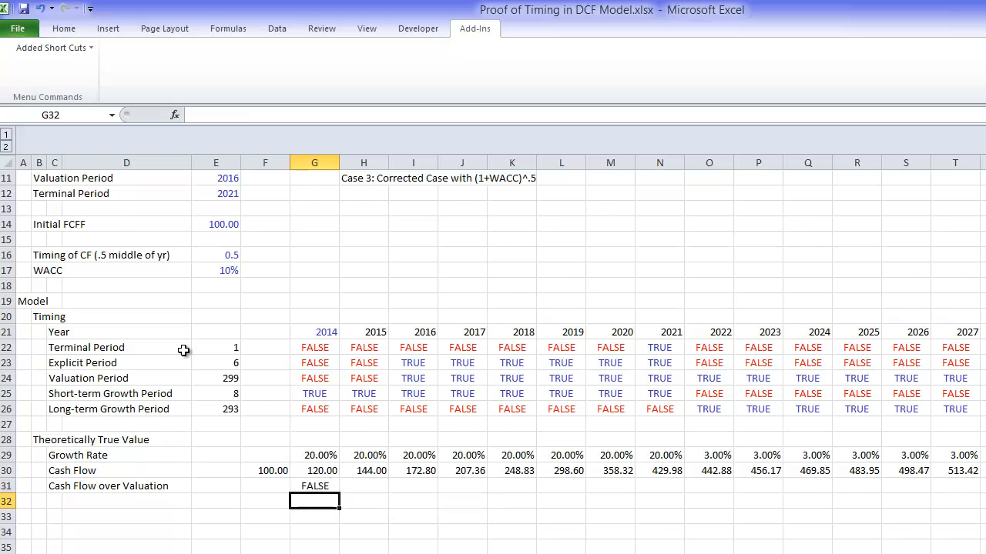
Step: Copy the G31 formula across the whole Cash Flow over Valuation row
key(Up)
key(ctrl+shift+Right)
key(ctrl+r)
key(Left)
key(Left)
key(Left)
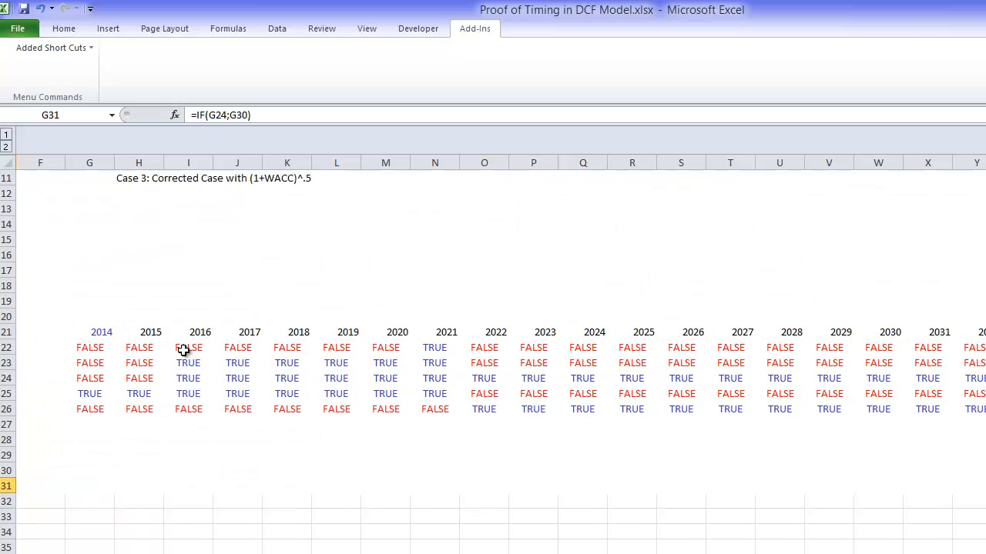
Step: Check the Cash Flow over Valuation row against the Valuation Period flags and the Cash Flow row
key(Right)
key(Right)
key(Left)
key(Left)
key(Left)
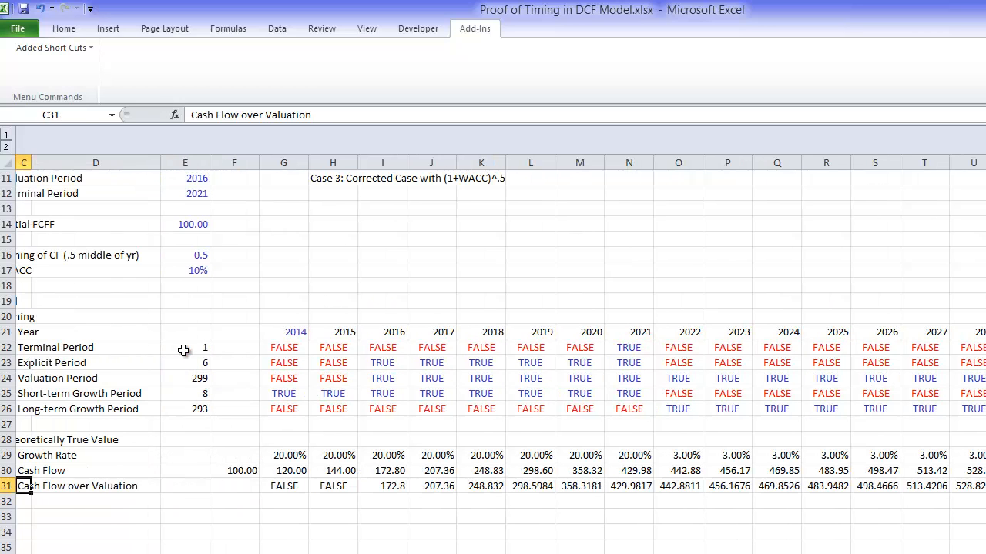
key(Right)
key(Right)
key(Right)
key(Right)
key(Right)
key(Right)
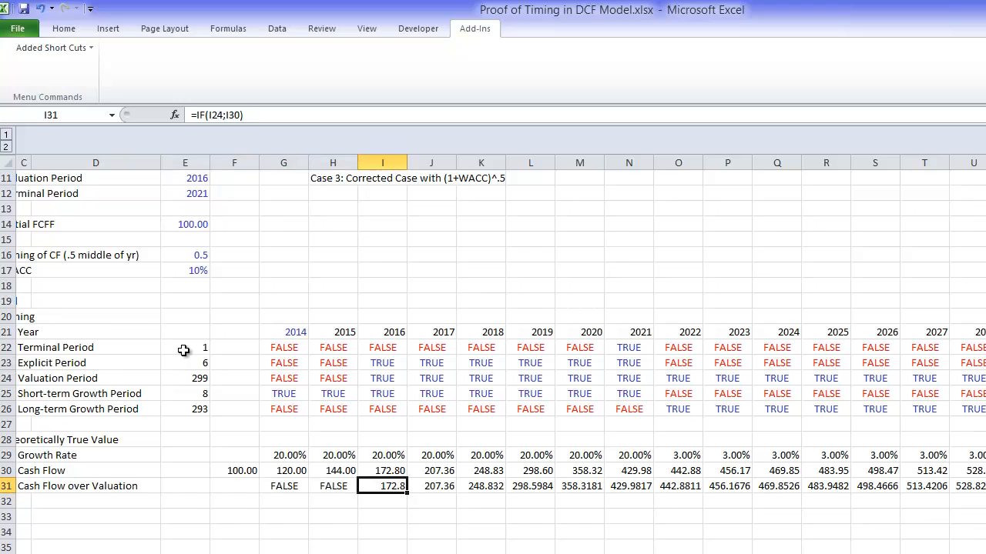
key(Left)
key(Left)
key(Left)
key(Left)
key(Left)
key(Left)
key(Left)
key(Left)
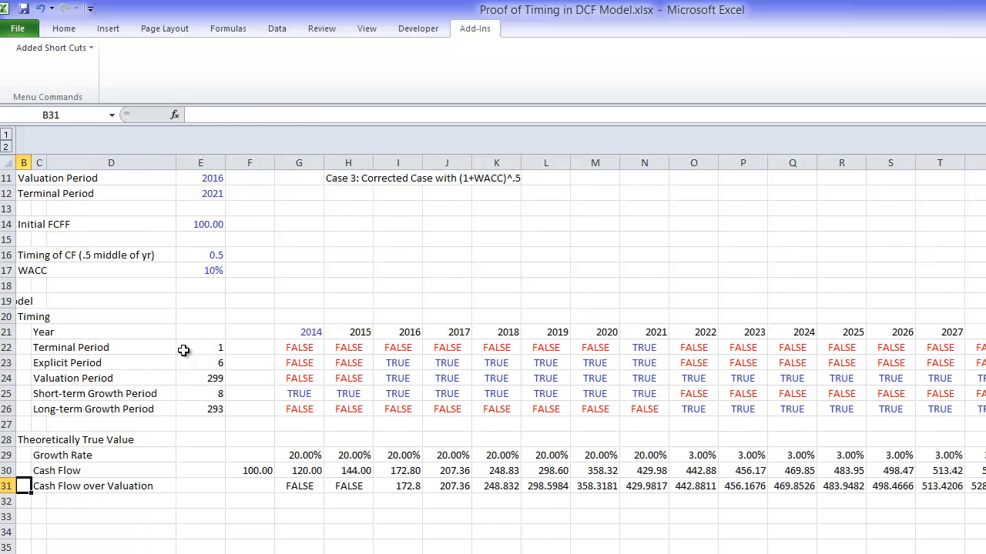
Step: Enter the row label "NPV at EOY" in cell C32, under Cash Flow over Valuation
key(Down)
key(Down)
key(Down)
key(Down)
key(Down)
key(Up)
key(Up)
key(Up)
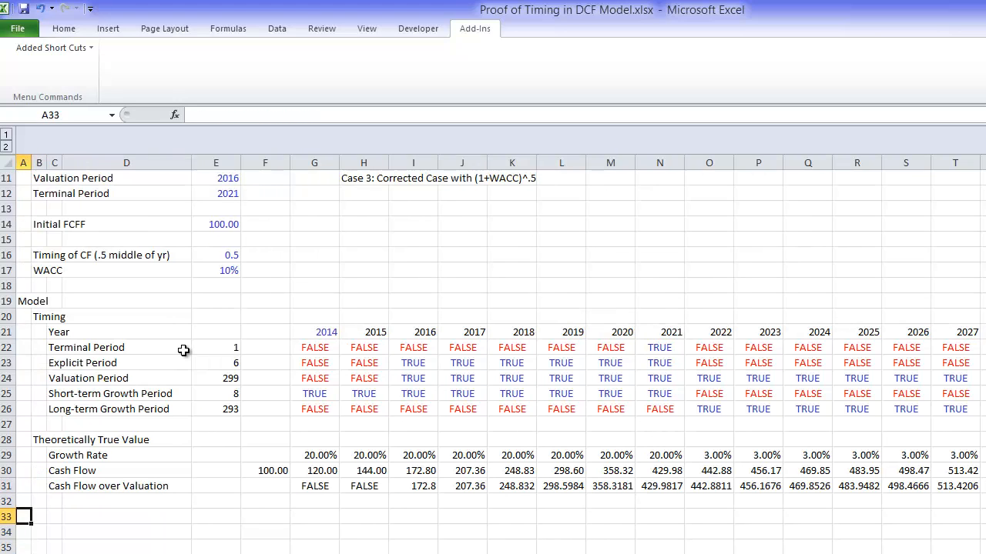
key(Up)
key(Right)
key(Right)
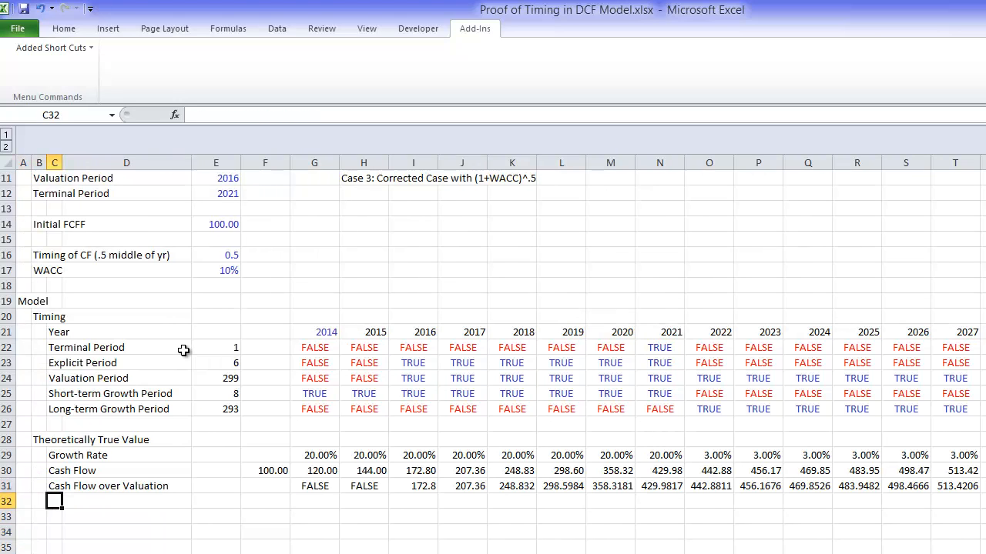
text(NOV)
key(BackSpace)
key(BackSpace)
text(PV)
key(Return)
key(Up)
text(NPV at EOY)
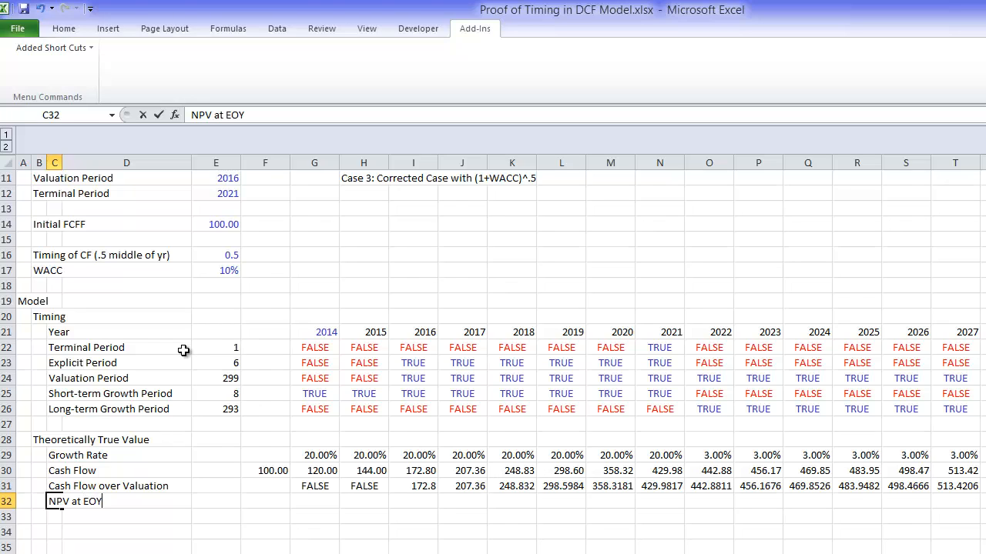
key(Return)
Step: Enter =NPV(E17;G31:KU31) in F32 to discount the whole Cash Flow over Valuation row at the WACC
key(Up)
key(Right)
key(Right)
key(Right)
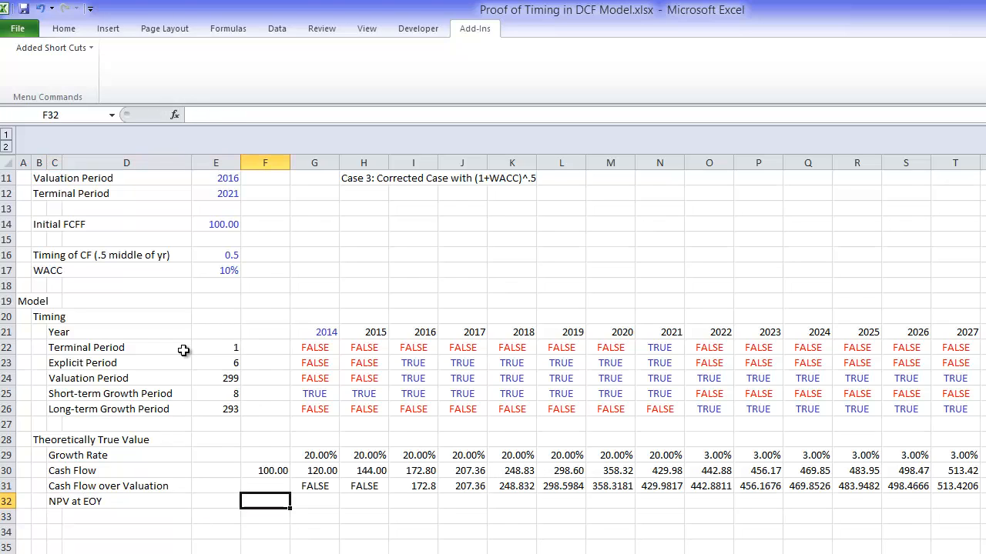
text(=npv()
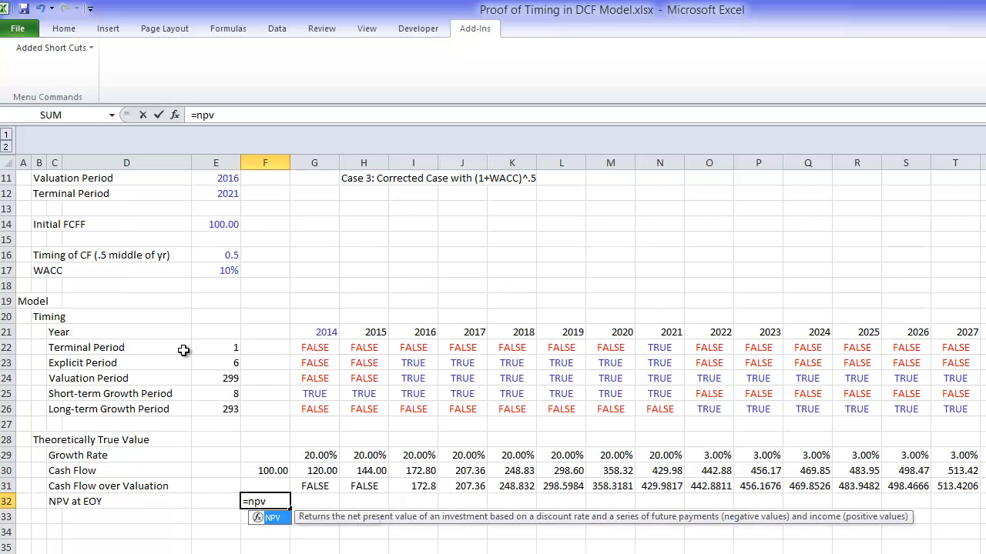
key(Up)
key(Up)
key(Right)
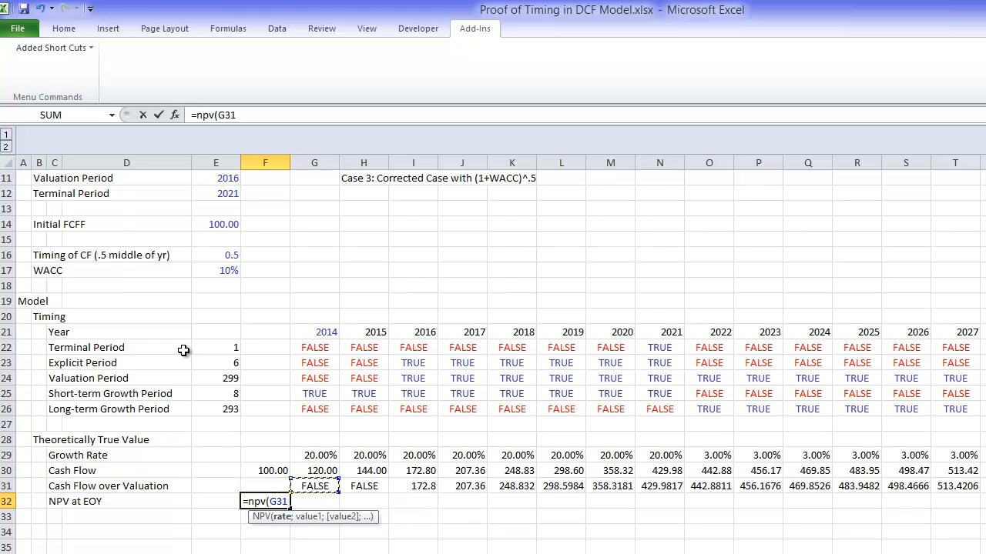
key(Up)
key(Up)
key(Up)
key(Up)
key(Up)
key(Up)
key(Up)
key(Up)
key(Up)
key(Up)
key(Up)
key(Up)
key(Left)
key(Up)
key(Left)
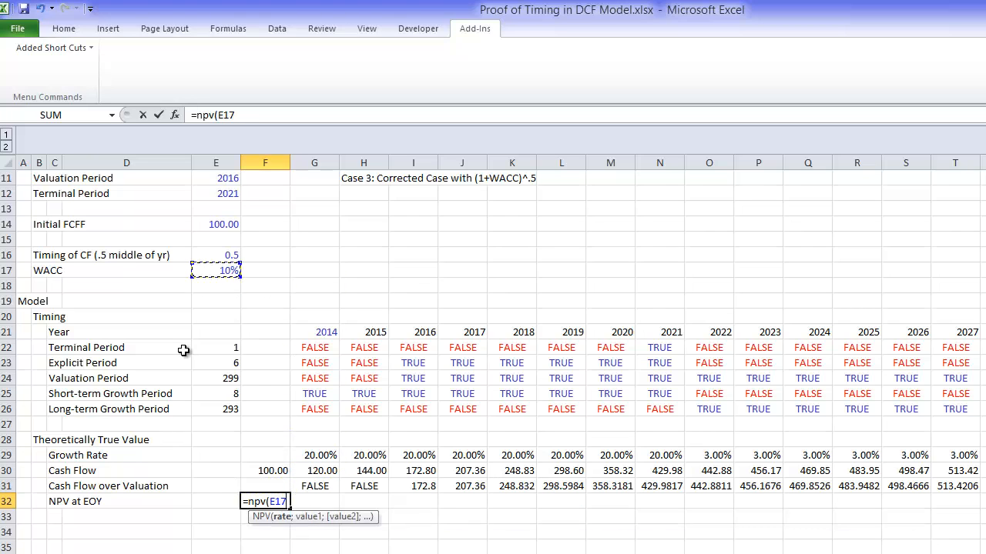
text(;)
key(Up)
key(Right)
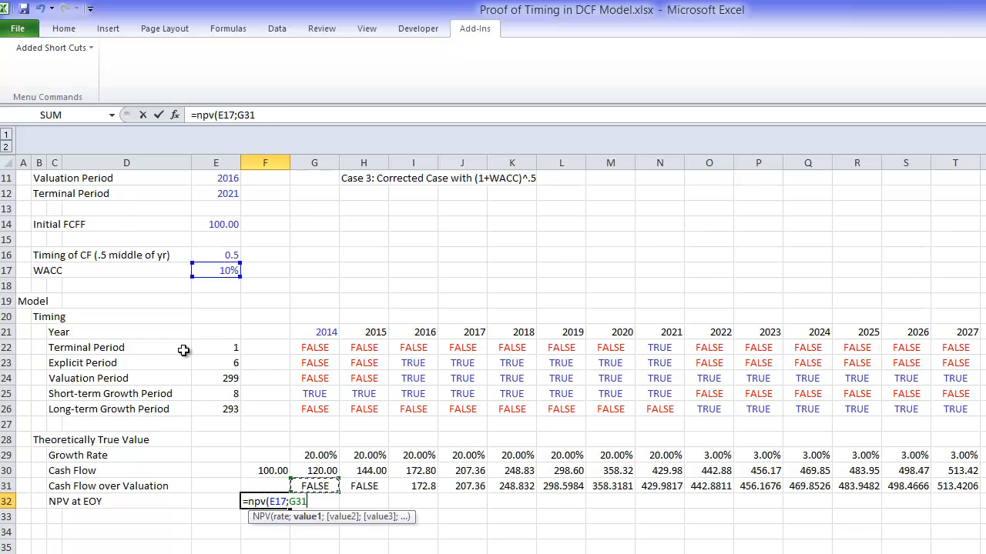
key(ctrl+shift+Right)
key(Return)
Step: Format the NPV in F32 as a number with thousands separator and two decimals, and widen column F to fit it
key(Up)
key(Left)
key(Left)
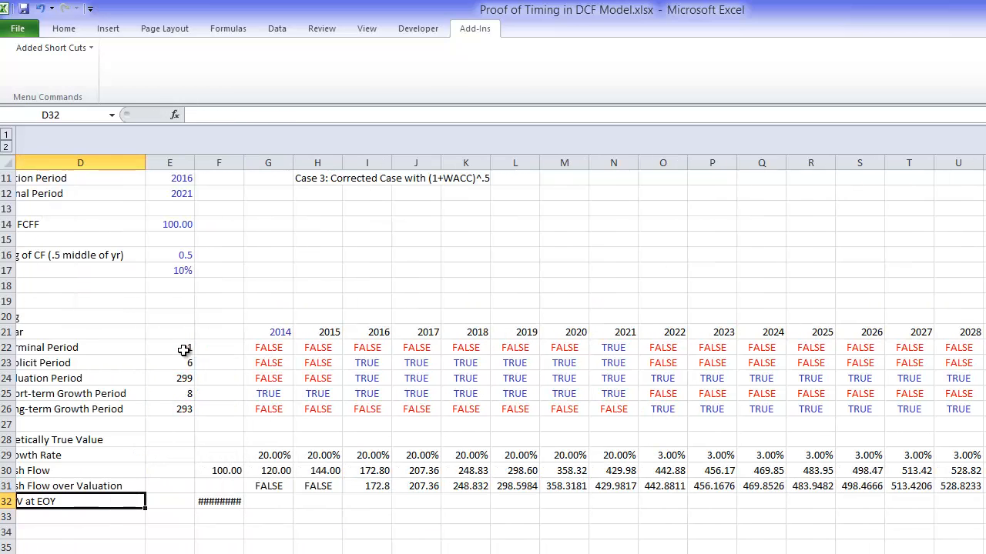
key(Left)
key(Right)
key(Right)
key(Right)
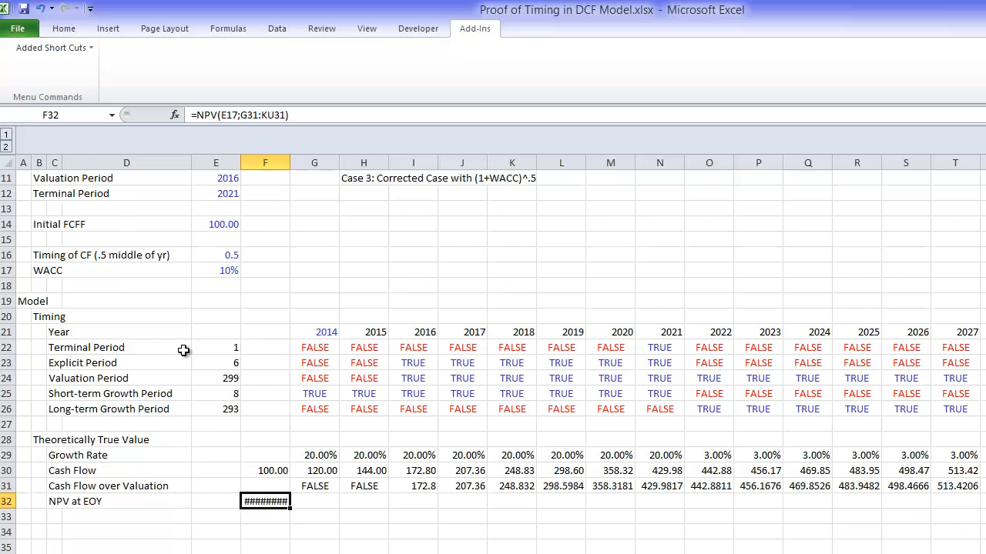
key(ctrl+shift+1)
drag(295, 163, 307, 163)
Step: Enter the row label "PV Factor" in cell C33, under NPV at EOY
key(Down)
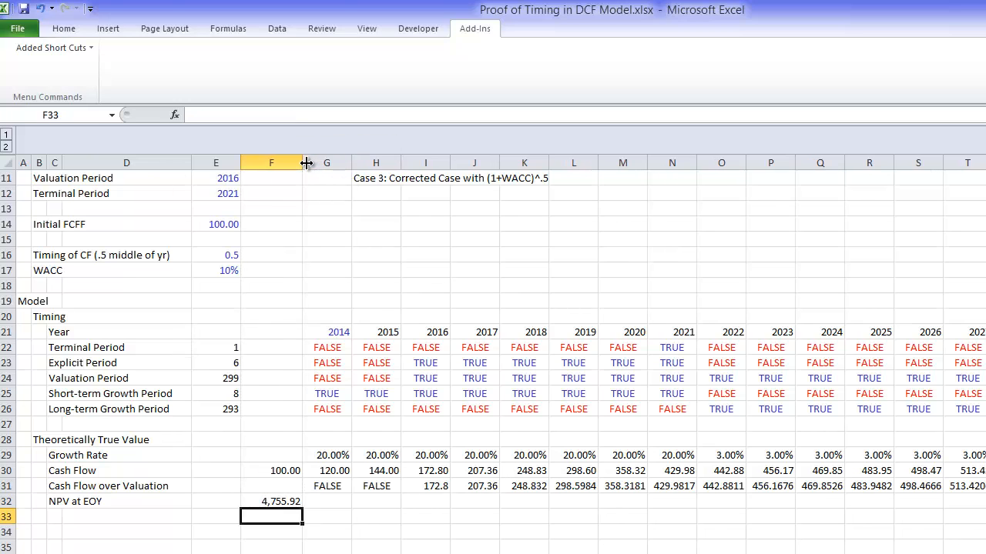
key(Down)
key(Down)
key(Down)
key(Down)
key(Down)
key(Down)
key(Down)
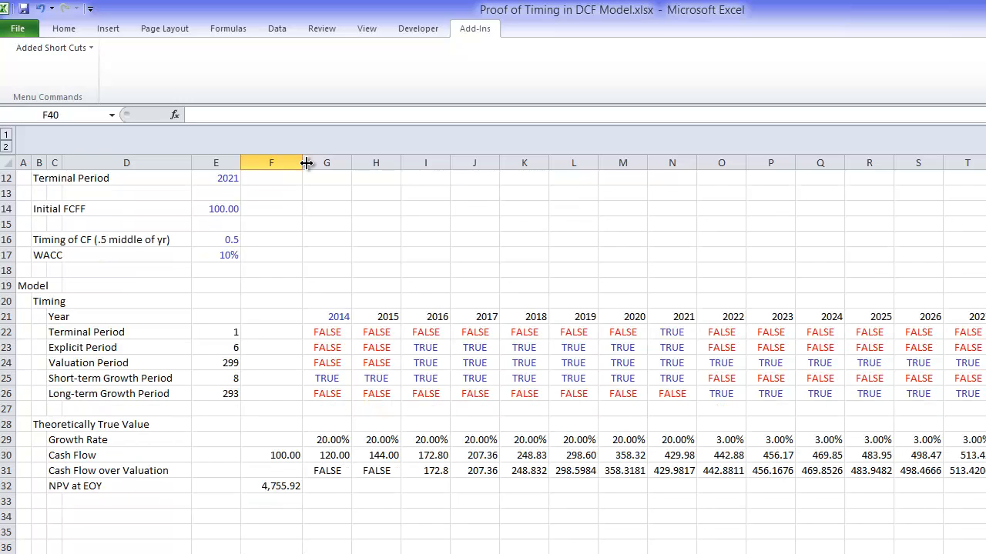
key(Up)
key(Up)
key(Up)
key(Up)
key(Up)
key(Left)
key(Up)
key(Up)
key(Up)
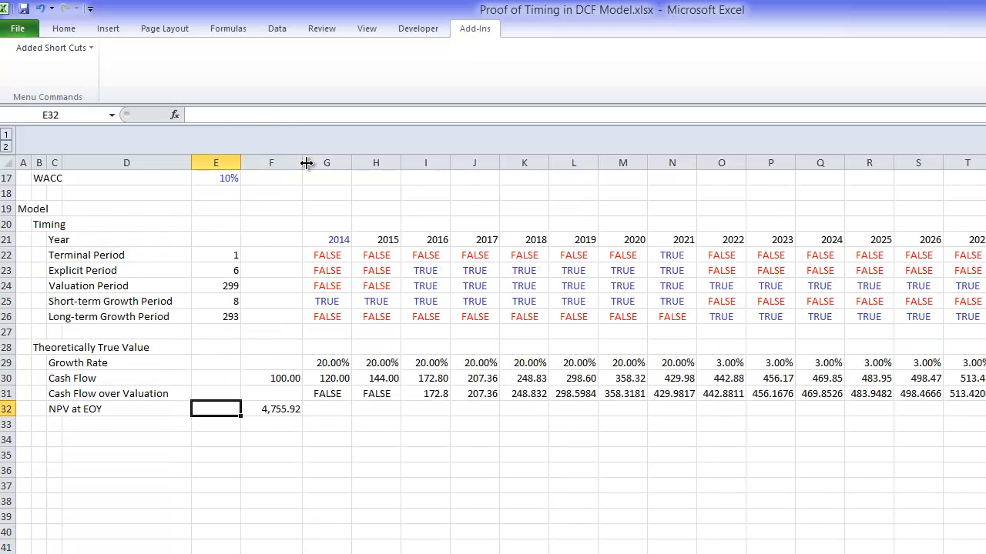
key(Down)
key(Left)
key(Left)
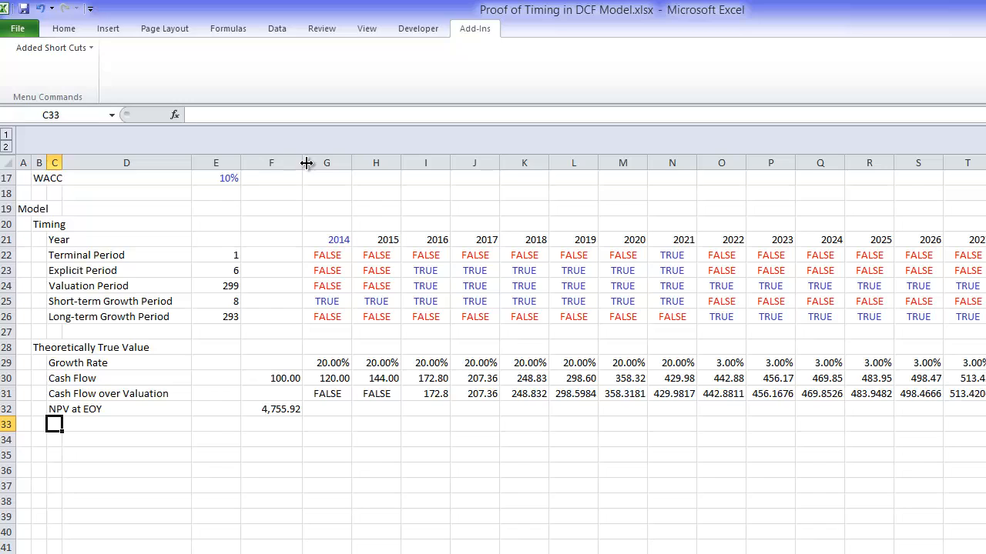
text(PV Factor)
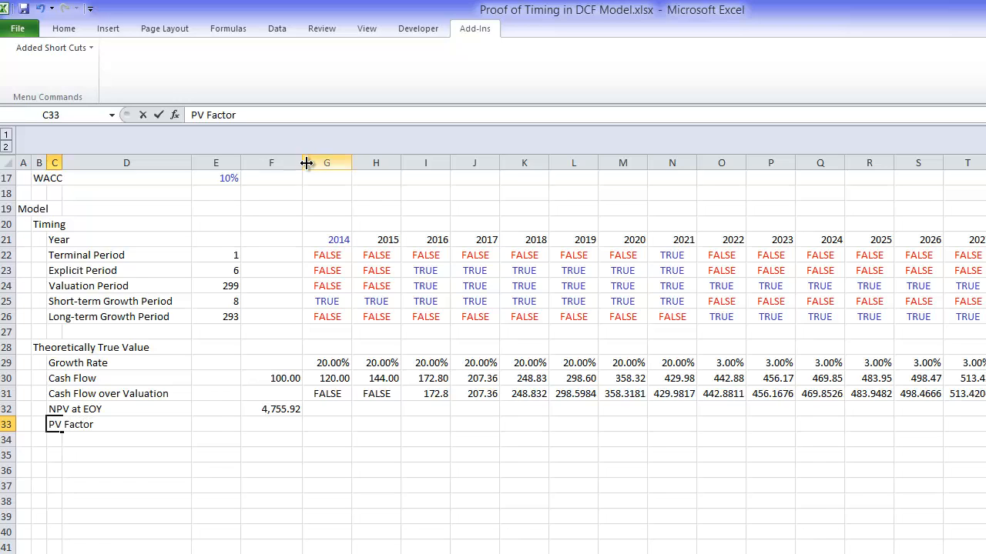
key(Return)
Step: Enter 1 in F33 as the starting value of the PV Factor row
key(Up)
key(Right)
key(Right)
key(Right)
key(Right)
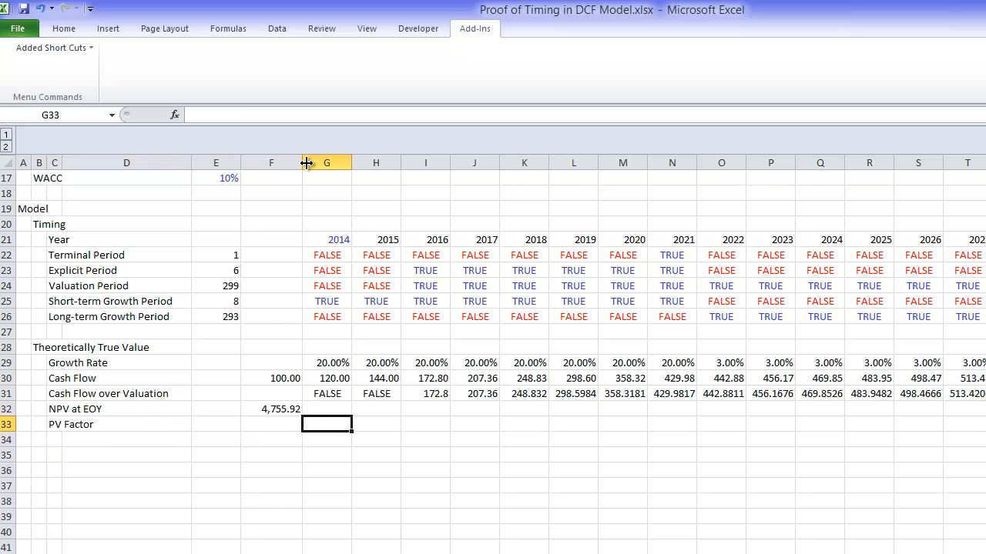
key(Left)
text(1)
key(Right)
text(=)
key(Left)
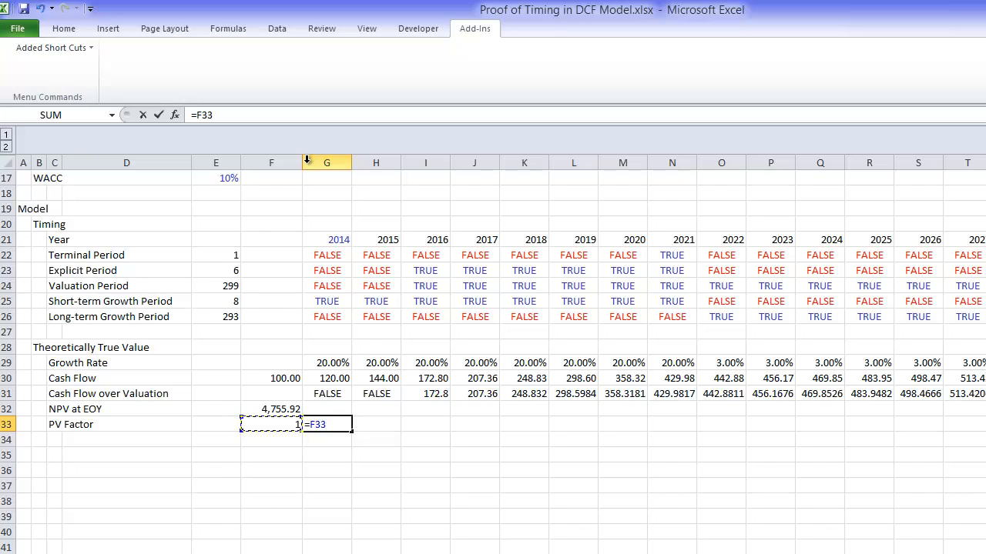
key(Escape)
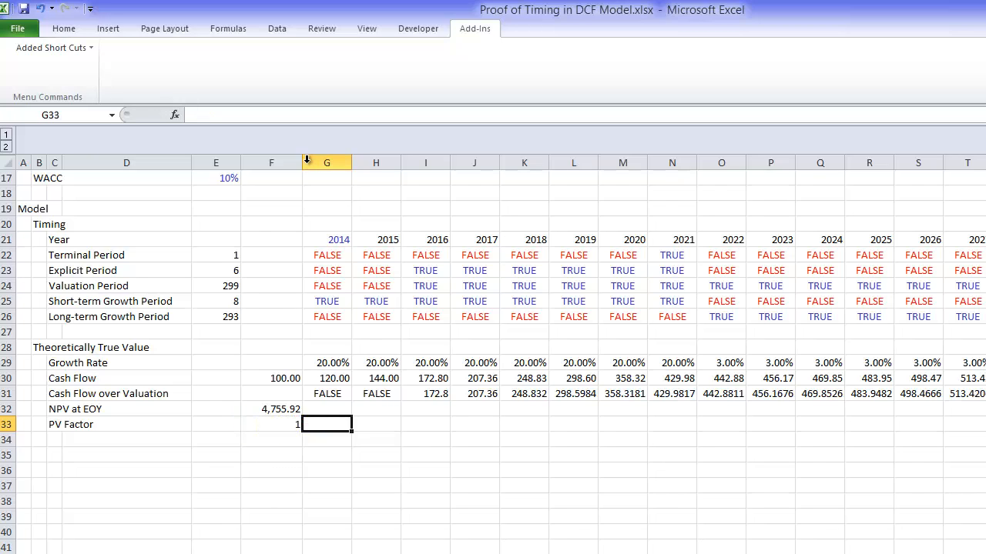
Step: Enter =F33*(1+$E$17*G24) in G33 so the PV Factor compounds at the WACC only during the Valuation Period
text(=)
key(Left)
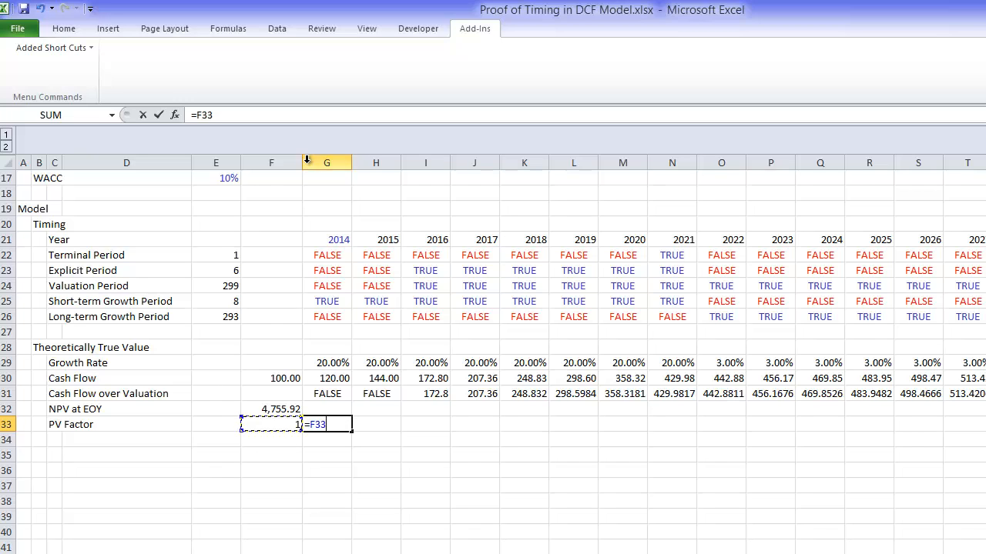
text(*(1+)
key(Up)
key(Up)
key(Up)
key(Up)
key(Up)
key(Up)
key(Up)
key(Up)
key(Up)
key(Up)
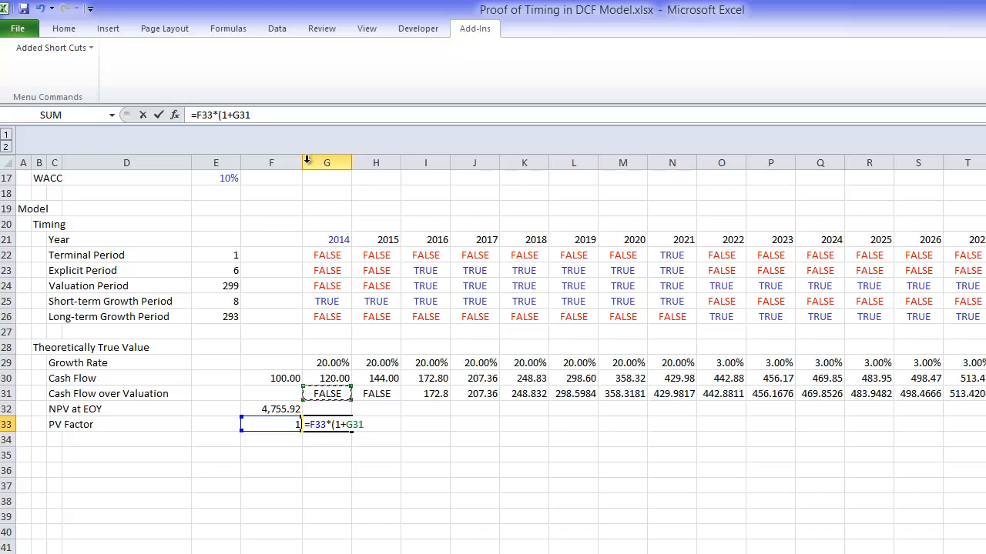
key(Up)
key(Up)
key(Up)
key(Up)
key(Up)
key(Up)
key(Up)
key(Left)
key(Left)
key(Down)
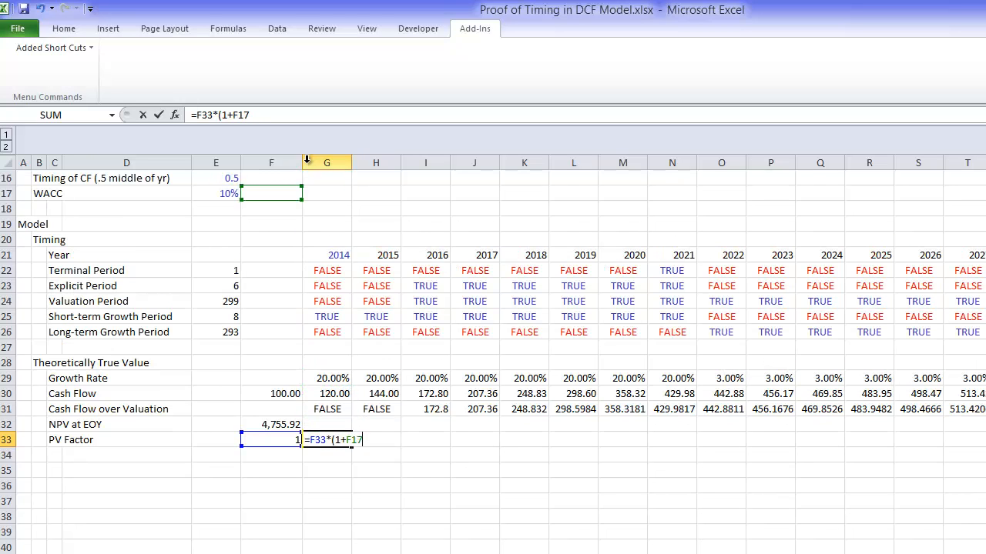
key(F4)
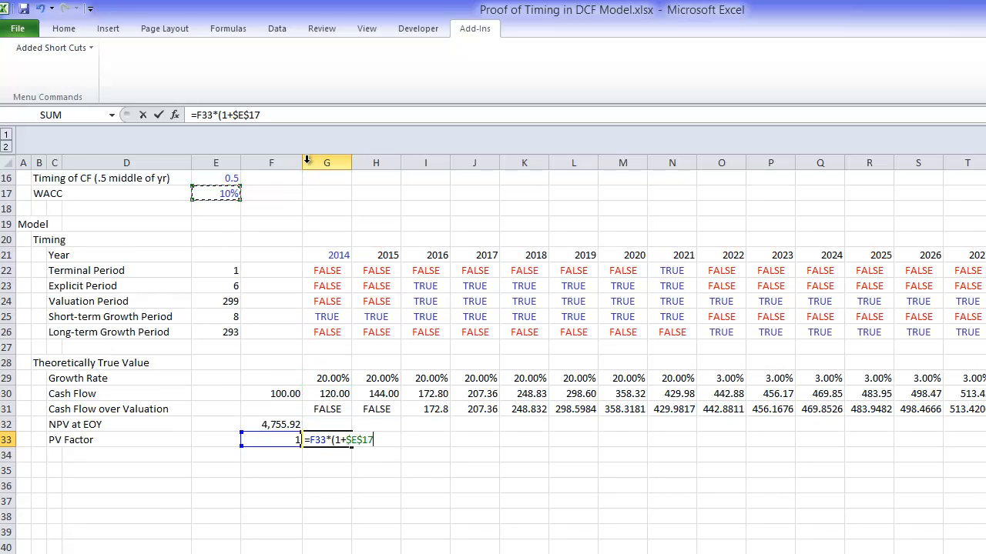
text())
key(BackSpace)
text(*)
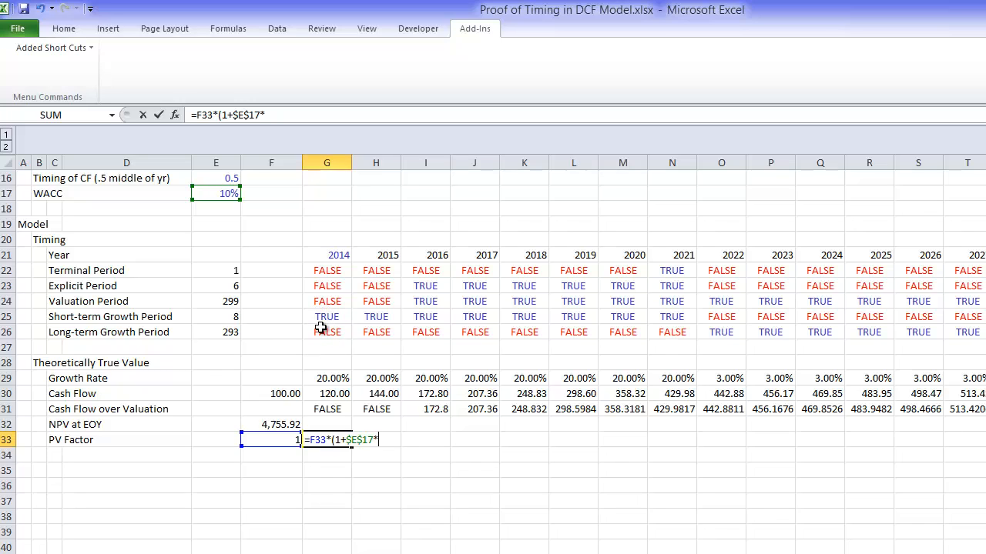
click(326, 303)
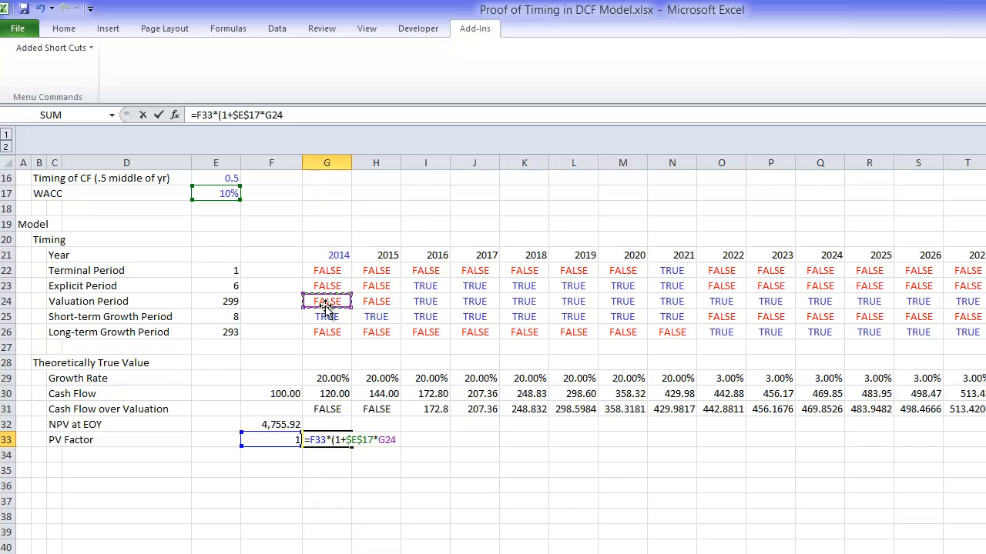
key(Return)
key(Return)
Step: Fill the PV Factor formula from G33 across the row to column KU
key(Left)
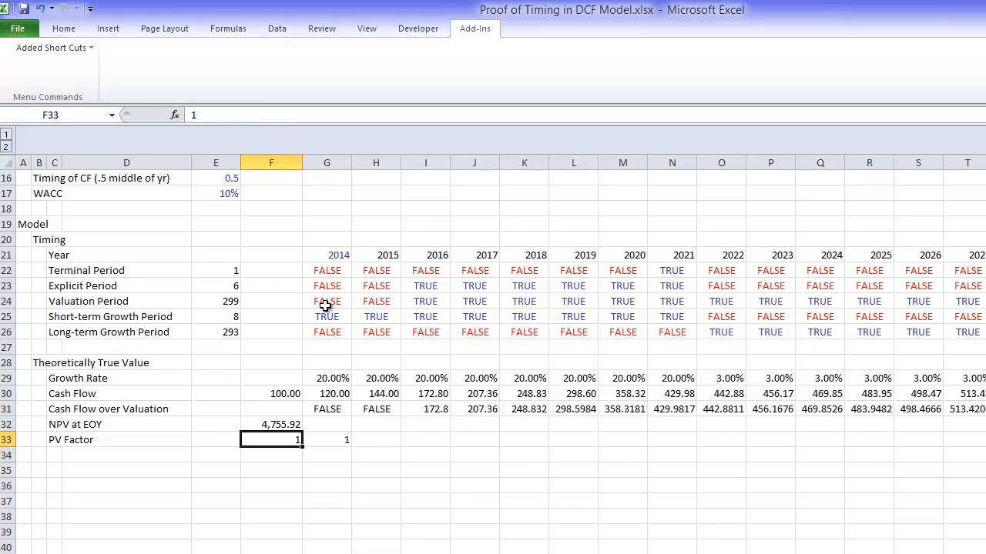
key(shift+Right)
key(Right)
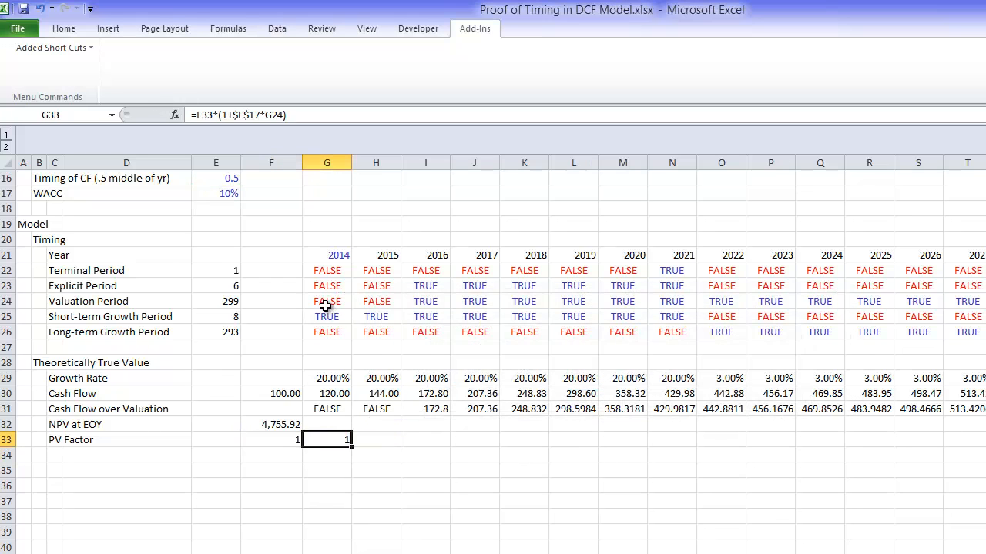
key(Left)
key(Right)
key(ctrl+shift+Right)
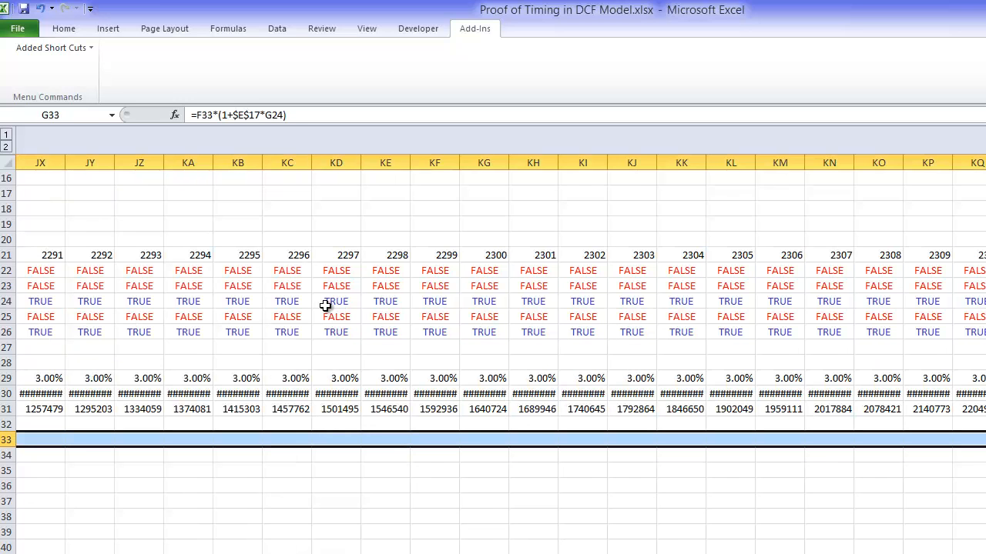
key(ctrl+r)
key(Left)
key(Right)
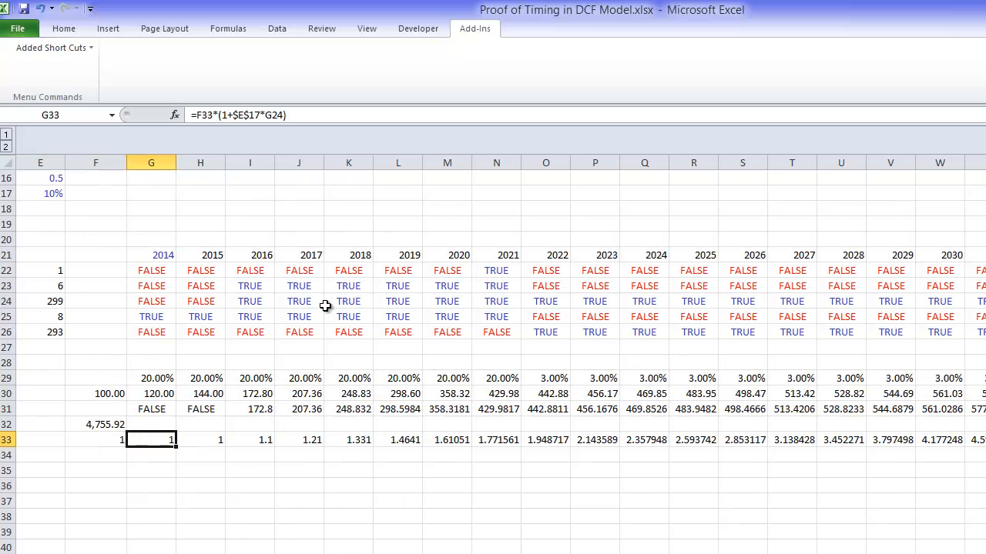
Step: Format the PV Factor row from F33 to the last year as numbers with thousands separator and two decimals
key(Left)
key(ctrl+shift+Right)
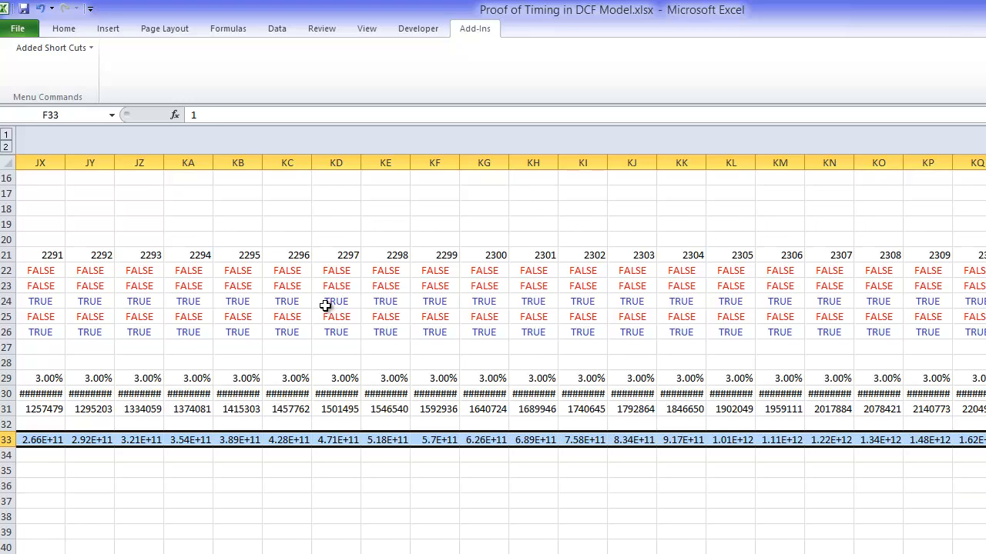
key(ctrl+shift+1)
Step: Enter the row label "NPV Check" in C34, under PV Factor
key(Left)
key(Left)
key(Left)
key(Left)
key(Down)
key(Right)
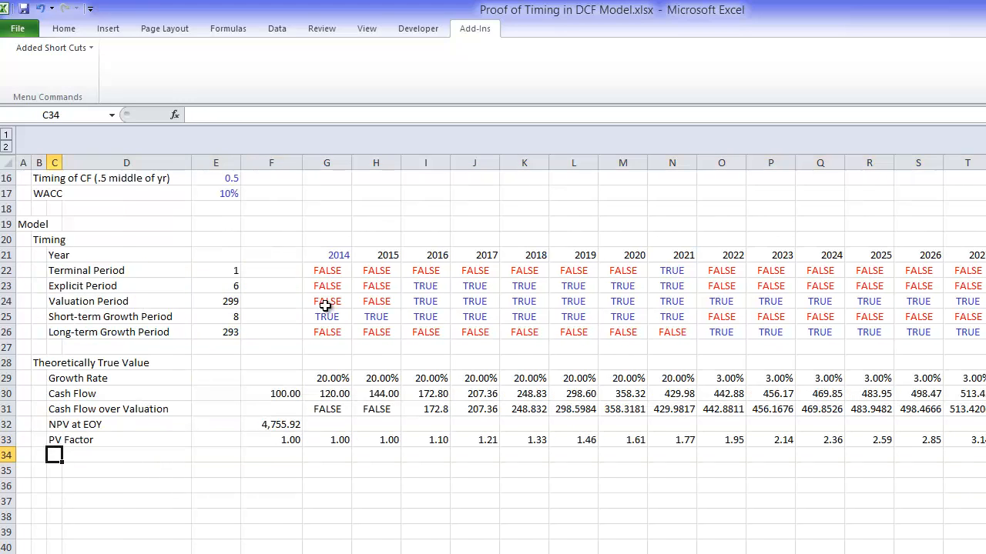
text(NPV Cha)
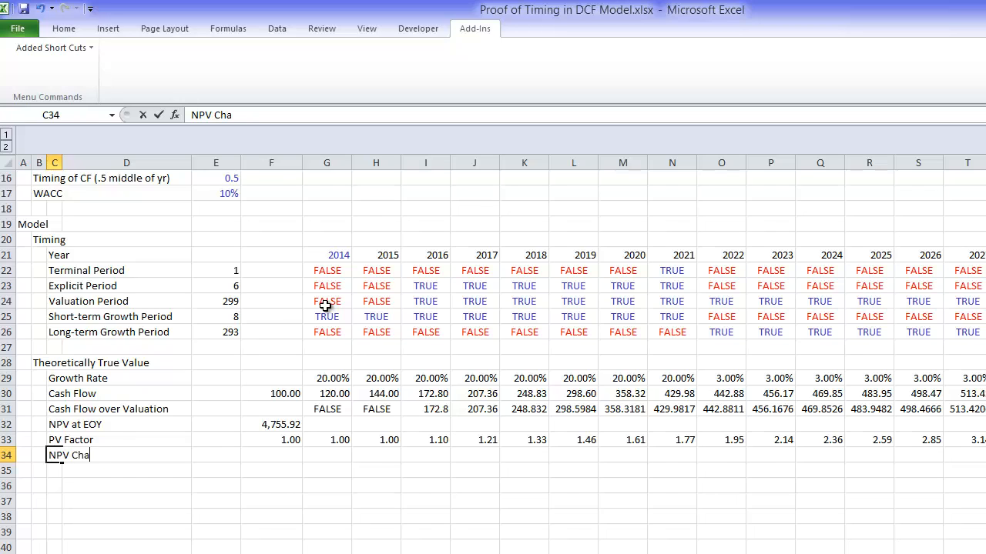
key(BackSpace)
text(eck)
key(Return)
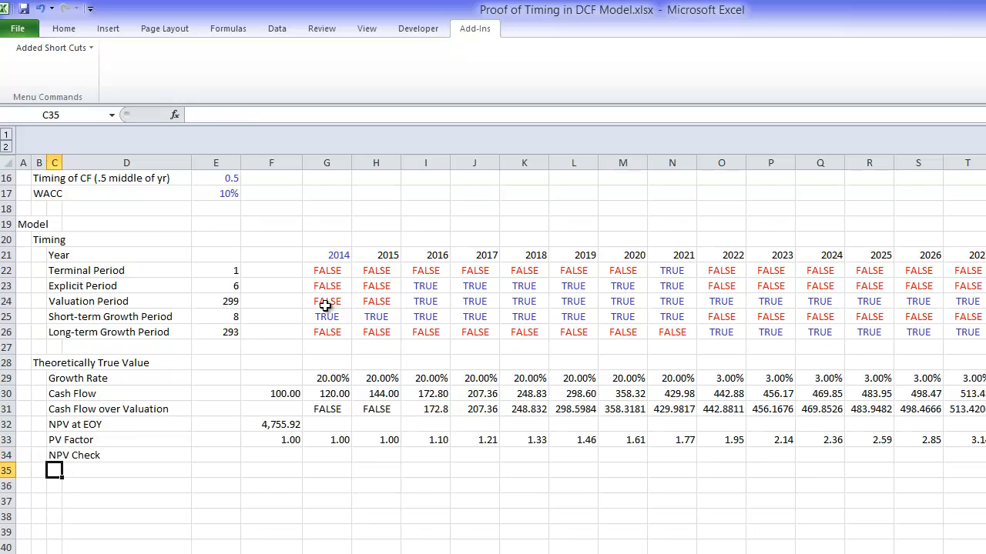
Step: Enter =SUMPRODUCT(G30:KU30/G33:KU33) in F34 to divide the Cash Flow row by the PV Factors
key(Up)
key(Right)
key(Right)
key(Right)
text(=sum)
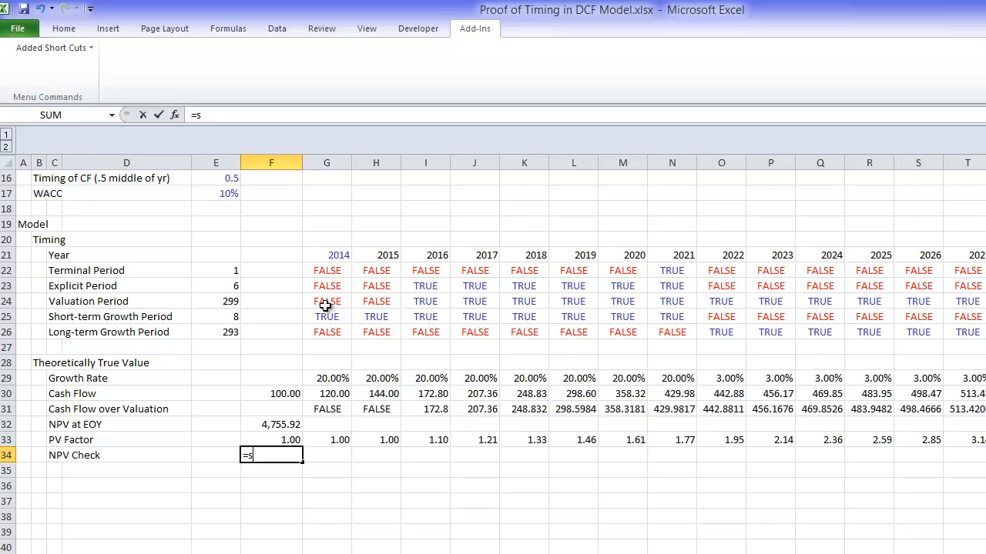
key(Down)
key(Down)
key(Down)
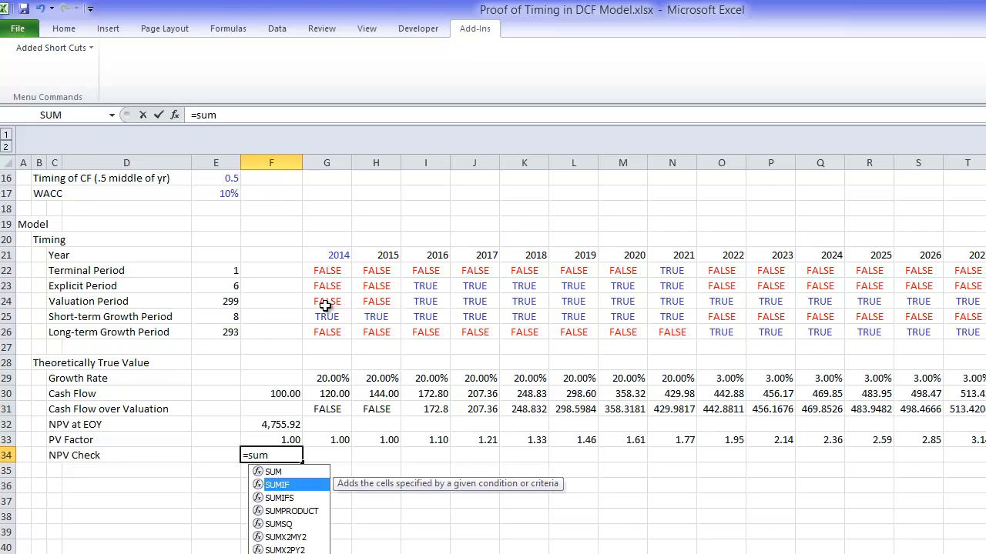
key(Tab)
key(Up)
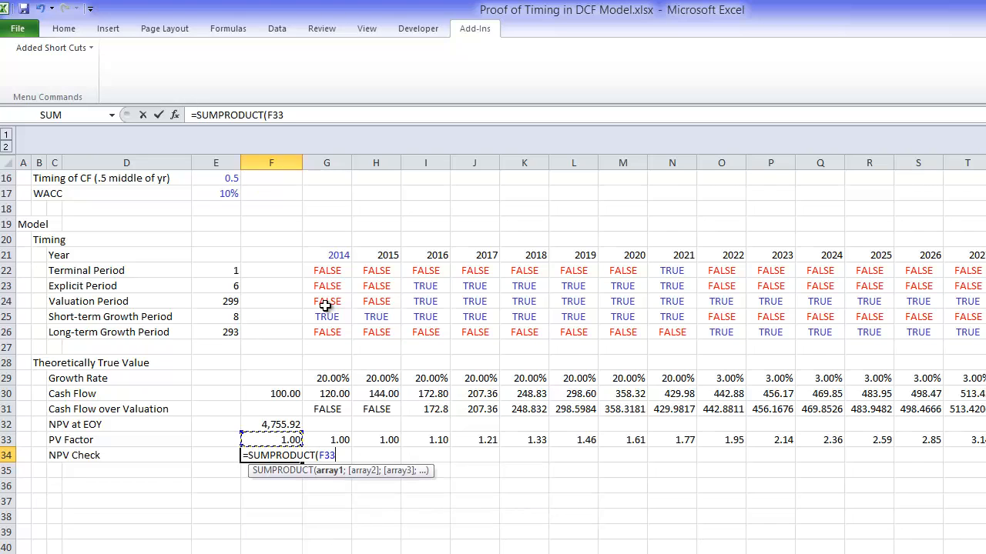
key(Up)
key(Up)
key(Right)
key(Up)
key(ctrl+shift+Right)
text(/)
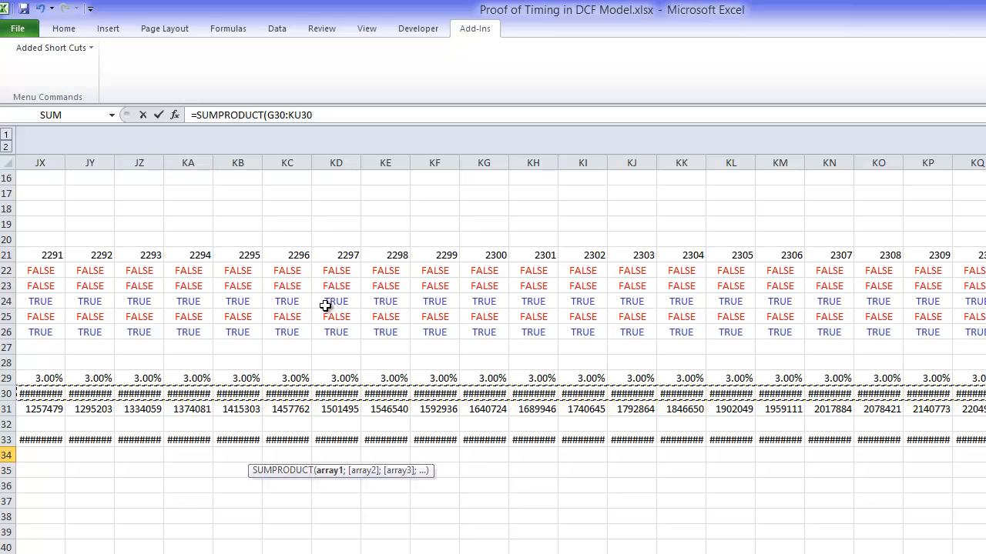
key(Left)
key(Up)
key(Right)
key(Right)
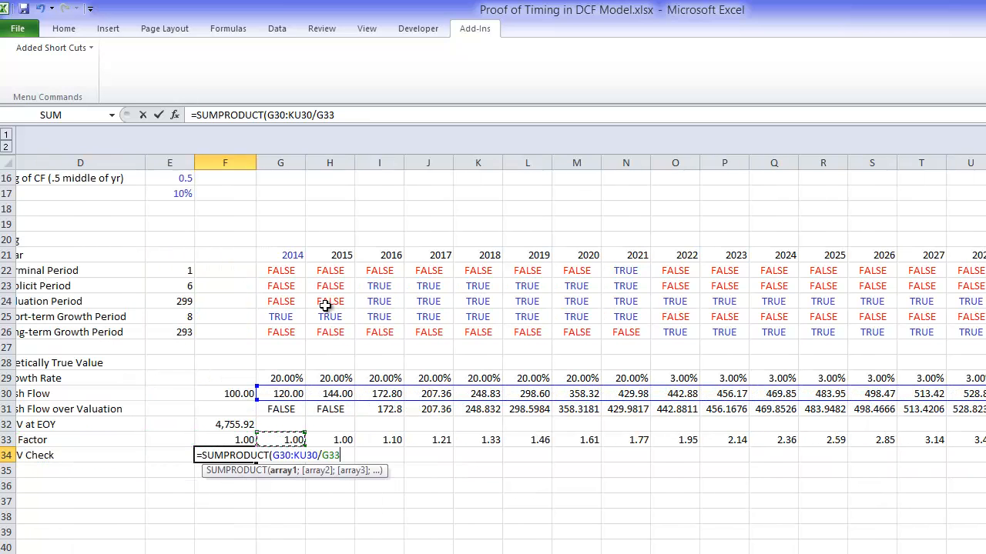
key(ctrl+shift+Right)
text())
key(Return)
key(Up)
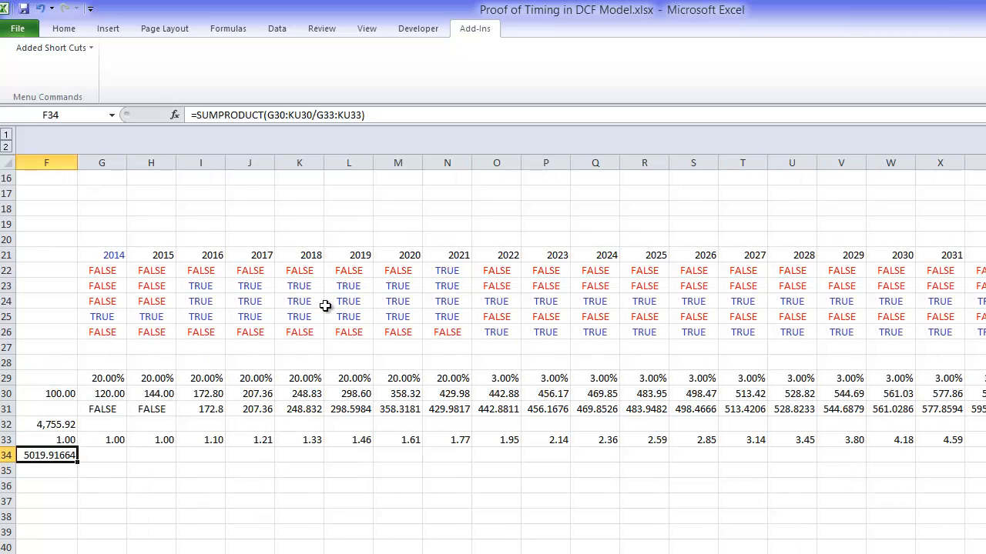
key(Left)
key(Right)
key(Right)
key(Up)
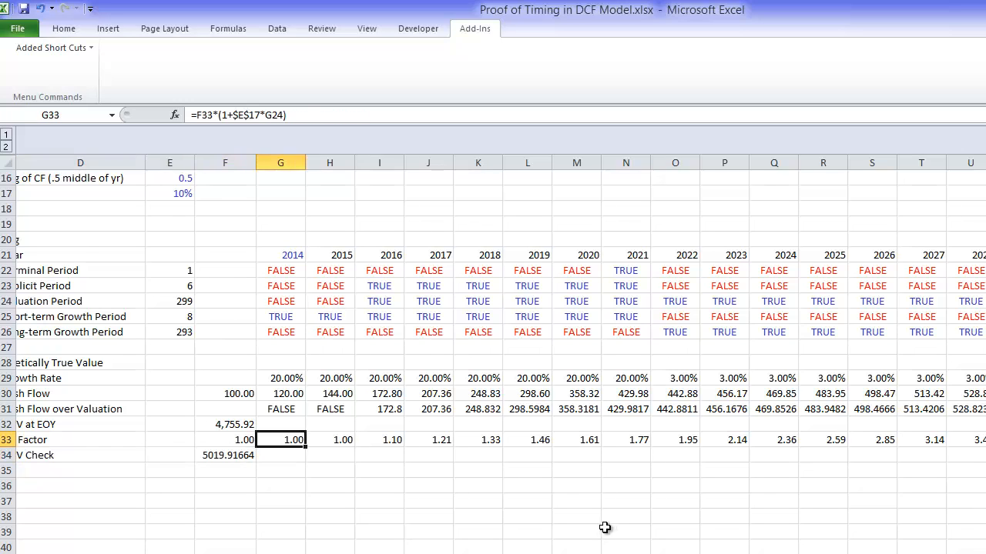
click(609, 553)
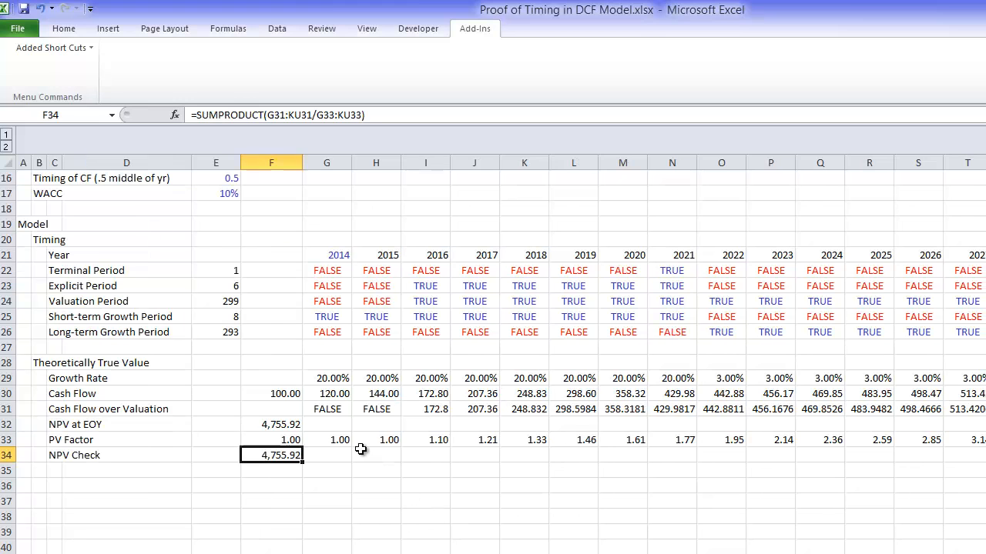
Step: Enter =SUMPRODUCT(G31:KU31/G33:KU33) in F34 so the NPV Check uses the Cash Flow over Valuation row
key(Left)
key(Right)
text(=sum)
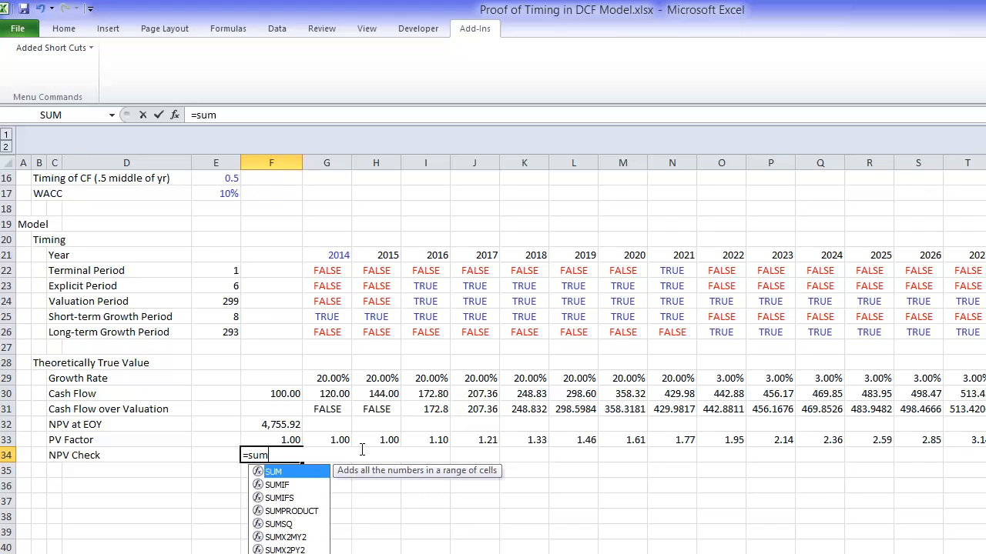
key(Down)
key(Down)
key(Down)
key(Tab)
key(Up)
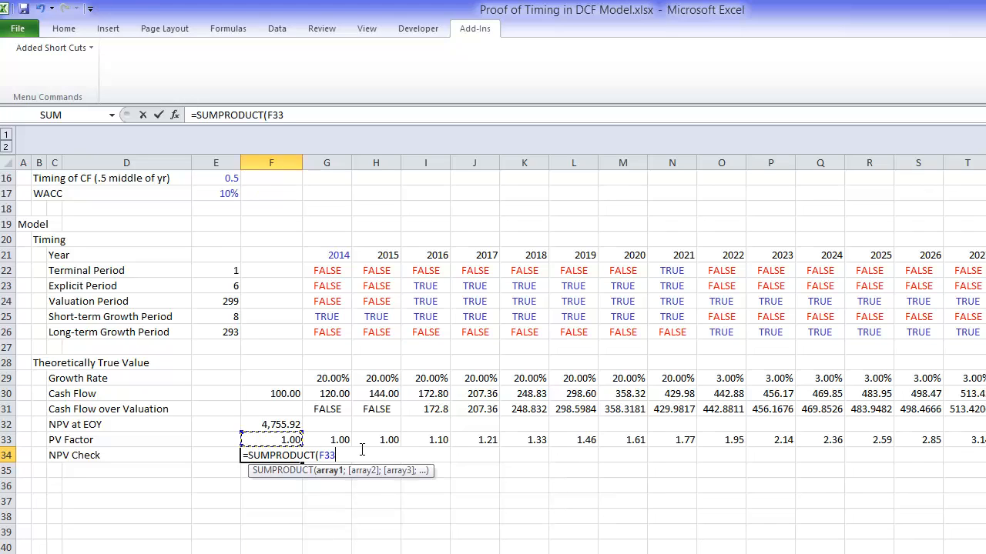
key(Up)
key(Up)
key(Right)
key(ctrl+shift+Right)
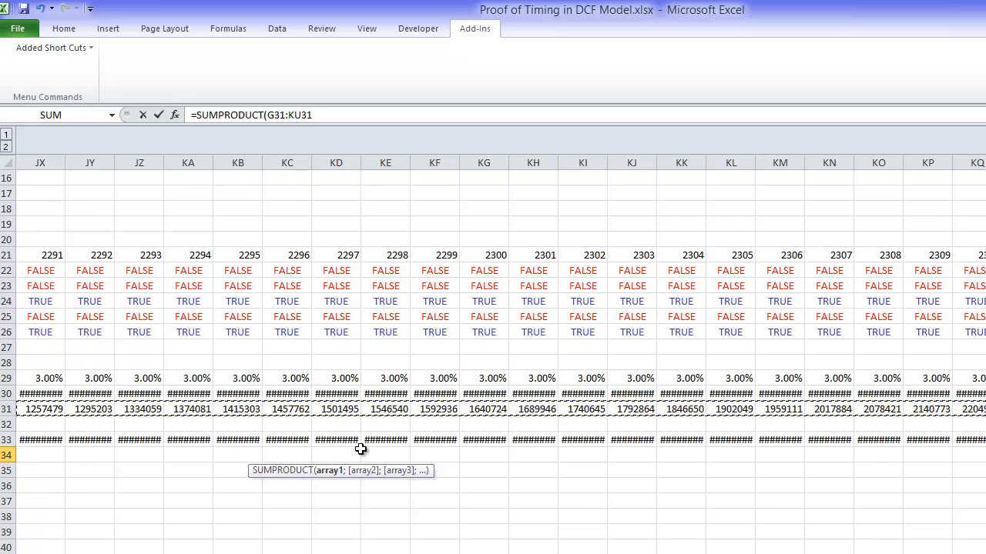
text(/)
key(Left)
Step: Try to add a "Counter" row by inserting a blank row between Year and Terminal Period
key(Left)
key(Up)
key(Right)
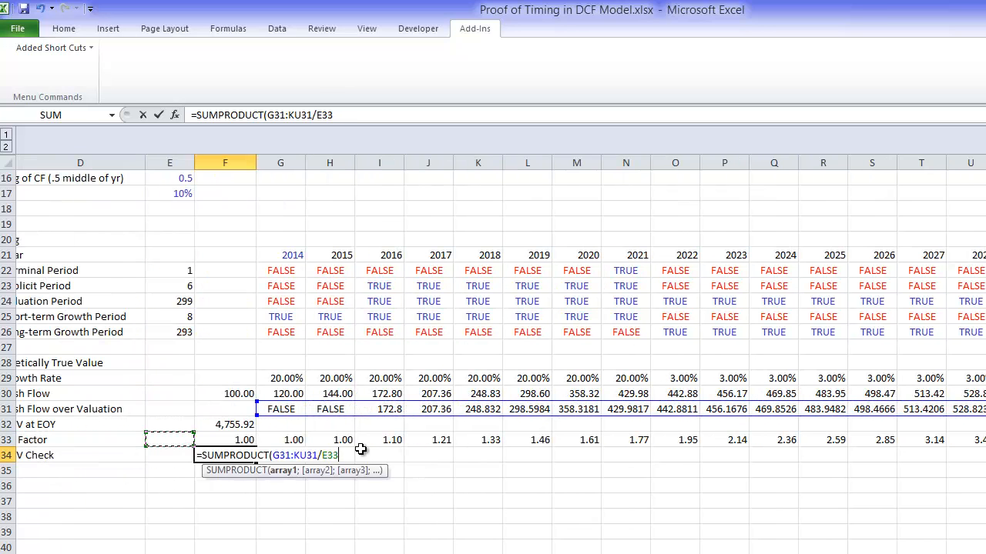
key(Right)
key(Right)
key(ctrl+shift+Right)
key(Return)
key(Left)
key(Left)
key(Left)
key(Left)
key(Left)
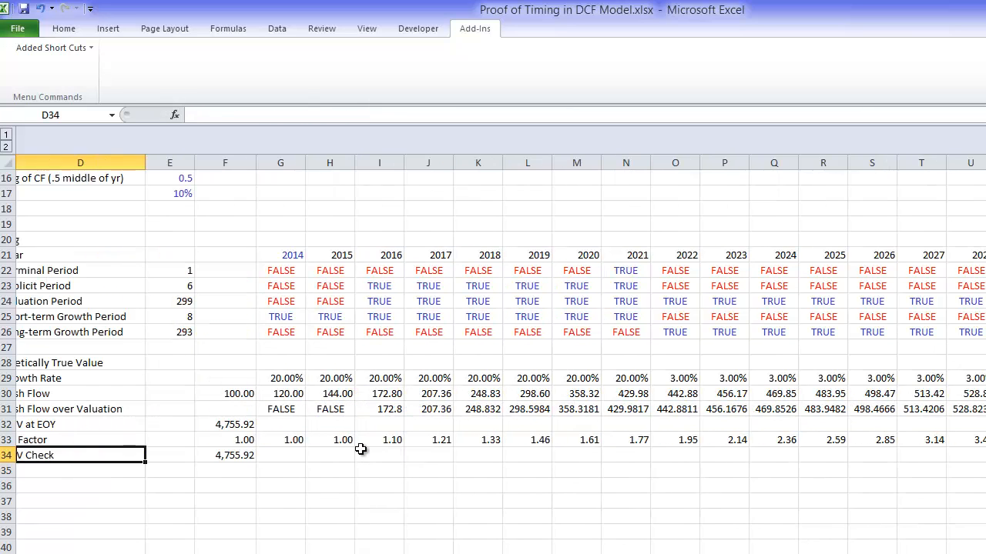
key(Up)
key(Up)
key(Up)
key(Up)
key(Up)
key(Up)
key(Up)
key(Up)
key(Up)
key(Up)
key(Up)
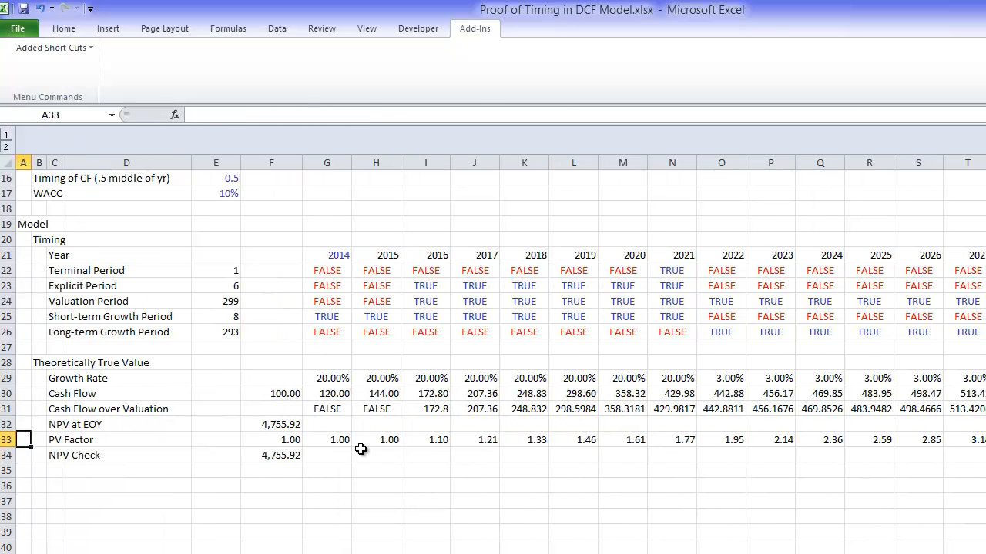
key(Up)
key(shift+space)
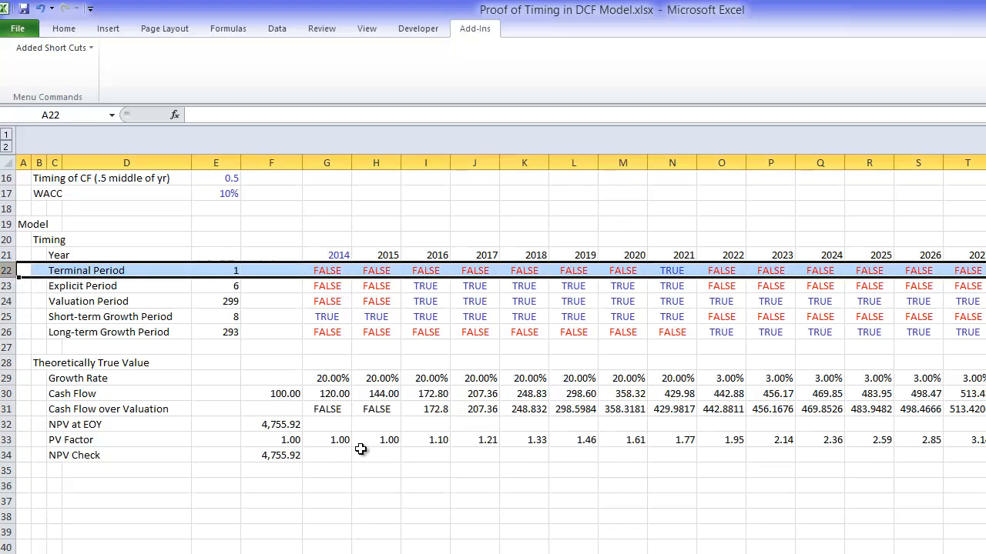
key(ctrl+shift+plus)
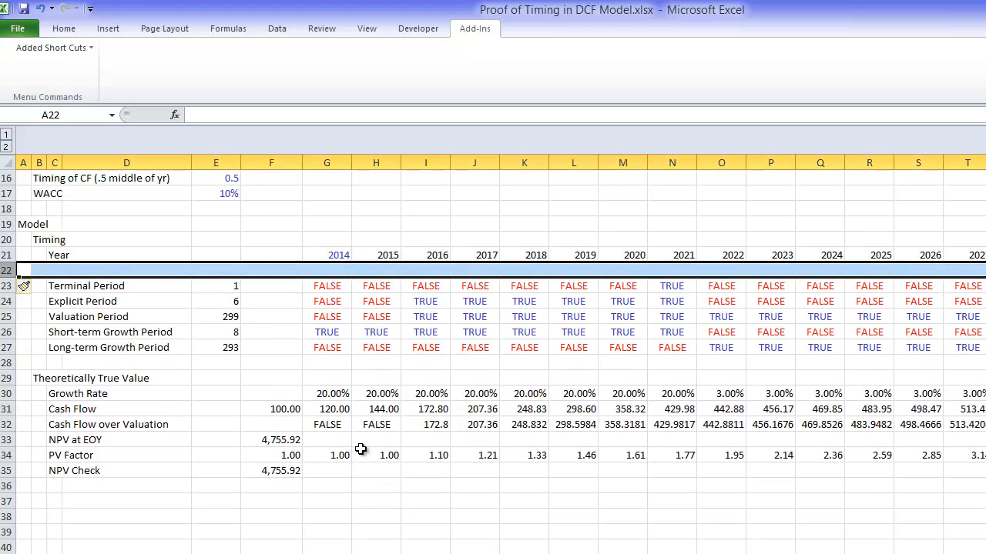
key(Right)
key(Right)
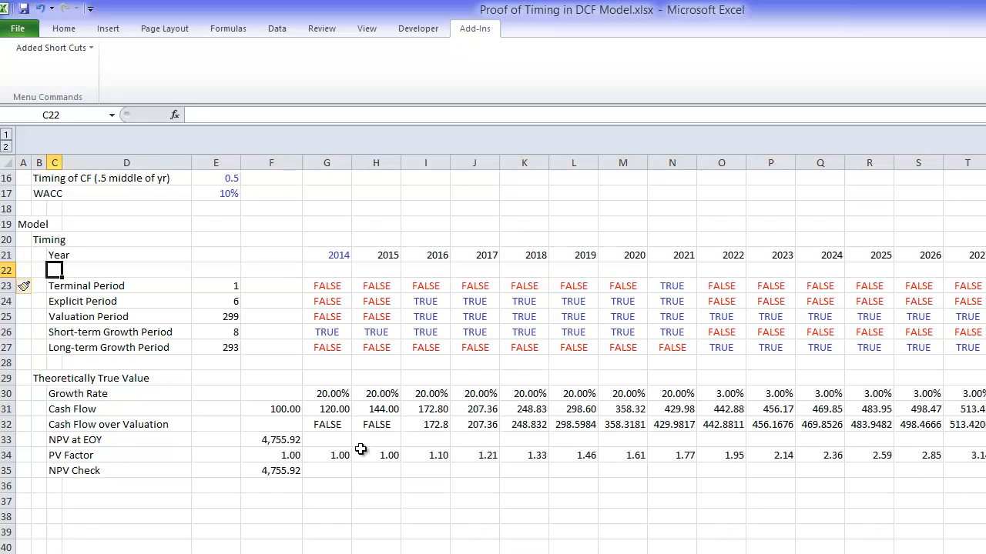
text(Counter)
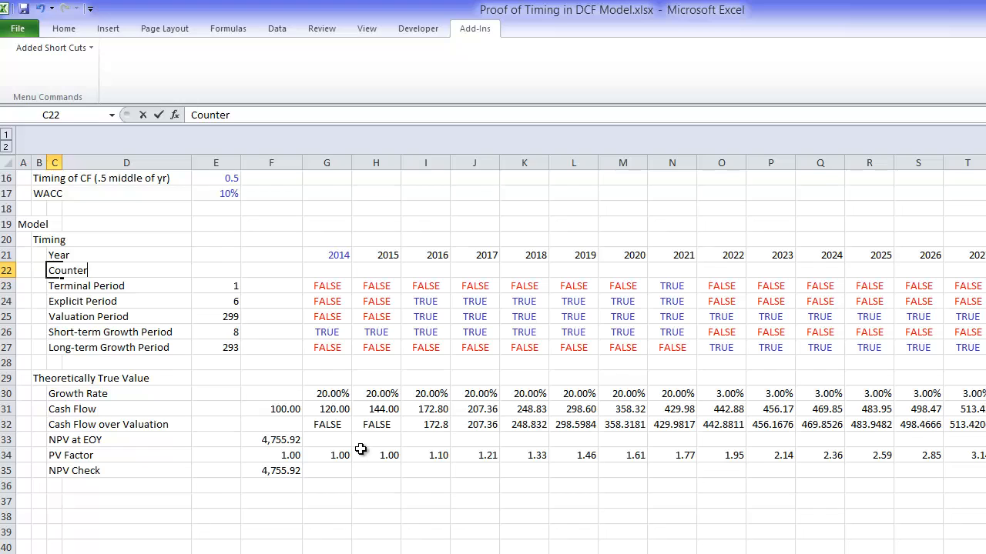
Step: Discard the unfinished label and delete the blank row inserted below Year
key(Escape)
key(shift+space)
key(ctrl+minus)
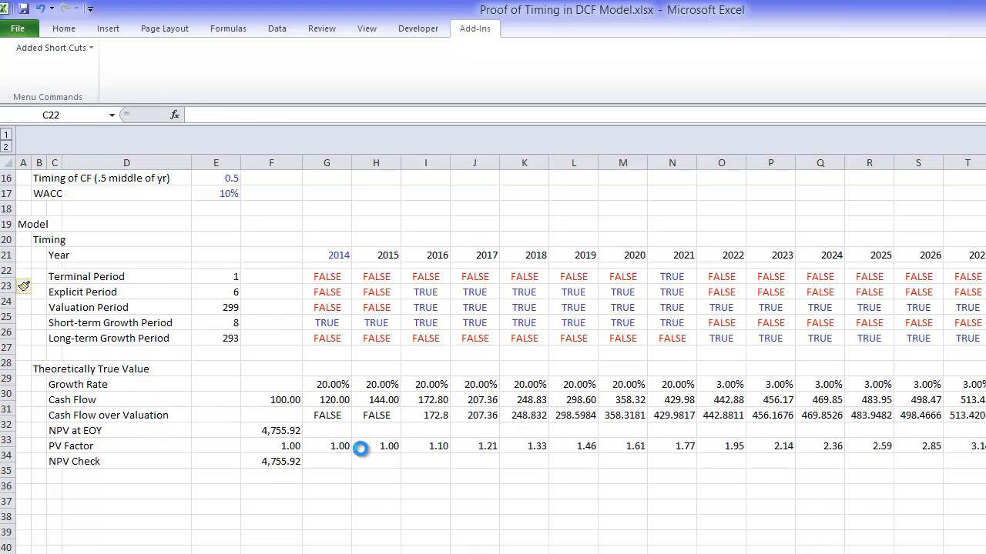
Step: Enter the row label "Counter" in C35, under NPV Check
key(Down)
key(Down)
key(Down)
key(Down)
key(Down)
key(Down)
key(Down)
key(Down)
key(Down)
key(Down)
key(Down)
key(Down)
key(Down)
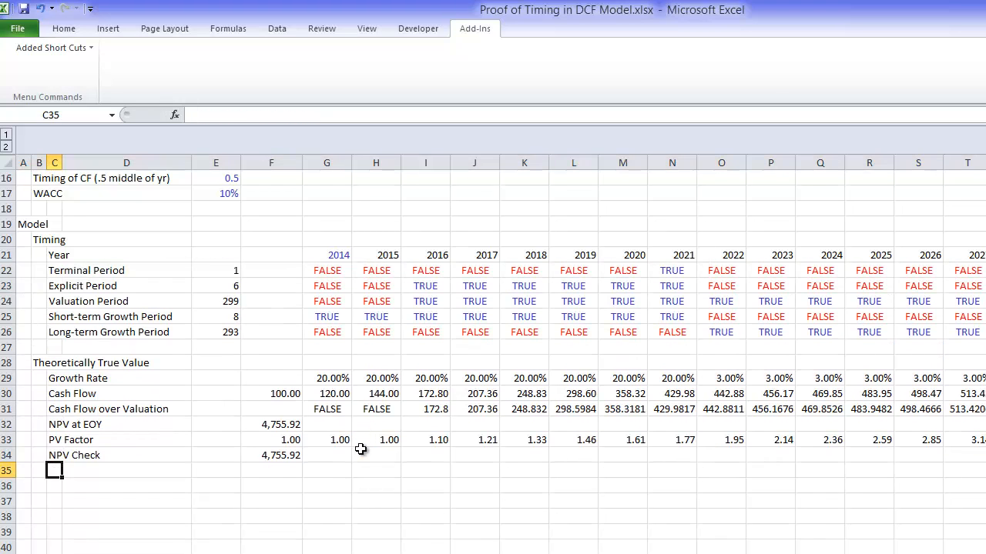
text(Counter)
key(Return)
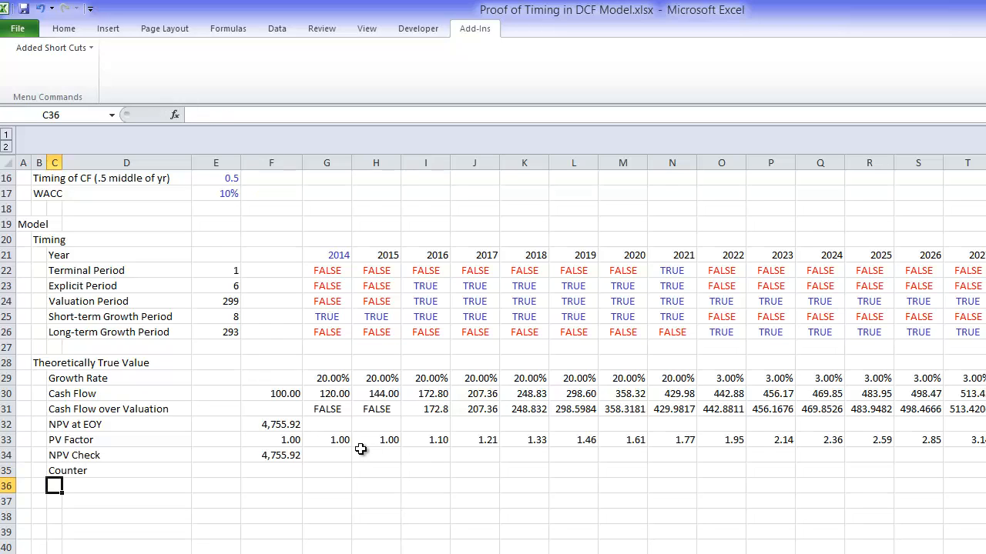
Step: Format the Cash Flow over Valuation row from G31 across all year columns as numbers with two decimals
key(Up)
key(Right)
key(Right)
key(Right)
key(Right)
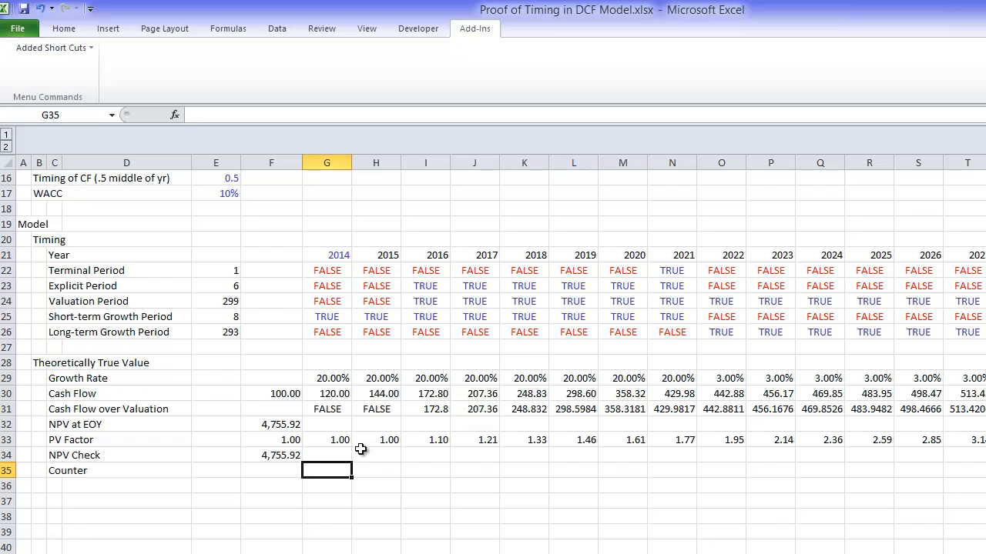
key(Up)
key(Up)
key(Up)
key(Up)
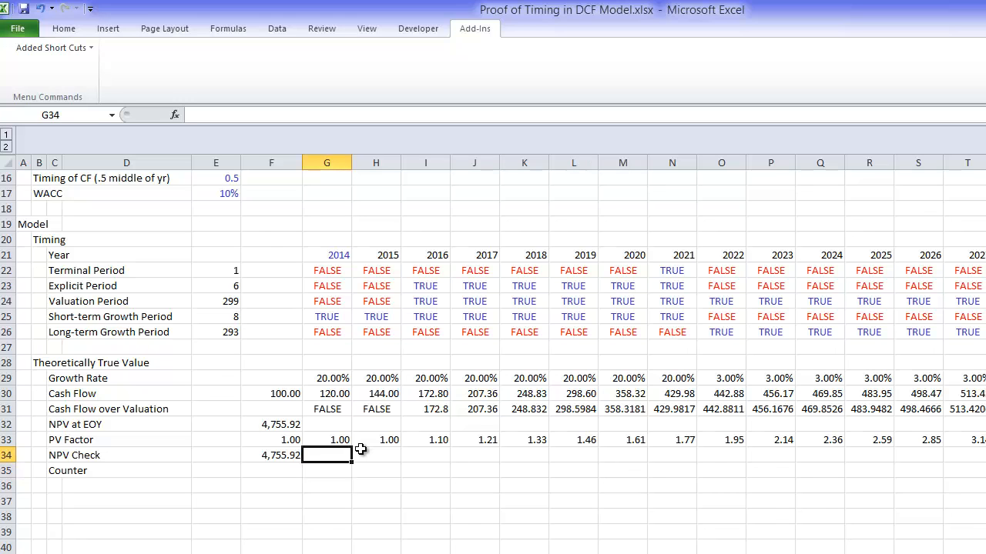
key(ctrl+shift+Right)
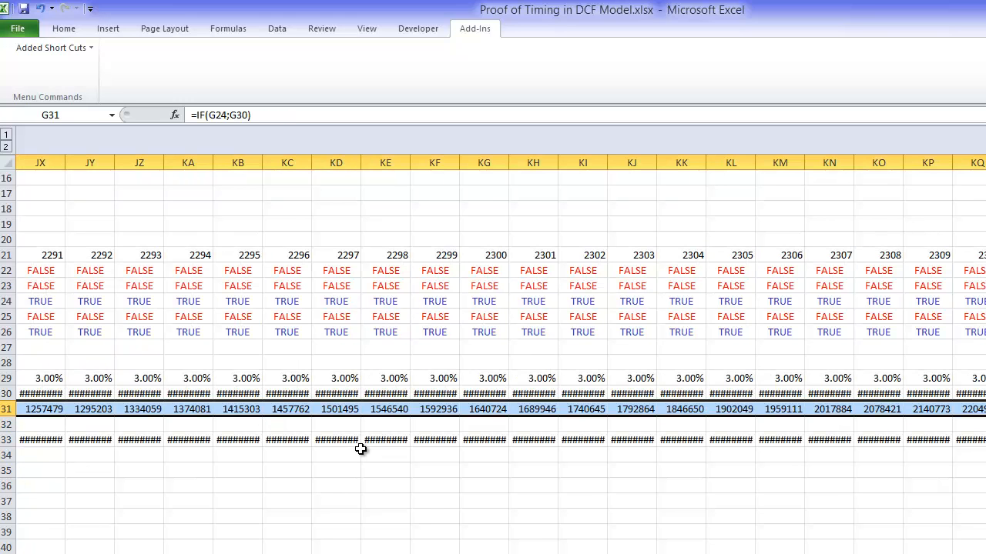
key(ctrl+shift+Left)
key(Right)
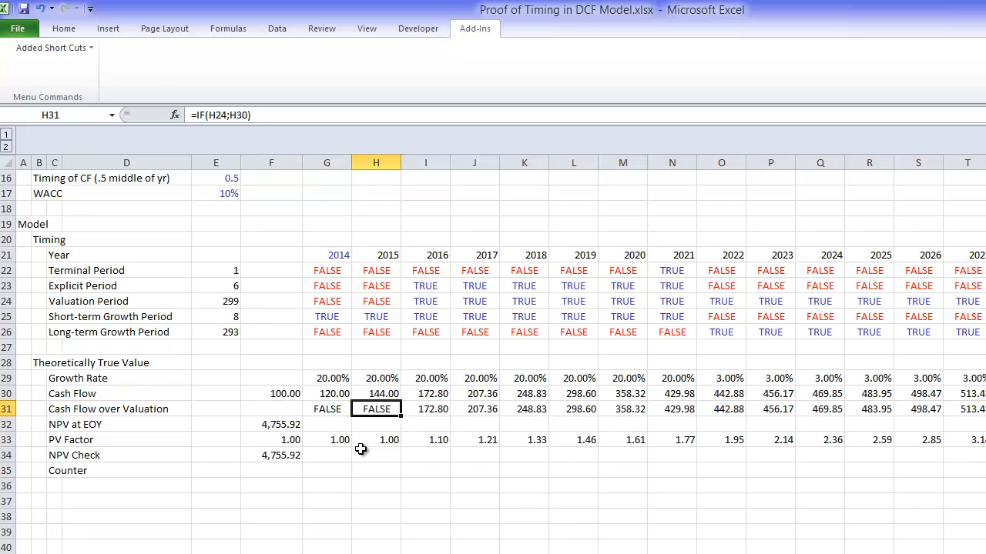
key(Right)
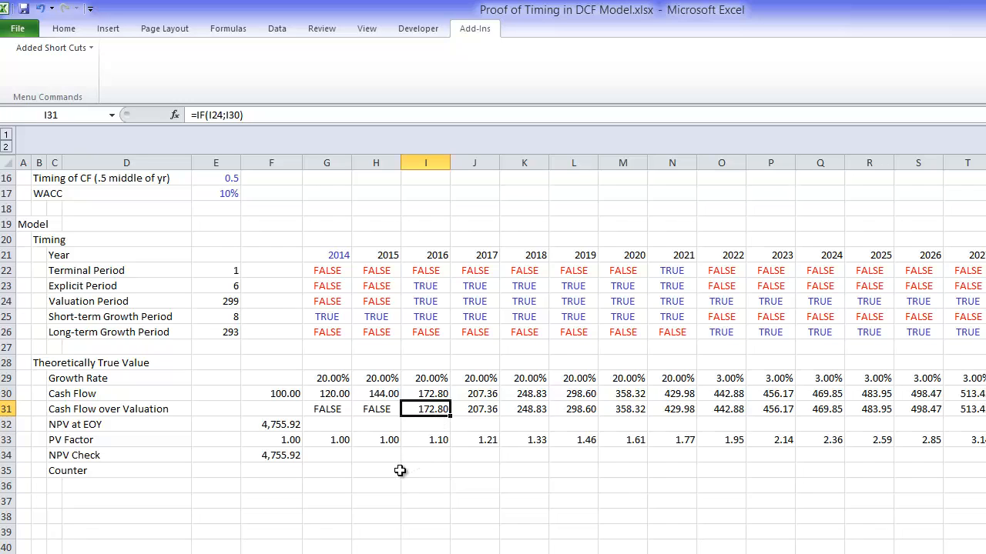
Step: Enter 1 in F35 as the starting value of the Counter row
key(Down)
key(Down)
key(Down)
key(Down)
key(Left)
key(Left)
key(Left)
key(Left)
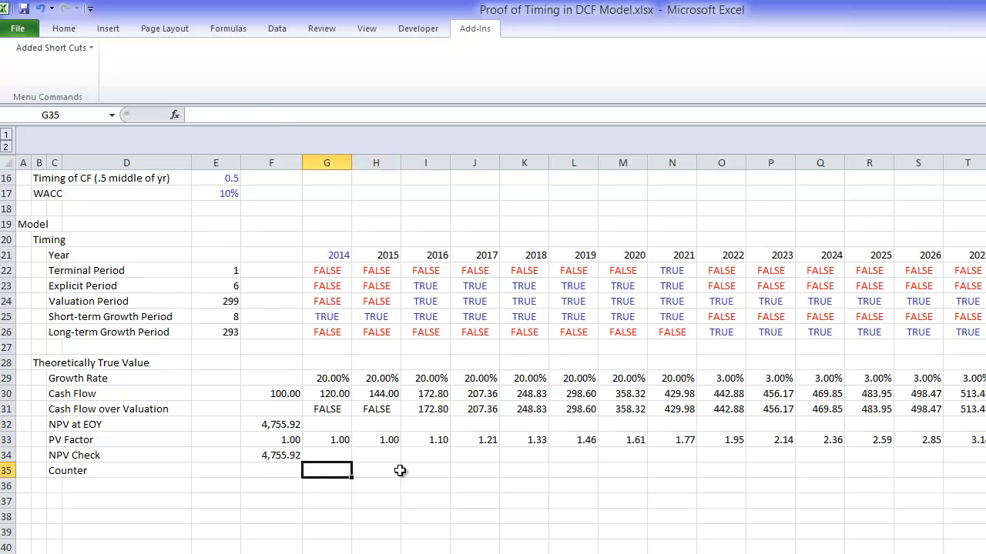
key(Left)
key(Right)
key(Right)
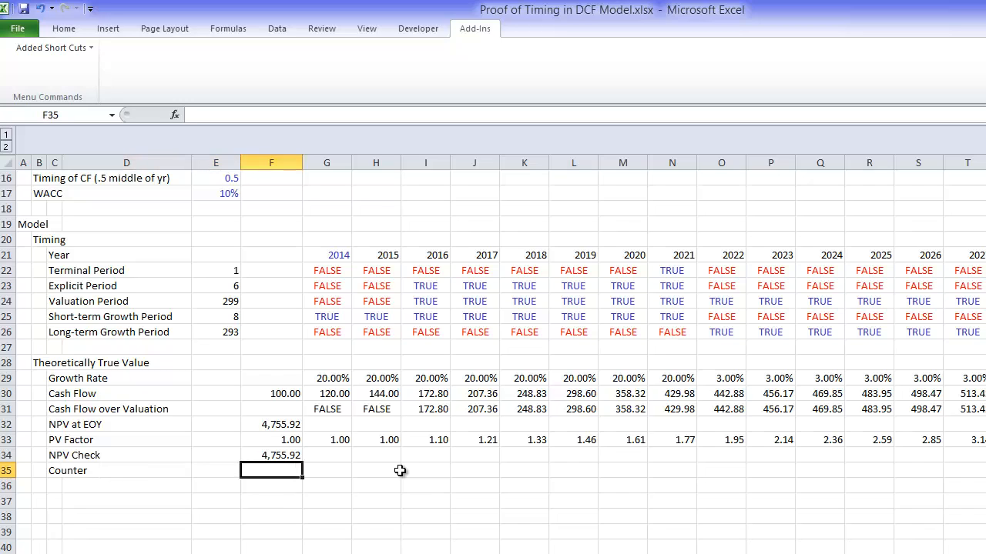
key(Right)
key(Left)
text(1)
key(Right)
text(=)
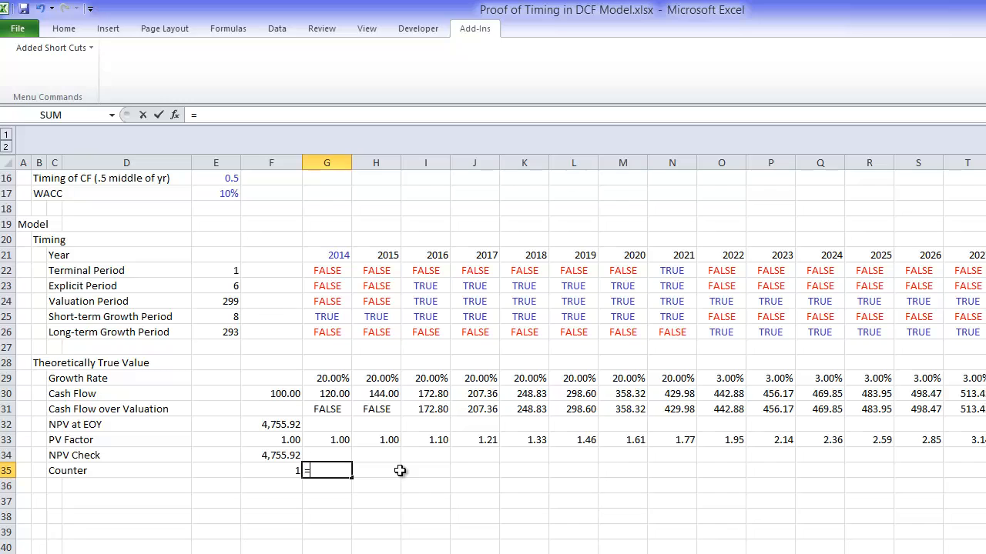
key(Left)
text(*(1)
key(Escape)
Step: Enter =IF(G24;F35+1;F35) in G35 so the Counter increases only during the Valuation Period
text(=if()
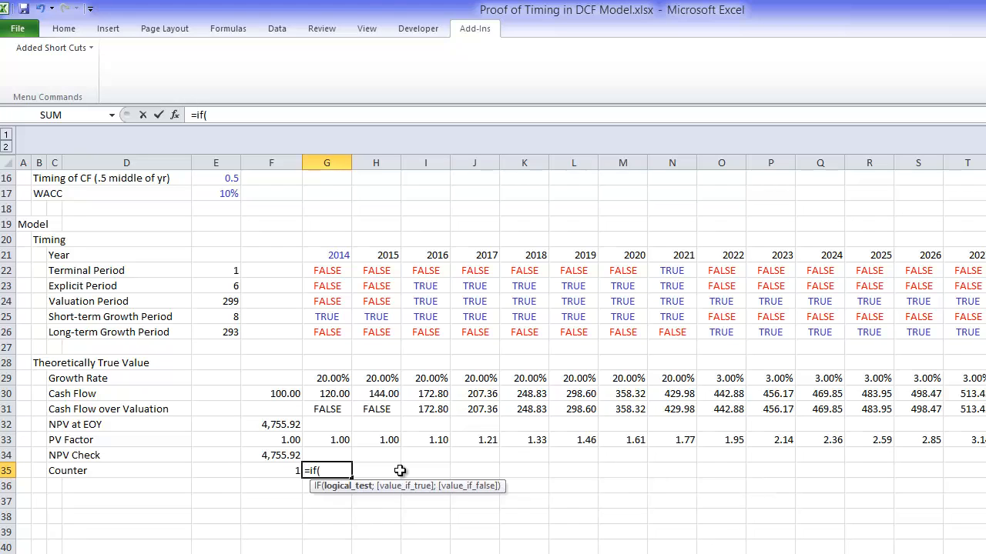
key(Up)
key(Up)
key(Up)
key(Up)
key(Up)
key(Up)
key(Up)
key(Up)
key(Up)
key(Up)
key(Up)
key(Up)
key(Down)
text(;)
key(Left)
text(+)
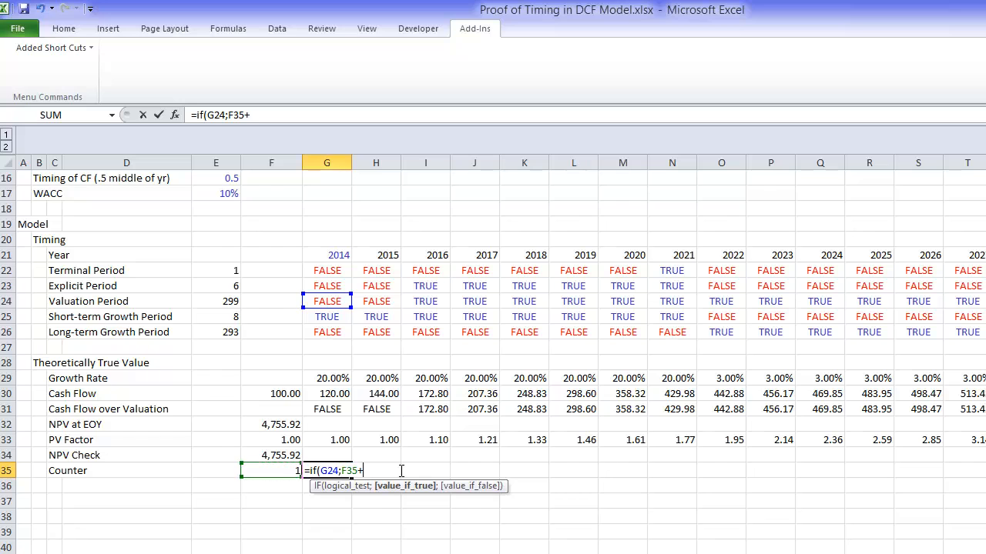
text(1;)
key(Left)
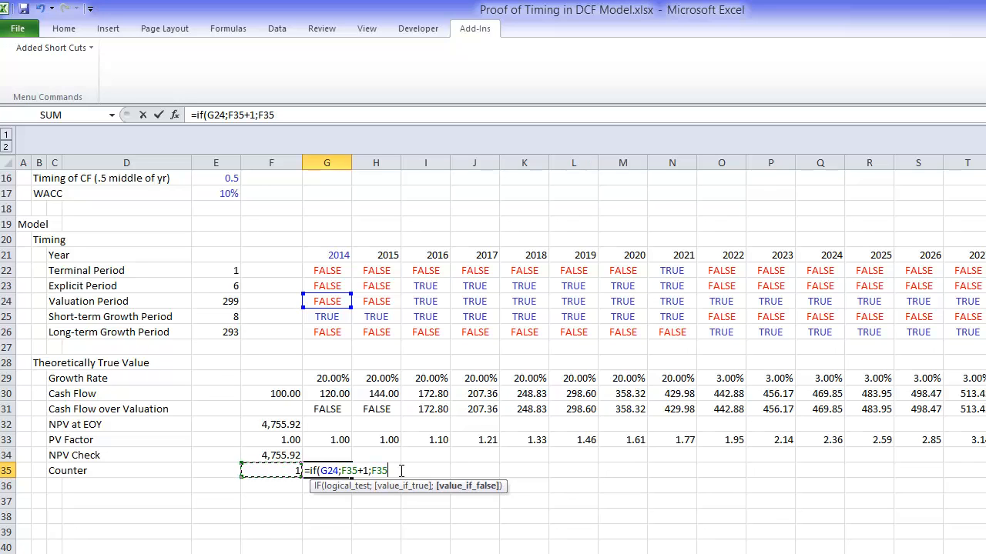
key(Return)
Step: Fill the Counter formula from G35 across all the year columns
key(Up)
key(ctrl+shift+Right)
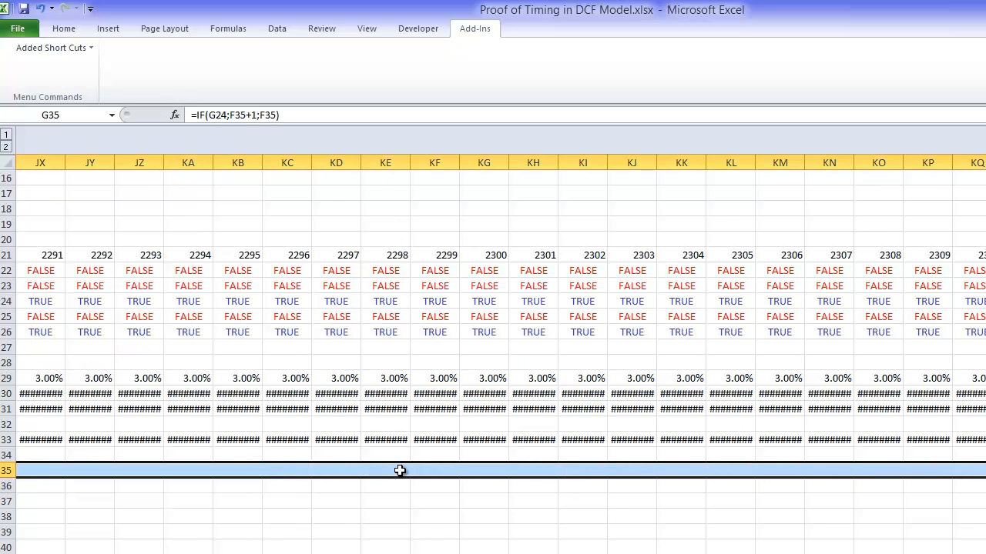
key(ctrl+r)
key(ctrl+Left)
key(ctrl+Left)
key(ctrl+Right)
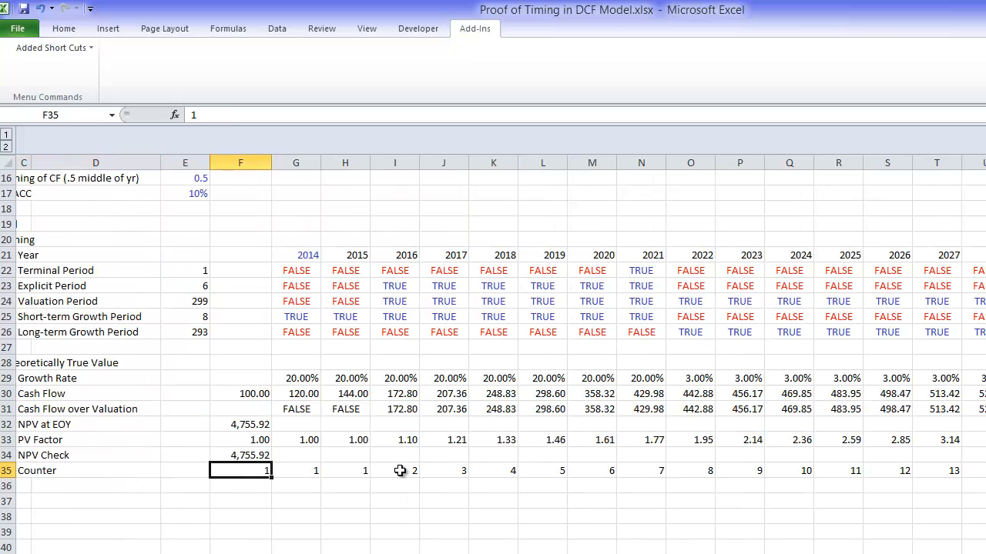
Step: Format the Counter row from F35 onward as numbers with two decimals
key(ctrl+shift+Right)
key(ctrl+shift+1)
key(ctrl+BackSpace)
key(Left)
key(Left)
key(Left)
key(Left)
key(Left)
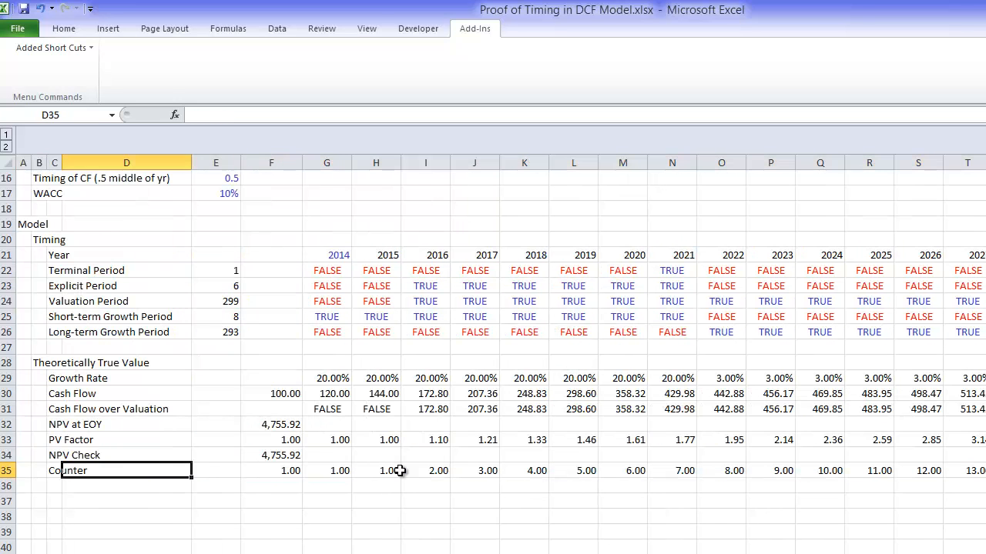
Step: Enter the row label "Adjusted of 1/2 Year" in C36, under Counter
key(Down)
key(Down)
key(Down)
key(Down)
key(Down)
key(Down)
key(Down)
key(Down)
key(Down)
key(Down)
key(Down)
key(Down)
key(Down)
key(Down)
key(Down)
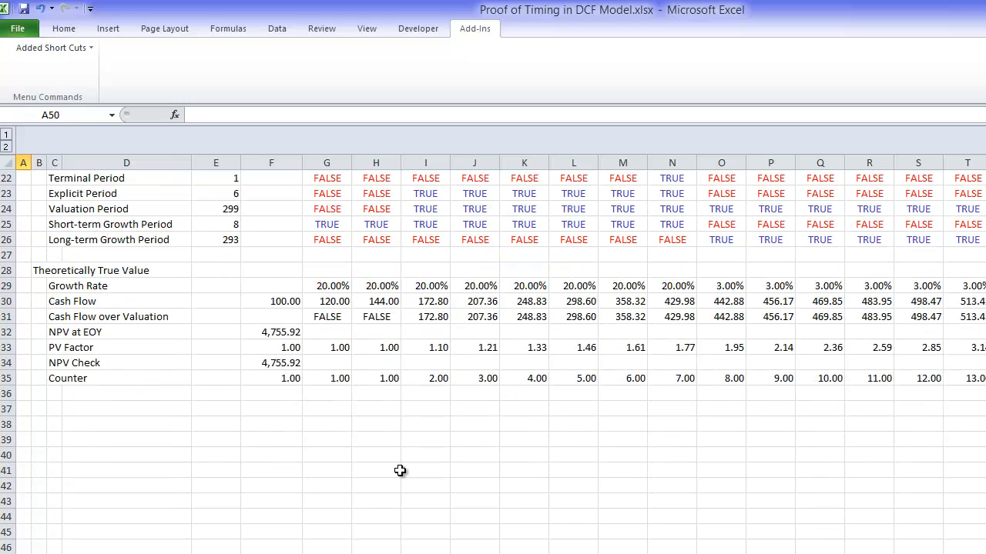
key(Up)
key(Up)
key(Up)
key(Up)
key(Up)
key(Up)
key(Up)
key(Up)
key(Up)
key(Up)
key(Up)
key(Up)
key(Up)
key(Up)
key(Right)
key(Right)
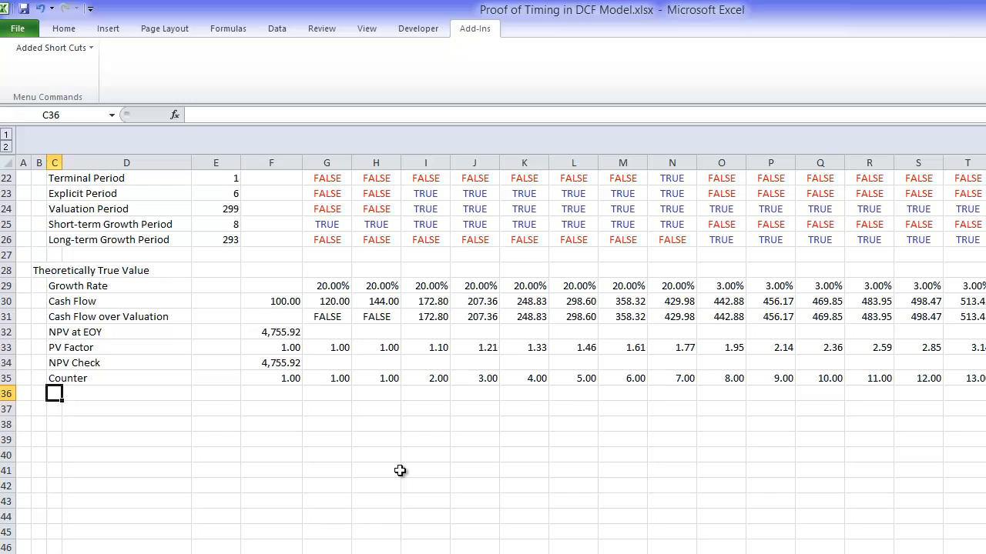
text(Adjuste)
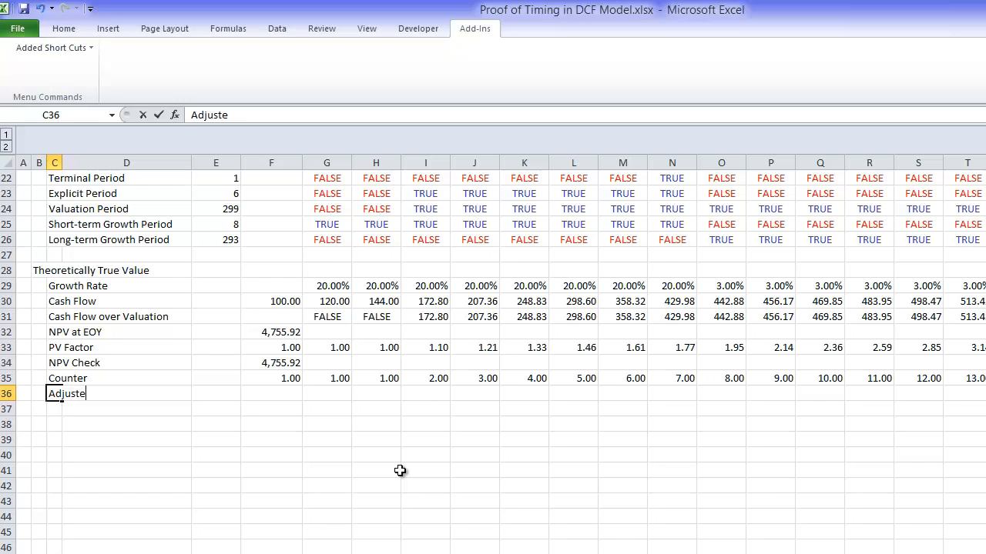
text(d of 1/2 T)
key(BackSpace)
text(Y)
shift+click(400, 471)
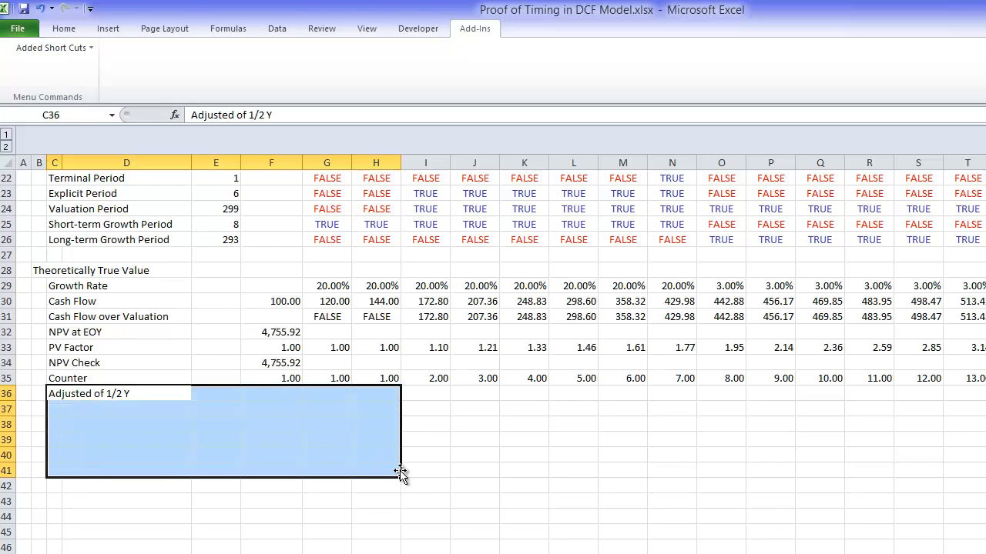
text(ea)
key(Escape)
key(Left)
key(Right)
key(F2)
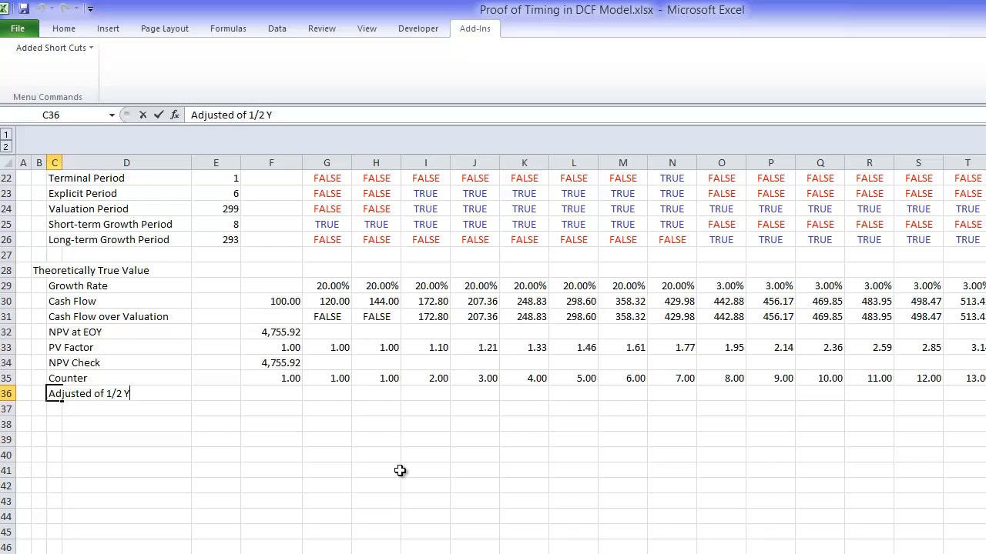
text(ear)
key(Return)
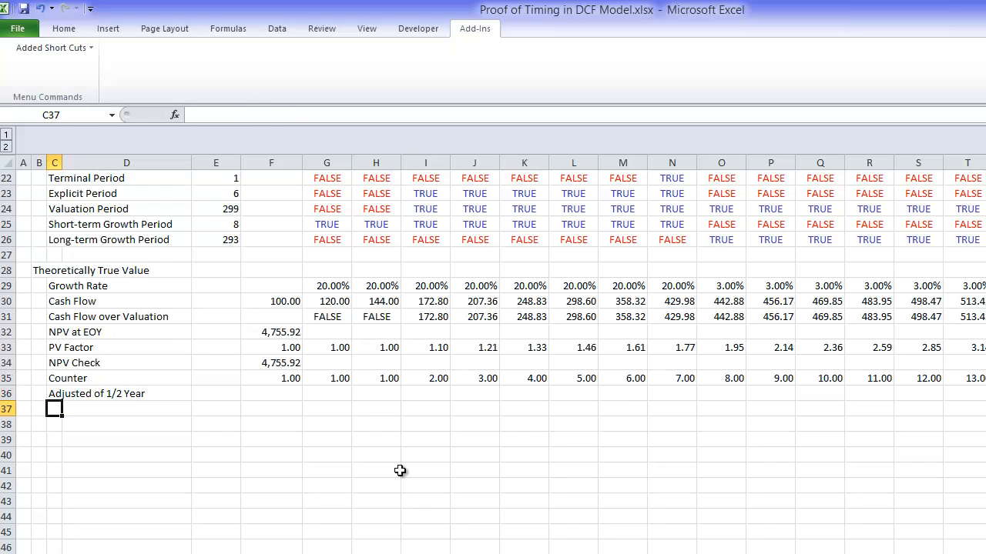
Step: Set the Counter row's starting value in F35 to 0 and review the first periods of the row
key(Up)
key(Right)
key(Down)
key(Right)
key(Right)
key(Right)
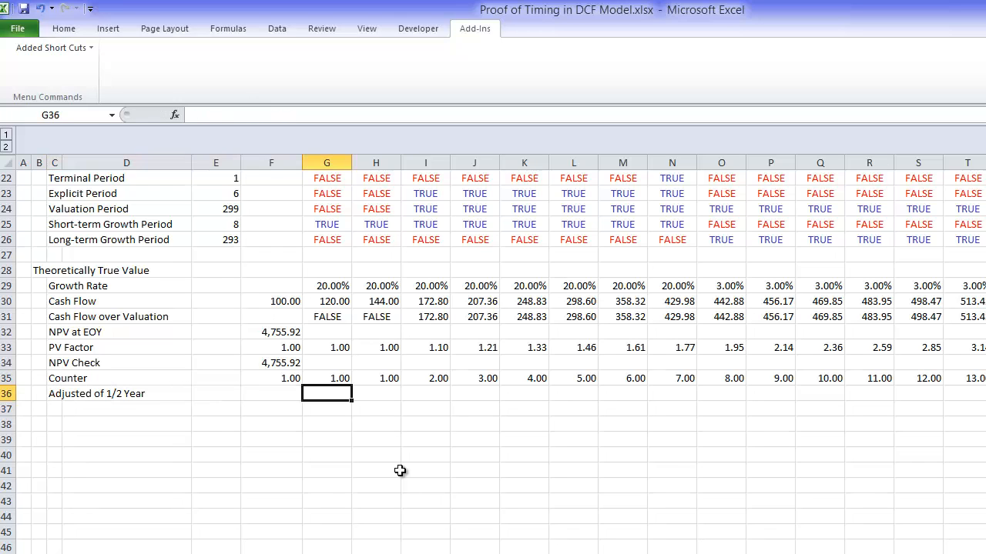
key(Right)
key(Right)
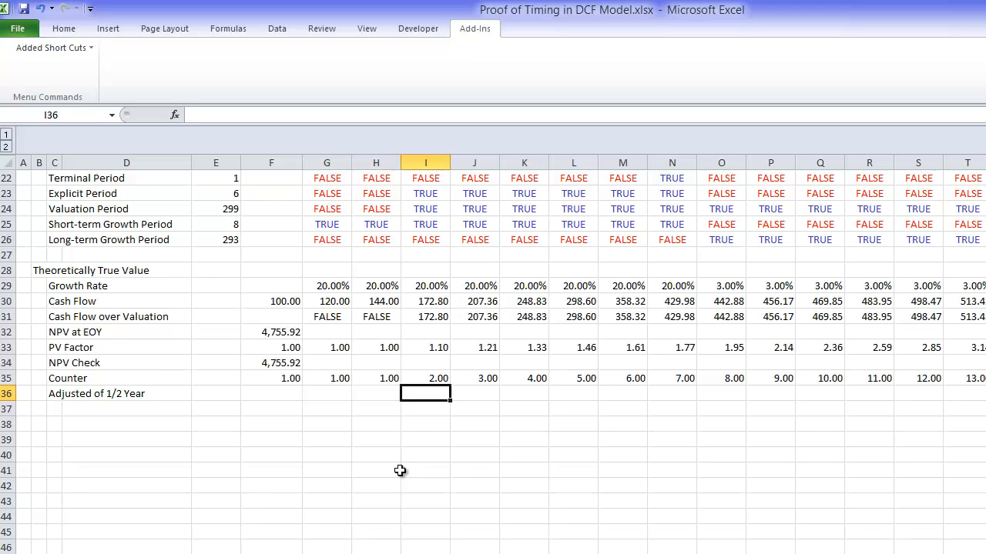
key(Up)
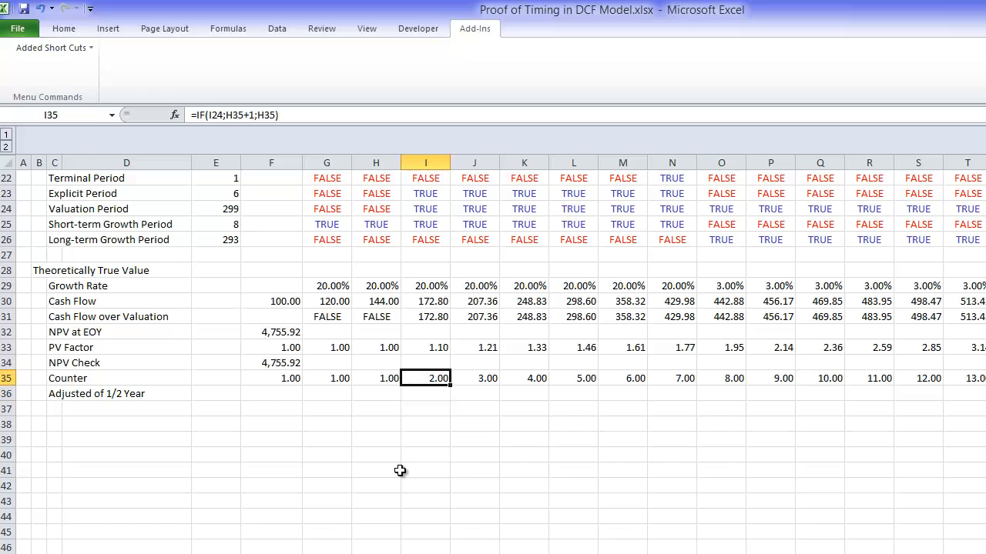
key(Left)
key(Left)
key(Left)
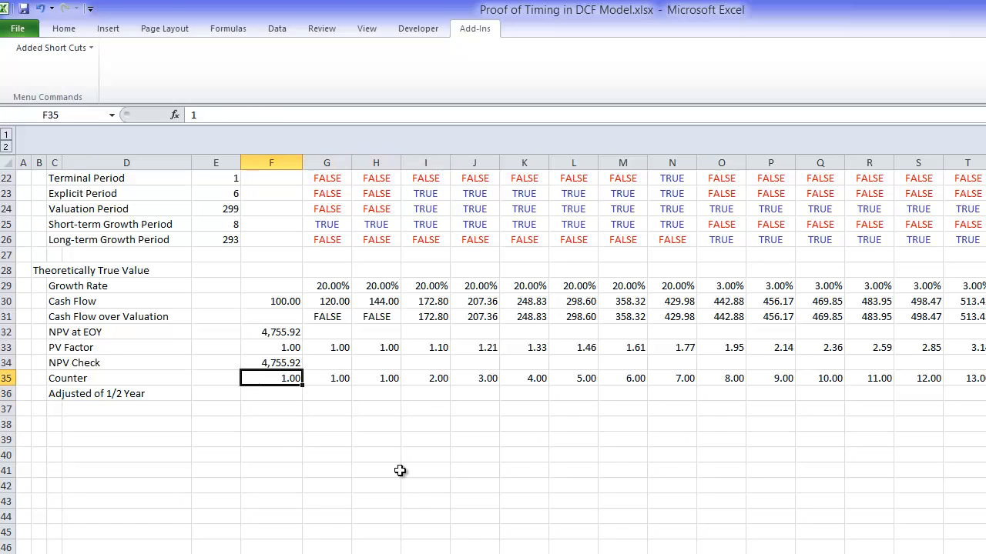
text(0)
key(Return)
key(Up)
key(Right)
key(Right)
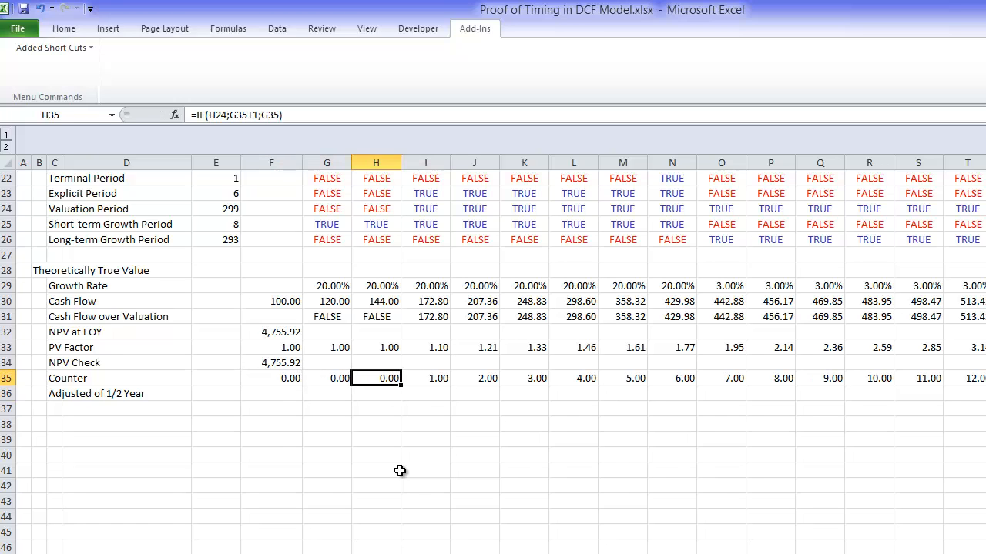
key(Right)
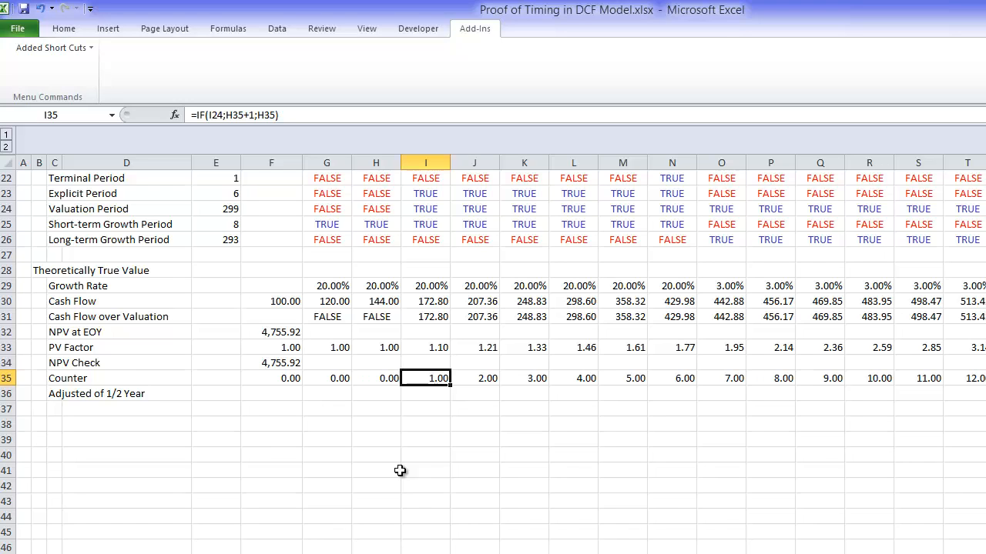
key(Right)
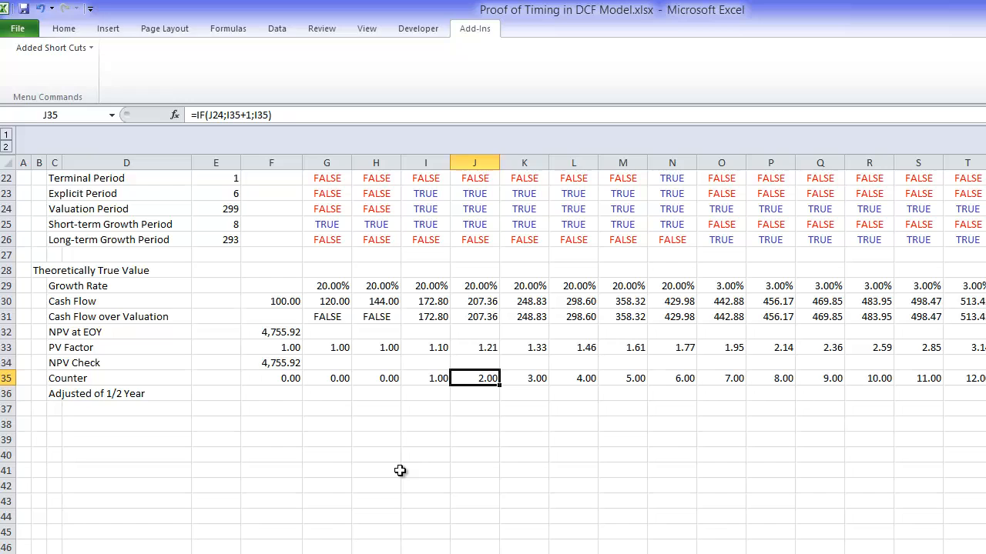
key(Down)
key(Left)
key(Left)
key(Left)
key(Left)
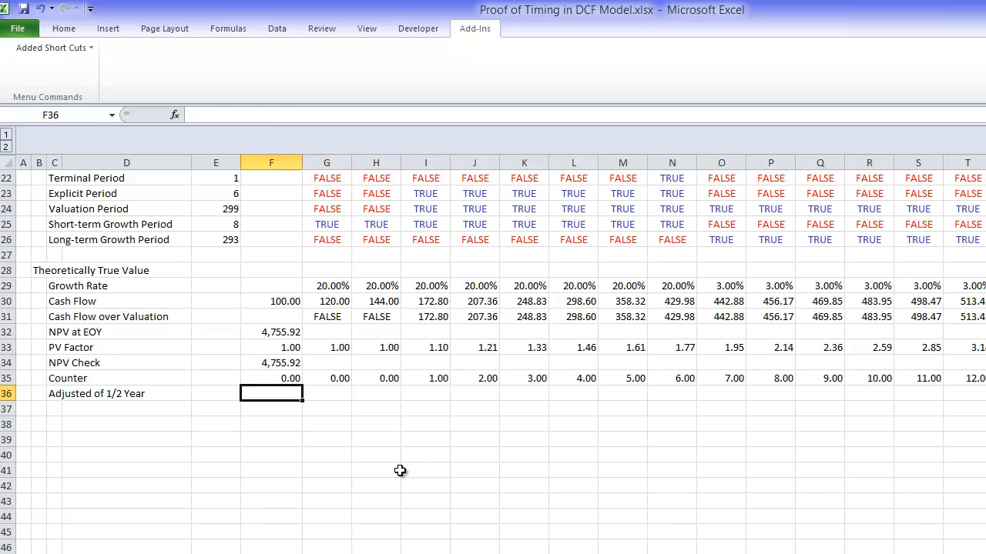
text(=if()
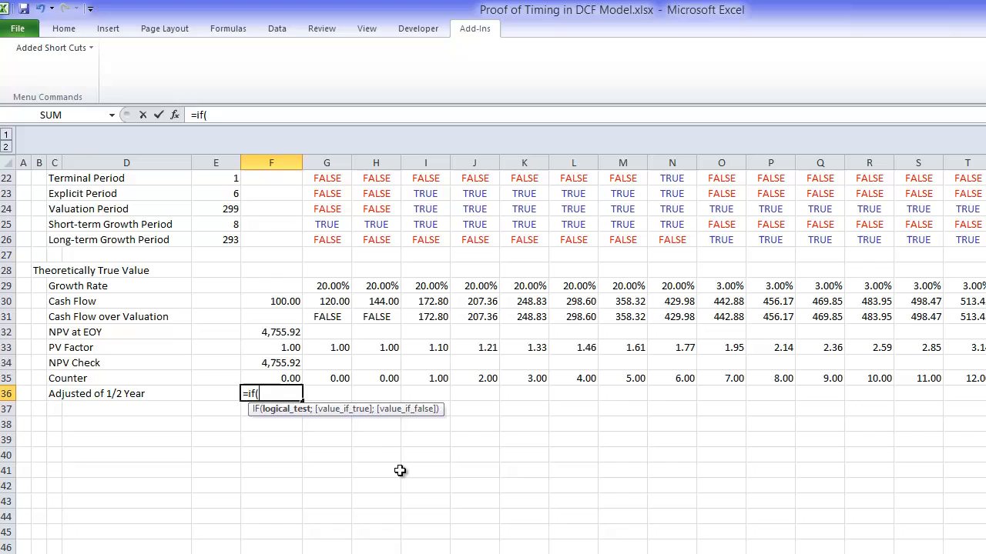
key(Up)
key(Escape)
Step: Enter =IF(G24;G35-0.5) in G36 to take half a year off the Counter during the Valuation Period
key(Right)
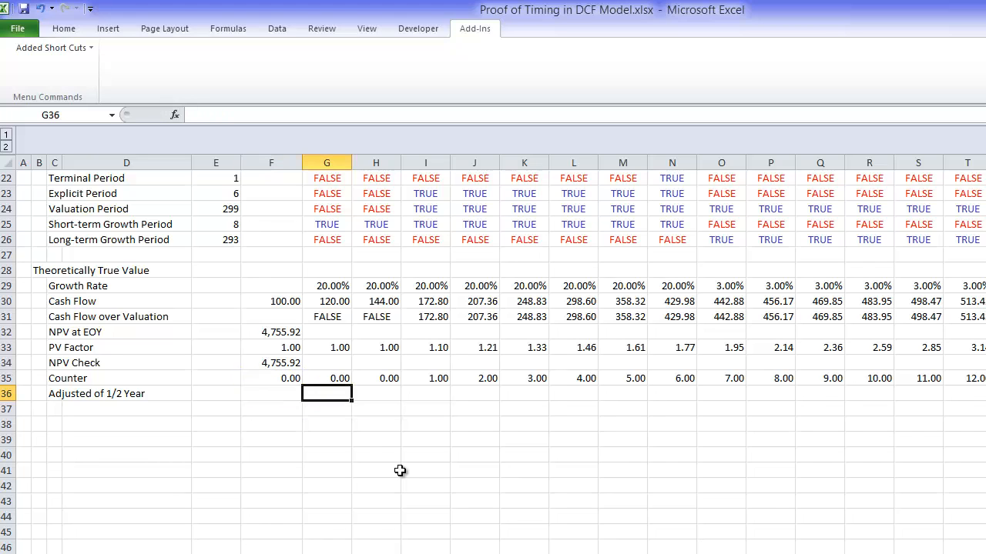
text(=if()
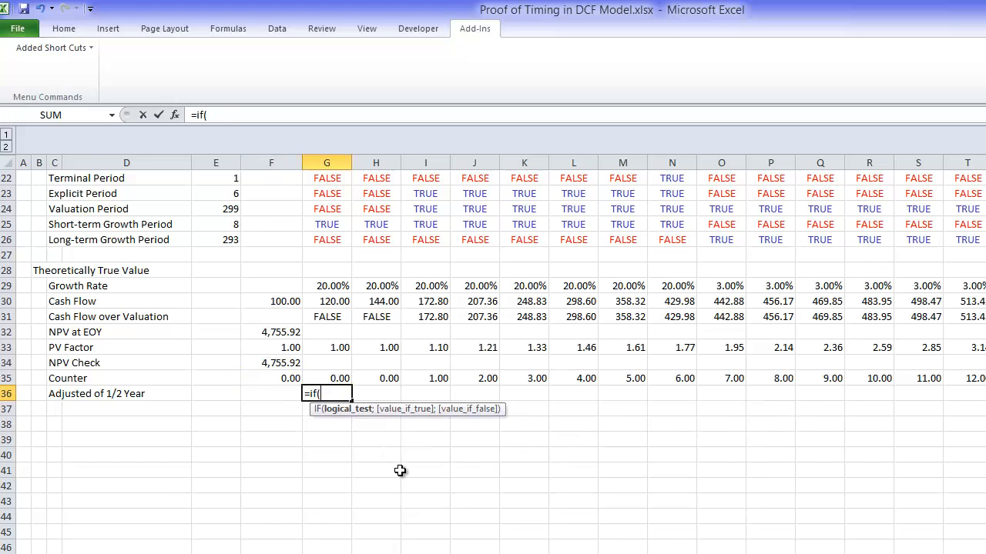
key(Up)
key(Up)
key(Up)
key(Up)
key(Up)
key(Up)
key(Up)
key(Up)
key(Up)
key(Up)
key(Up)
key(Up)
key(Up)
key(Down)
key(Down)
key(Up)
text(;)
Step: Fill the Adjusted of 1/2 Year formula from G36 across all the year columns
key(Up)
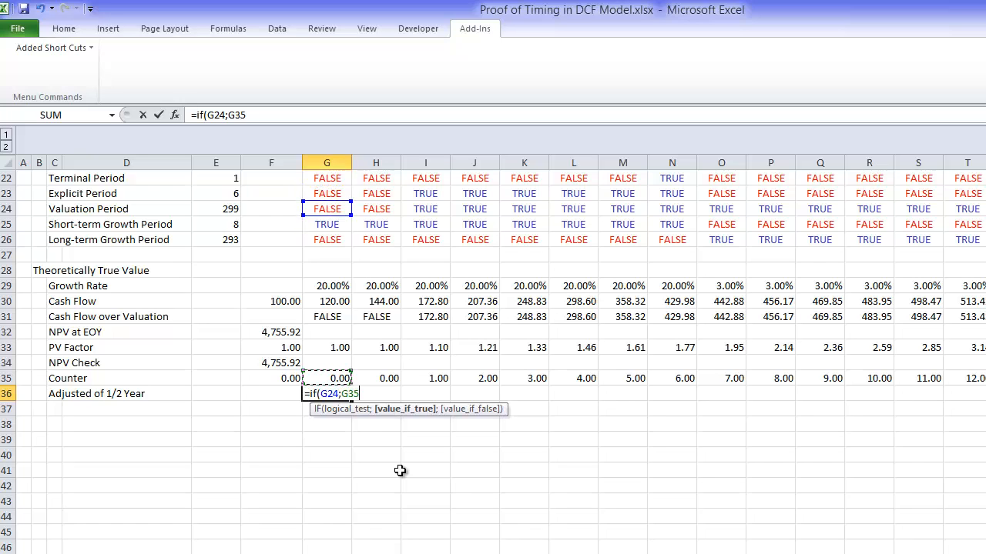
text(-.5)
key(Return)
key(Up)
key(ctrl+shift+Right)
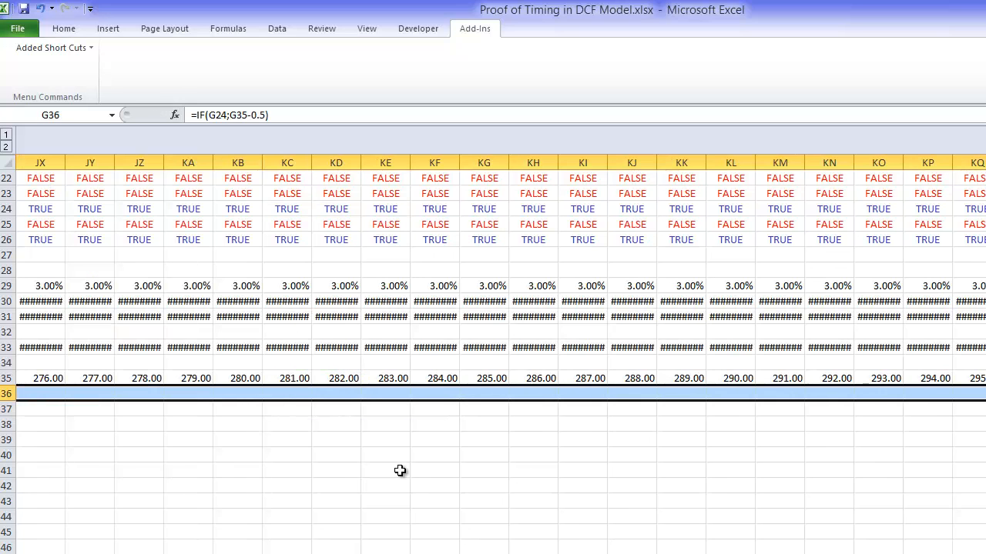
key(ctrl+r)
key(Left)
key(Left)
key(Left)
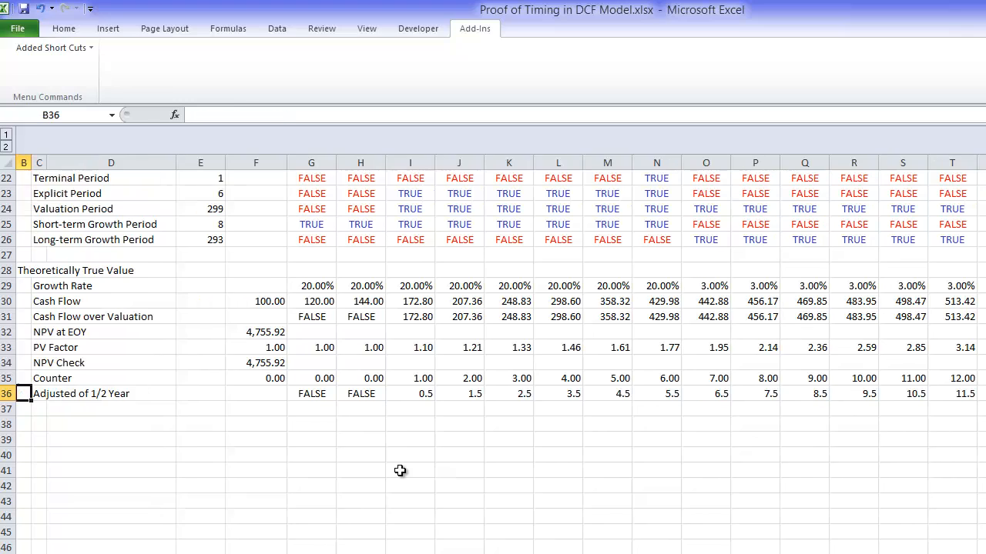
key(Down)
key(Left)
key(Left)
key(Right)
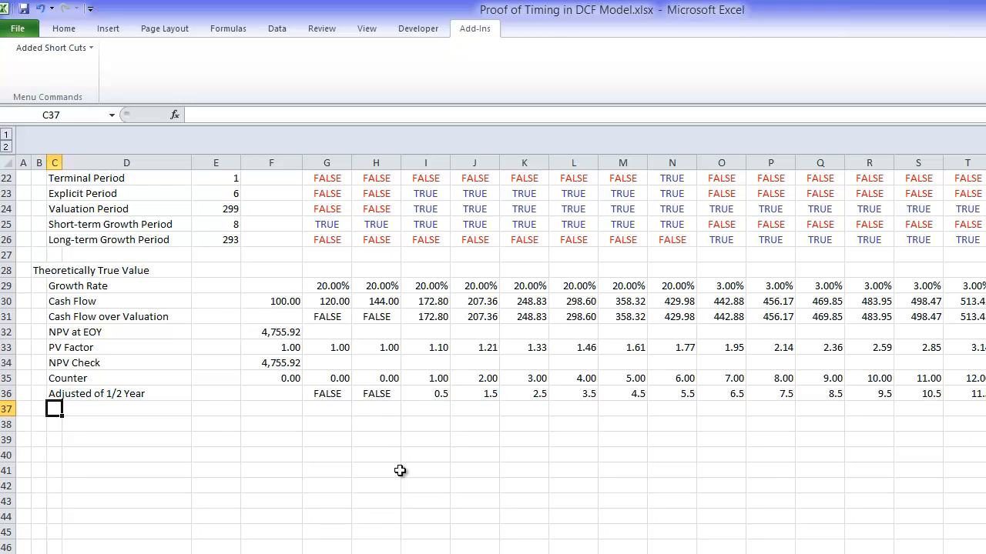
Step: Enter the row label "PV Factor with 1/2 Year" in C37, under Adjusted of 1/2 Year
text(PV Fa)
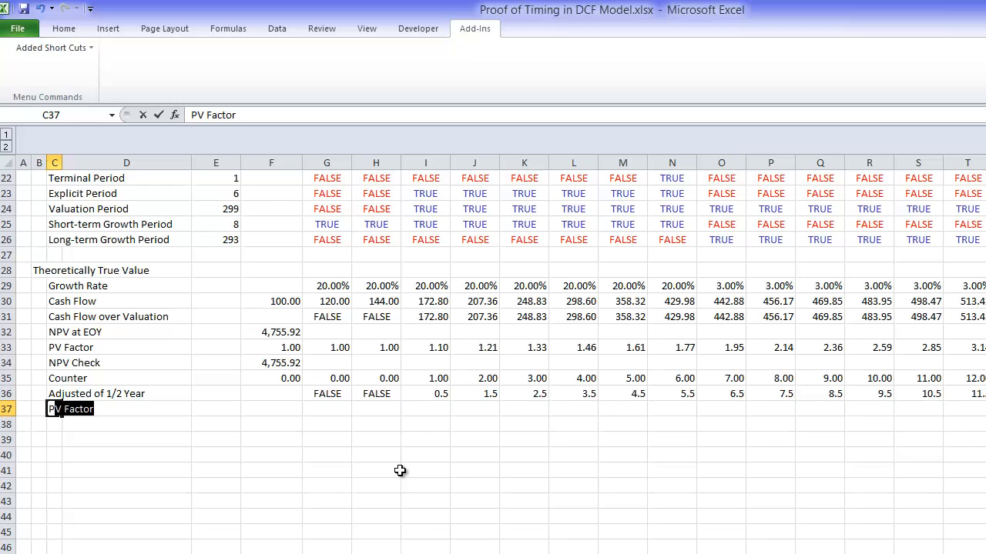
text(ctor with 1)
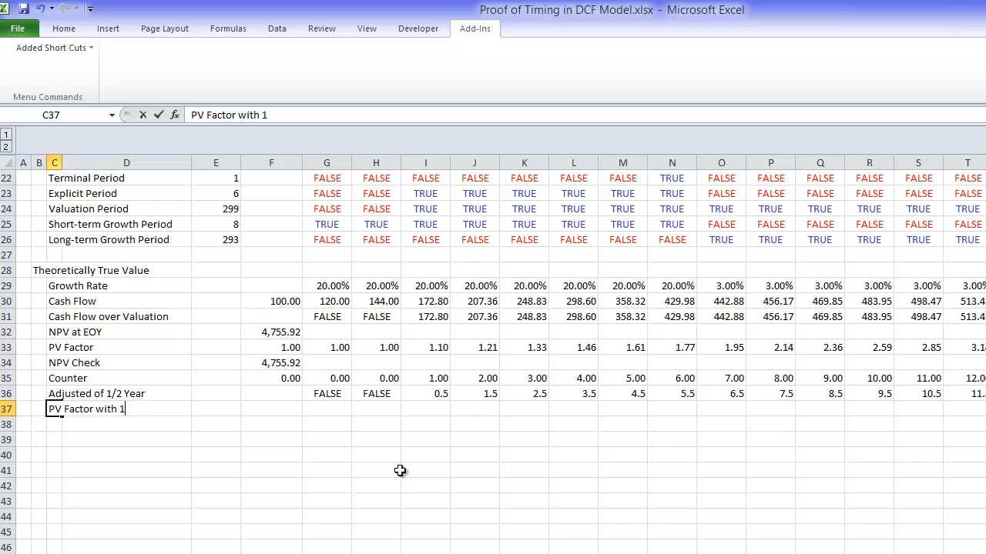
text(/2 Year)
key(Return)
Step: Enter =1/(1+$E$17)^G36 in G37 to discount at the WACC over the half-year adjusted period
key(Up)
key(Right)
key(Right)
key(Right)
key(Right)
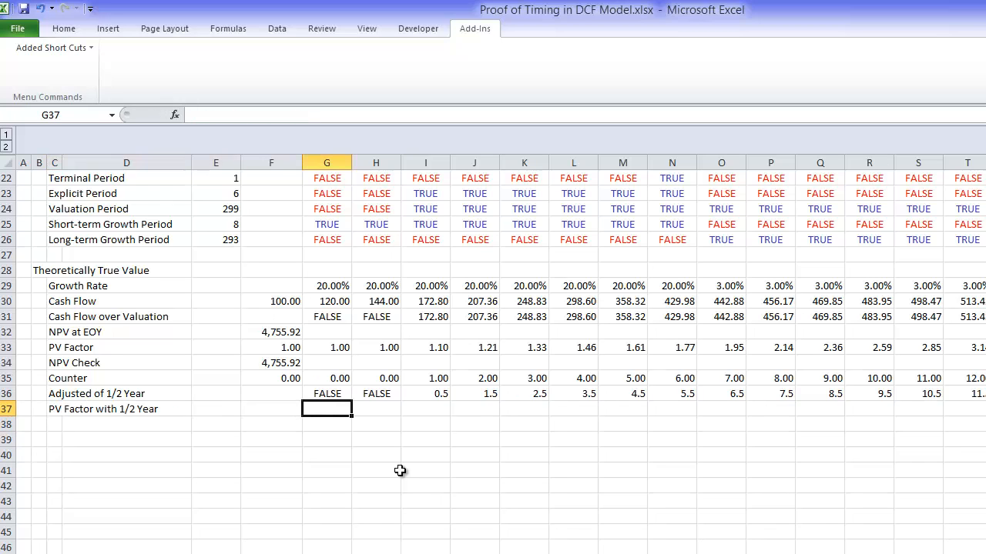
text(=1/(1+)
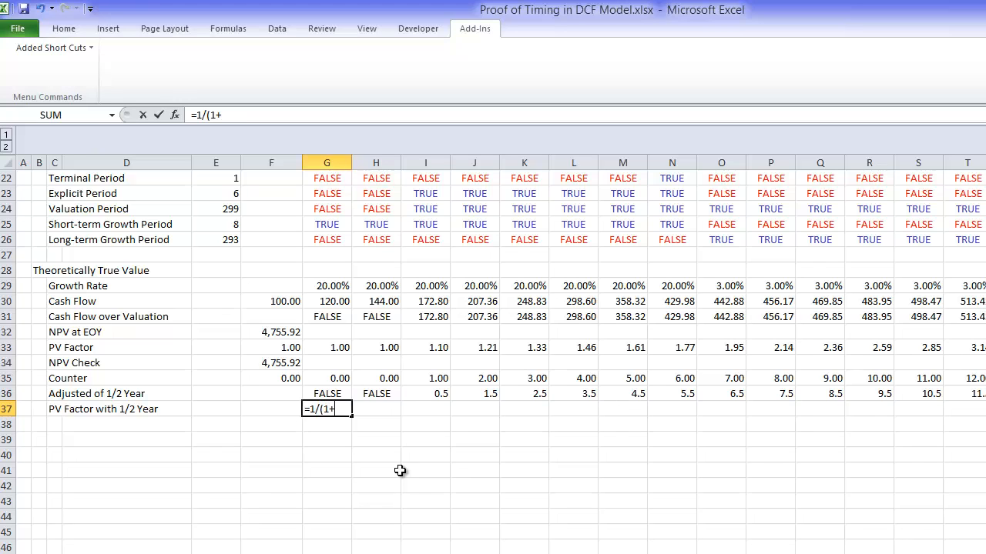
key(Up)
key(Up)
key(Up)
key(Up)
key(Up)
key(Up)
key(Up)
key(Up)
key(Up)
key(Up)
key(Up)
key(Up)
key(Up)
key(Up)
key(Up)
key(Up)
key(Up)
key(Up)
key(Up)
key(Up)
key(Down)
key(Down)
key(Down)
key(Down)
key(Down)
key(Down)
key(Down)
key(Down)
key(Down)
key(Down)
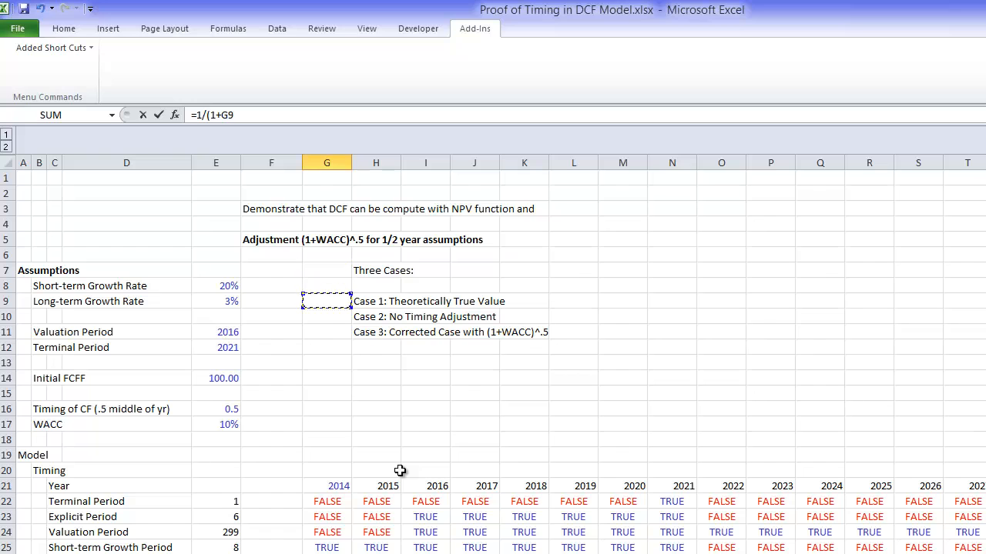
key(Left)
key(Left)
key(F4)
text()^)
click(400, 471)
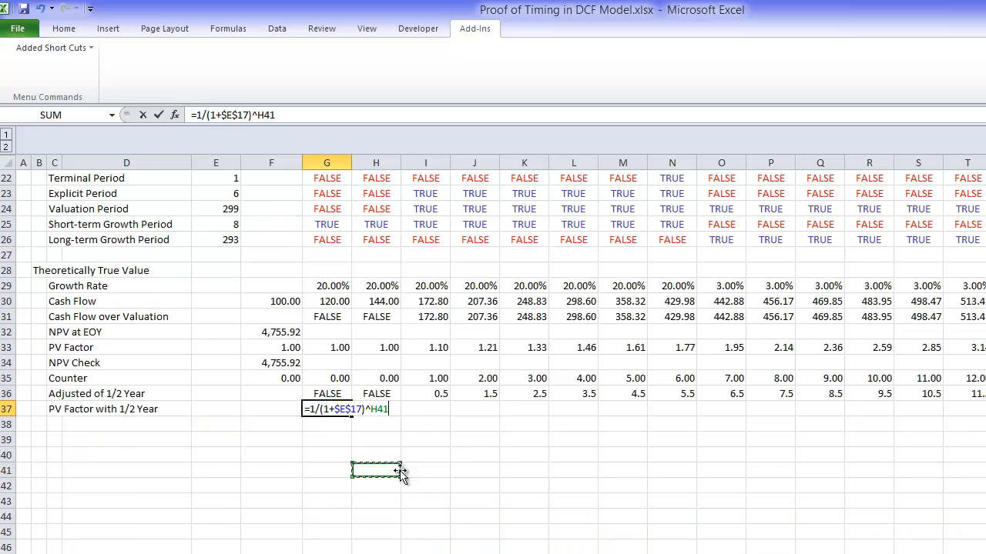
key(Up)
key(Up)
key(Up)
key(Up)
key(Up)
key(Left)
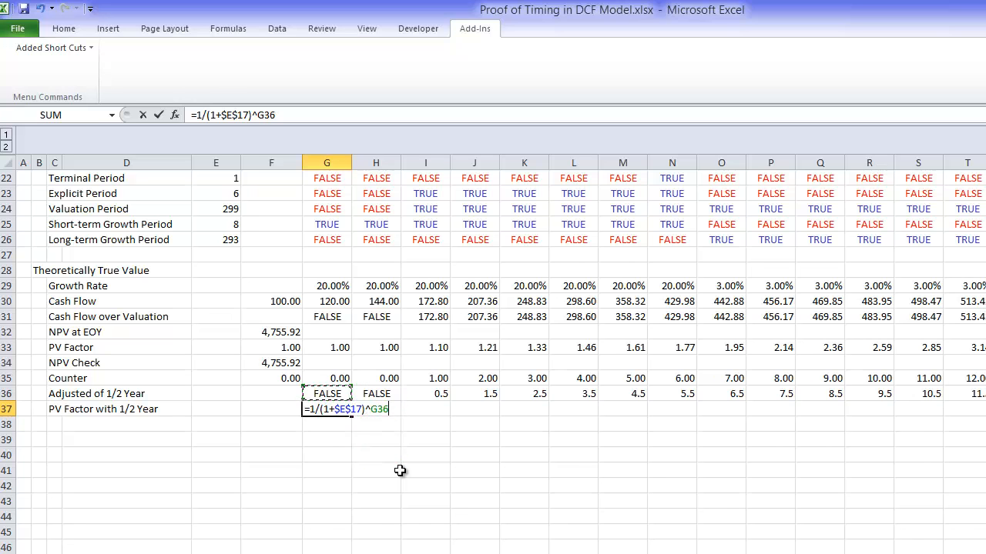
key(Return)
Step: Fill the PV Factor with 1/2 Year formula from G37 across all the year columns
key(Up)
key(ctrl+shift+Right)
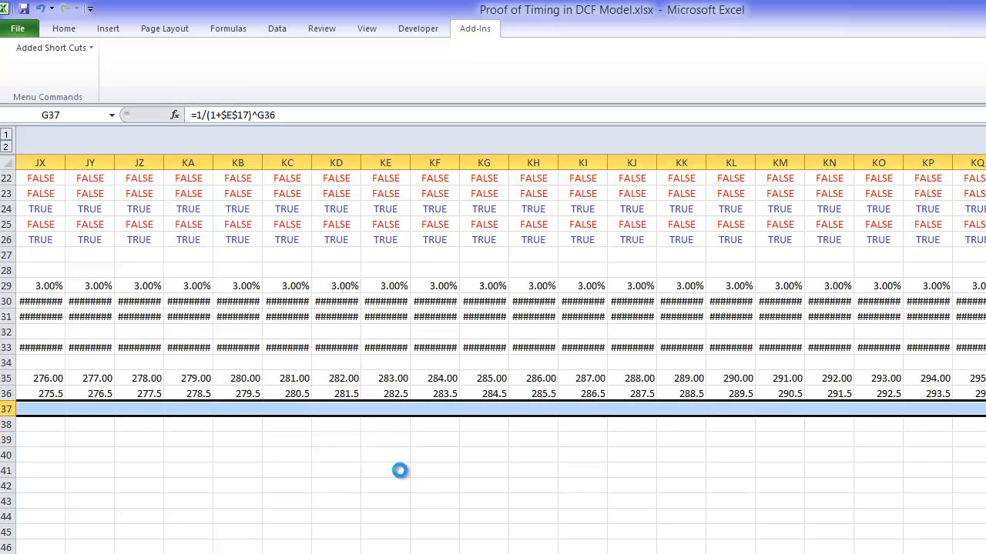
key(ctrl+r)
key(Left)
key(Right)
key(Left)
key(Left)
key(Left)
key(Left)
key(Left)
key(Left)
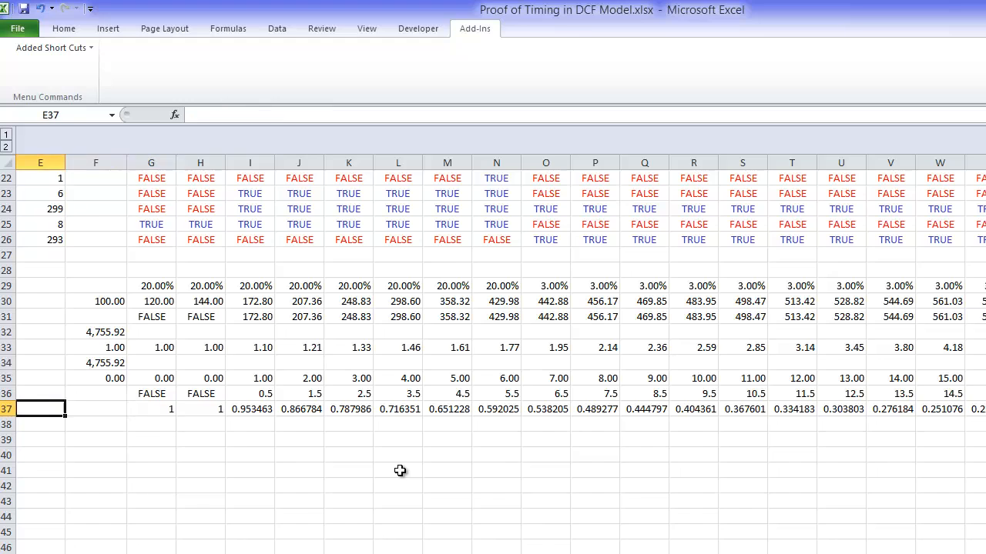
Step: Enter the row label "Theoretical Value with 1/2 Year" in C38
key(Down)
key(Right)
key(Right)
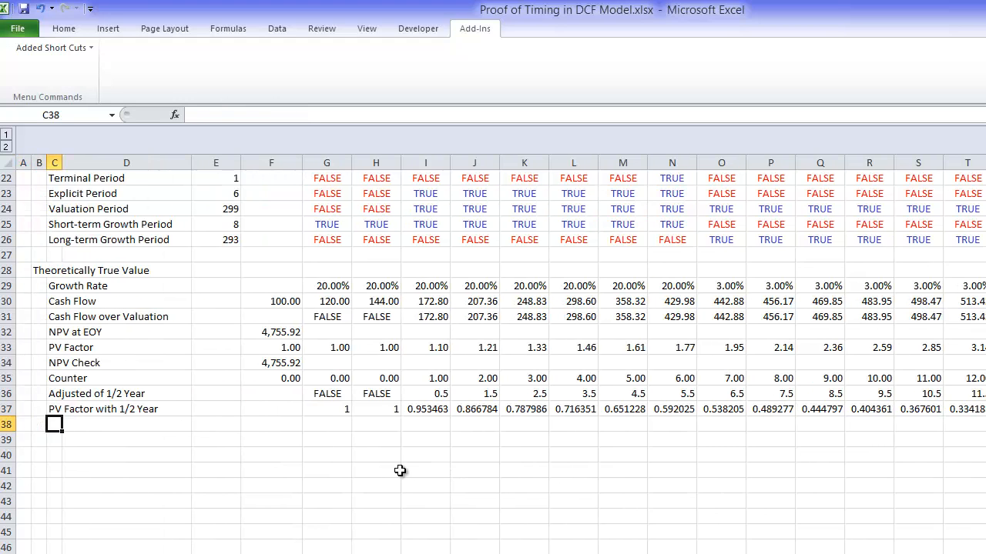
text(Th)
key(BackSpace)
text(heoretical Value with)
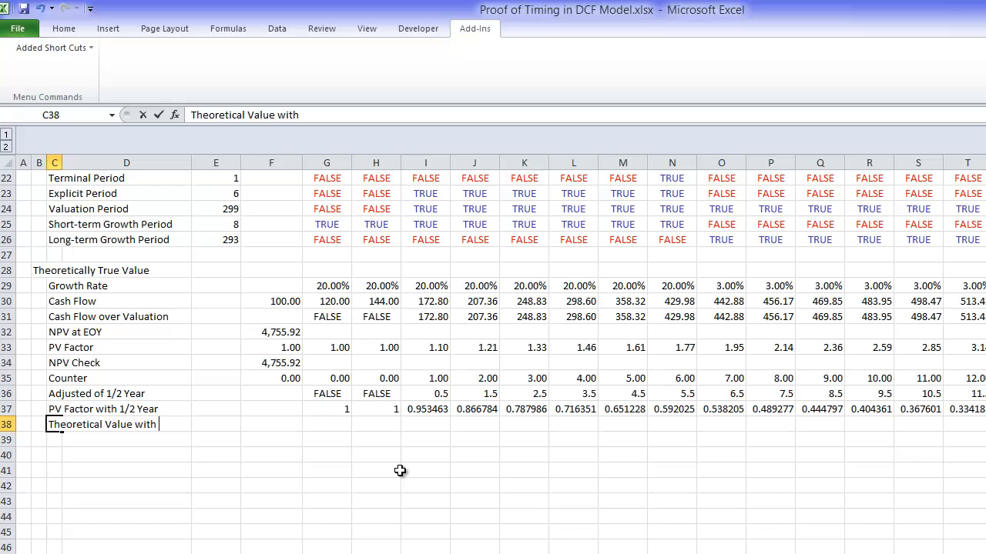
text( 1/2 Year)
key(Return)
Step: Format the PV Factor with 1/2 Year row from G37 across all years as numbers with two decimals
key(Up)
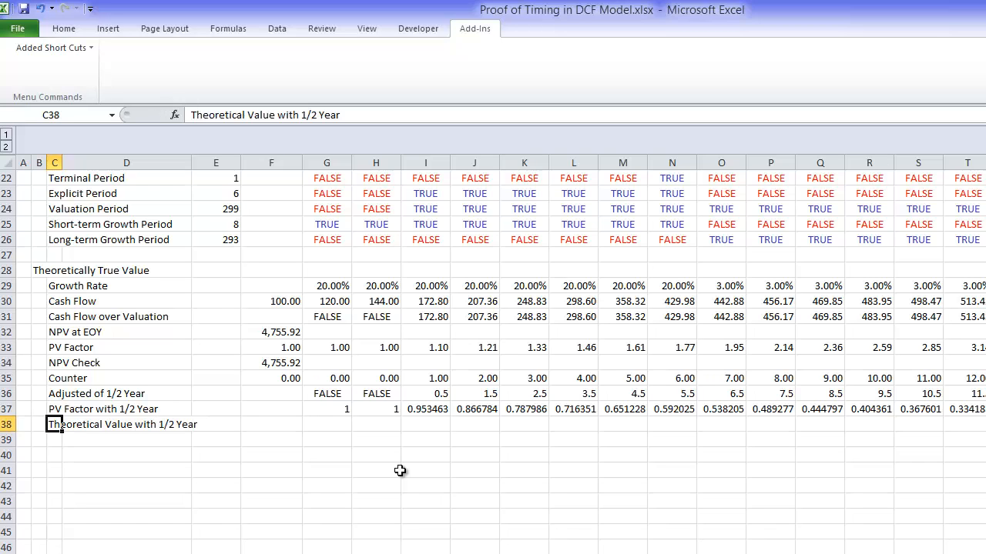
key(Right)
key(Right)
key(Up)
key(Right)
key(Right)
key(ctrl+shift+Right)
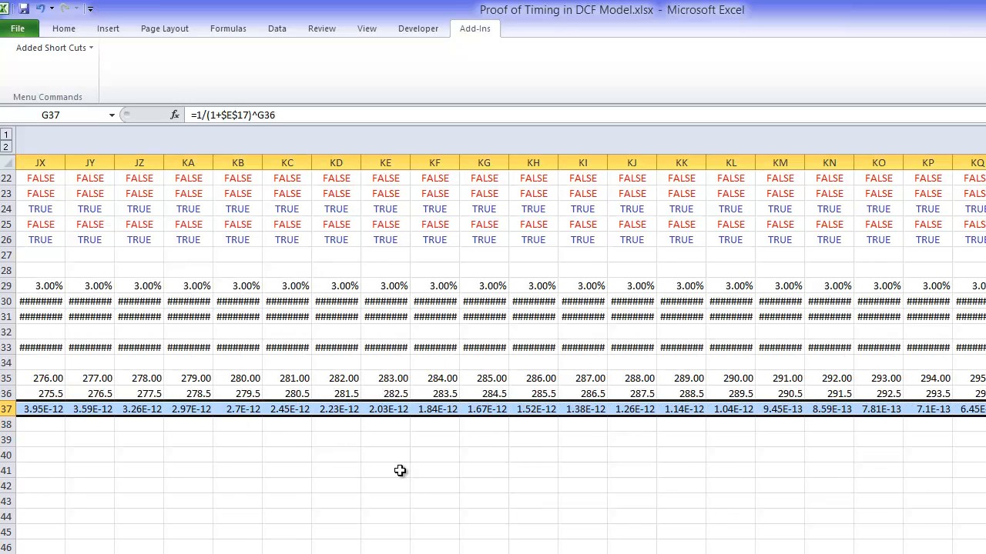
key(ctrl+shift+1)
Step: Enter =SUMPRODUCT(G31:KU31*G37:KU37) in F38 to value the cash flows with the half-year PV factors
key(Left)
key(Down)
text(=sum)
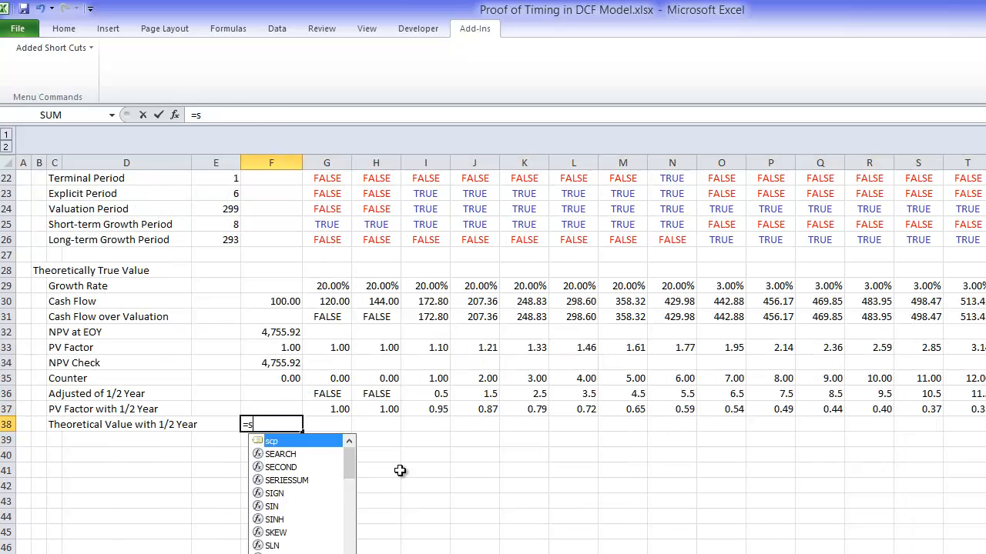
key(Down)
key(Down)
key(Down)
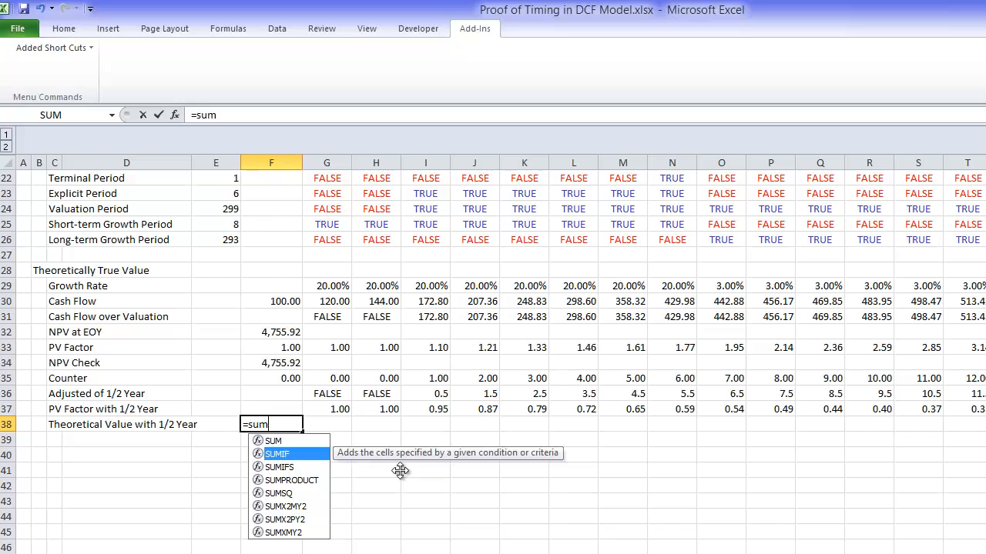
key(Tab)
key(Up)
key(Up)
key(Up)
key(Up)
key(Up)
key(Up)
key(Up)
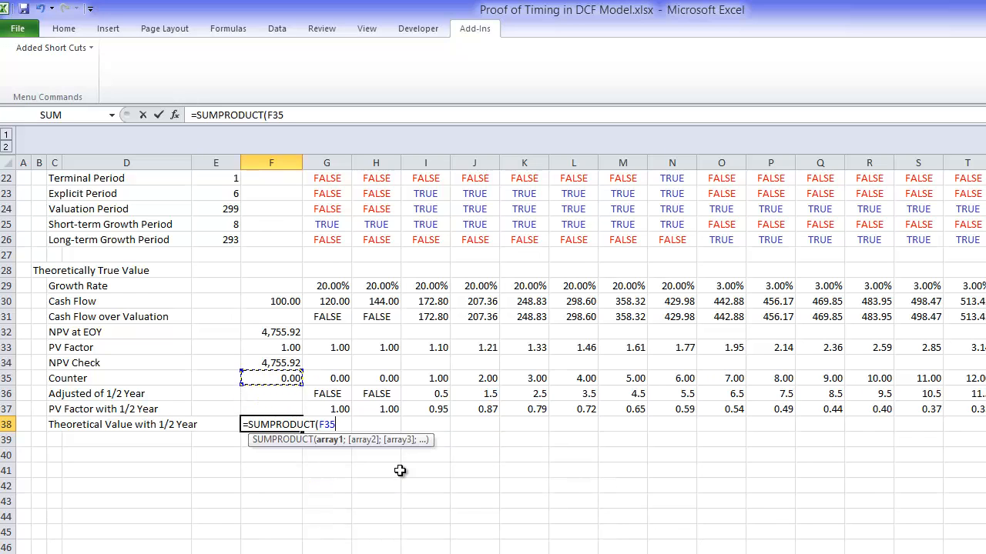
key(Right)
key(ctrl+shift+Right)
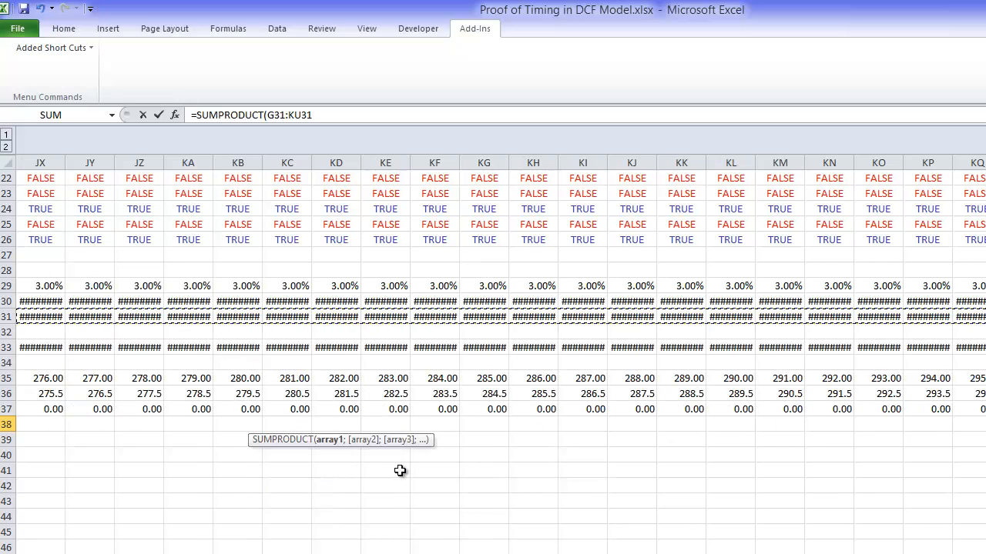
key(Left)
key(Left)
key(Left)
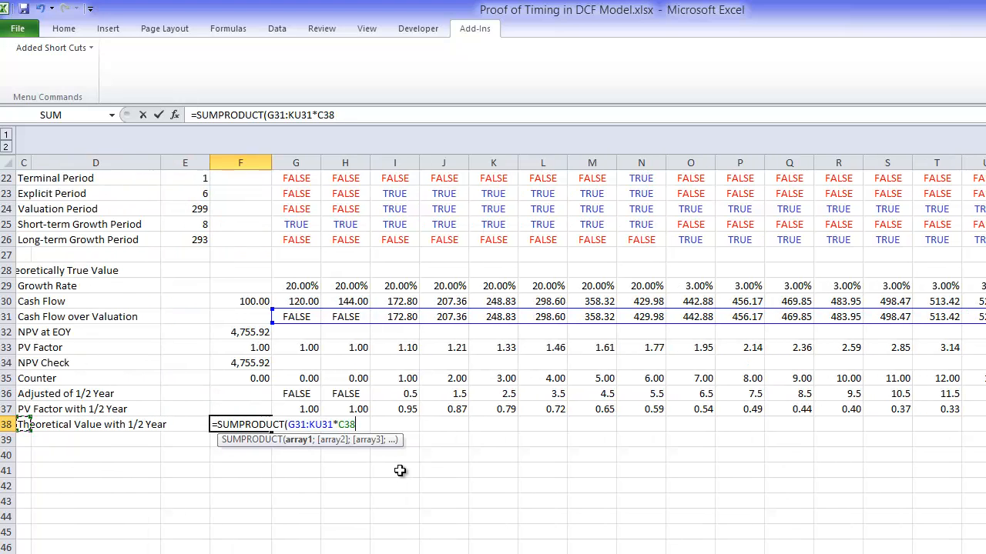
key(Up)
key(Right)
key(Right)
key(Right)
key(Right)
key(ctrl+shift+Right)
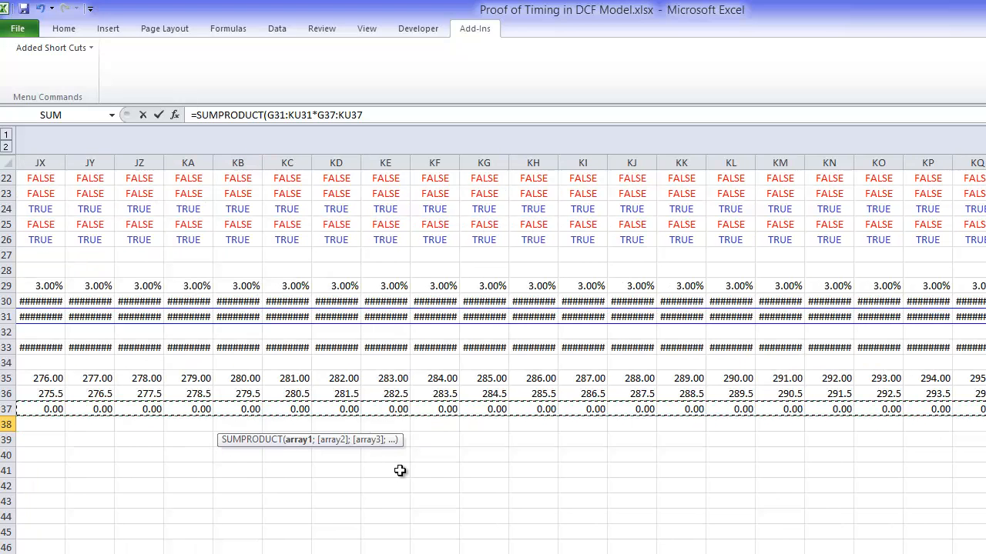
key(ctrl+Return)
Step: Format the Theoretical Value with 1/2 Year in F38 with a thousands separator and two decimals
key(Left)
key(Left)
key(Left)
key(Left)
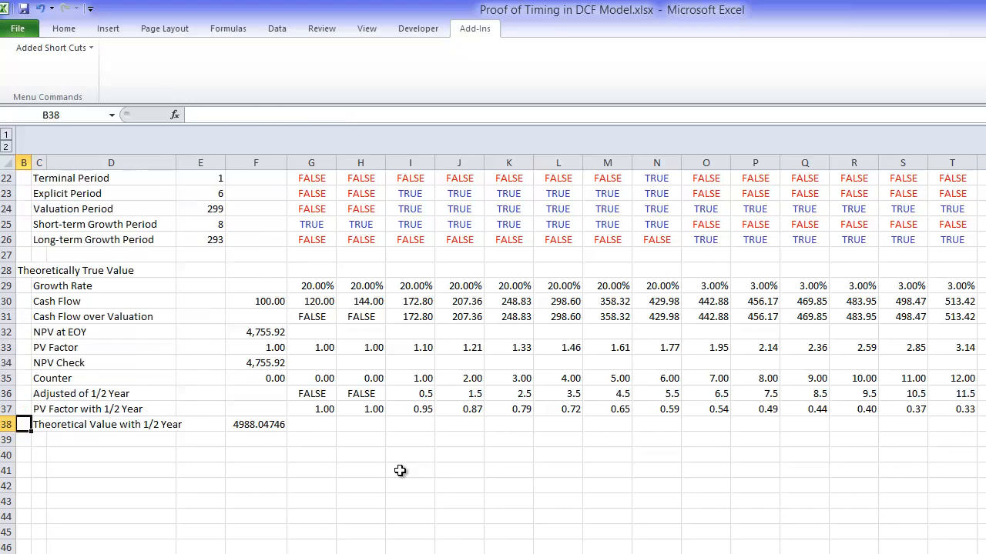
key(Right)
key(Right)
key(Right)
key(Right)
key(ctrl+shift+1)
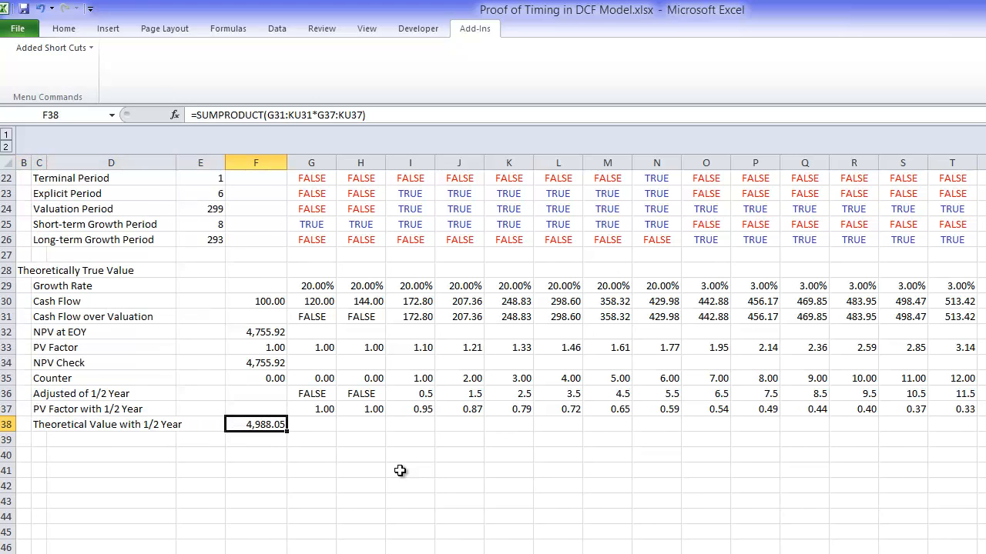
Step: Enter the row label "Check with XNPV" in C39, under Theoretical Value with 1/2 Year
key(Down)
key(Left)
key(Left)
key(Left)
key(Left)
key(Left)
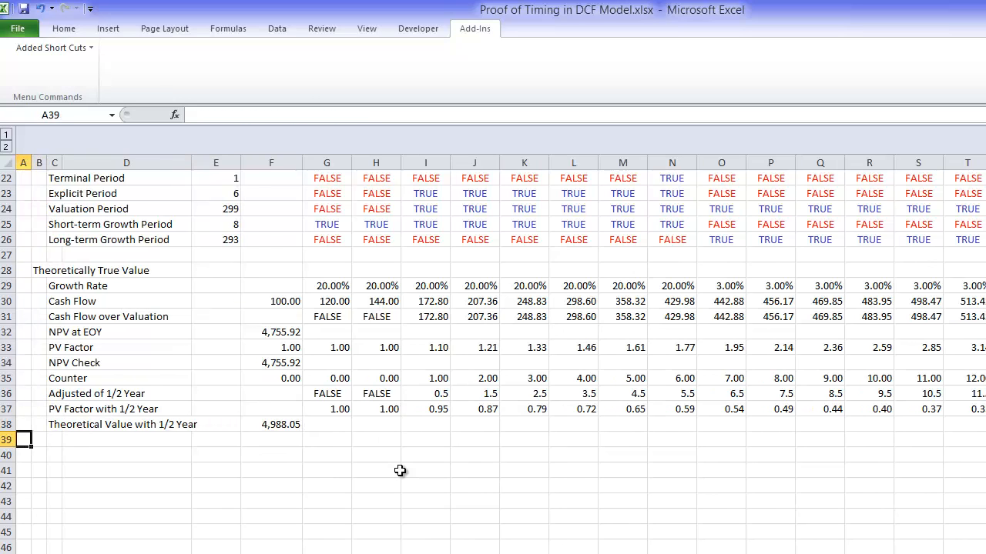
key(Down)
key(Up)
key(Right)
key(Right)
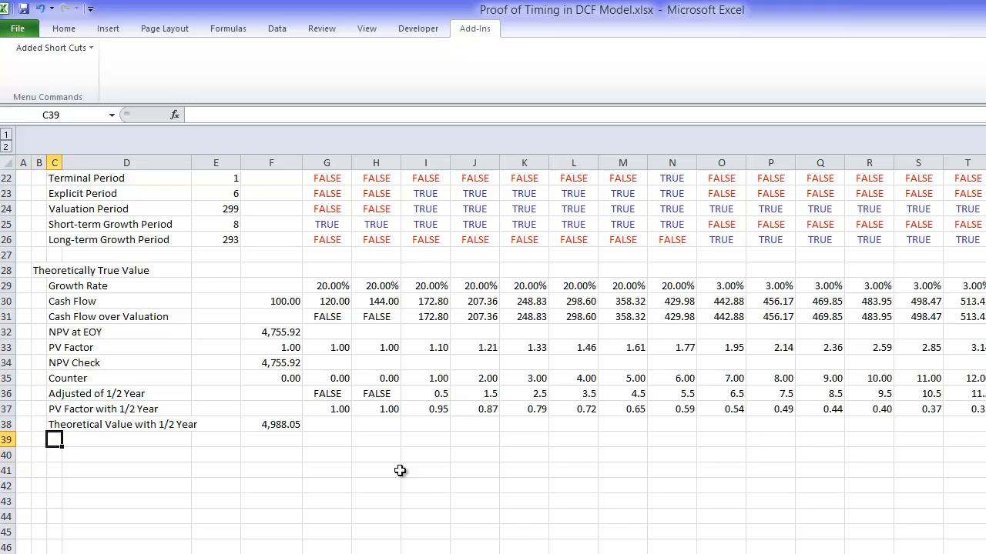
text(Check with X)
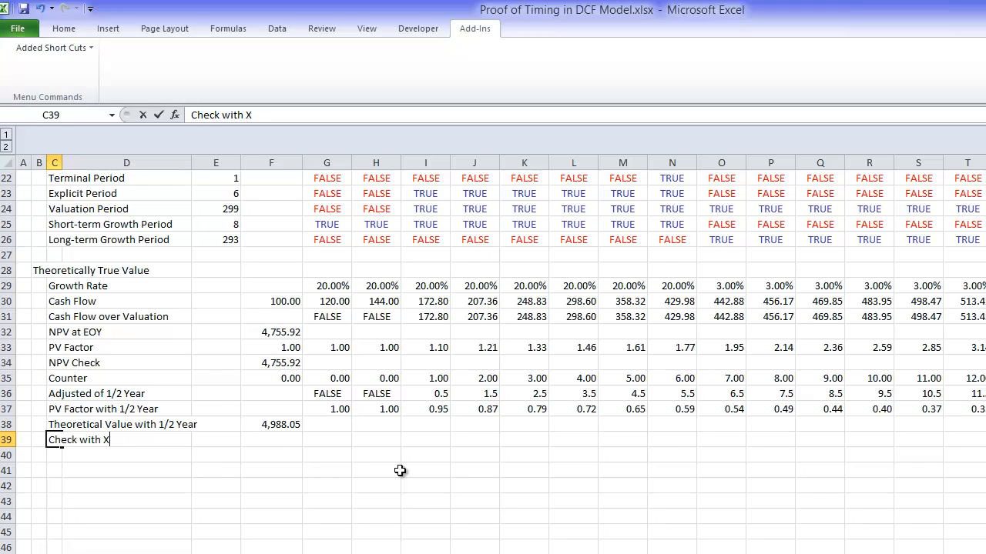
text(NOV)
key(BackSpace)
key(BackSpace)
text(PV)
key(Return)
Step: Insert a blank row 22 in the Timing section, between Year and Terminal Period
key(Up)
key(Up)
key(Up)
key(Up)
key(Up)
key(Up)
key(Up)
key(Up)
key(Up)
key(Up)
key(Up)
key(Up)
key(Up)
key(Up)
key(Up)
key(Up)
key(Up)
key(Up)
key(Up)
key(Up)
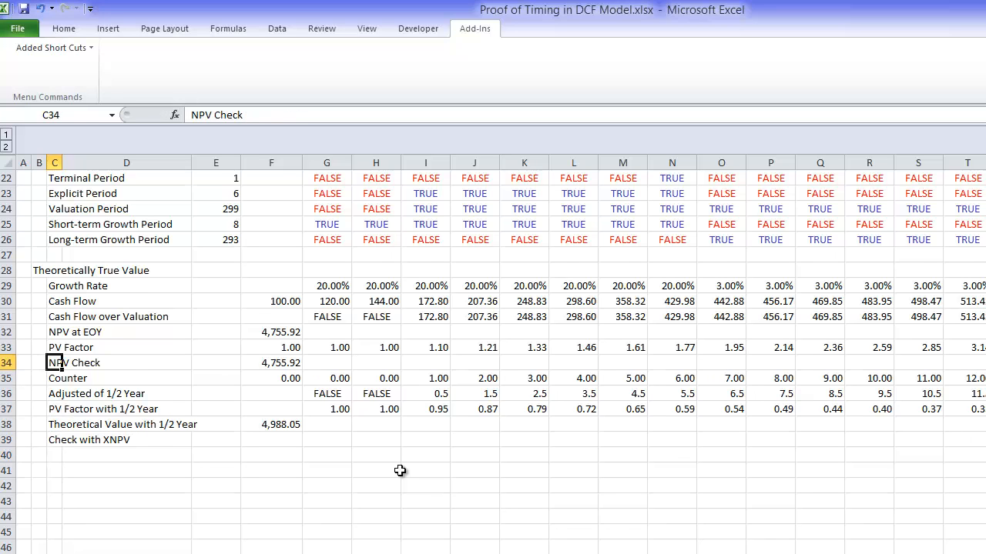
key(Up)
key(Up)
key(Up)
key(Up)
key(Up)
key(Up)
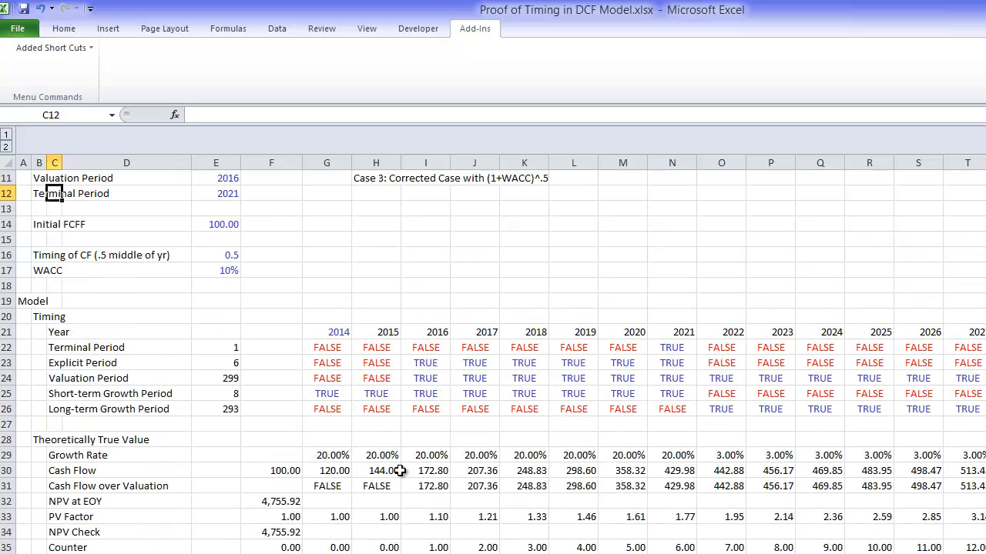
key(Down)
key(Down)
key(Down)
key(Down)
key(Down)
key(Down)
key(Down)
key(Down)
key(Down)
key(Down)
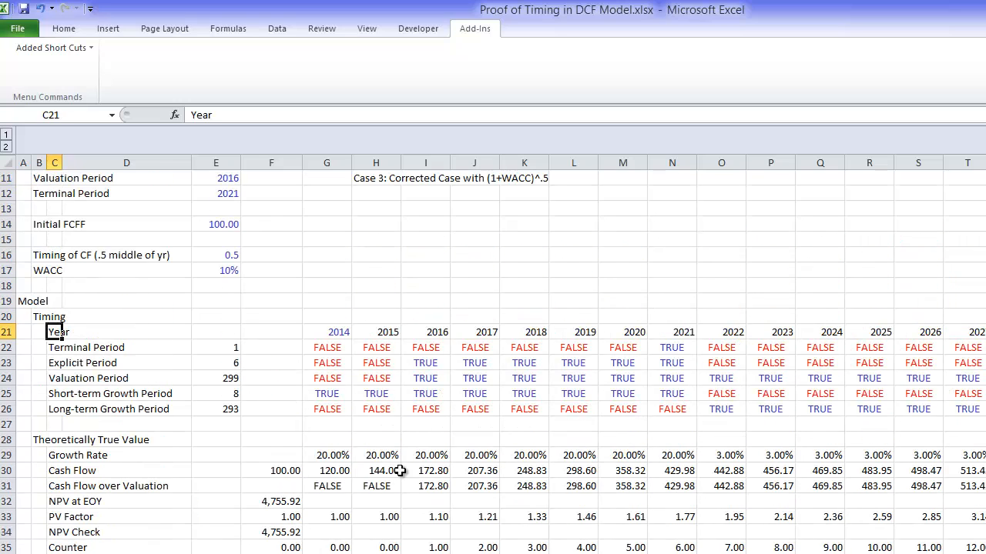
key(Up)
key(Down)
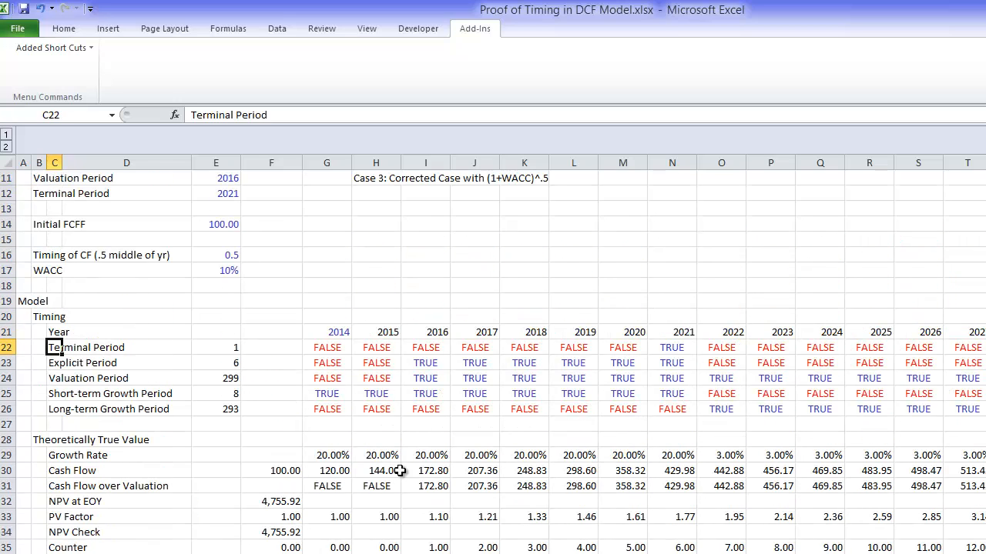
key(shift+space)
key(ctrl+shift+plus)
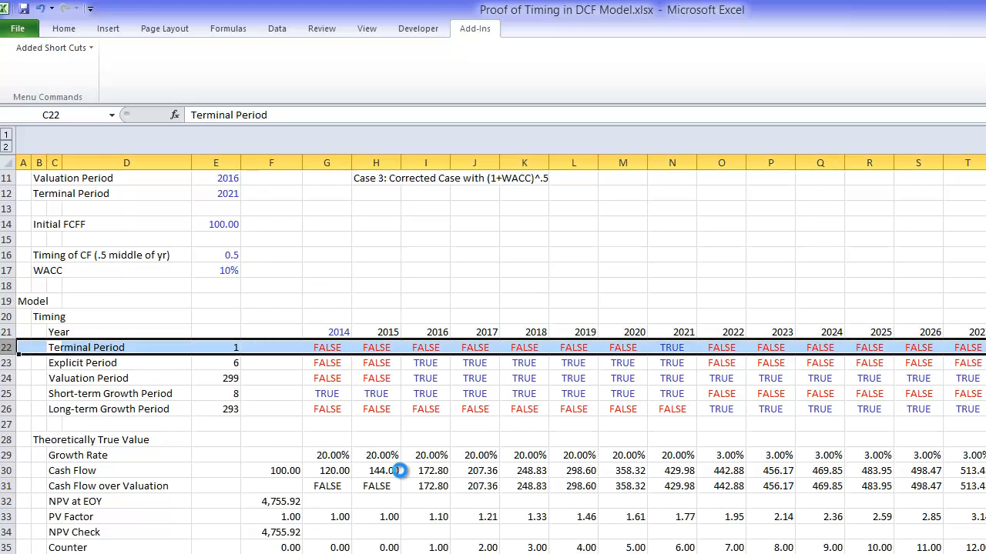
key(Right)
key(Left)
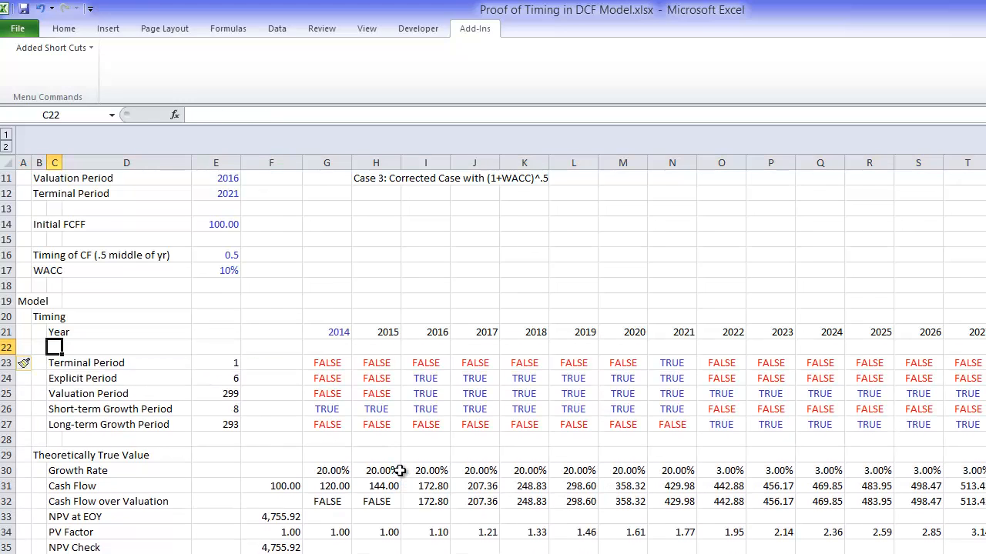
Step: Enter the row label "Date of Cash Flow" in C22, under Year
text(Date of Cash Flow)
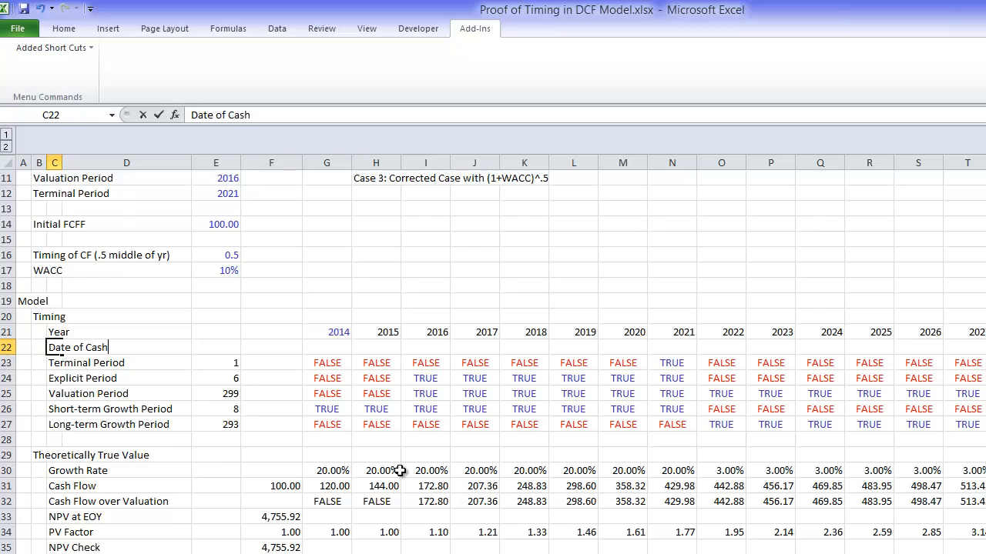
key(Return)
Step: Start a formula in G22 for the Date of Cash Flow in the 2014 column
key(Up)
key(Right)
key(Right)
key(Right)
key(Right)
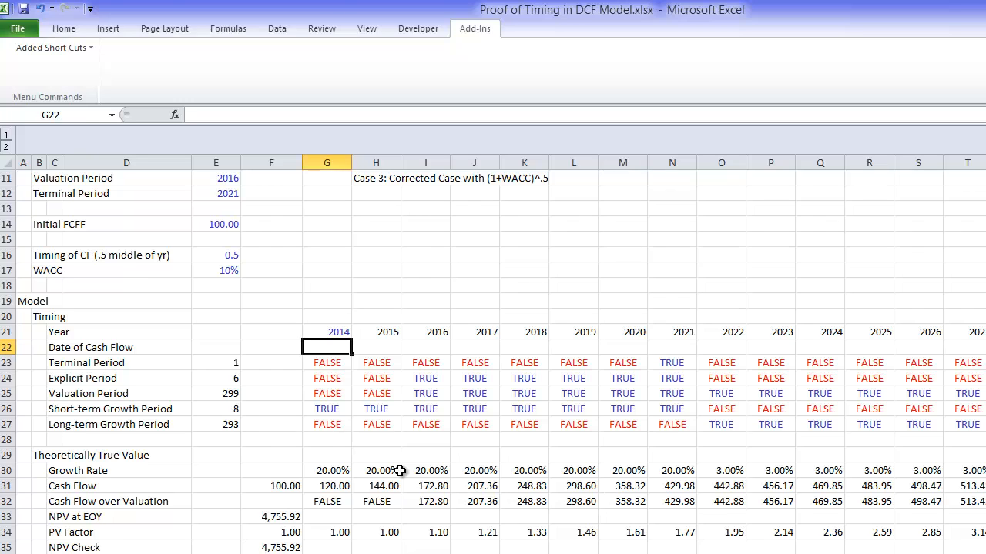
text(=i)
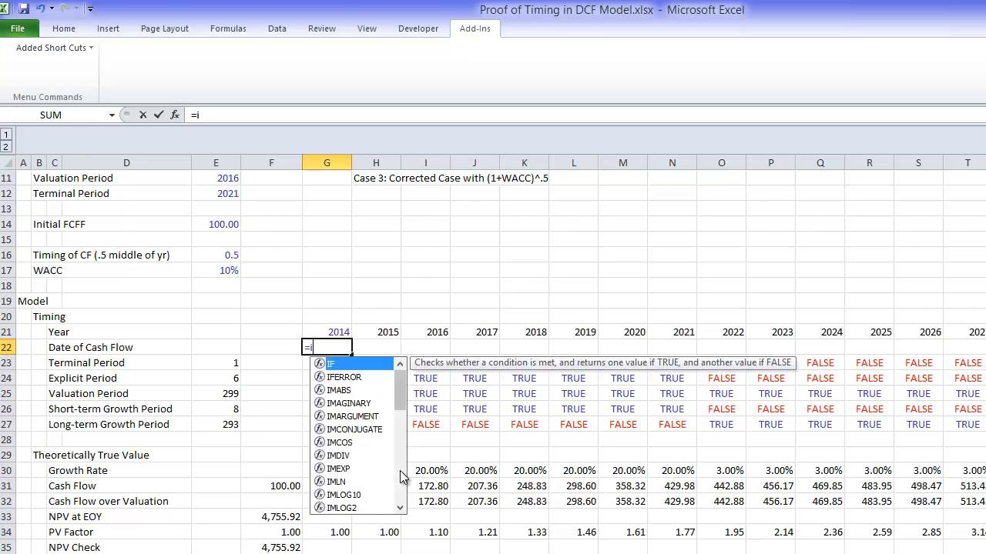
key(Escape)
text(=if()
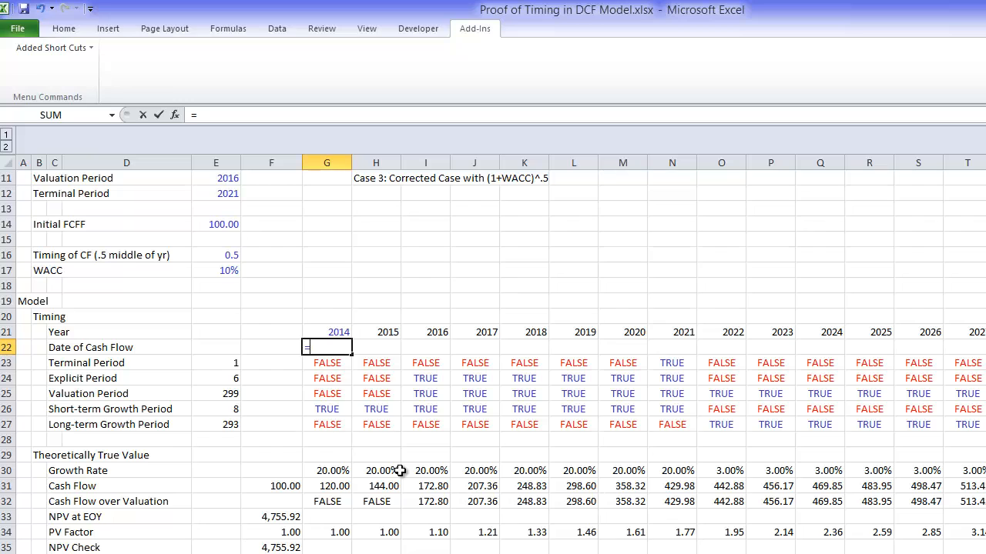
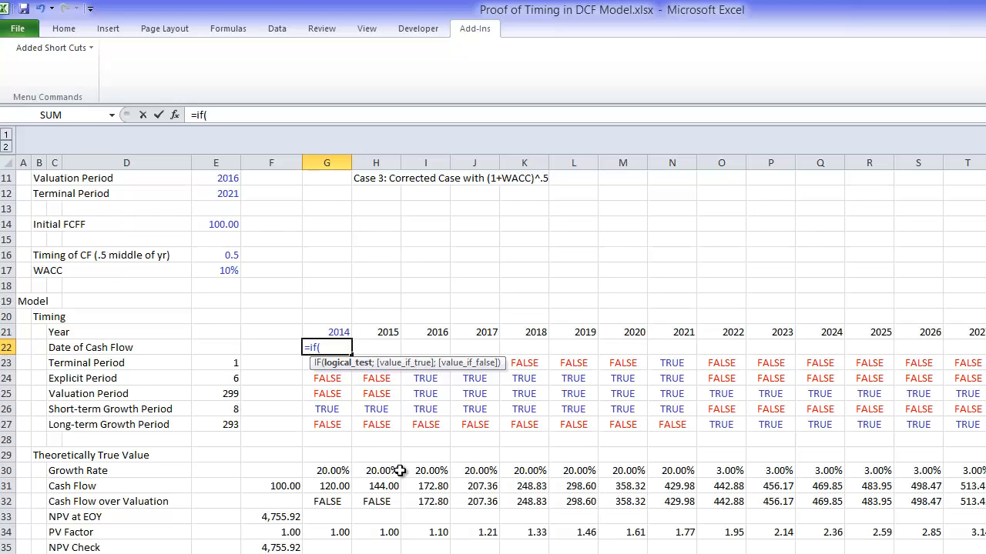
Step: Complete the Date of Cash Flow formula in G22 as =IF(G25;DATE(G21;7;1))
key(Down)
key(Down)
key(Down)
key(Down)
key(Up)
text(;)
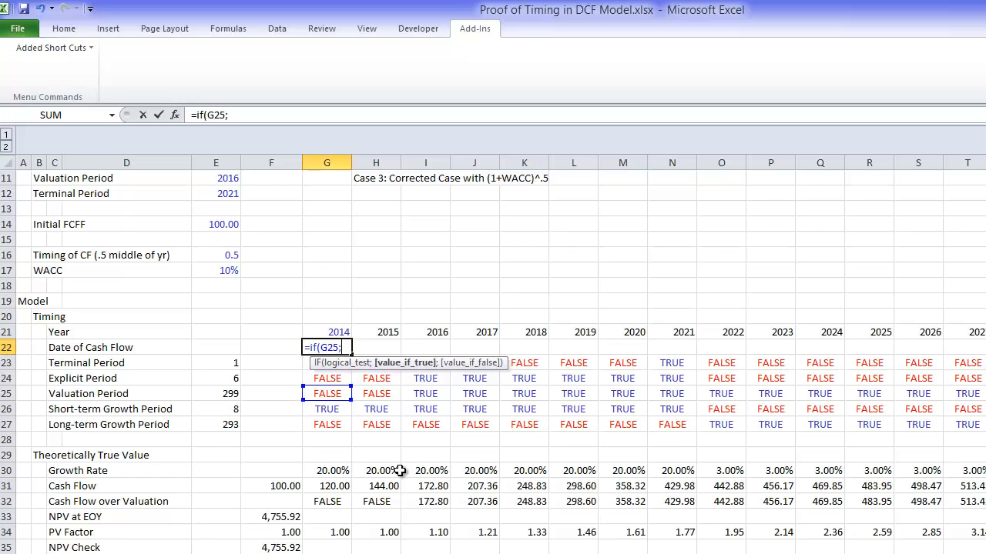
text(date)
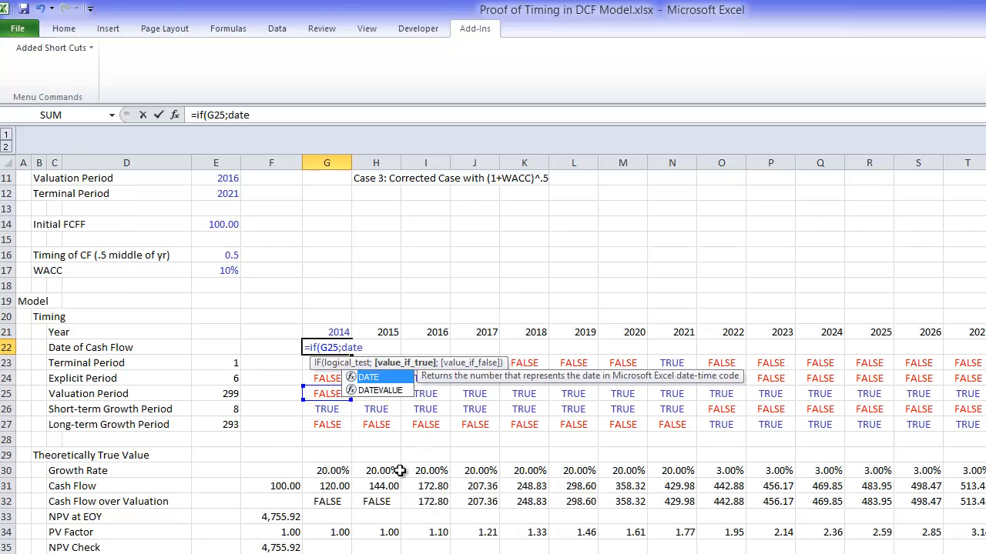
text(()
key(Up)
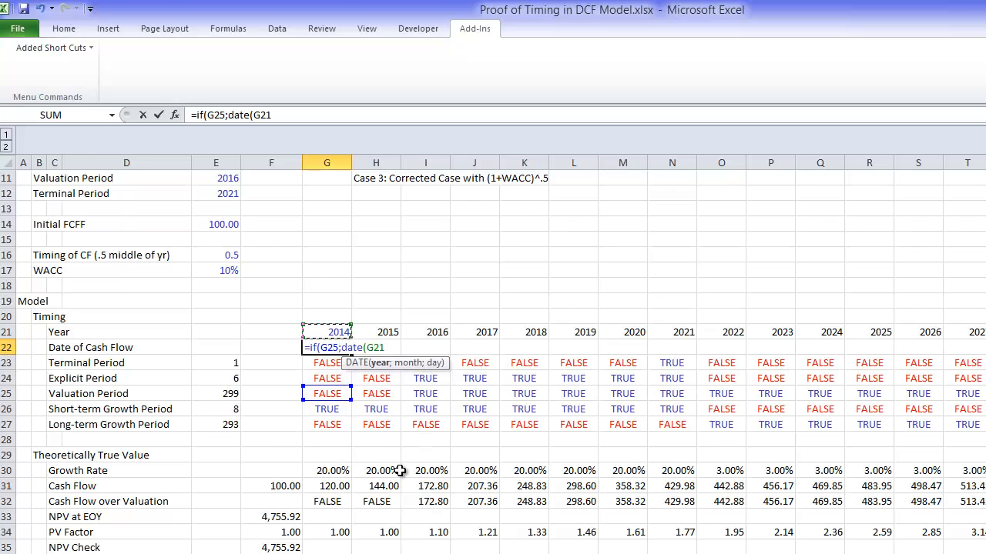
text(;)
text(7;1)
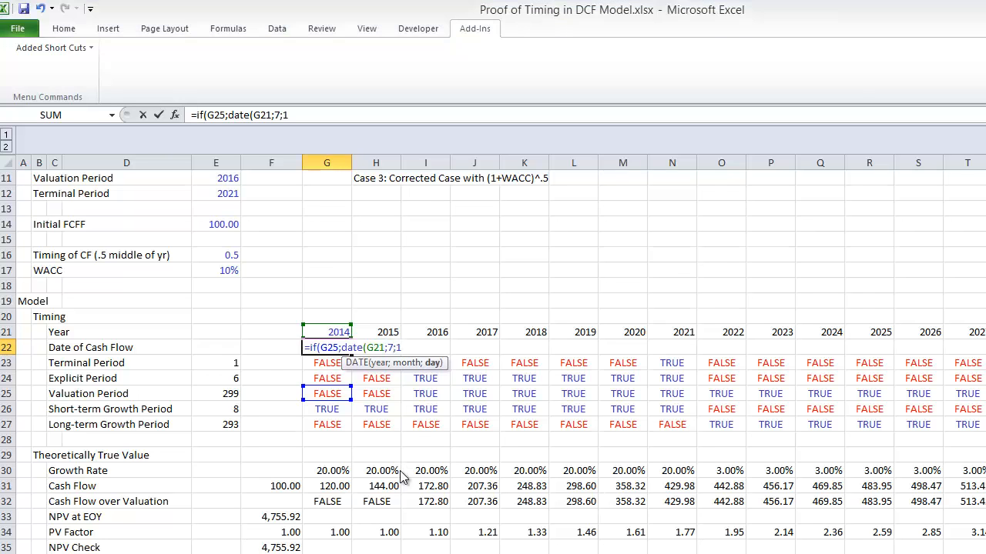
key(Return)
key(Return)
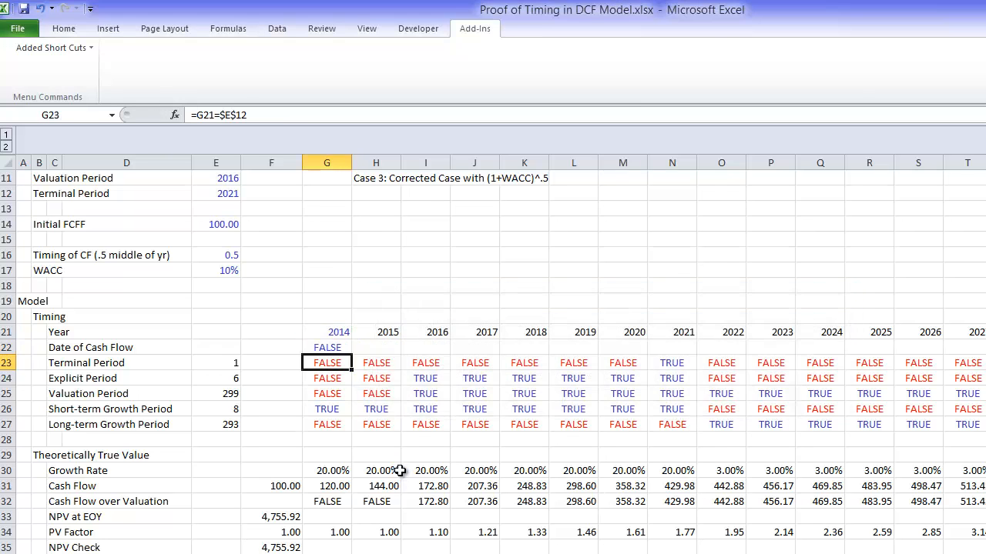
Step: Copy the Date of Cash Flow formula from G22 across all year columns of row 22
key(Up)
key(ctrl+shift+Right)
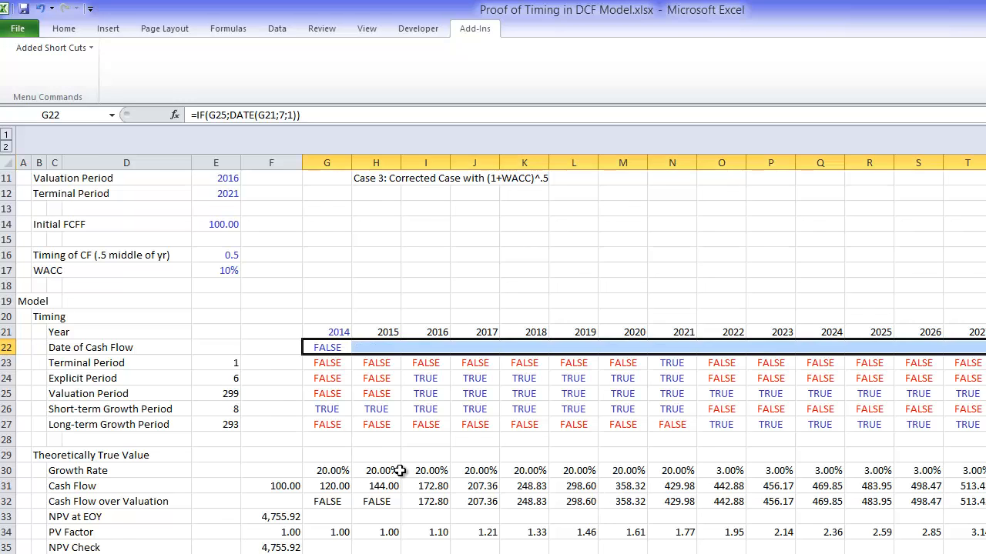
key(ctrl+r)
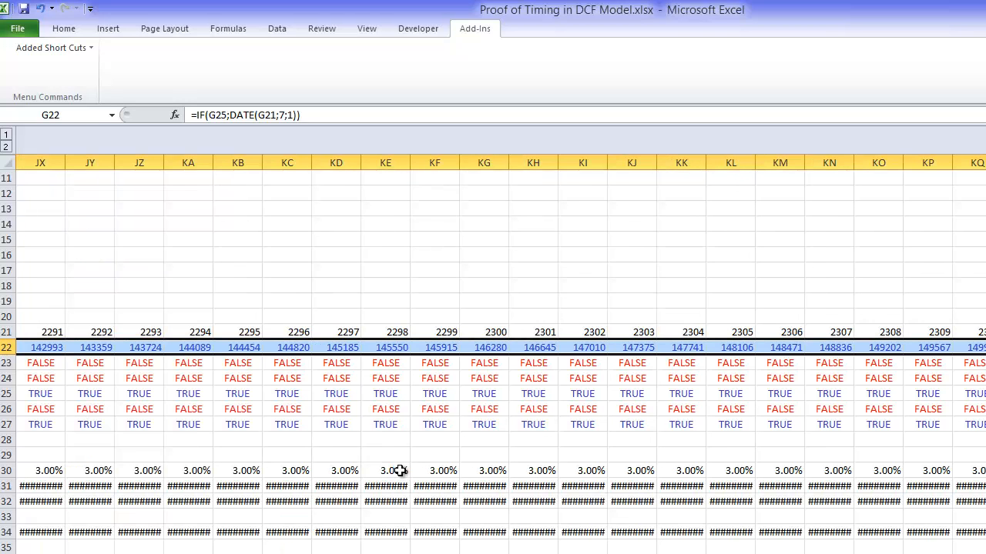
key(ctrl+BackSpace)
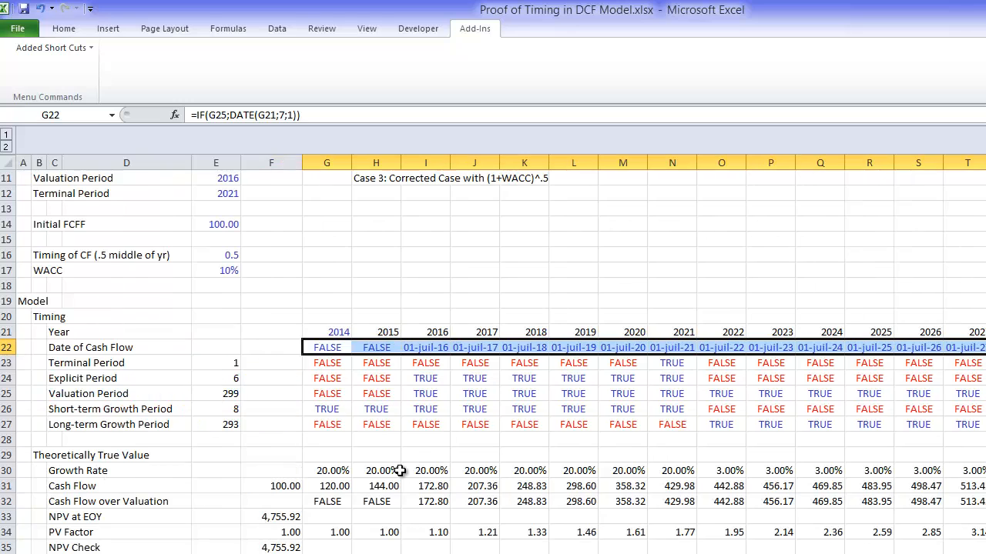
Step: Examine the Date of Cash Flow entries for the first years against the Cash Flow over Valuation row
key(Left)
key(Right)
key(Right)
key(Right)
key(Right)
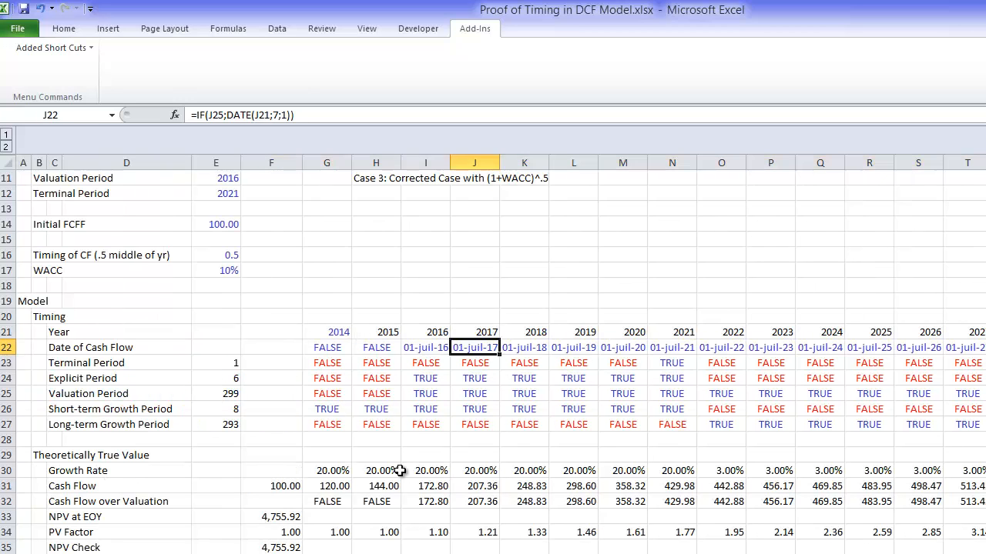
key(Left)
key(Right)
key(Down)
key(Down)
key(Down)
key(Down)
key(Down)
key(Down)
key(Down)
key(Down)
key(Down)
key(Down)
key(Down)
key(Down)
key(Down)
key(Down)
key(Down)
key(Down)
key(Down)
key(Down)
key(Down)
key(Down)
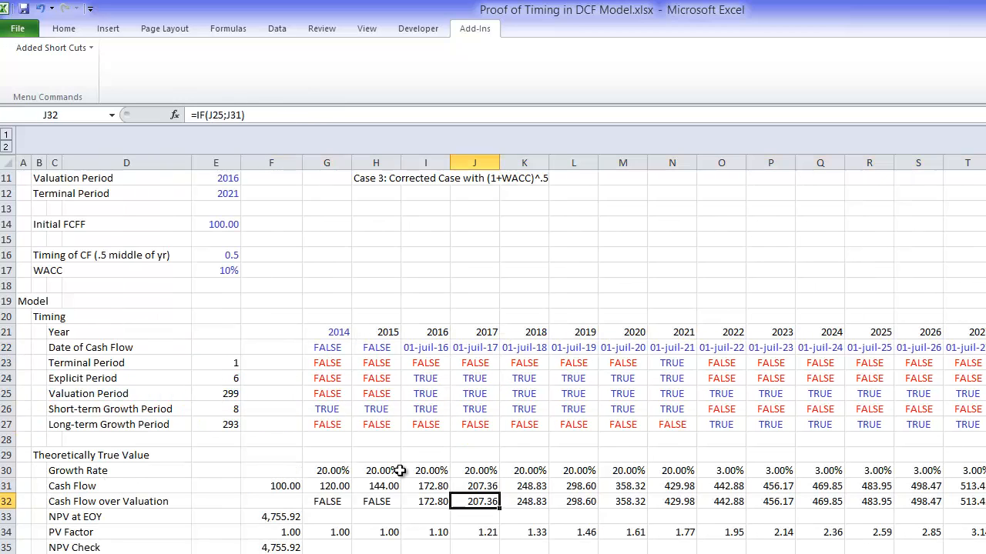
key(Up)
key(Up)
key(Up)
key(Up)
key(Up)
key(Up)
key(Up)
key(Up)
key(Up)
key(Up)
key(Up)
key(Up)
key(Up)
key(Up)
key(Up)
key(Up)
key(Up)
key(Up)
key(Up)
key(Up)
key(Left)
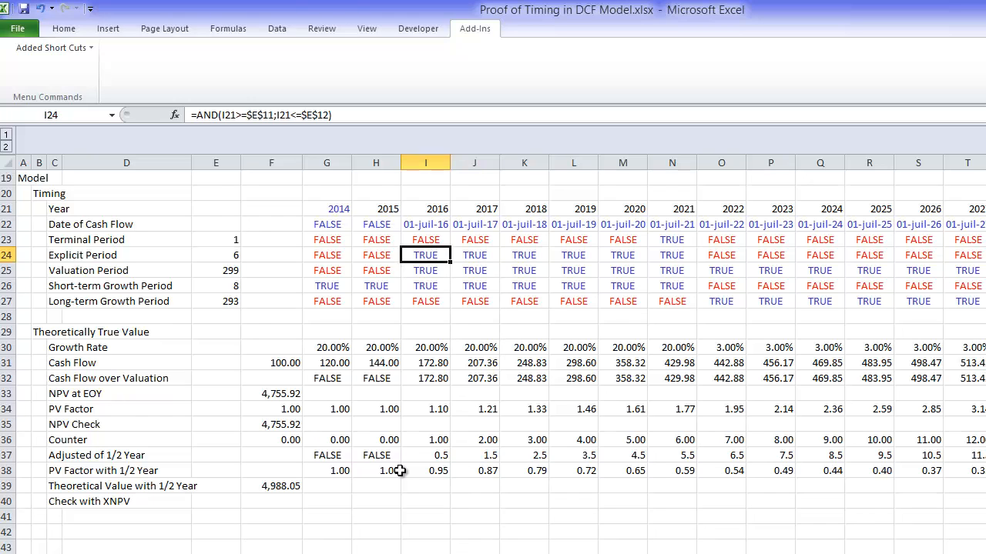
Step: Add a second date, DATE(G21;1;1), to the Date of Cash Flow formula in G22
key(Up)
key(Up)
key(Left)
key(Left)
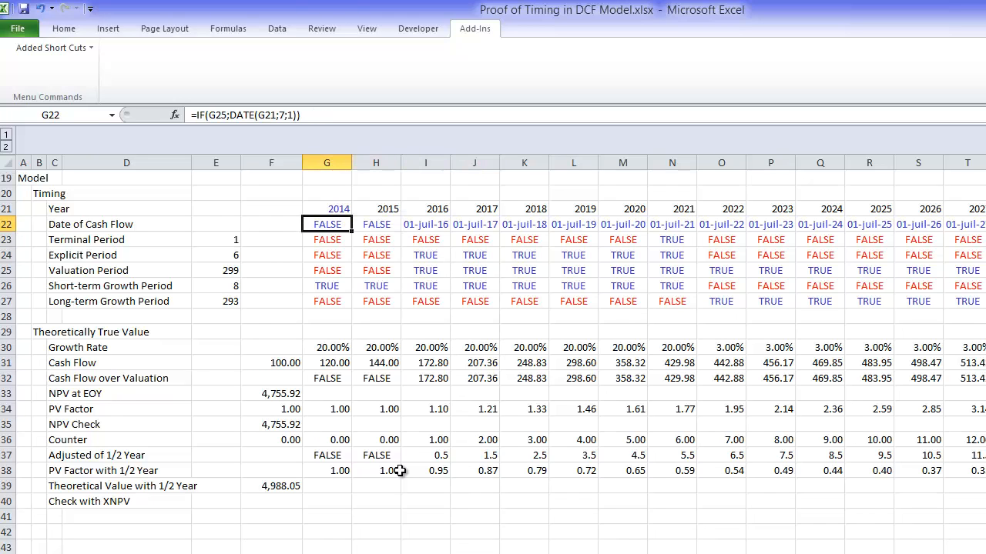
key(F2)
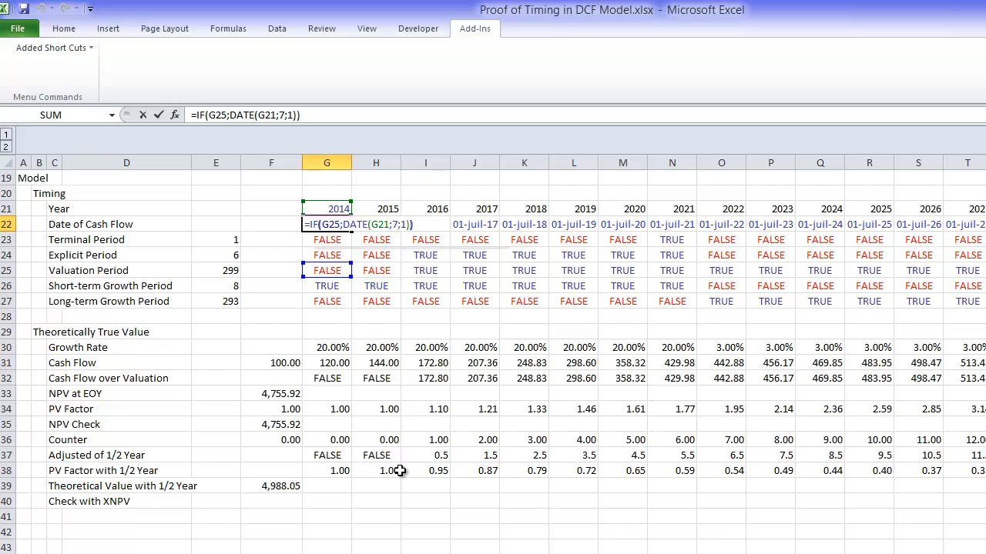
text(date()
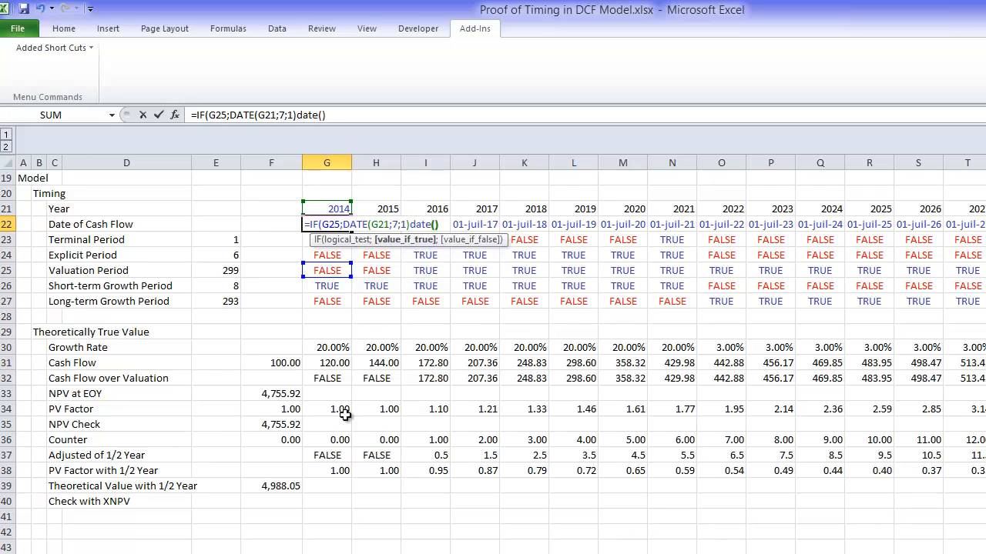
key(Left)
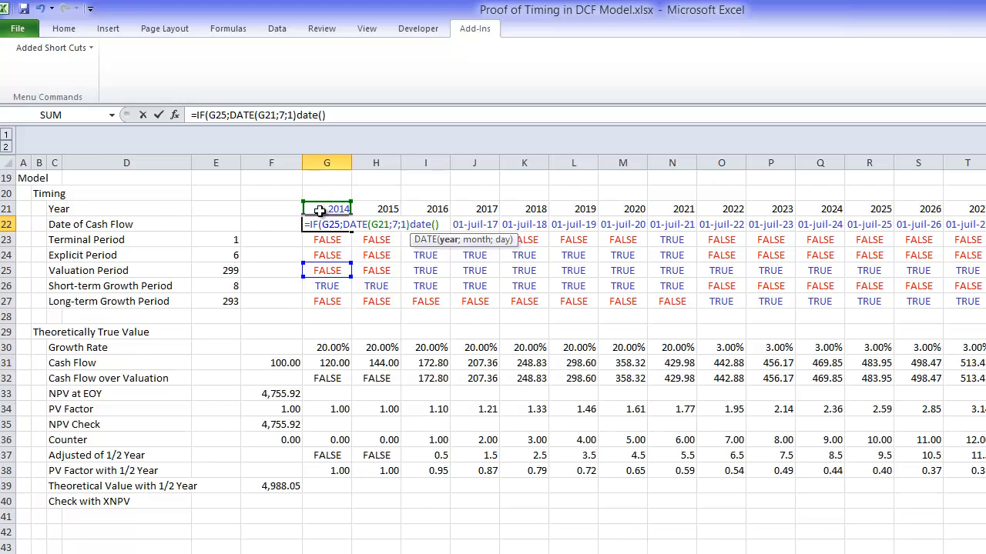
click(321, 208)
text(;1;1)
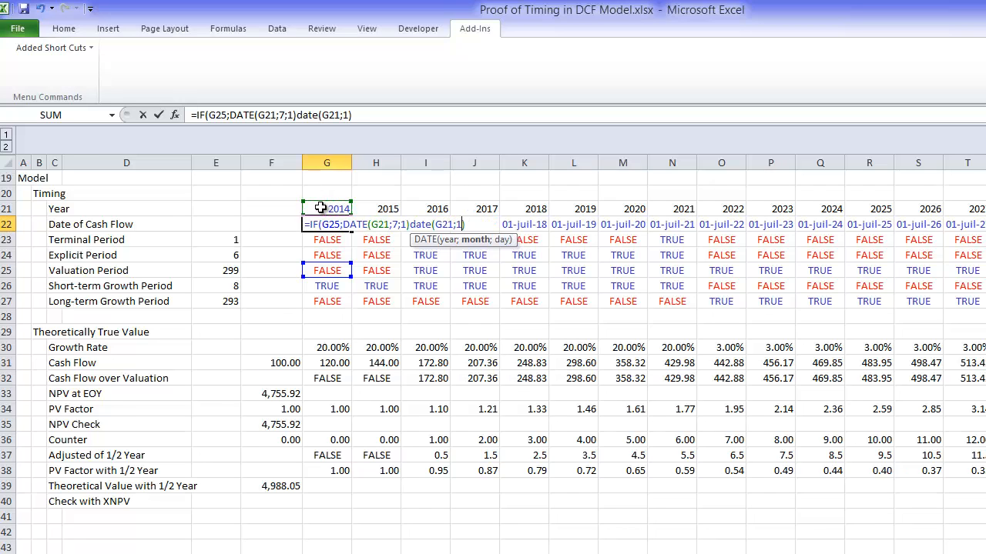
key(Return)
key(Return)
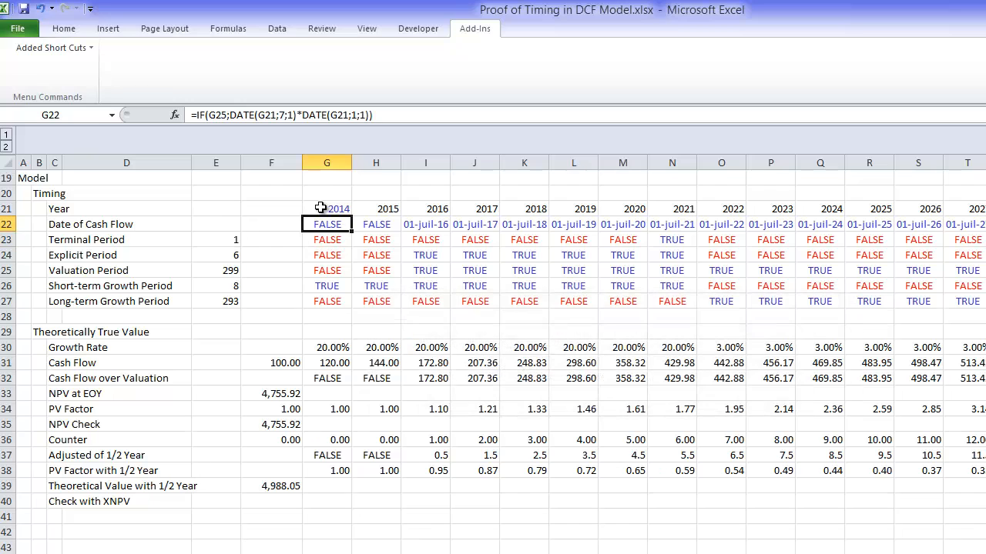
Step: Correct G22 to =IF(G25;DATE(G21;7;1);DATE(G21;1;1)), making the second date the value-if-false argument
key(F2)
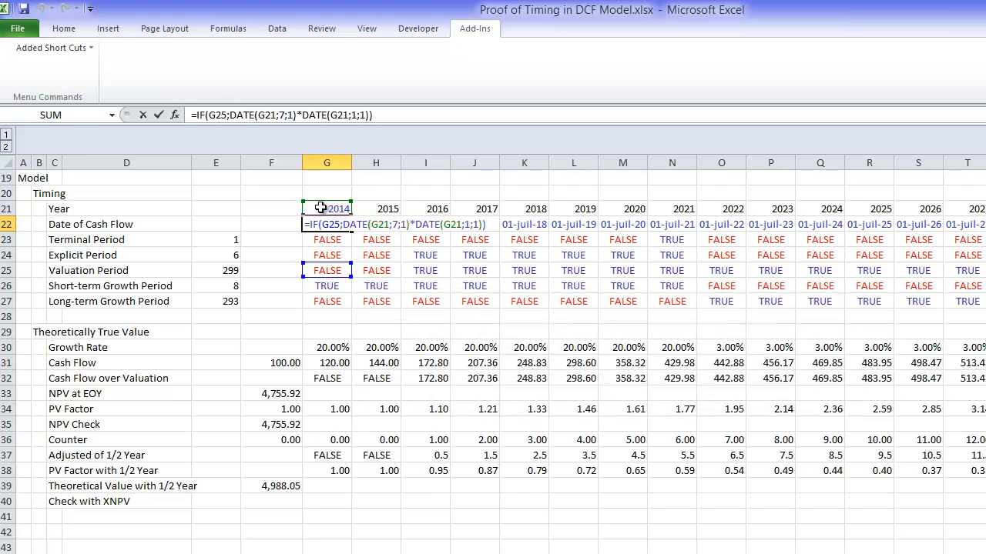
key(BackSpace)
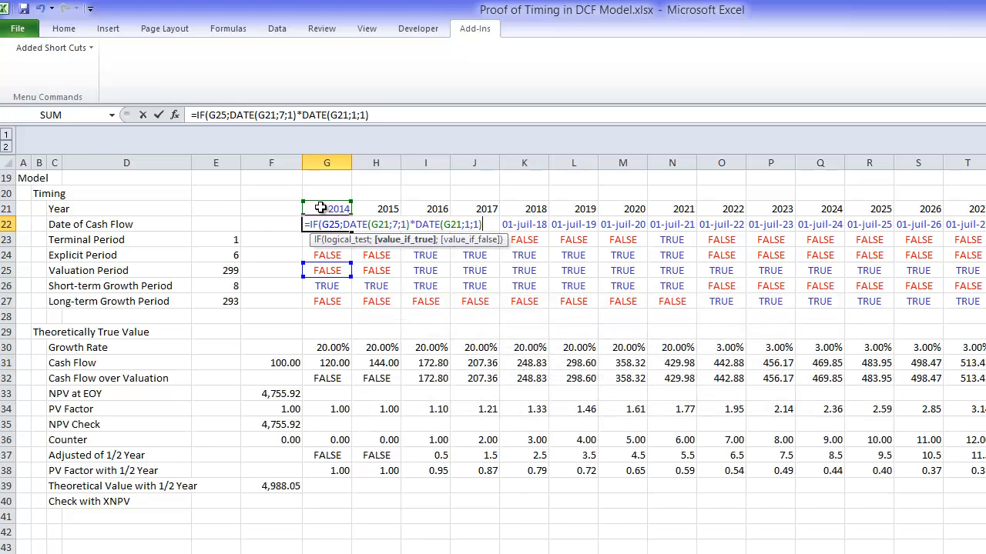
text())
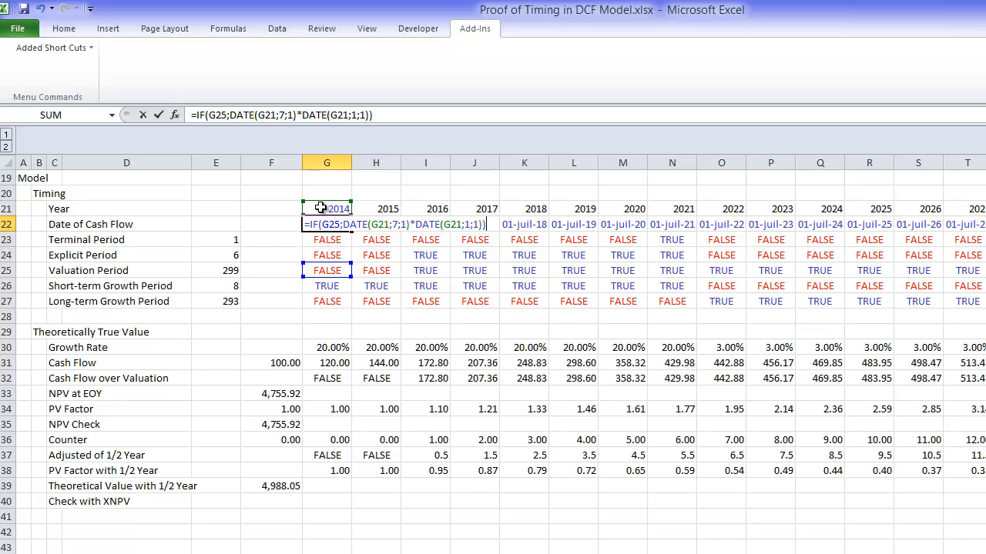
key(BackSpace)
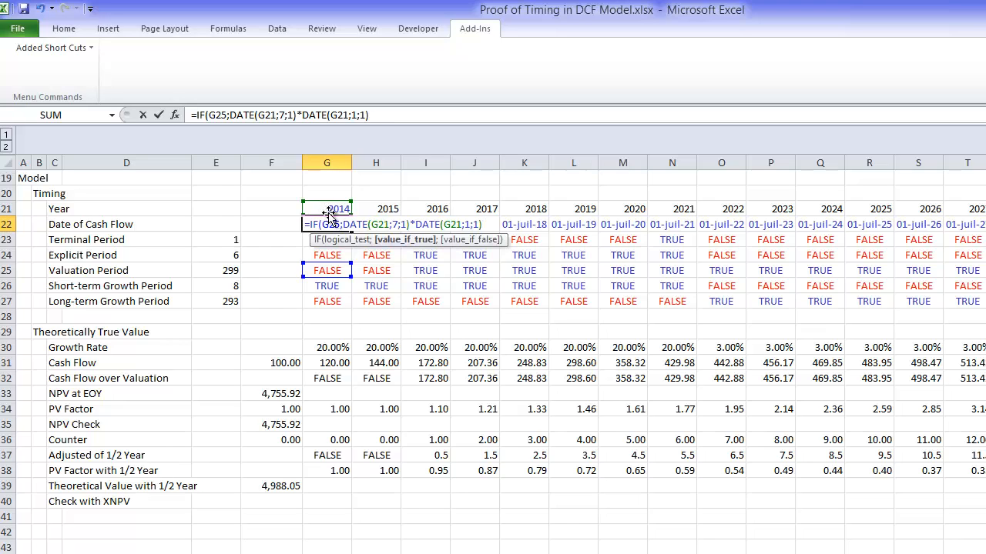
key(BackSpace)
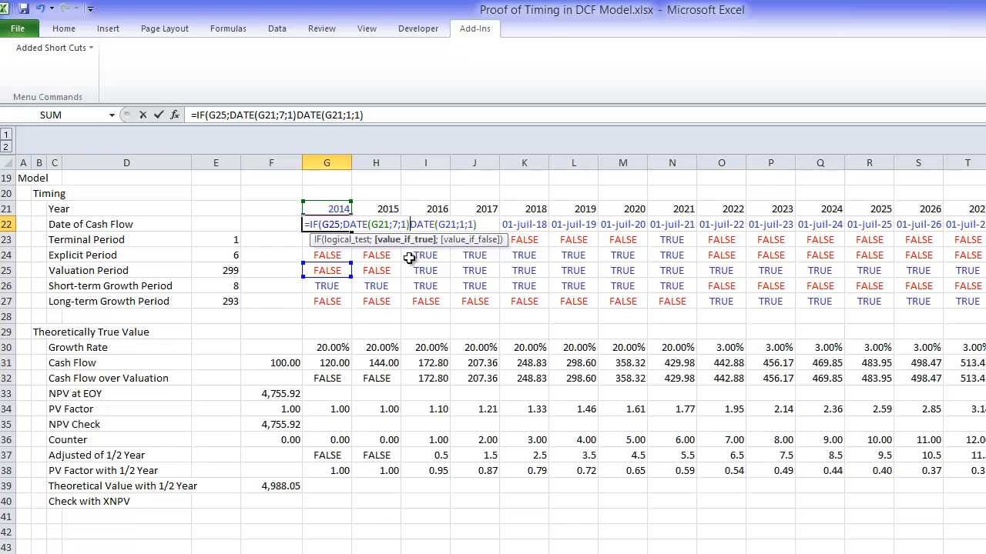
text(;)
key(Return)
key(Return)
key(Up)
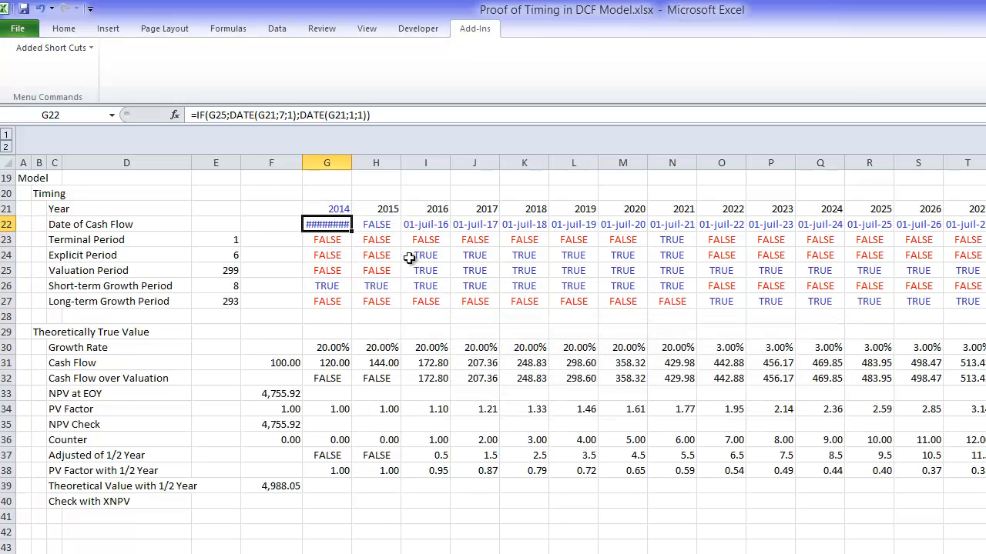
Step: Widen column G and all the year columns after it so the dates fit
click(346, 163)
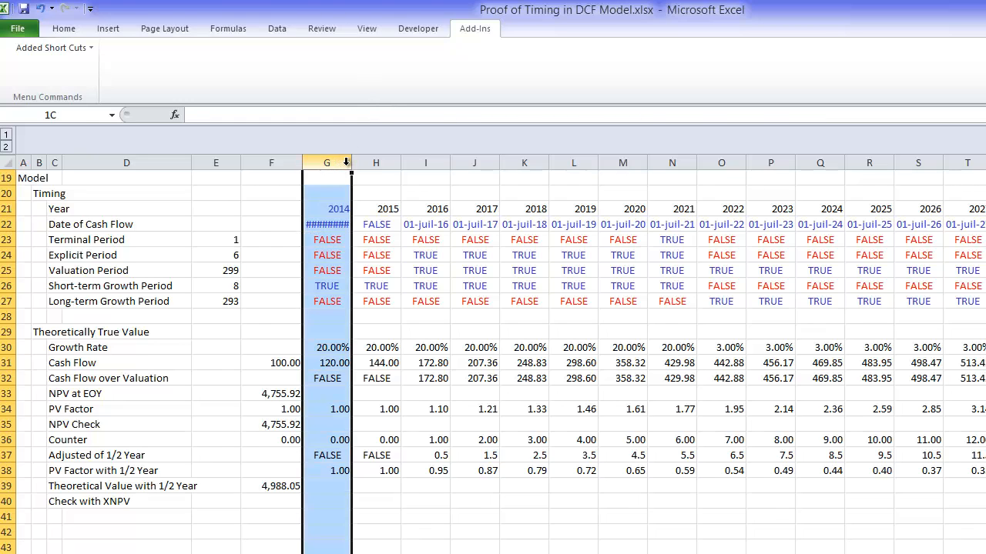
drag(351, 162, 358, 162)
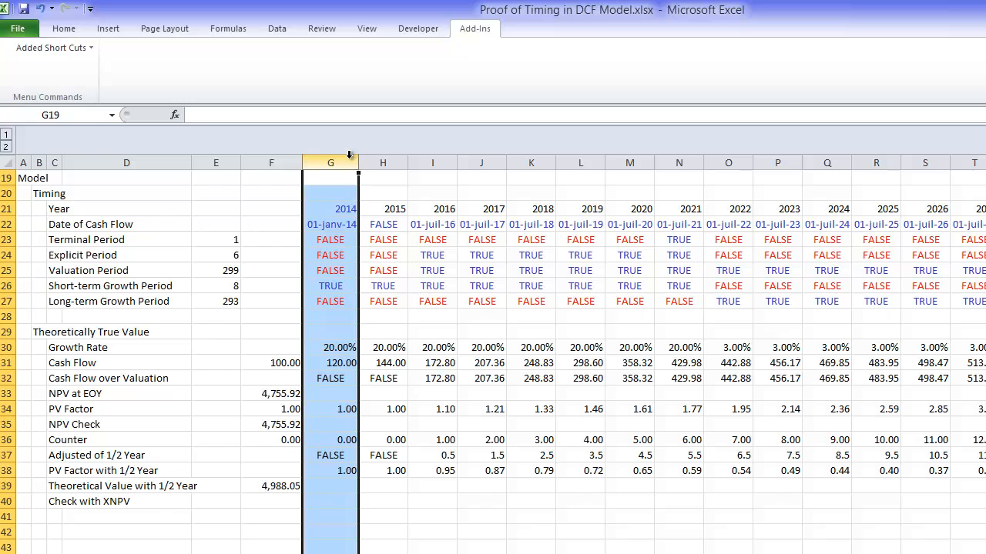
click(341, 159)
key(ctrl+shift+Right)
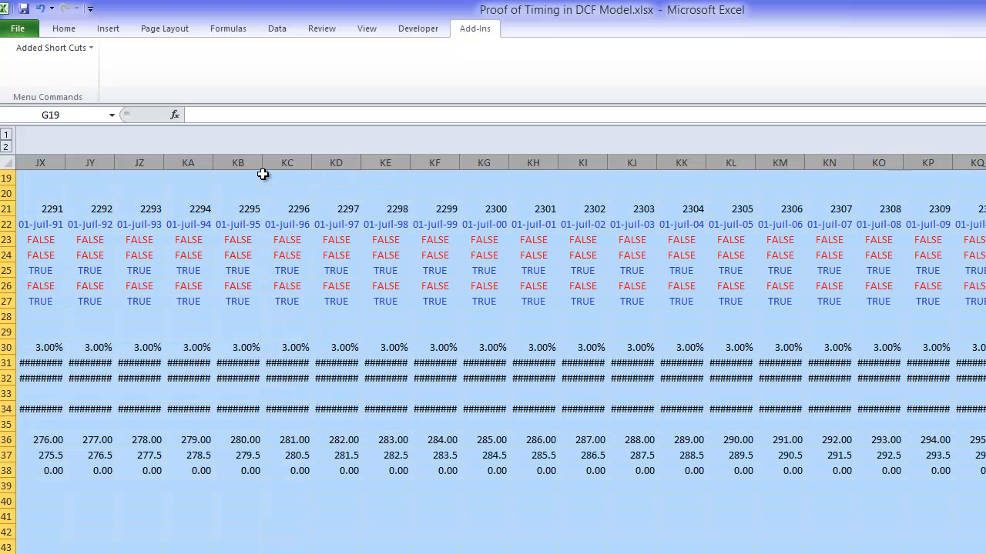
drag(262, 165, 272, 164)
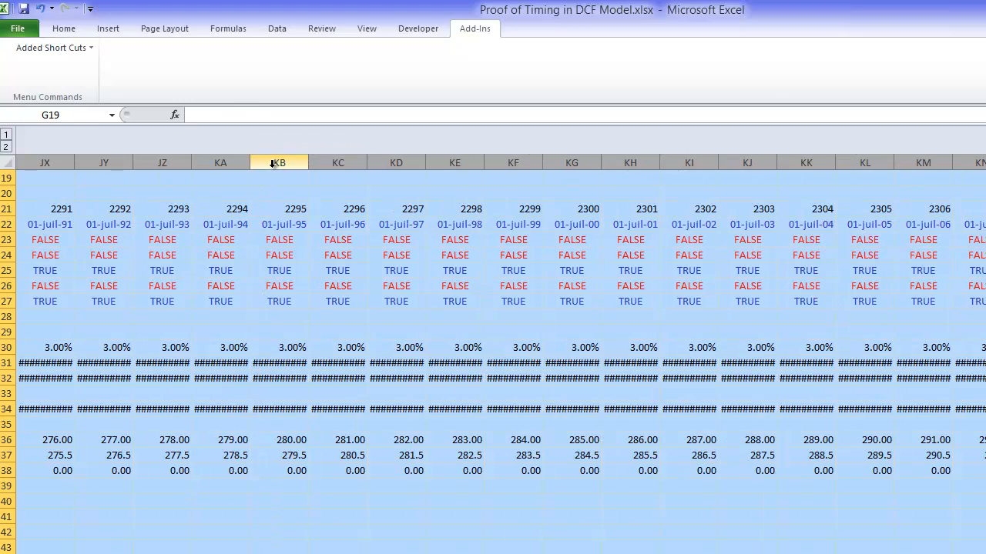
Step: Fill the revised G22 formula with the January 1 alternative across the whole Date of Cash Flow row
key(Left)
key(Left)
key(Left)
key(Left)
key(Down)
key(Down)
key(Down)
key(Right)
key(Right)
key(Right)
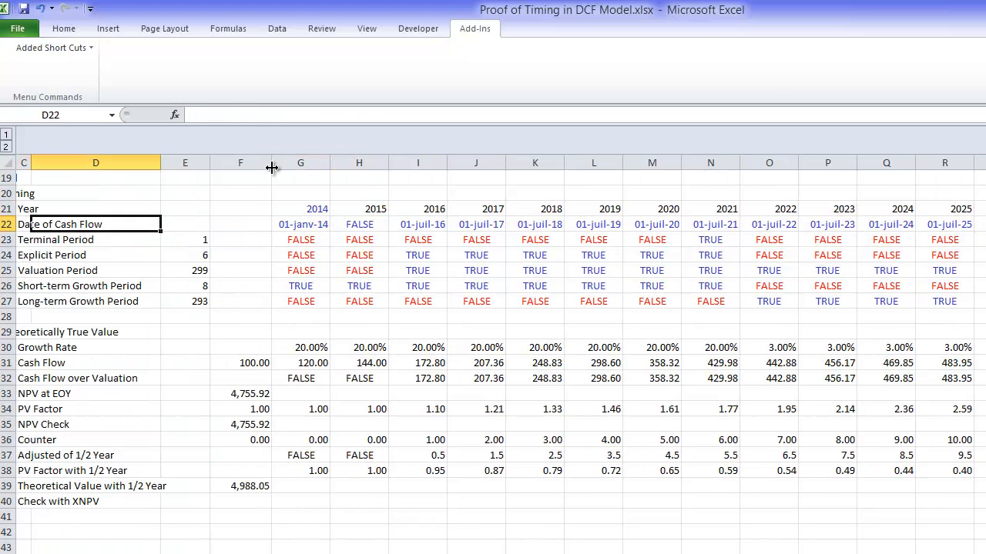
key(Right)
key(ctrl+shift+Right)
key(ctrl+r)
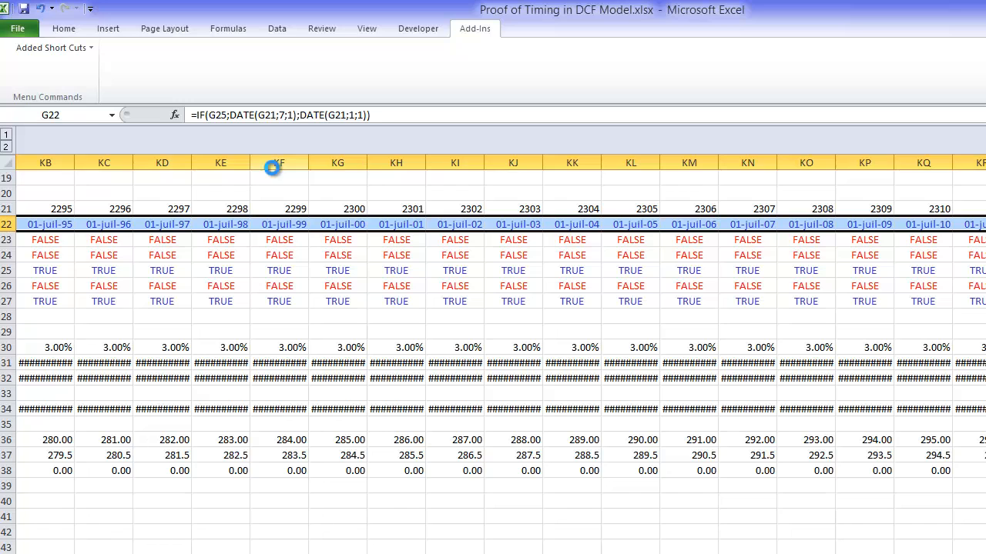
Step: Examine the Date of Cash Flow entries for 2014, 2015 and 2016 before and at the start of the valuation period
key(Left)
key(Left)
key(Left)
key(Left)
key(Right)
key(Right)
key(Right)
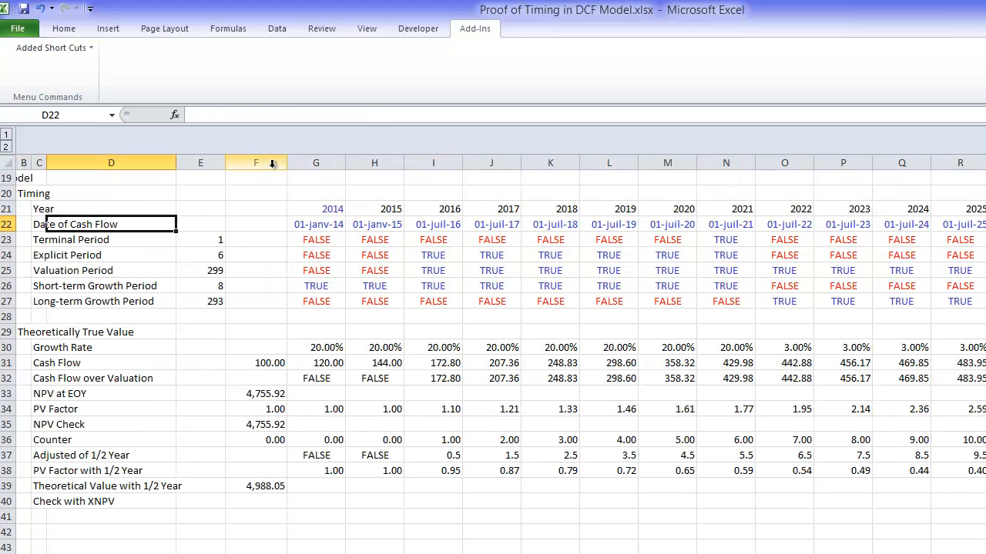
key(Right)
key(Right)
key(Right)
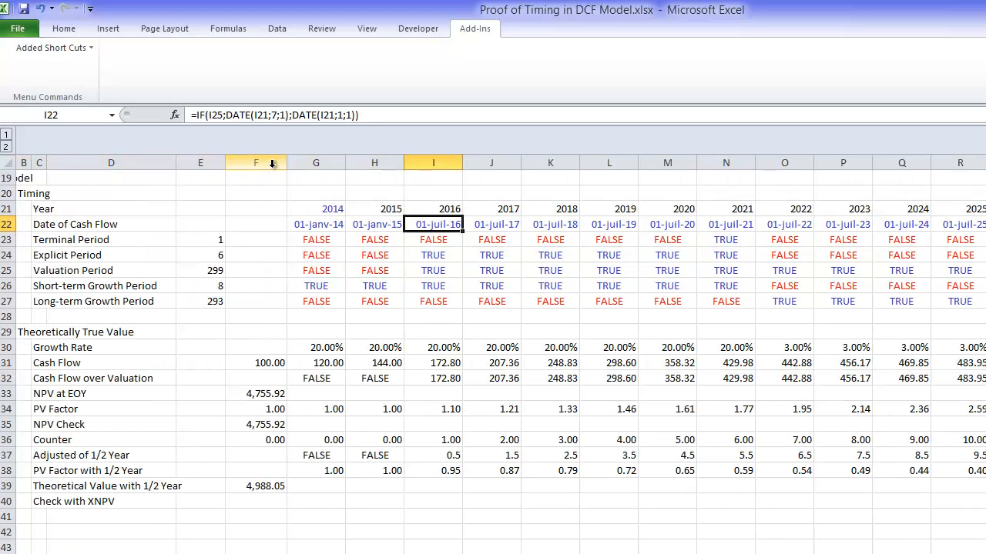
key(Left)
key(Left)
key(Right)
key(Right)
Step: Change the second DATE in G22 to use the Valuation Period year, making the formula =IF(G25;DATE(G21;7;1);DATE($E$11;1;1))
key(Left)
key(Left)
key(F2)
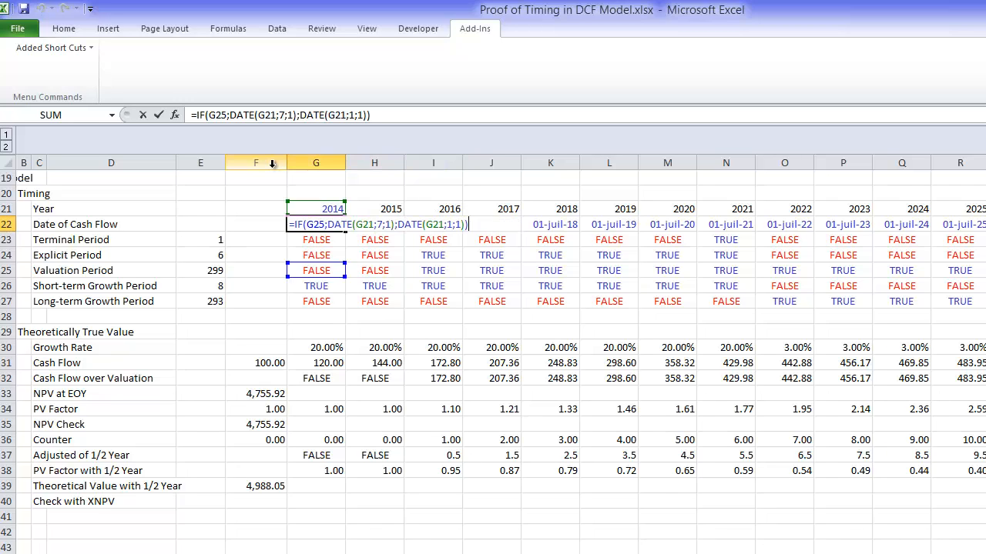
key(Left)
key(Left)
key(Left)
key(Left)
key(Left)
key(Left)
key(Left)
key(Left)
key(Left)
key(Left)
key(Left)
key(Left)
key(Left)
key(Left)
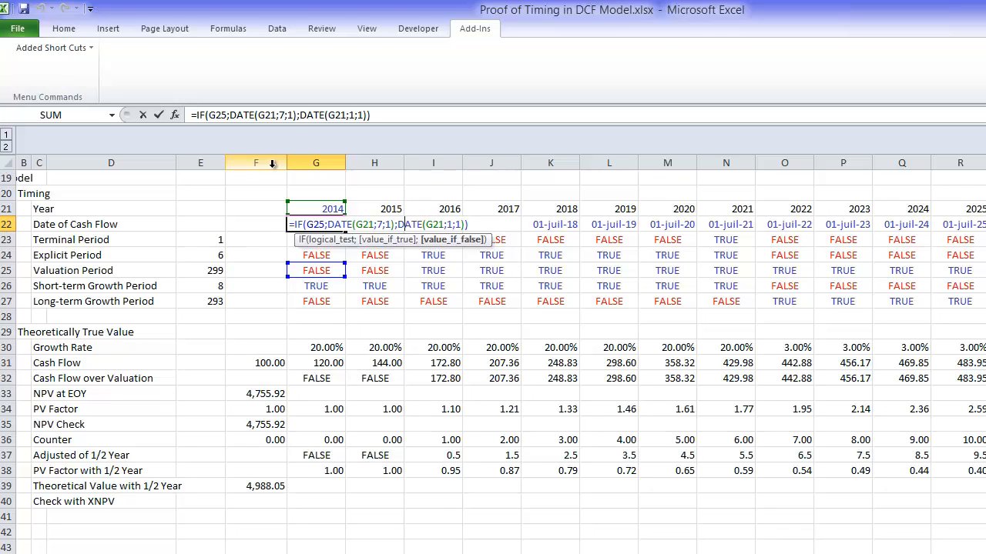
key(Right)
key(Right)
key(Right)
key(Right)
key(Right)
key(Delete)
key(Delete)
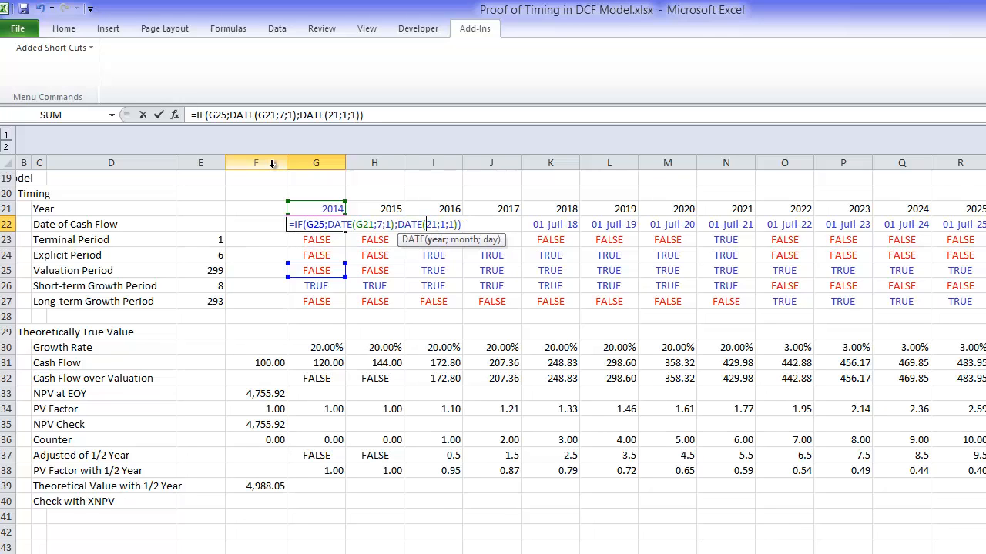
click(272, 164)
key(BackSpace)
key(BackSpace)
key(BackSpace)
key(Delete)
click(262, 181)
key(Up)
key(Up)
key(Up)
key(Up)
key(Up)
key(Up)
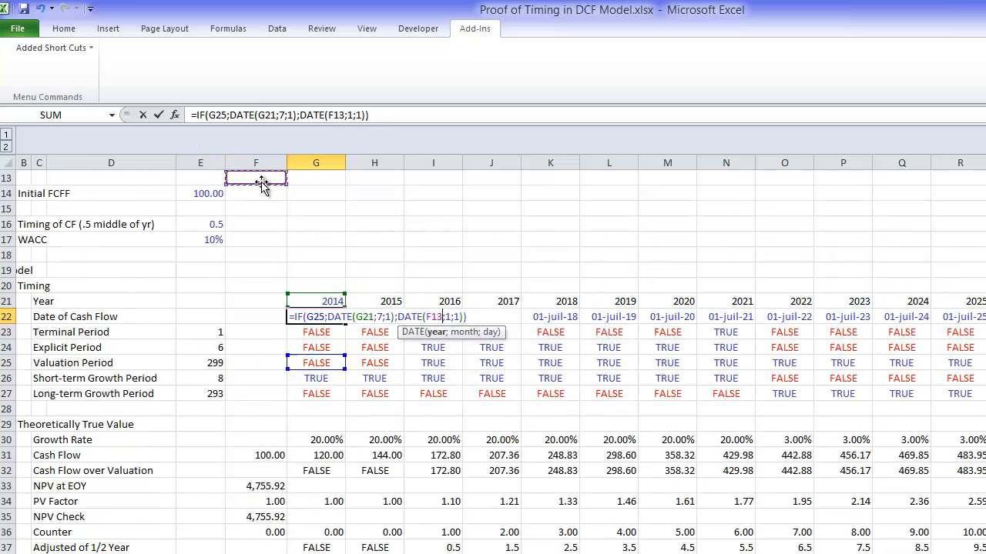
key(Up)
key(Up)
key(Up)
key(Up)
key(Up)
key(Up)
key(Up)
key(Up)
key(Up)
key(Up)
key(Up)
key(Up)
key(Down)
key(Down)
key(Down)
key(Down)
key(Down)
key(Down)
key(Down)
key(Down)
key(Down)
key(Down)
key(Down)
key(Left)
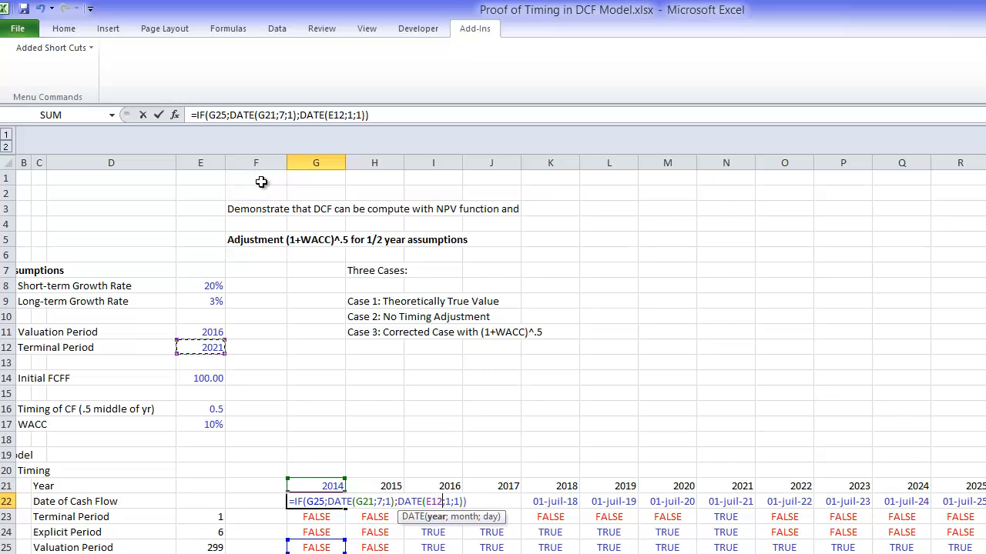
key(Up)
key(F4)
key(Return)
key(Up)
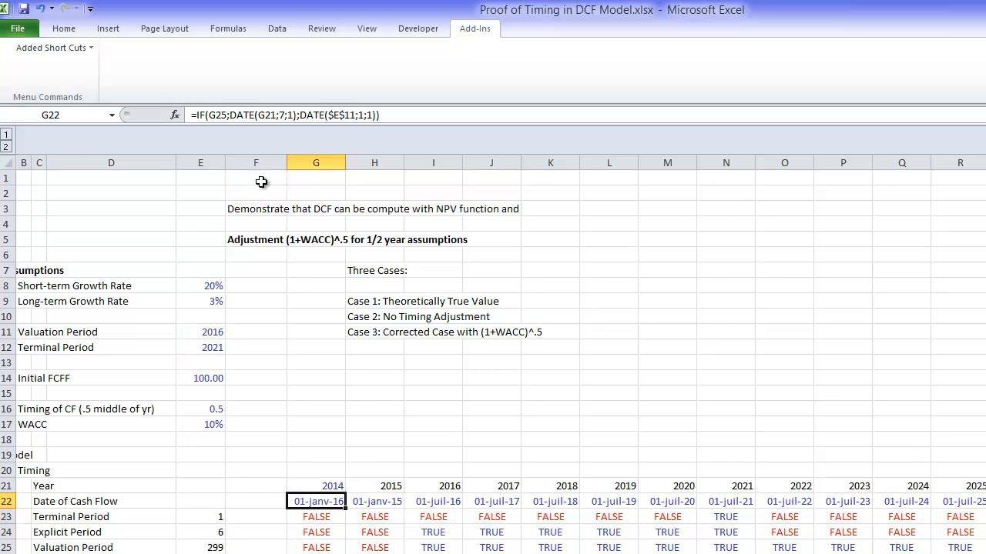
Step: Fill the G22 formula anchored to $E$11 across the rest of the Date of Cash Flow row
key(ctrl+shift+Right)
key(ctrl+r)
key(Left)
key(Left)
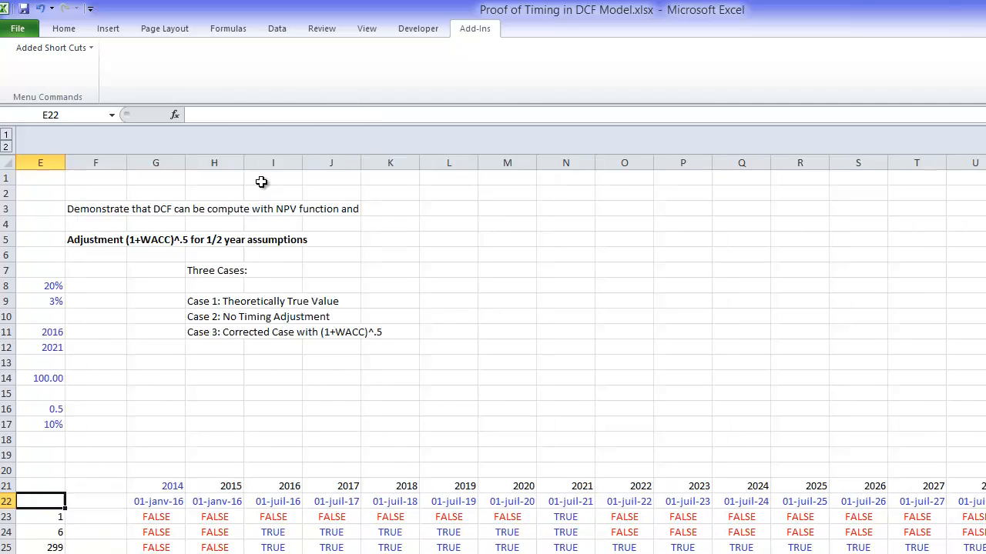
key(Left)
Step: Start an XNPV formula in G40 of the Check with XNPV row, using the WACC in E17 as the rate
key(Down)
key(Down)
key(Down)
key(Down)
key(Down)
key(Down)
key(Down)
key(Down)
key(Down)
key(Down)
key(Down)
key(Down)
key(Down)
key(Down)
key(Down)
key(Down)
key(Down)
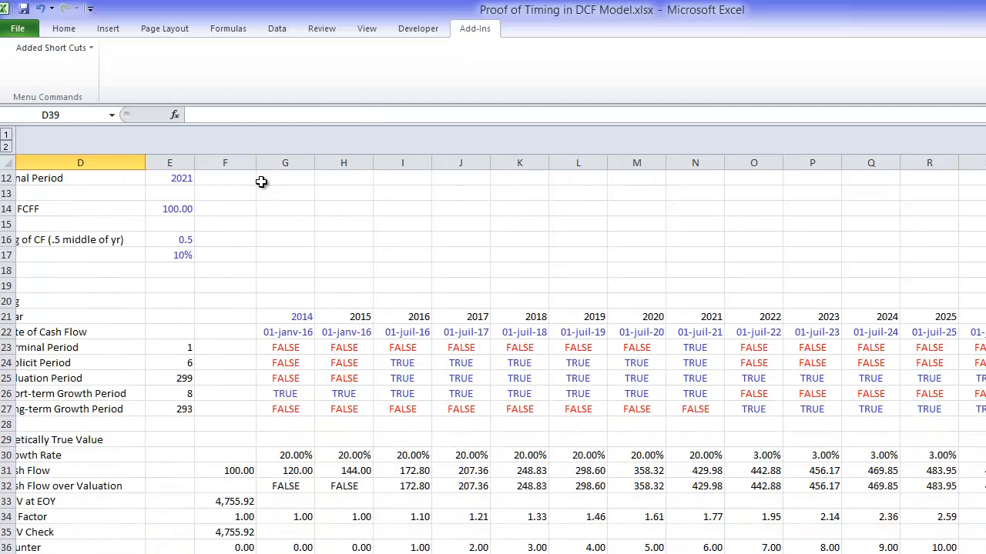
key(Down)
key(Down)
key(Down)
key(Down)
key(Down)
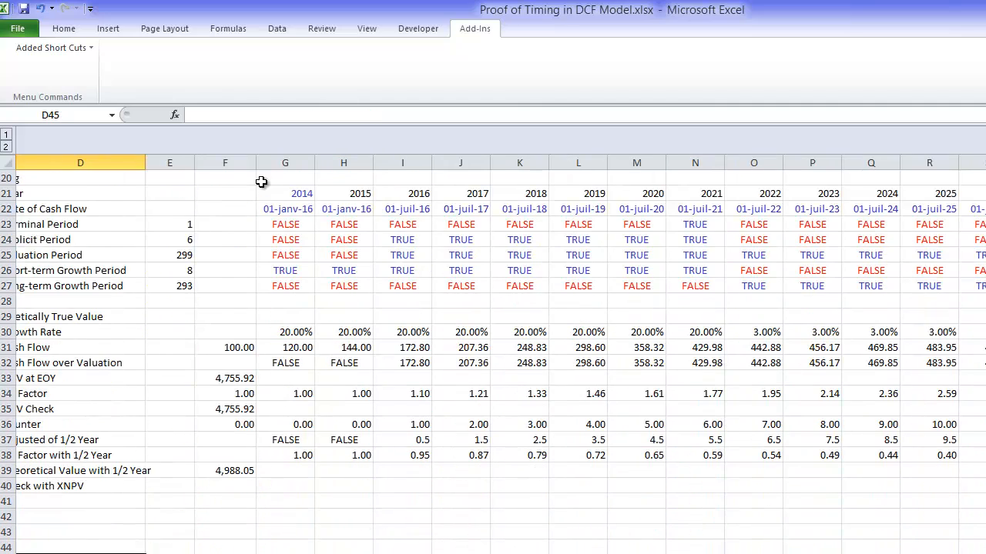
key(Left)
key(Left)
key(Left)
key(Up)
key(Up)
key(Up)
key(Up)
key(Up)
key(Right)
key(Right)
key(Right)
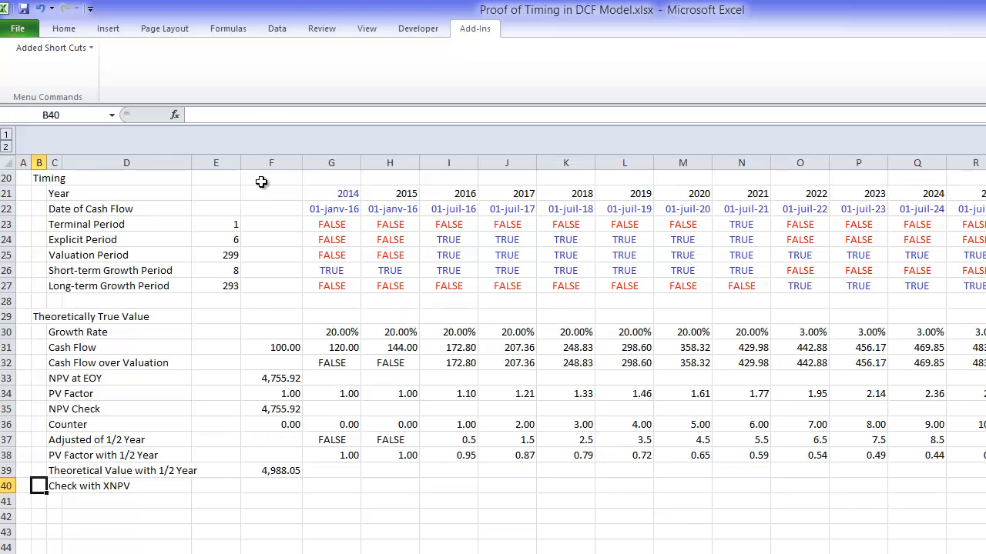
key(Right)
key(Right)
key(Right)
text(=)
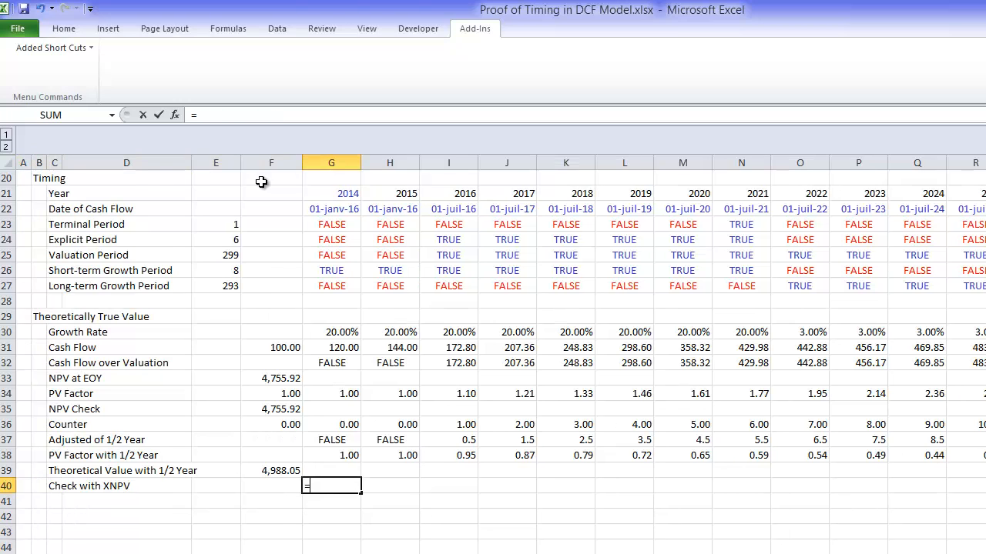
text(xnpv()
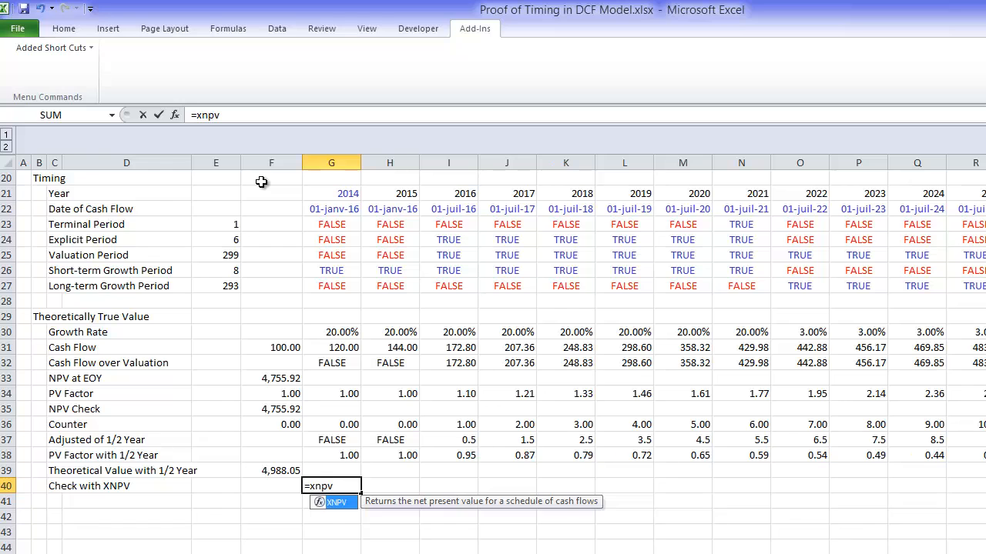
key(Up)
key(Up)
key(Up)
key(Up)
key(Up)
key(Up)
key(Up)
key(Up)
key(Up)
key(Up)
key(Up)
key(Up)
key(Up)
key(Up)
key(Up)
key(Up)
key(Up)
key(Up)
key(Up)
key(Up)
key(Up)
key(Up)
key(Up)
key(Up)
key(Up)
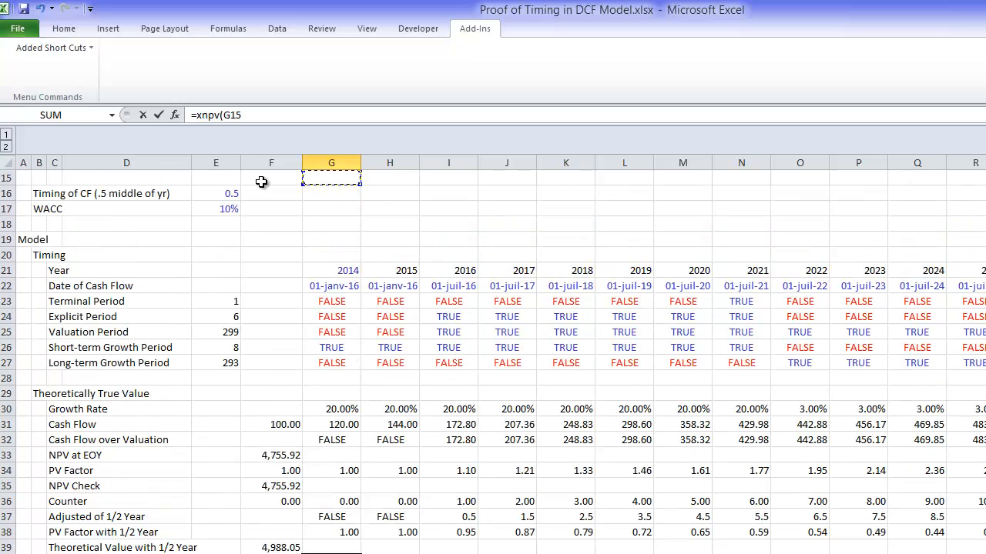
key(Down)
key(Down)
key(Left)
key(Left)
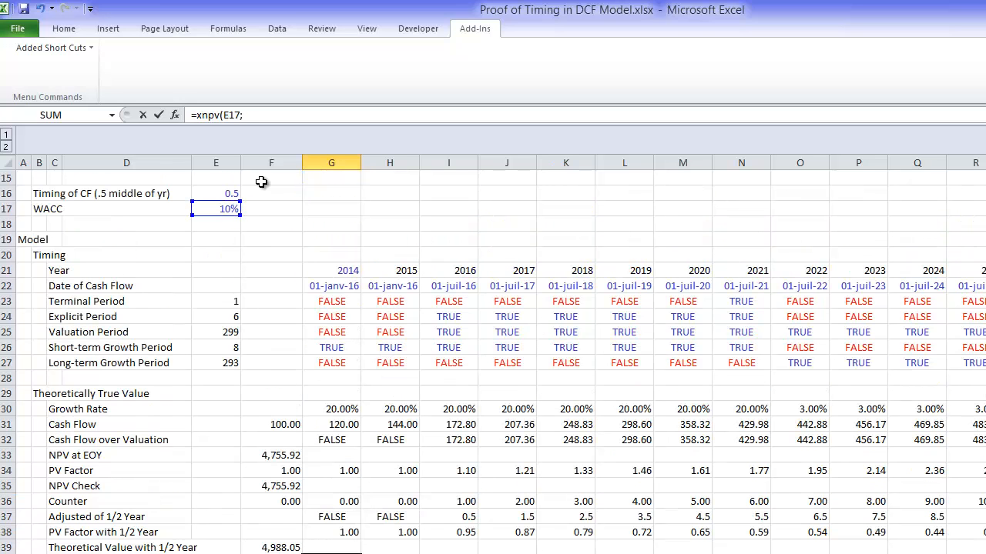
Step: Supply the Cash Flow over Valuation range G32:KU32 as the values of the XNPV formula
text(;)
key(Up)
key(Up)
key(Up)
key(Up)
key(Up)
key(Up)
key(Up)
key(Up)
key(Up)
key(Up)
key(Up)
key(Up)
key(Up)
key(Up)
key(Down)
key(Down)
key(Down)
key(Down)
key(Down)
key(Down)
key(Down)
key(Down)
key(Down)
key(Down)
key(Down)
key(Up)
key(Up)
key(Up)
key(Up)
key(Up)
key(ctrl+shift+Right)
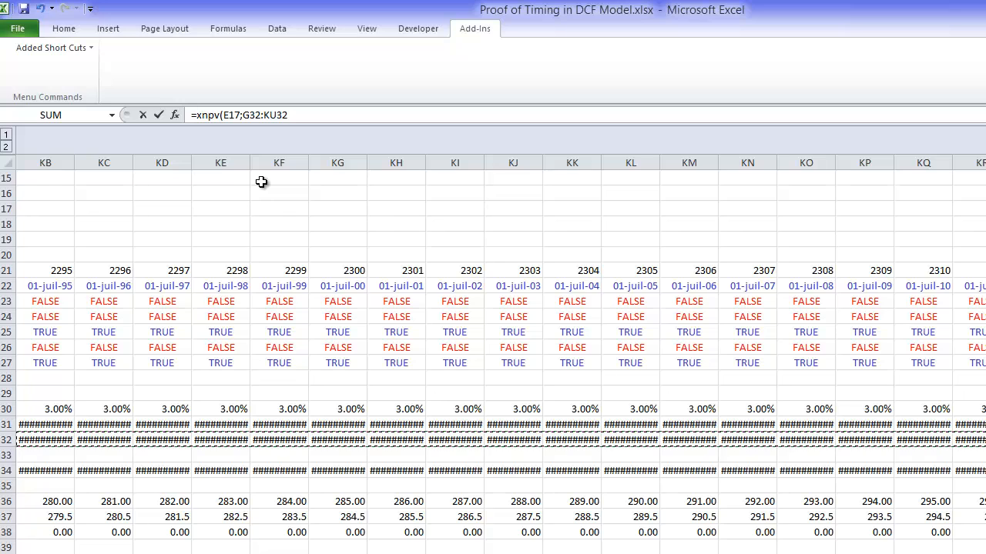
Step: Supply the Date of Cash Flow range G22:KU22 as the XNPV dates and complete the formula
text(;)
key(Left)
key(Up)
key(Up)
key(Up)
key(Up)
key(Up)
key(Up)
key(Up)
key(Up)
key(Up)
key(Up)
key(Up)
key(Up)
key(Up)
key(Up)
key(Up)
key(Up)
key(Up)
key(Up)
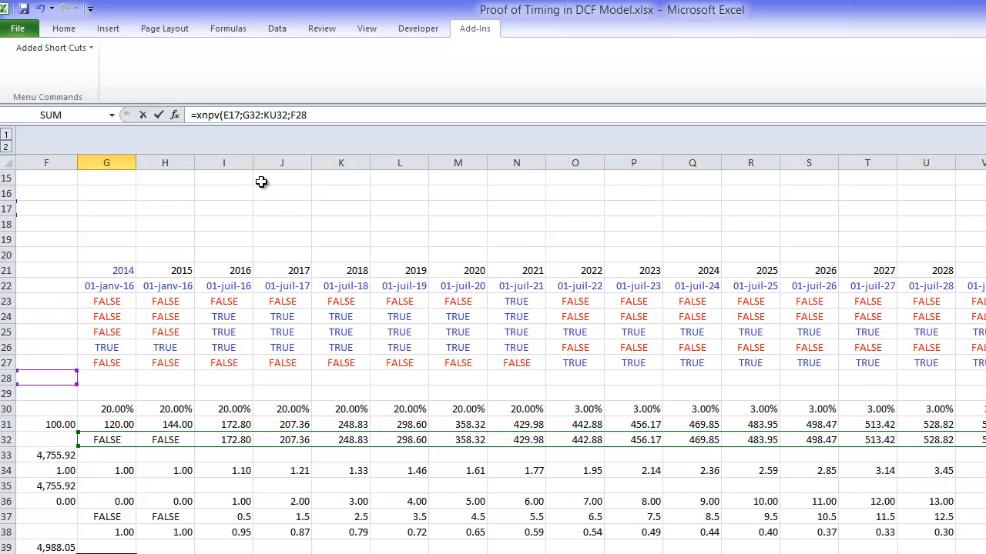
key(Left)
key(Right)
key(Right)
key(ctrl+shift+Right)
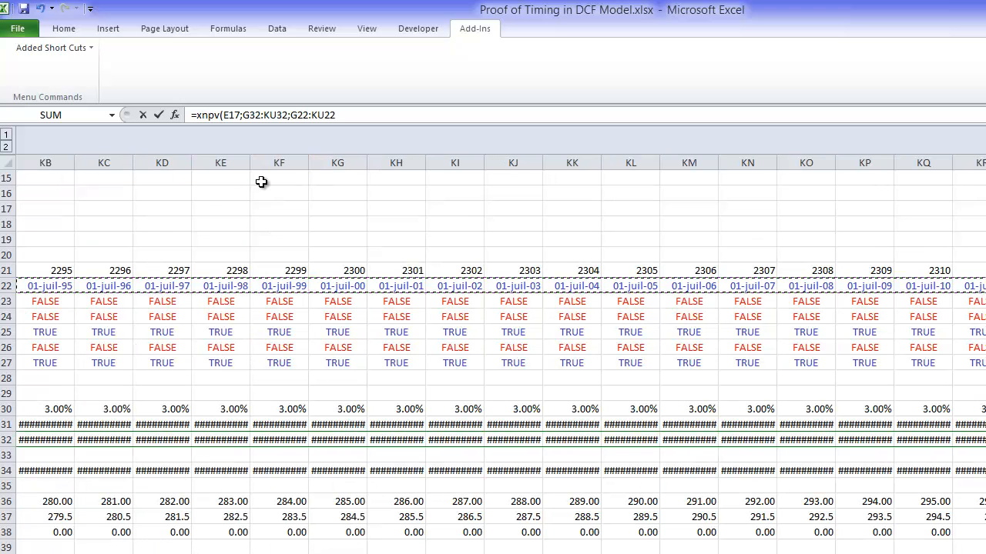
key(Return)
Step: Insert a blank row above the Check with XNPV row
key(Left)
key(Left)
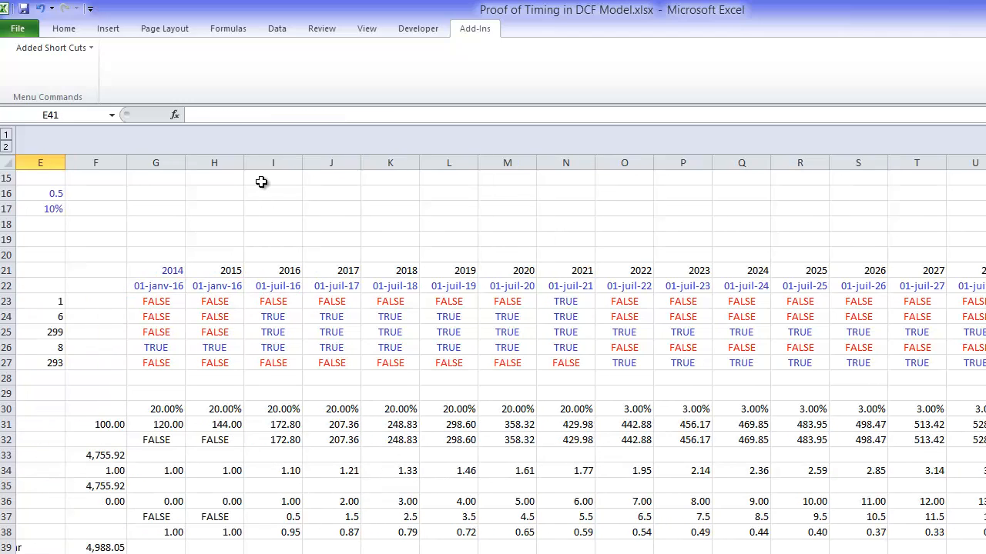
key(Down)
key(Down)
key(Down)
key(Down)
key(Down)
key(Down)
key(Down)
key(Down)
key(Down)
key(Up)
key(Up)
key(Up)
key(Up)
key(Up)
key(Up)
key(Up)
key(Up)
key(Up)
key(Up)
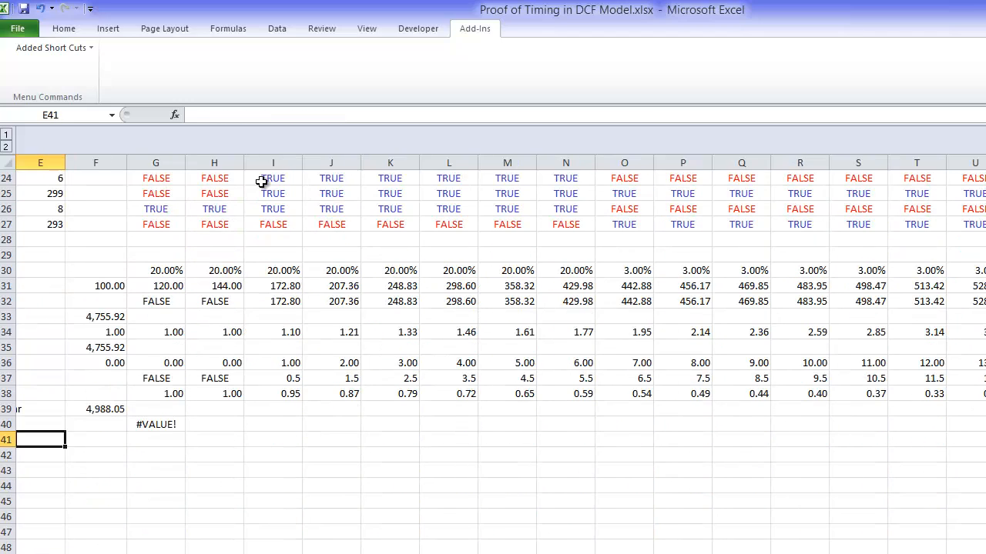
key(Left)
key(Left)
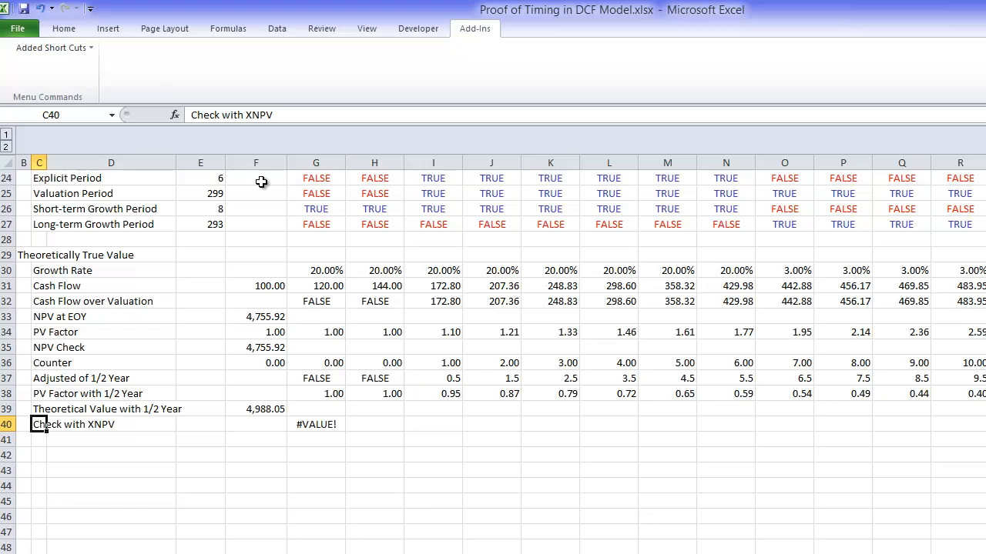
key(shift+space)
key(ctrl+shift+equal)
key(Right)
key(Left)
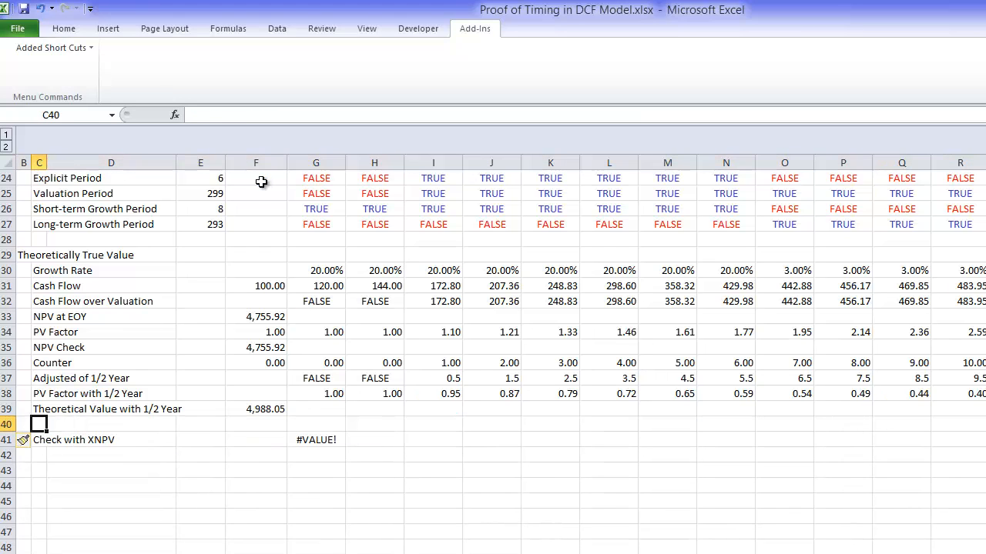
Step: Label the new row in C40 "Cash Flow with zeros in initial period"
text(Cash Flow t)
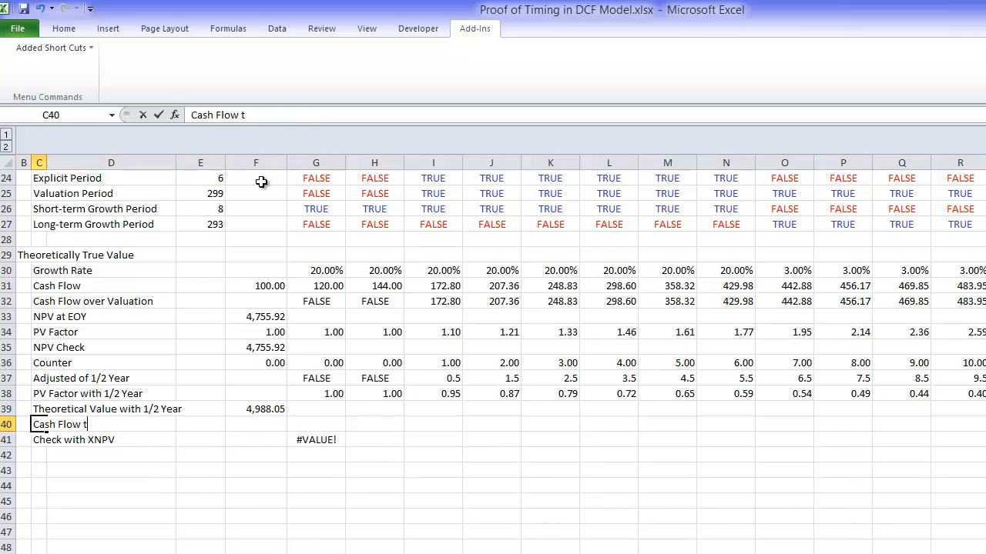
text(i)
key(BackSpace)
key(BackSpace)
text(with zeros)
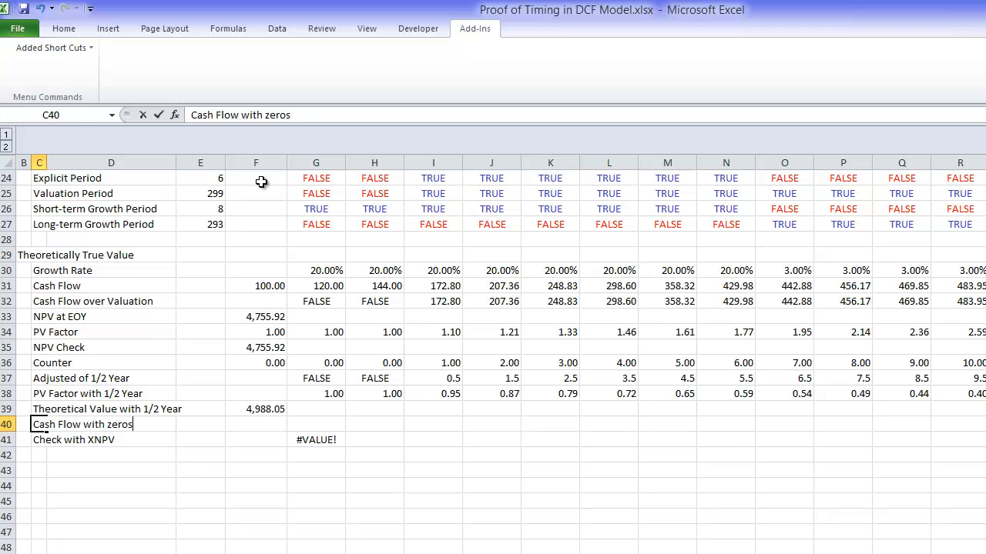
text( in initial peri)
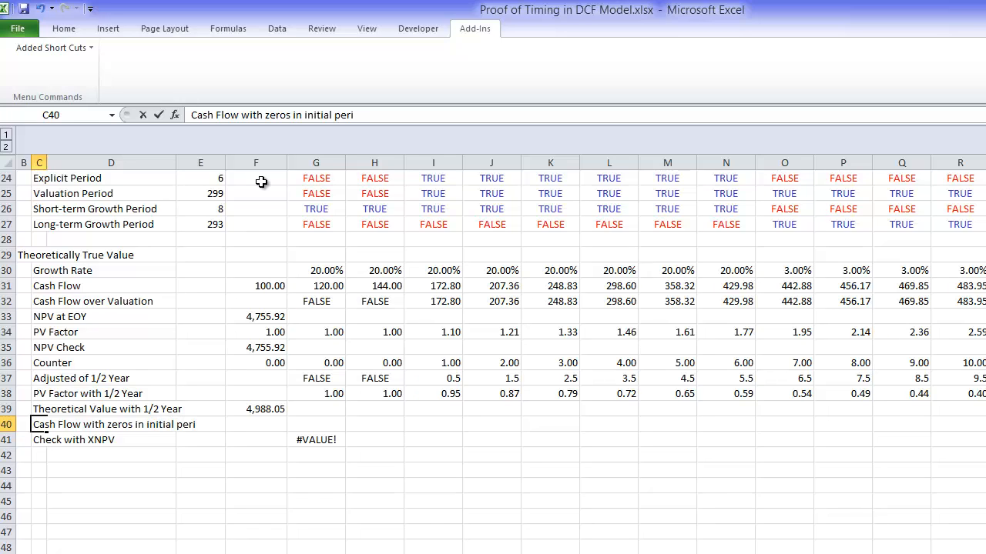
text(d)
key(Return)
key(Up)
key(F2)
key(BackSpace)
text(od)
key(Return)
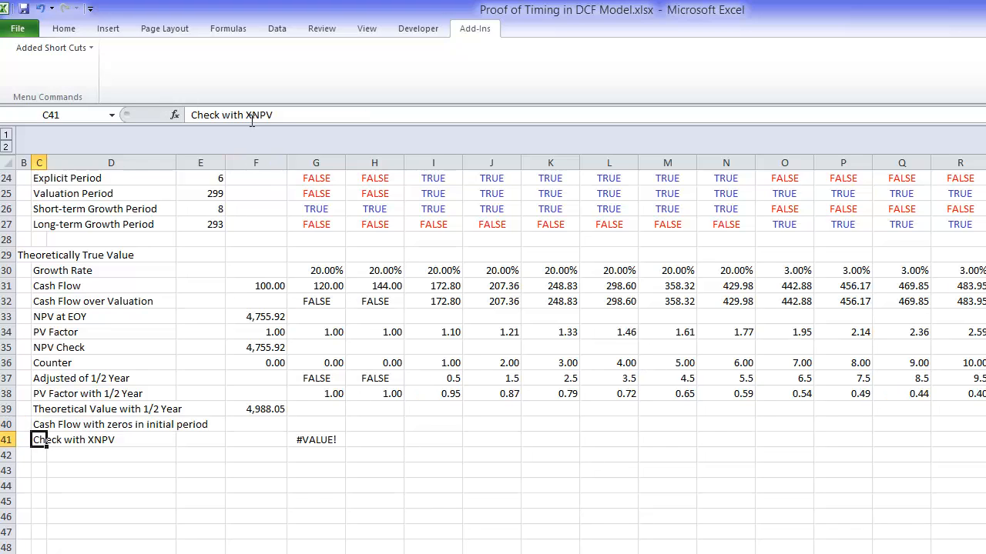
Step: Widen column D so the new row label fits, and go to the row's 2014 cell, G40
drag(175, 160, 215, 158)
key(Up)
key(Right)
key(Right)
key(Right)
key(Right)
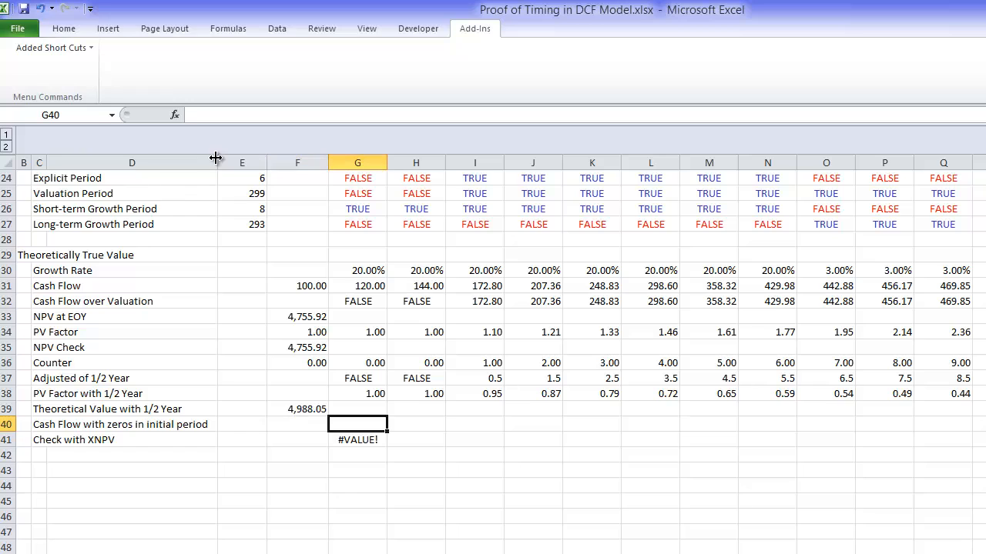
text(=)
key(Up)
key(Up)
key(Up)
key(Up)
key(Up)
key(Up)
key(Up)
key(Up)
key(Up)
key(Up)
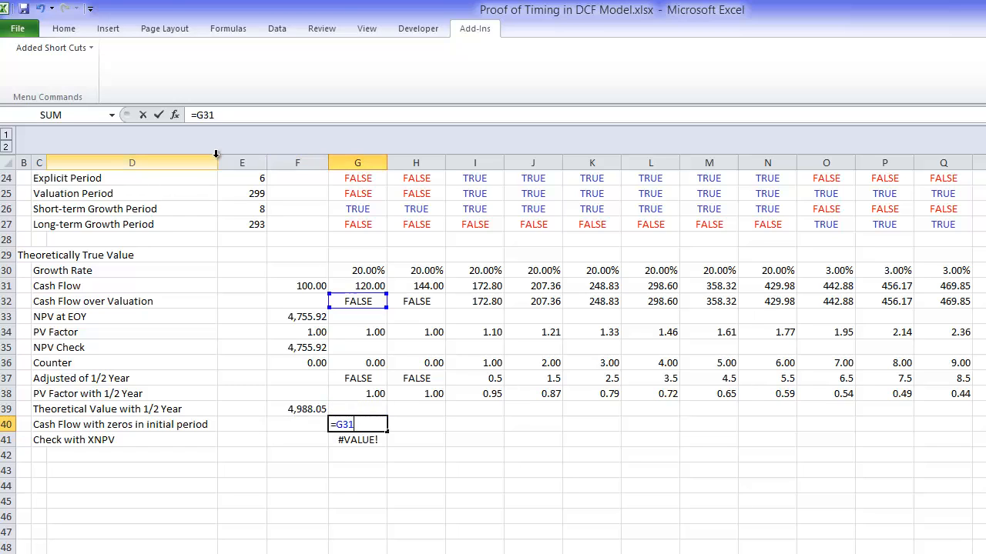
key(Down)
text(*)
key(Escape)
Step: Enter =G32*1 in G40 to convert the 2014 Cash Flow over Valuation entry to a number
text(=)
key(Up)
Step: Fill the =G32*1 formula across all year columns of the Cash Flow with zeros in initial period row
key(Up)
key(Up)
key(Up)
key(Up)
key(Up)
key(Up)
key(Up)
text(*1)
key(Return)
key(Up)
key(ctrl+shift+Right)
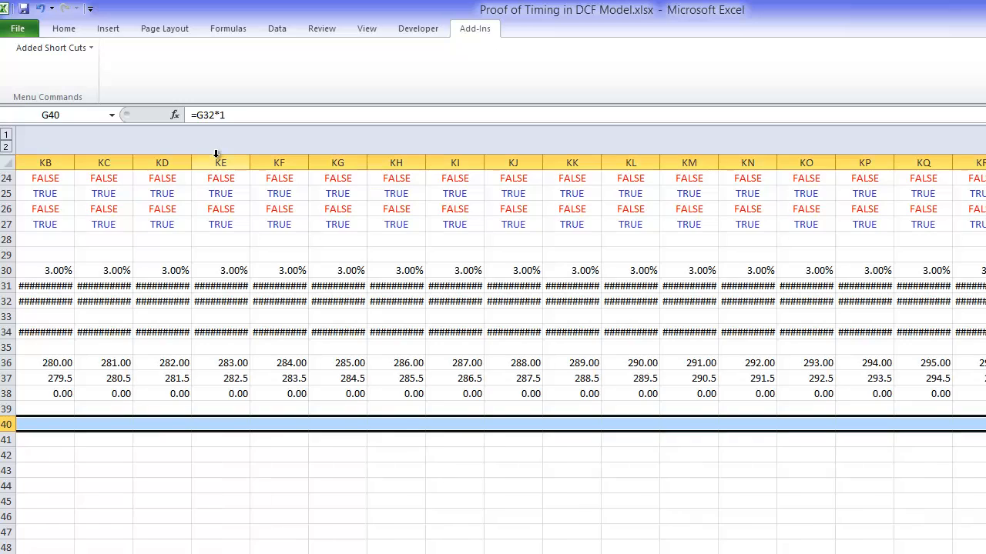
key(ctrl+r)
key(Left)
key(Left)
key(Right)
key(Right)
key(ctrl+shift+Right)
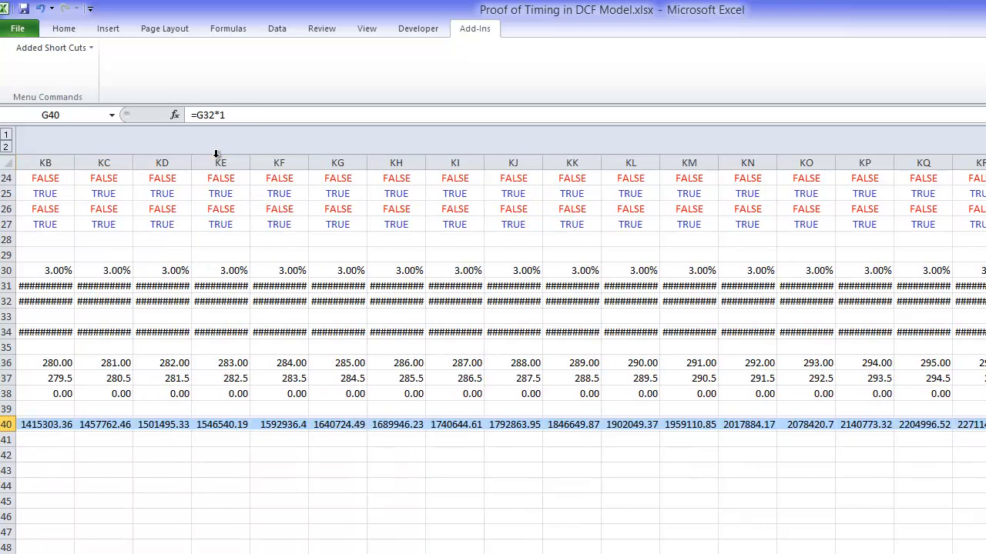
Step: Clear the old XNPV formula from G41 in the Check with XNPV row
key(Down)
key(Left)
key(Right)
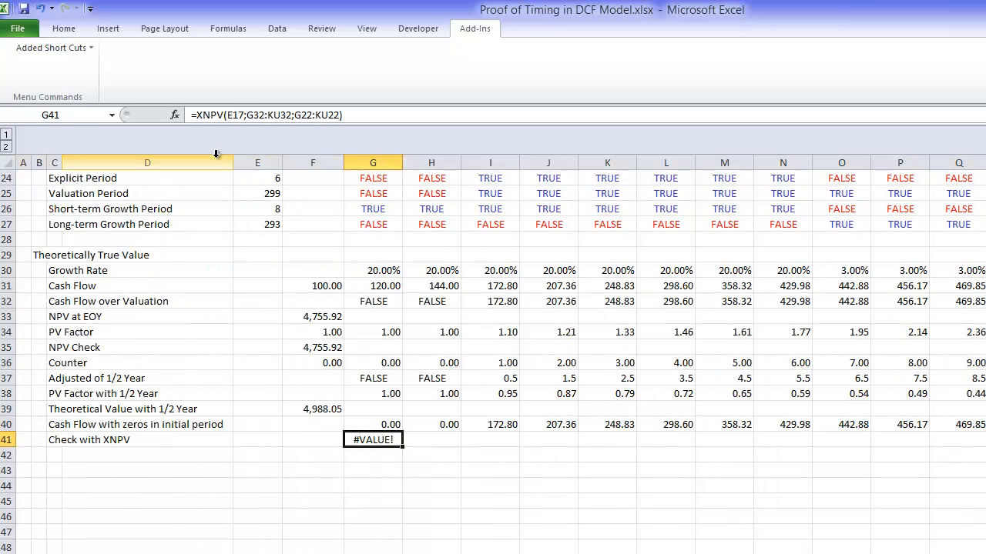
key(Delete)
Step: Start an XNPV formula in F41 that takes the WACC in E17 as its rate
key(Left)
text(=)
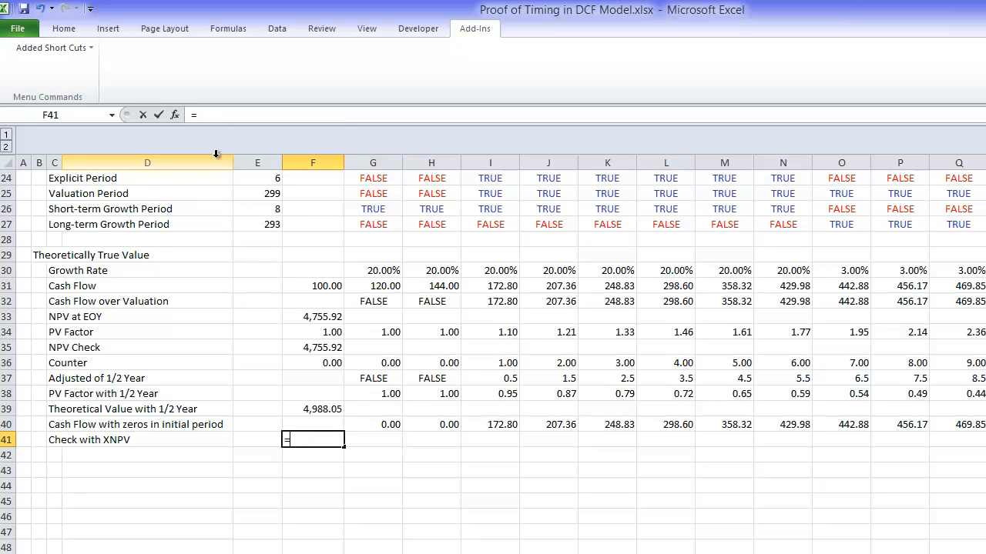
text(xnpv()
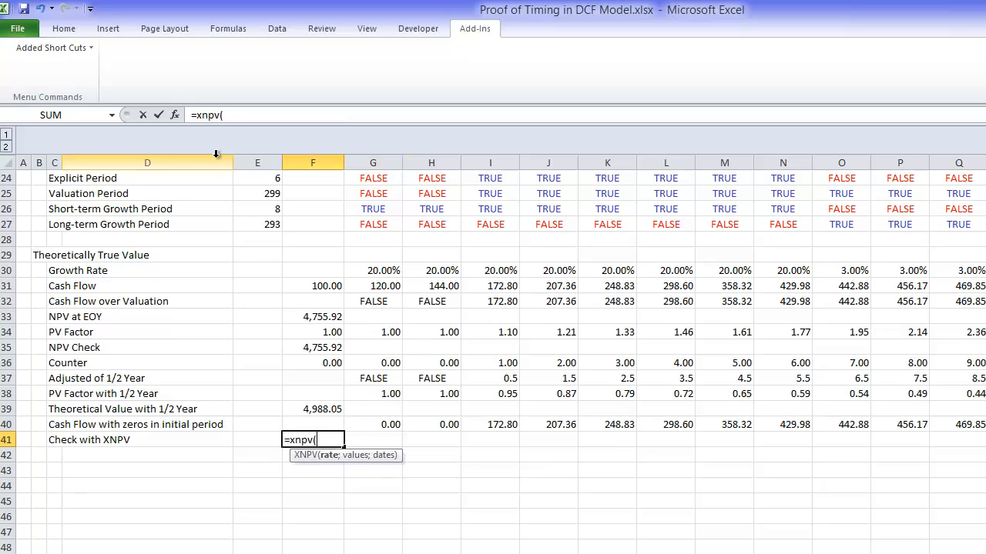
key(Up)
key(Up)
key(Up)
key(Up)
key(Up)
key(Up)
key(Up)
key(Up)
key(Up)
key(Up)
key(Up)
key(Up)
key(Up)
key(Up)
key(Up)
key(Up)
key(Up)
key(Up)
key(Up)
key(Up)
key(Up)
key(Up)
key(Up)
key(Down)
key(Down)
key(Down)
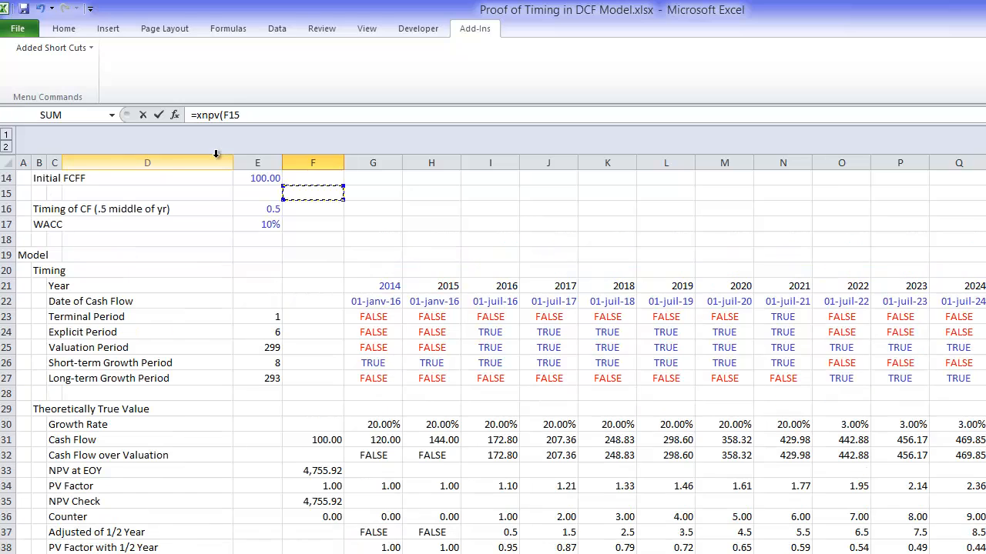
key(Left)
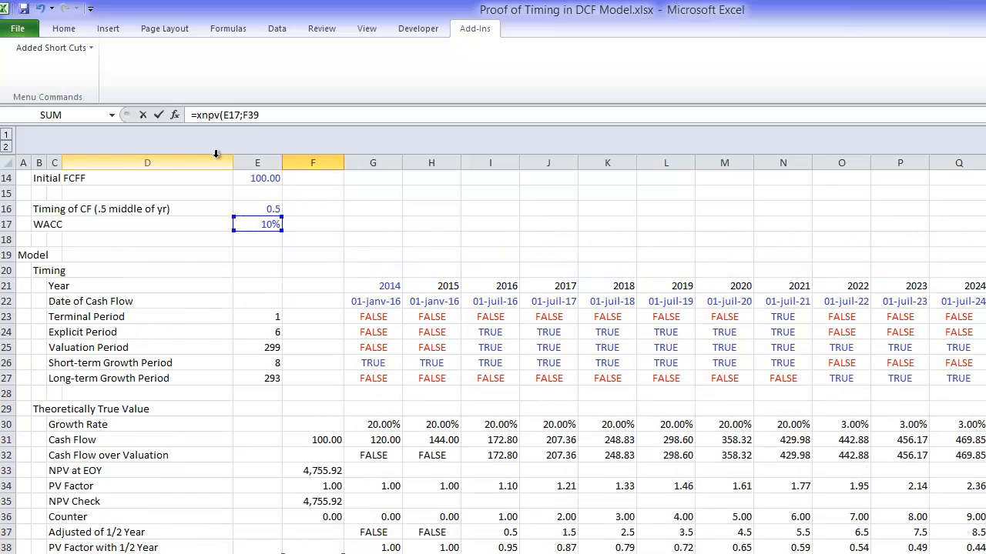
Step: Complete the XNPV formula with the zero-filled cash flows G40:KU40 as values and the dates G22:KU22
key(Down)
key(Right)
key(ctrl+shift+Right)
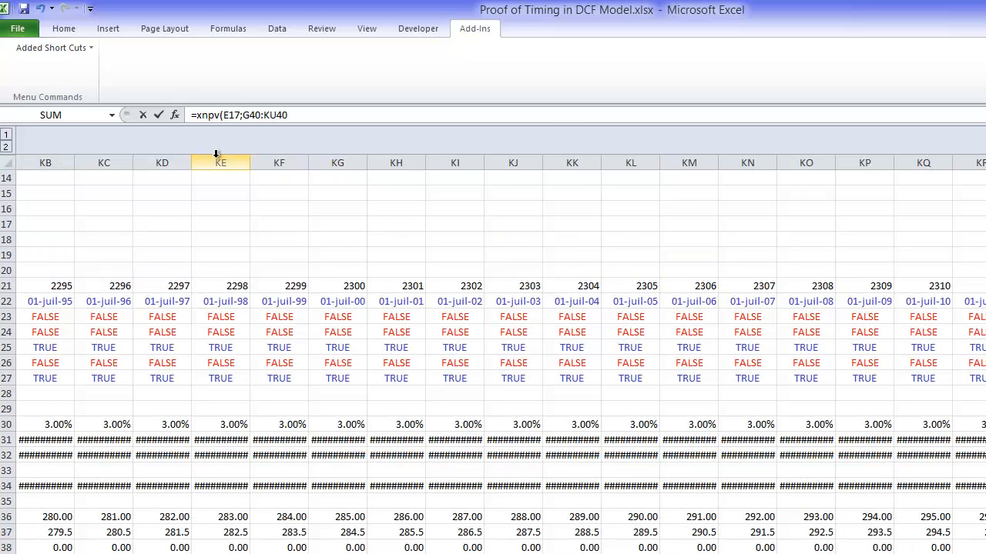
key(Up)
key(Left)
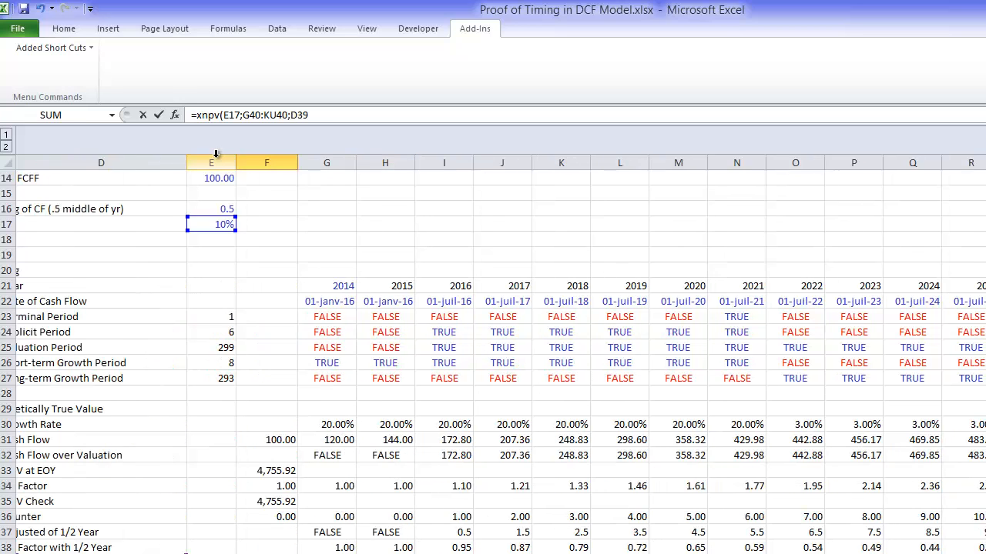
key(Up)
key(Up)
key(Up)
key(Up)
key(Up)
key(Up)
key(Up)
key(Up)
key(Up)
key(Up)
key(Up)
key(Up)
key(Up)
key(Up)
key(Up)
key(Up)
key(Up)
key(Right)
key(Right)
key(Right)
key(ctrl+shift+Right)
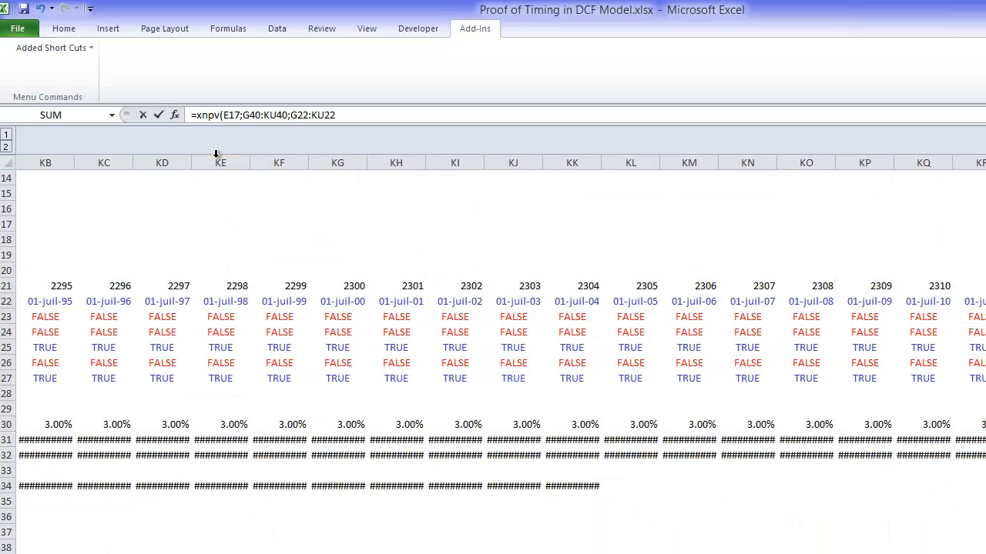
key(Return)
key(Up)
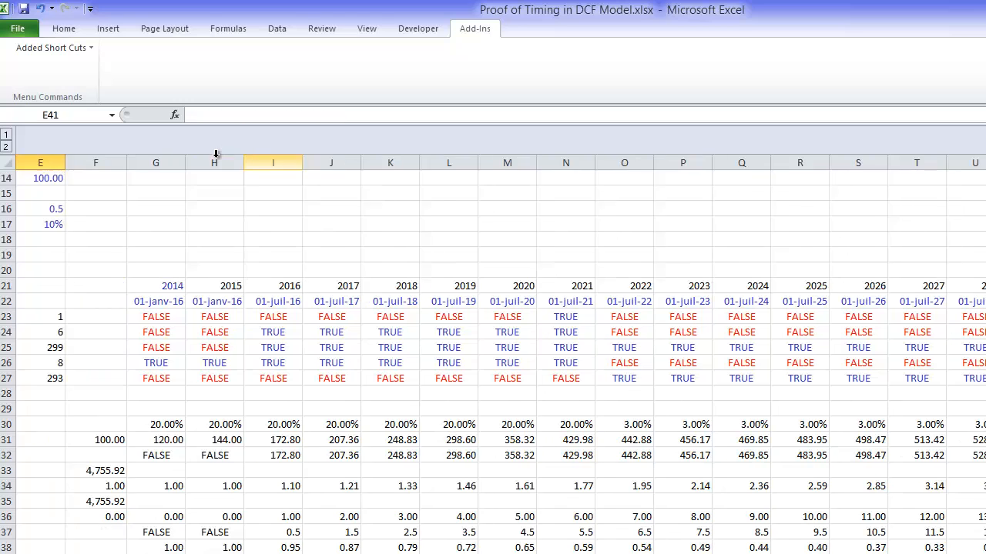
Step: Format the XNPV check result in F41 as a number with a thousands separator and two decimals
key(Left)
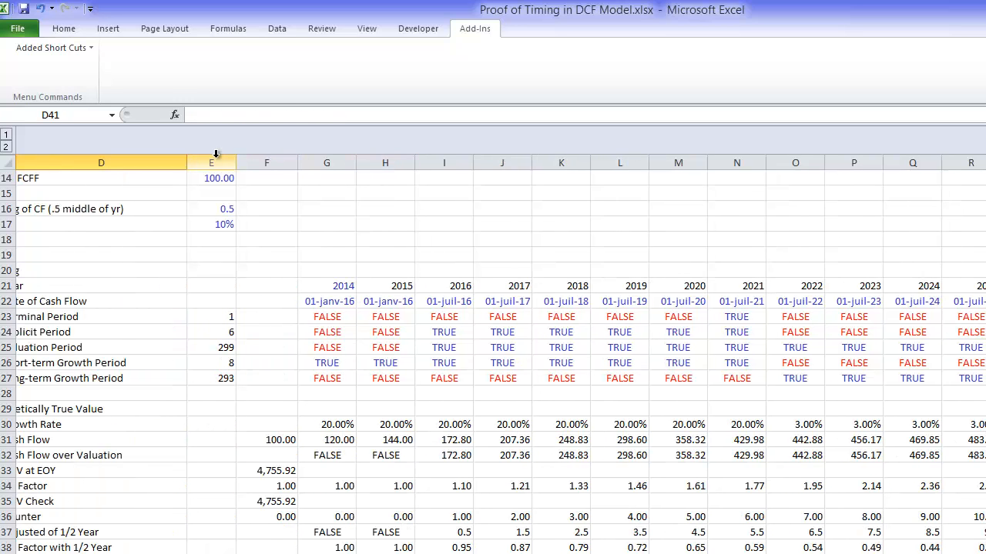
key(Down)
key(Down)
key(Down)
key(Left)
key(Left)
key(Left)
key(Down)
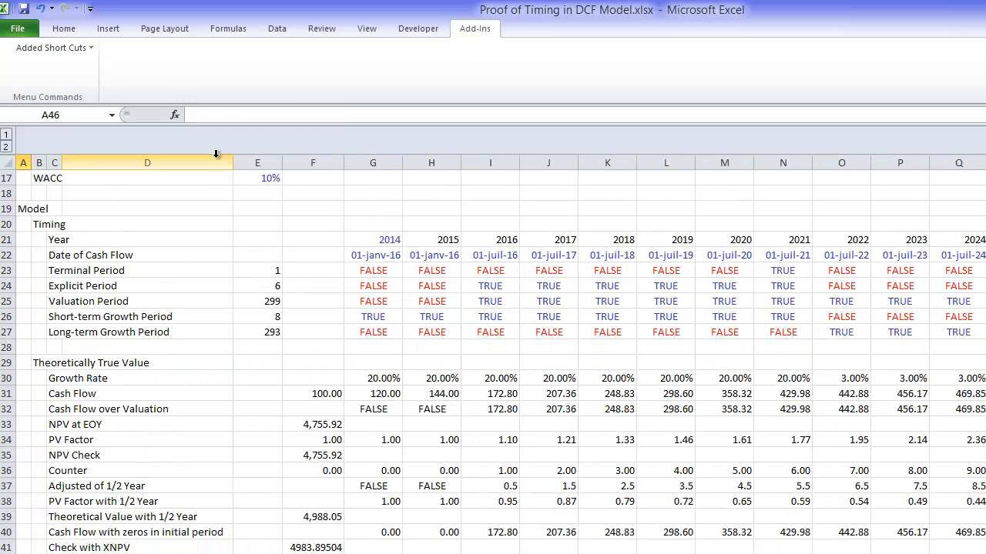
key(Down)
key(Down)
key(Down)
key(Down)
key(Down)
key(Down)
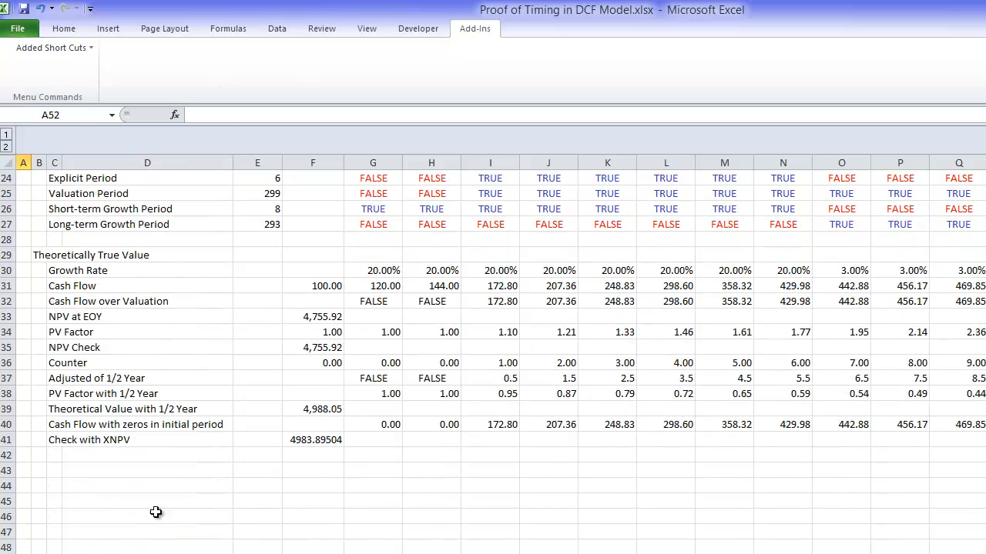
click(320, 439)
key(ctrl+shift+1)
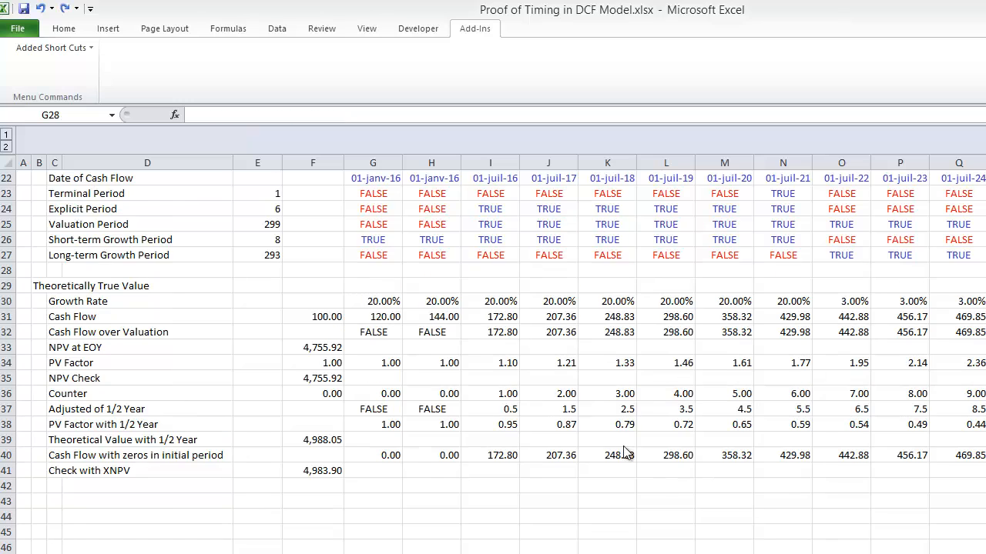
Step: Enter the label "Apply the Adjustment to EOY" in C43, leaving row 42 blank under the XNPV check
click(499, 486)
key(Left)
key(Down)
key(Down)
key(Down)
key(Down)
key(Down)
key(Down)
key(Down)
key(Down)
key(Down)
key(Down)
key(Down)
key(Down)
key(Down)
key(Down)
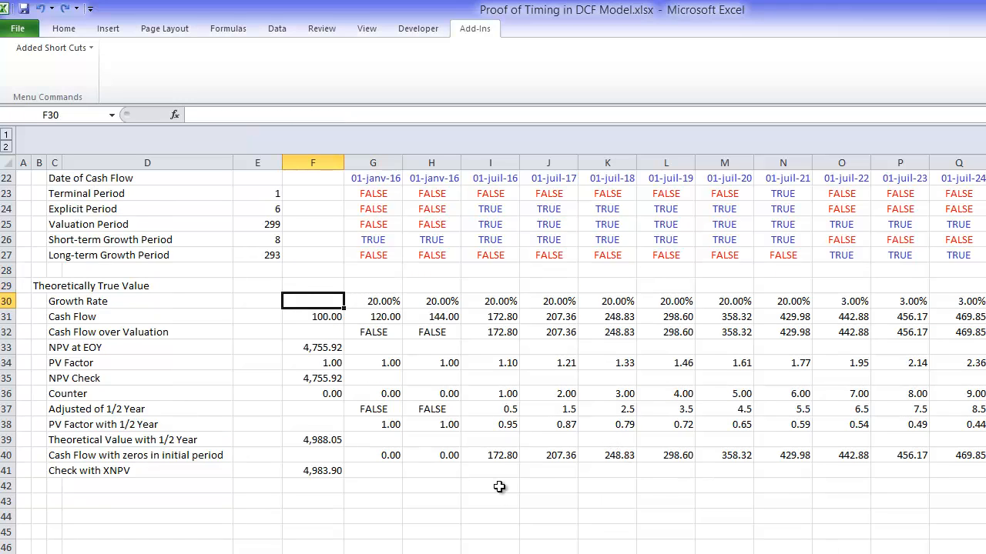
key(Left)
key(Left)
key(Left)
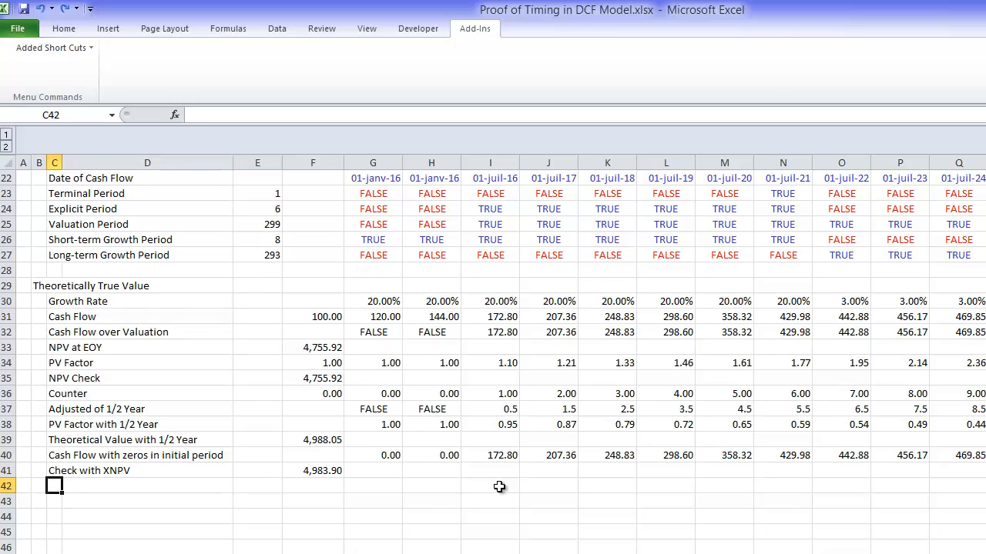
key(Down)
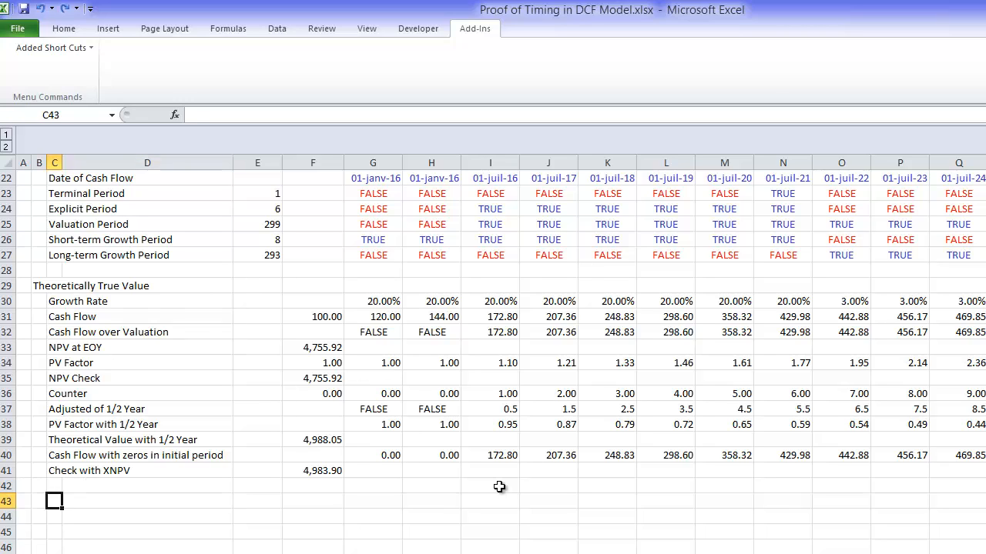
text(Aply)
key(BackSpace)
key(BackSpace)
text(ply)
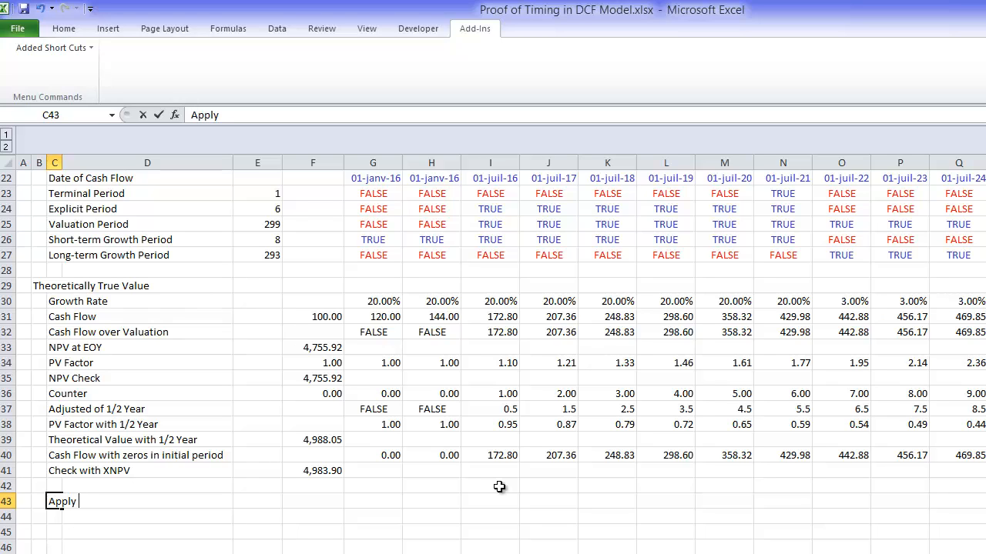
text( the Adjust)
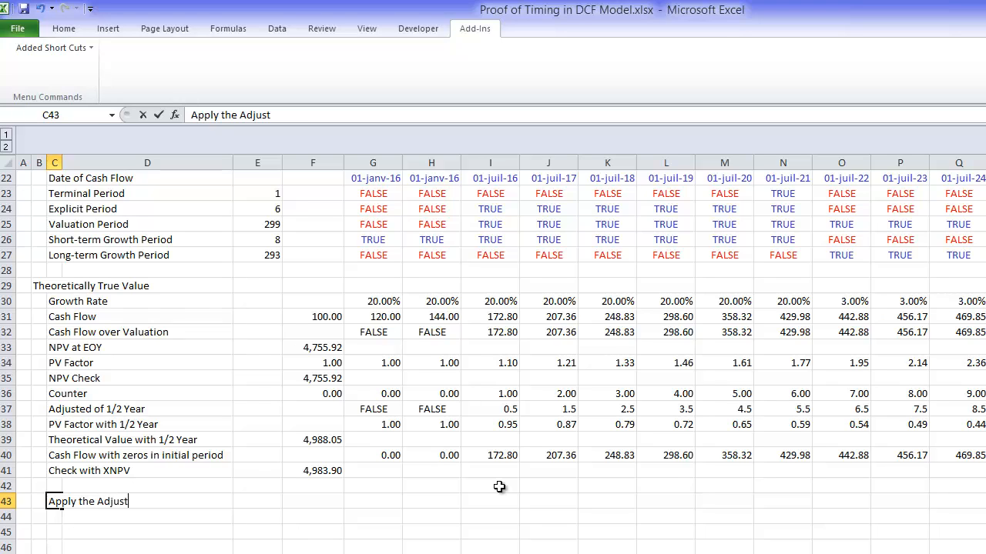
text(ment to EOY)
key(Return)
Step: Start a formula in F43 that multiplies the NPV Check value in F35 by a bracketed factor
key(Up)
key(Right)
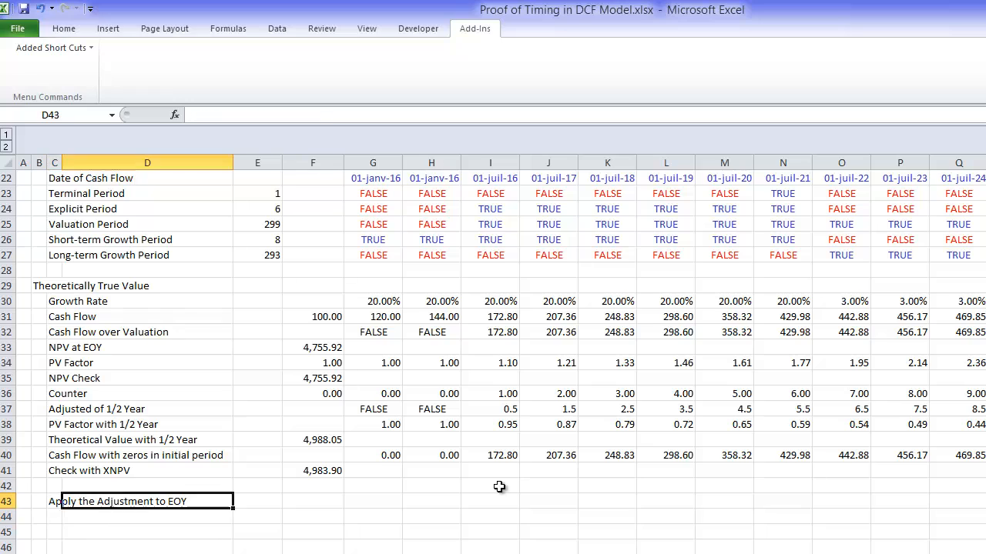
key(Right)
key(Right)
text(=)
key(Up)
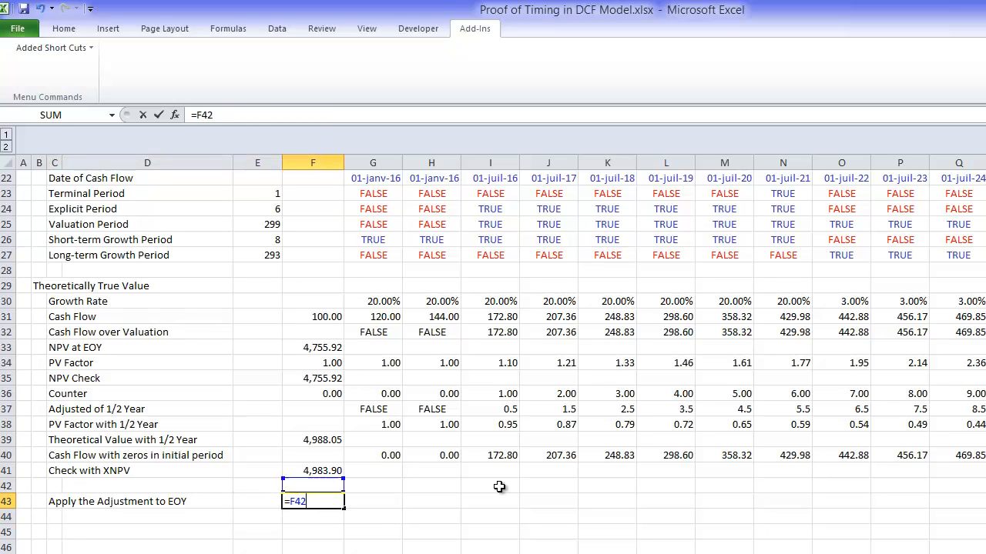
key(Up)
key(Up)
key(Up)
key(Up)
key(Up)
key(Up)
key(Up)
key(Up)
key(Down)
text(*()
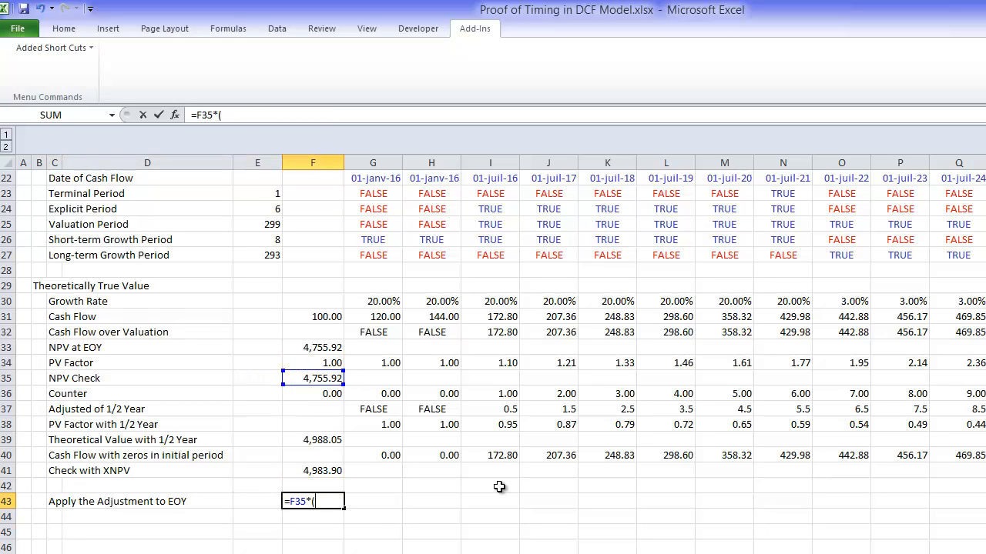
text(1+)
Step: Complete the formula as =F35*(1+E17)^E16, using the WACC and the timing of the cash flow
key(Up)
key(Up)
key(Up)
key(Up)
key(Up)
key(Up)
key(Up)
key(Up)
key(Up)
key(Up)
key(Up)
key(Up)
key(Up)
key(Up)
key(Up)
key(Up)
key(Up)
key(Up)
key(Up)
key(Up)
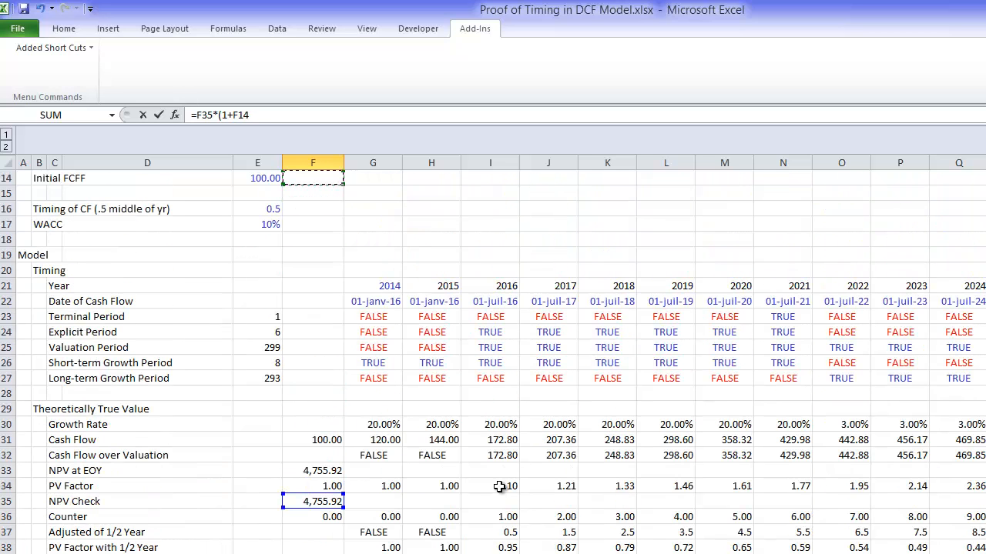
key(Down)
key(Down)
key(Down)
key(Left)
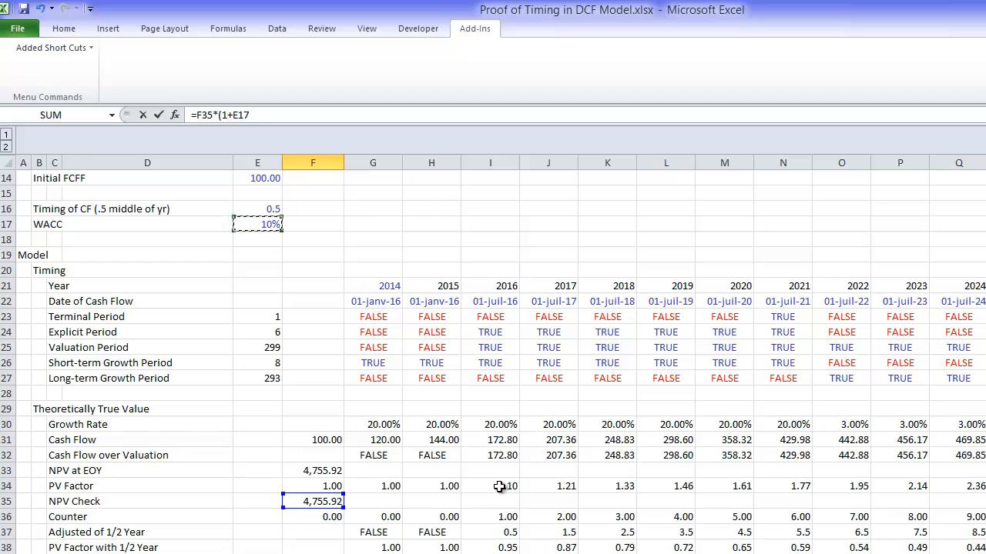
text()^)
key(Up)
key(Up)
key(Up)
key(Up)
key(Up)
key(Up)
key(Up)
key(Up)
key(Up)
key(Up)
key(Up)
key(Up)
key(Up)
key(Up)
key(Up)
key(Up)
key(Up)
key(Up)
key(Up)
key(Up)
key(Up)
key(Up)
key(Up)
key(Up)
key(Left)
key(Return)
Step: Compare the adjusted value in F43 with the XNPV check and the theoretical 1/2 year value, and examine the references in its formula
key(Up)
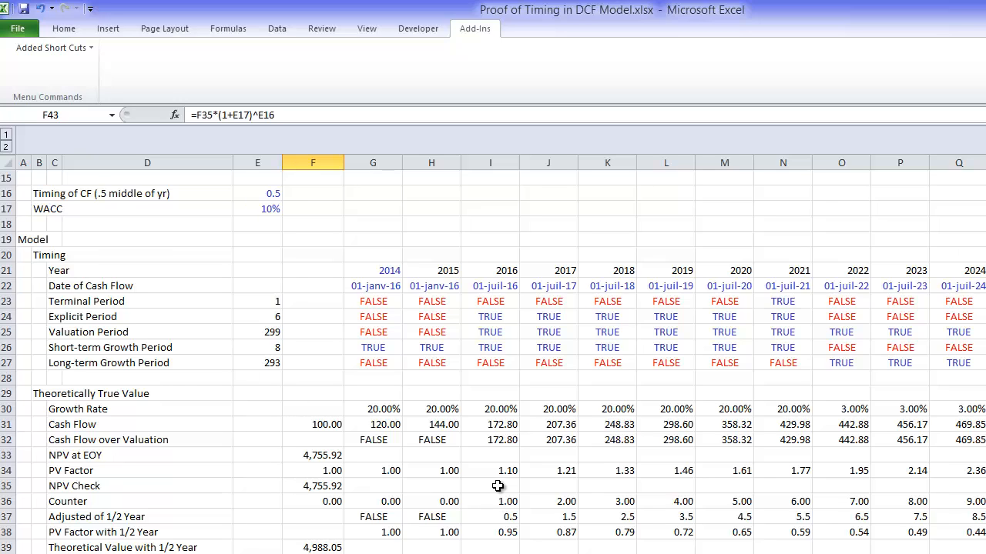
key(Up)
key(Up)
key(Up)
key(Up)
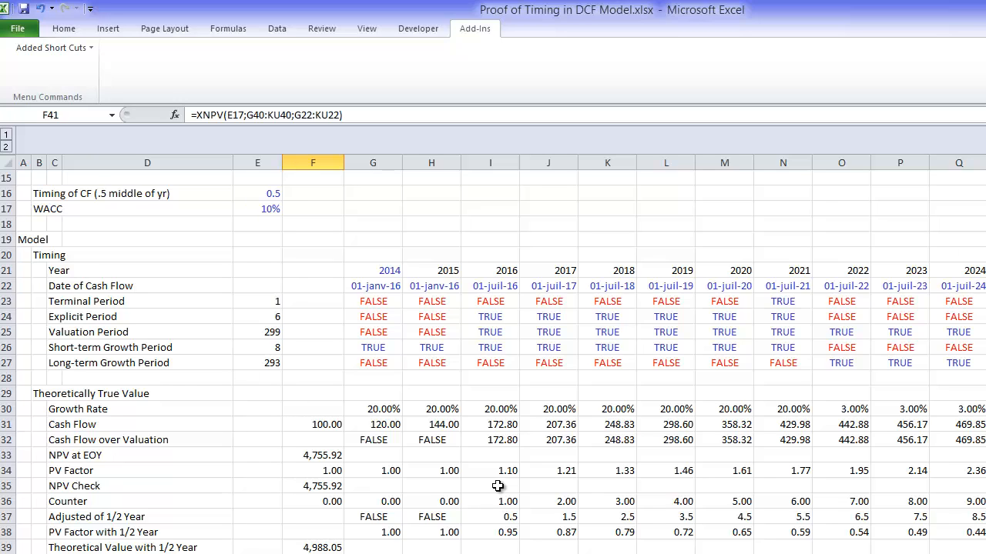
key(Down)
key(Down)
key(Down)
key(Down)
key(Down)
key(Down)
key(Down)
key(Down)
key(Down)
key(Down)
key(Down)
key(Down)
key(Down)
key(Down)
key(Down)
key(Down)
key(Down)
key(Down)
key(Down)
key(Down)
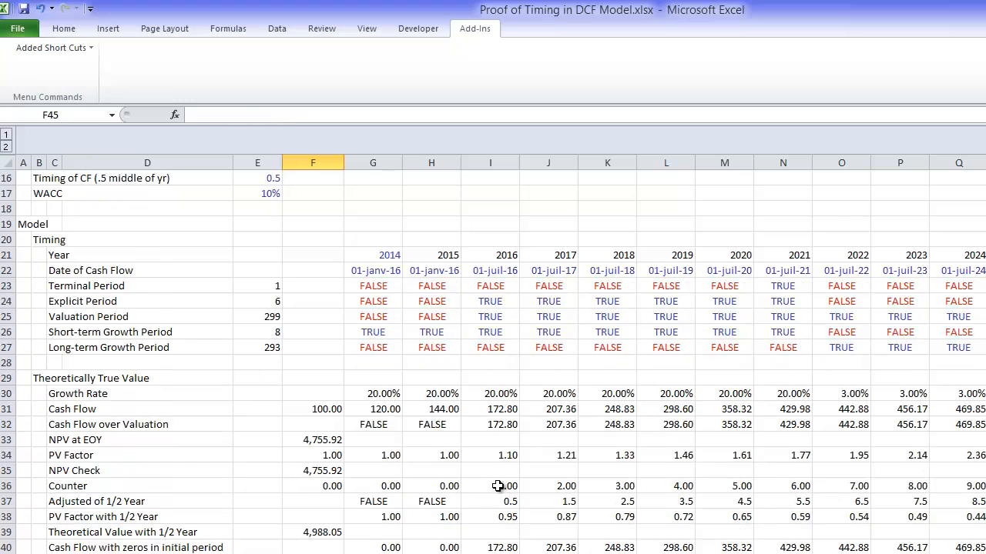
key(Up)
key(Up)
key(Up)
key(Up)
key(Up)
key(Up)
key(Up)
key(Up)
key(Up)
key(Up)
key(Up)
key(Up)
key(Up)
key(Up)
key(Up)
key(Up)
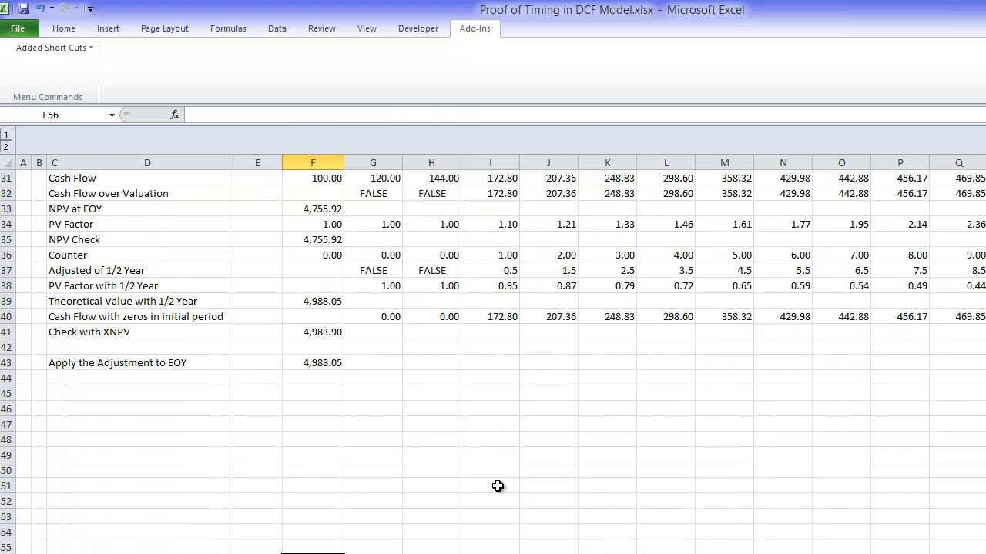
key(F2)
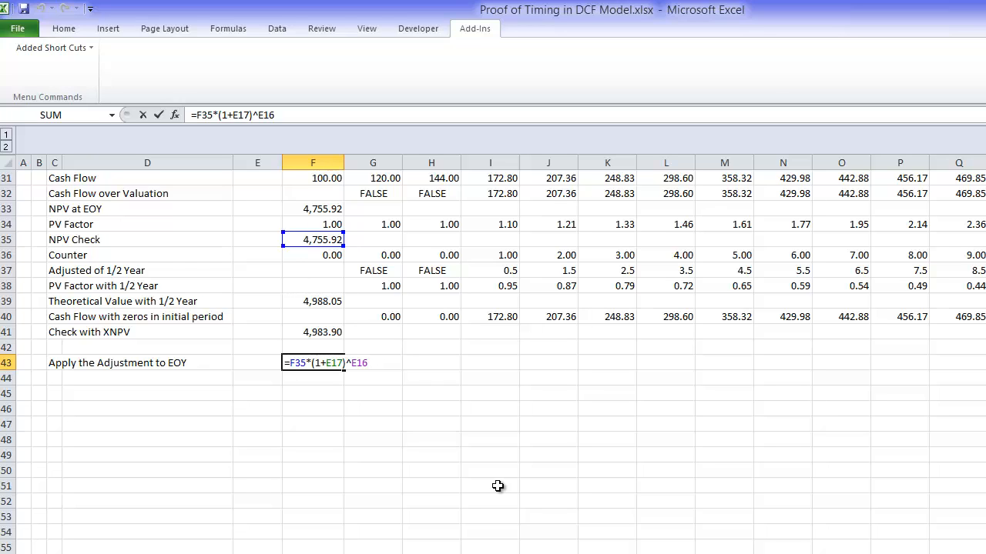
key(ctrl+Return)
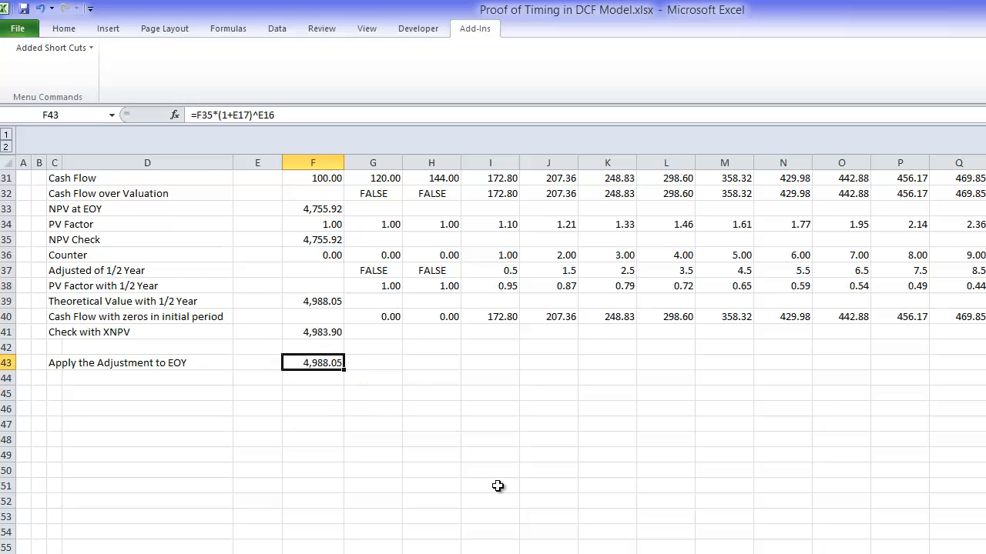
Step: Link L9, beside "Case 1: Theoretically True Value", to the half-year value in column F of the model
key(Page_Up)
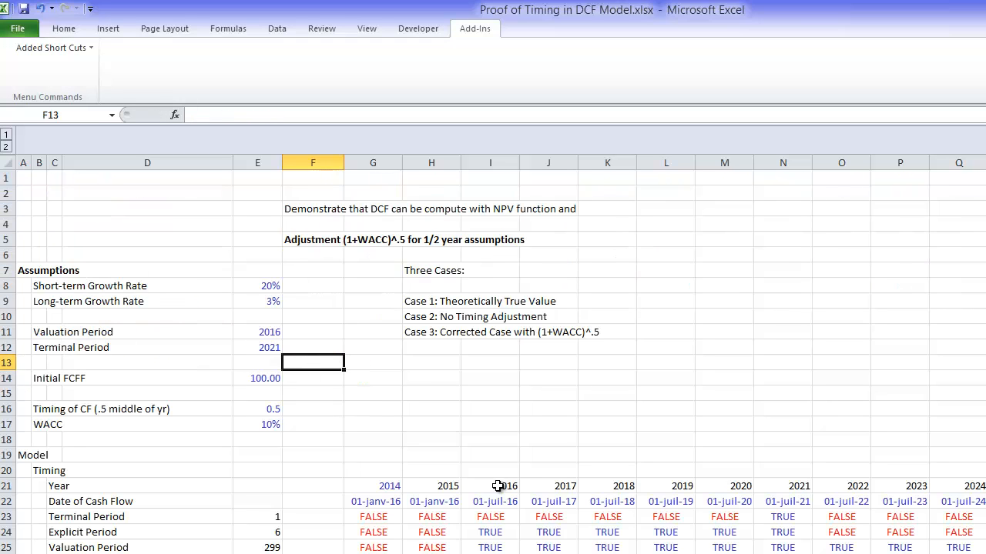
key(Up)
key(Up)
key(Up)
key(Up)
key(Right)
key(Right)
key(Right)
key(Right)
key(Right)
key(Right)
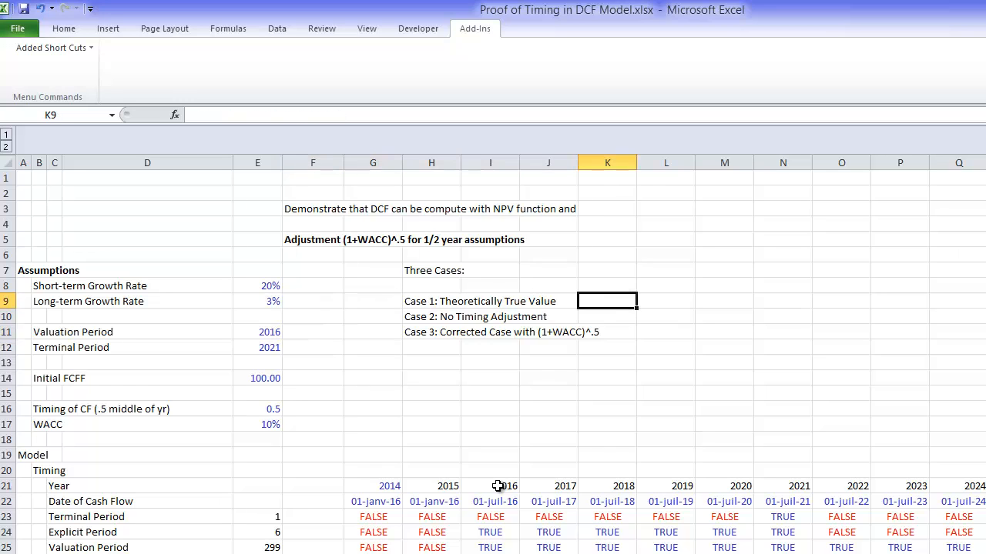
text(=)
key(Page_Down)
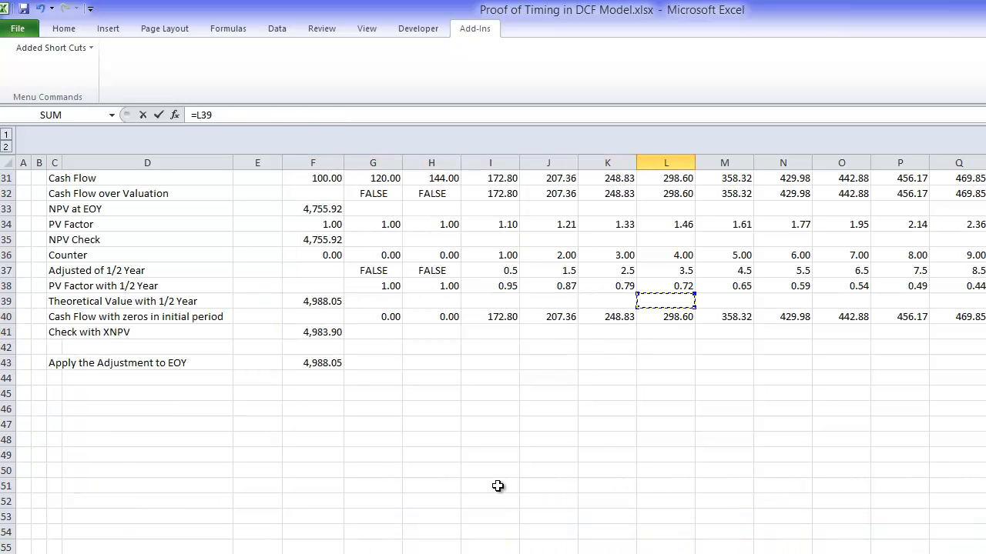
key(Down)
key(Down)
key(Down)
key(Down)
key(Down)
key(Left)
key(Left)
key(Left)
key(Left)
key(Left)
key(Left)
key(Up)
key(Return)
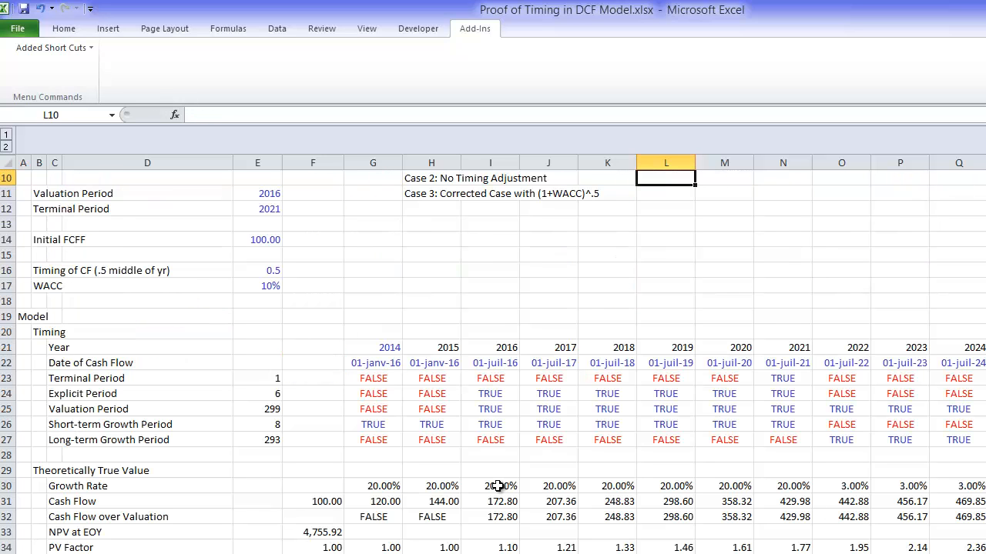
Step: Review the three-case summary, comparing the Case 1 result in L9 with the empty result cell for Case 2
key(Up)
key(Up)
key(Up)
key(Up)
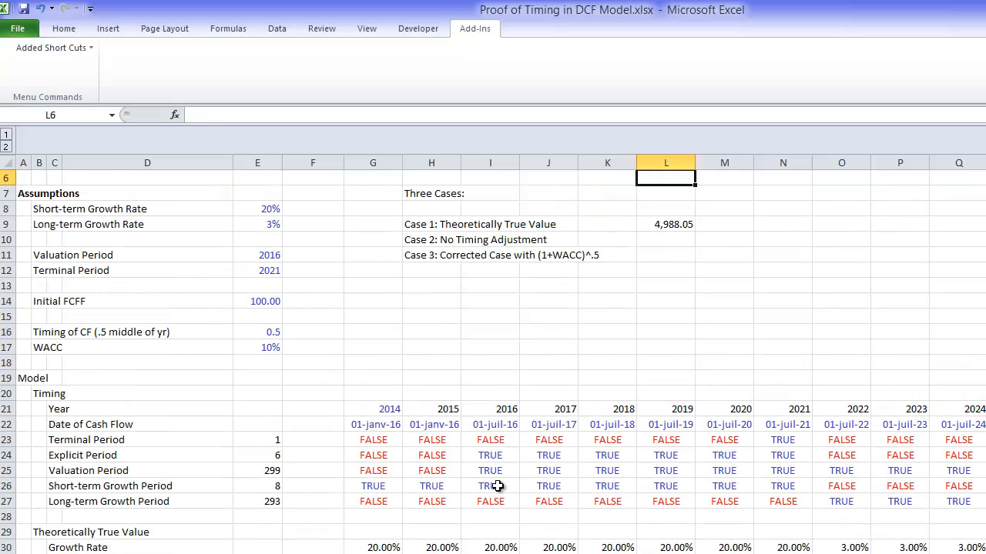
key(Down)
key(Down)
key(Down)
key(Left)
key(Right)
key(Down)
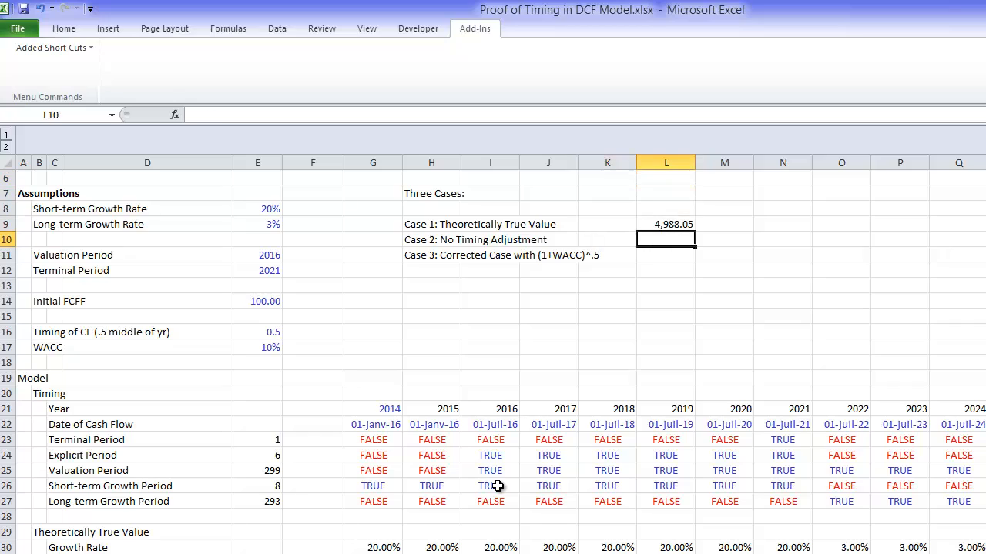
key(Up)
Step: Look over the Theoretically True Value section, from the growth rates down to the "Apply the Adjustment to EOY" row
key(Down)
key(Down)
key(Down)
key(Down)
key(Down)
key(Down)
key(Down)
key(Down)
key(Down)
key(Down)
key(Down)
key(Down)
key(Down)
key(Down)
key(Down)
key(Down)
key(Down)
key(Down)
key(Down)
key(Down)
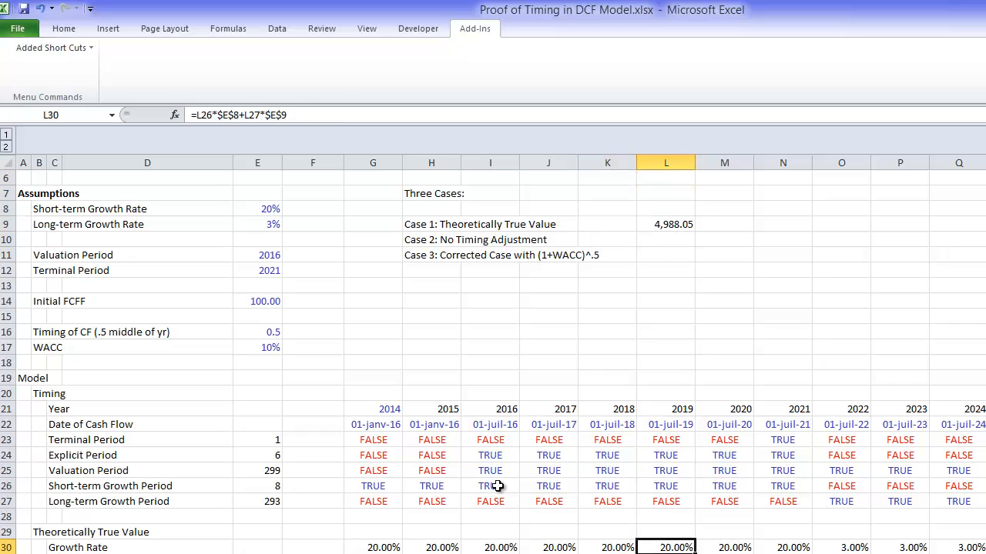
key(Down)
key(Down)
key(Down)
key(Down)
key(Down)
key(Down)
key(Down)
key(Down)
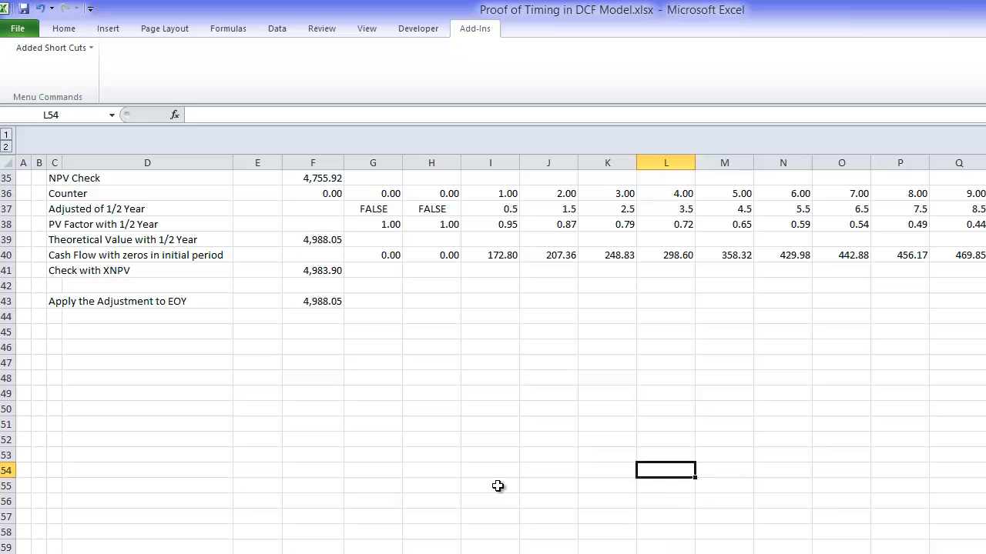
key(Up)
key(Up)
key(Up)
key(Up)
key(Up)
key(Up)
key(Up)
key(Up)
key(Up)
key(Up)
key(Up)
key(Up)
key(Up)
key(Up)
key(Up)
key(Up)
key(Up)
key(Up)
key(Up)
key(Up)
key(Up)
key(Up)
key(Up)
key(Up)
key(Up)
key(Up)
key(Up)
key(Up)
key(Left)
key(Left)
key(Home)
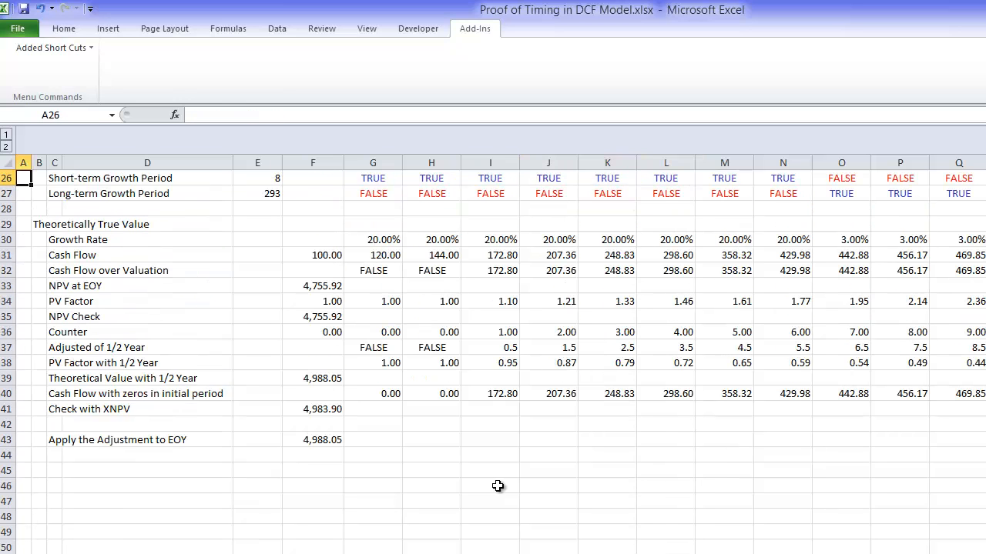
key(Down)
key(Down)
key(Down)
key(Down)
key(Down)
key(Down)
key(Down)
key(Down)
key(Down)
key(Down)
key(Down)
key(Down)
key(Down)
key(Down)
key(Down)
key(Down)
key(Down)
key(Down)
key(Down)
key(Down)
key(Down)
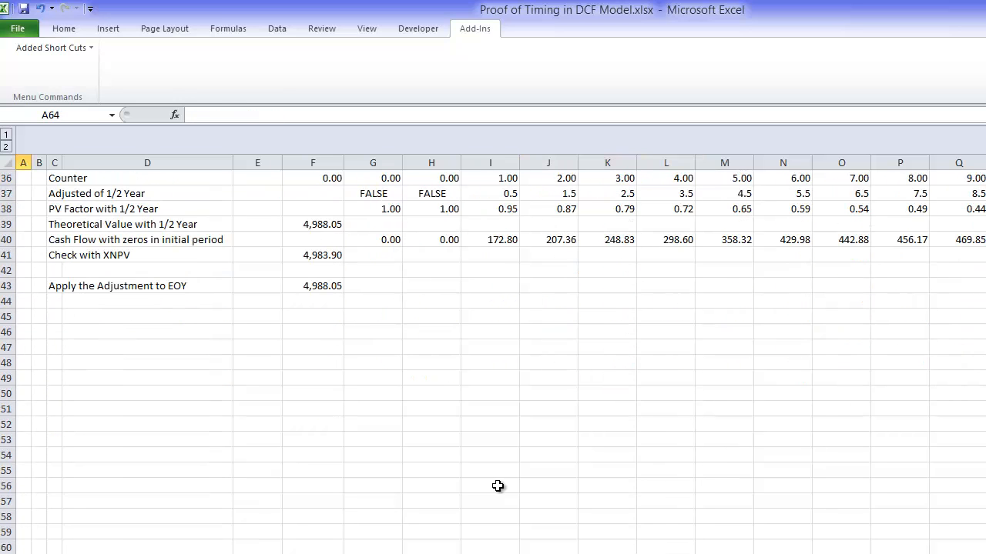
key(Up)
key(Up)
key(Up)
key(Up)
key(Up)
key(Up)
key(Up)
key(Up)
key(Up)
key(Up)
key(Up)
key(Up)
key(Up)
key(Up)
key(Up)
key(Up)
key(Up)
key(Up)
key(Up)
key(Up)
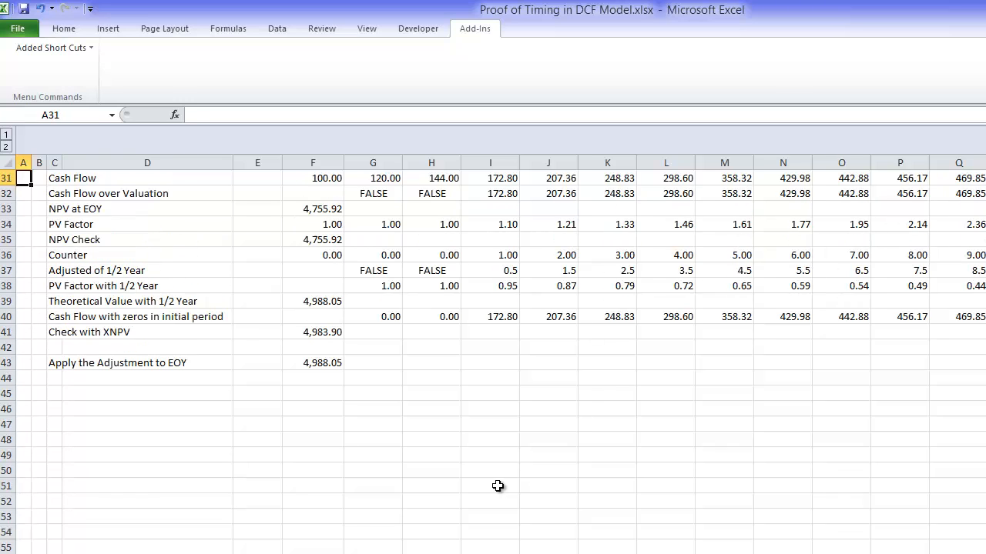
Step: Enter the section heading "Application of TV" in B45, below the adjusted end-of-year value
key(Up)
key(Down)
key(Down)
key(Down)
key(Down)
key(Down)
key(Down)
key(Down)
key(Down)
key(Down)
key(Down)
key(Down)
key(Down)
key(Down)
key(Down)
key(Down)
key(Down)
key(Down)
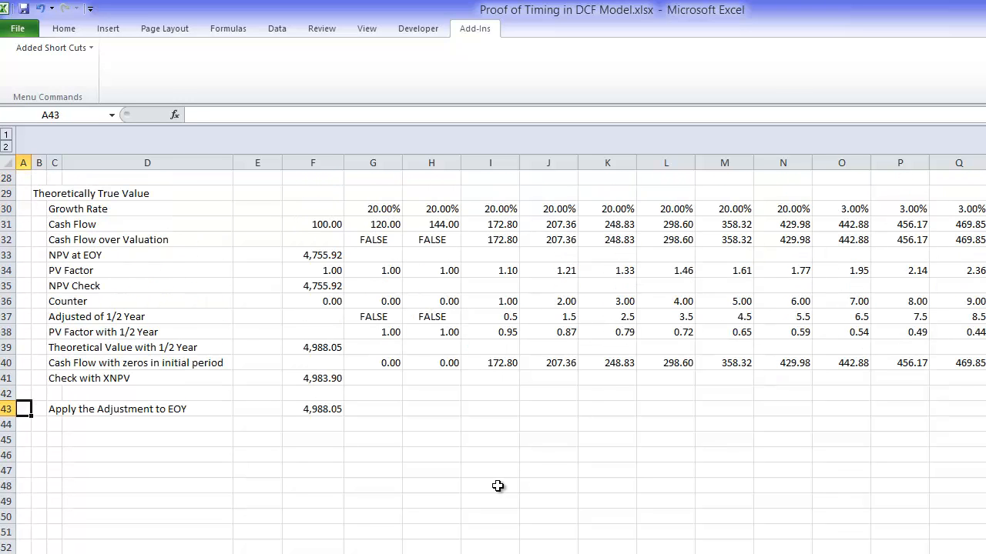
key(Right)
text(App)
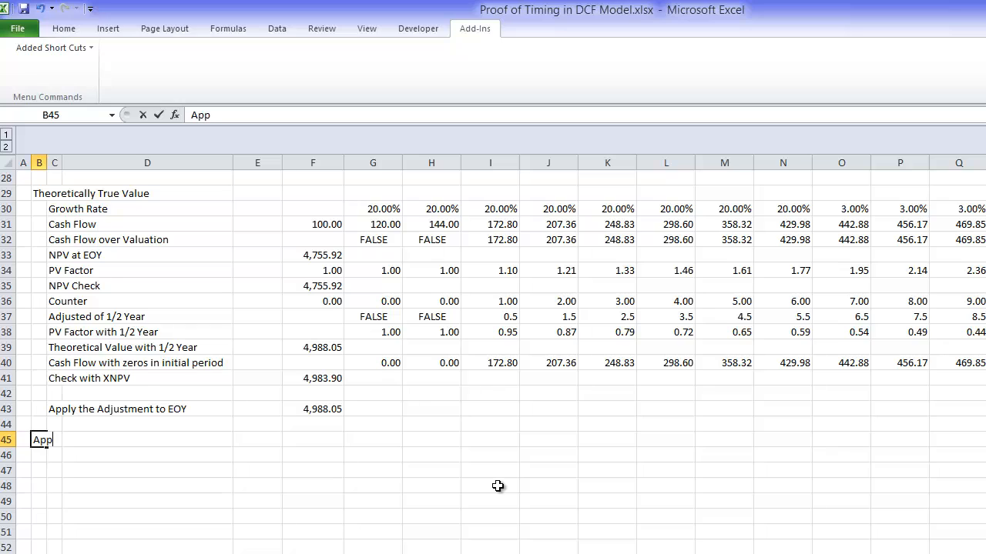
text(lication of TV)
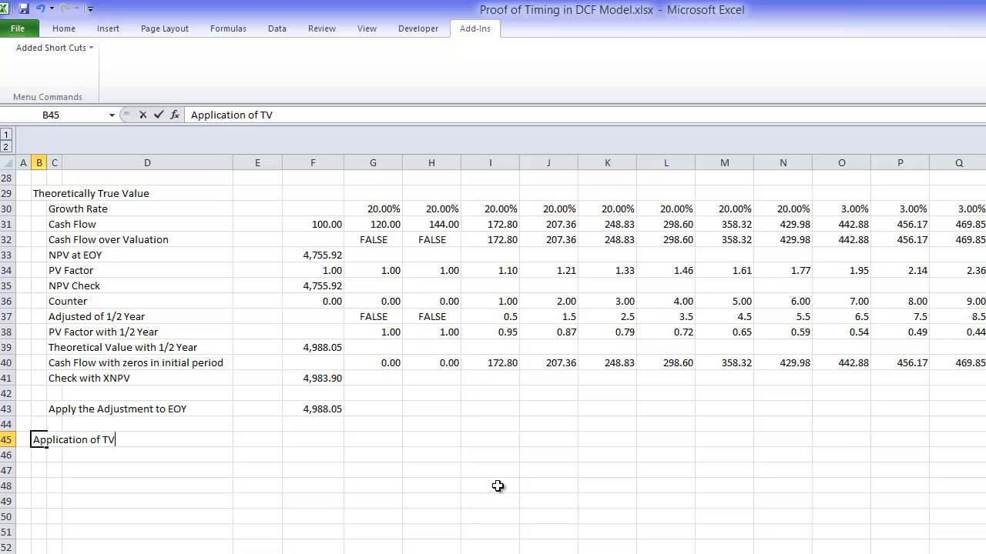
key(Return)
Step: Enter the row label "Expicit Cash Flow Value" in C46 under the new heading
key(Right)
key(Right)
key(Left)
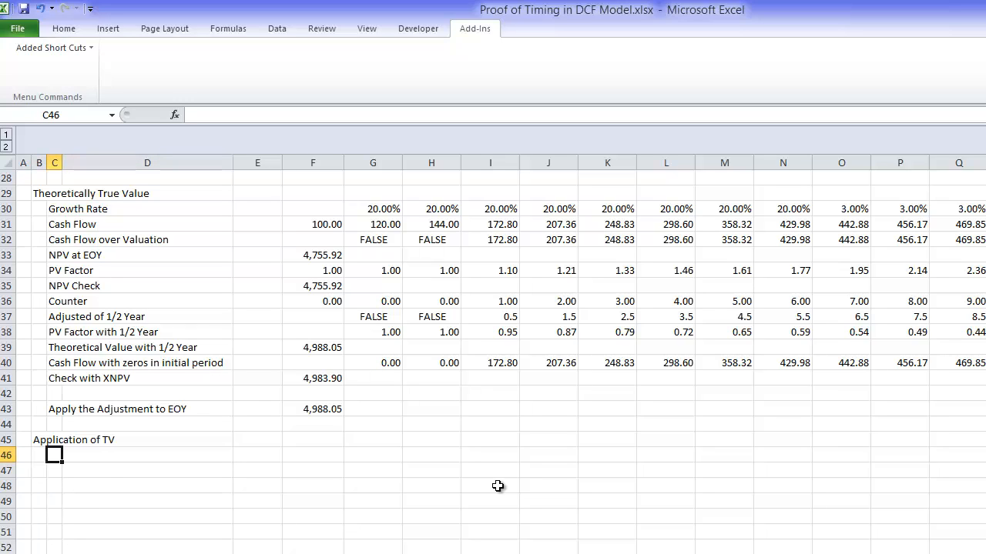
text(Expicit Cash Flow )
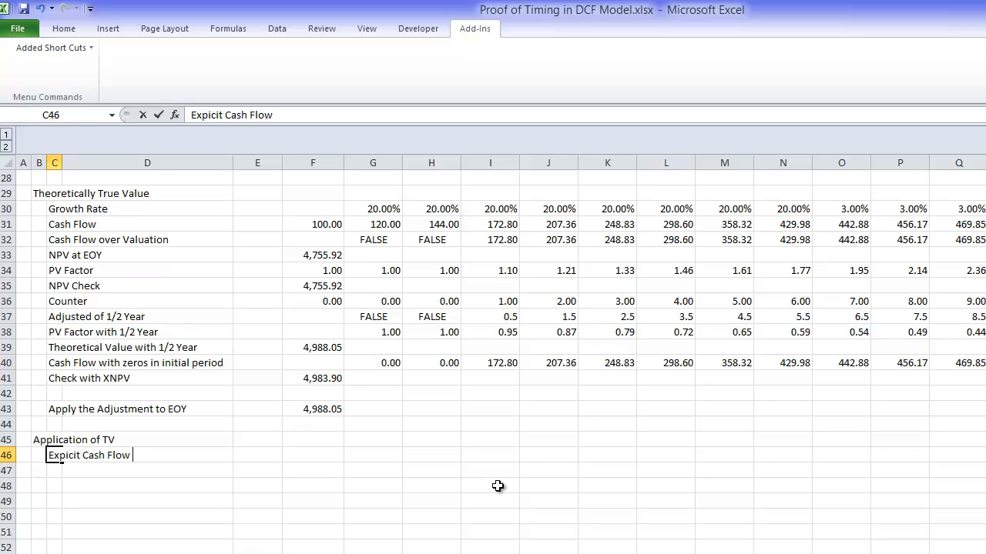
text(Value)
key(Return)
Step: Enter =IF(G24;G31) in G46 so the cash flow is taken only when the explicit period flag is TRUE
key(Up)
key(Right)
key(Right)
key(Right)
key(Right)
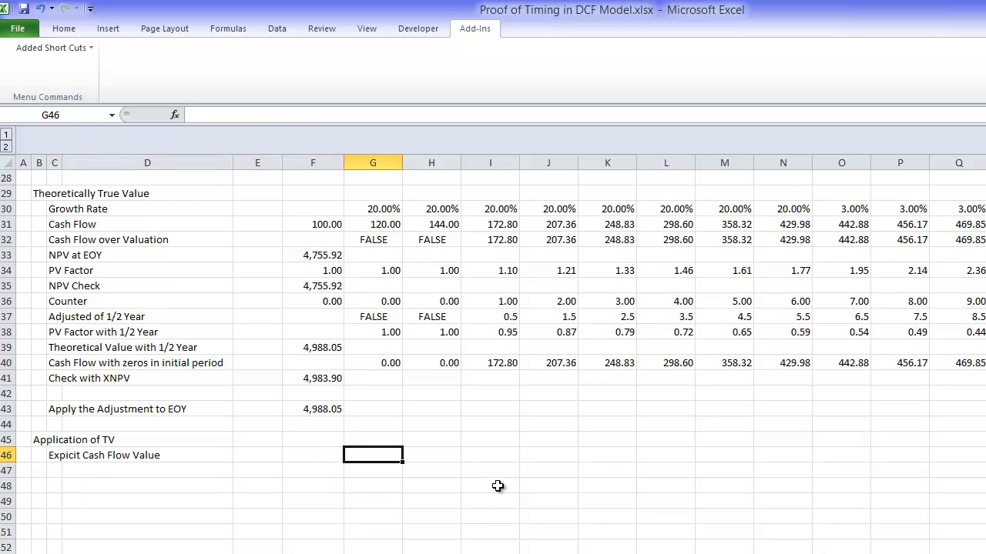
text(=if()
key(Up)
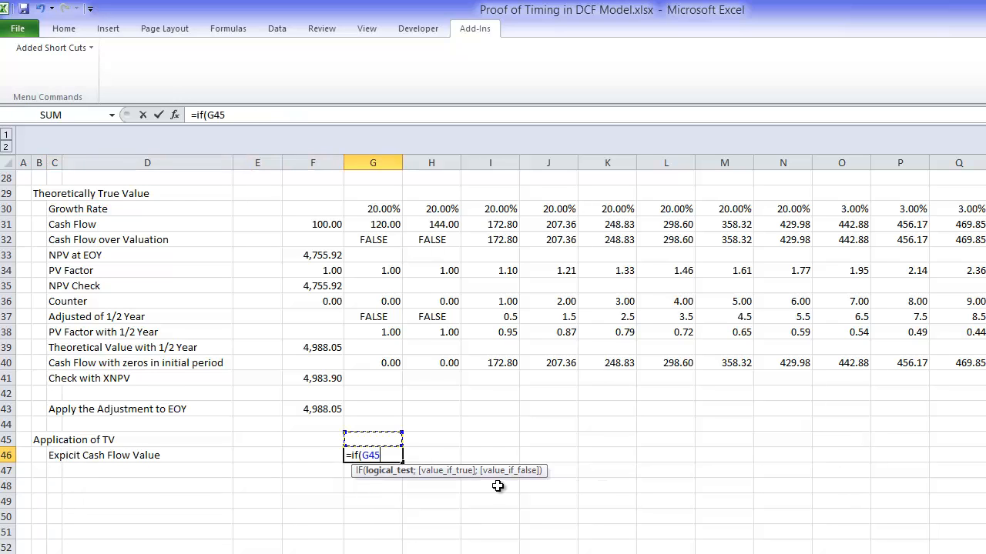
key(Up)
key(Up)
key(Up)
key(Up)
key(Up)
key(Up)
key(Up)
key(Up)
key(Up)
key(Up)
key(Up)
key(Up)
key(Up)
key(Up)
key(Up)
key(Up)
key(Up)
key(Up)
key(Up)
key(Up)
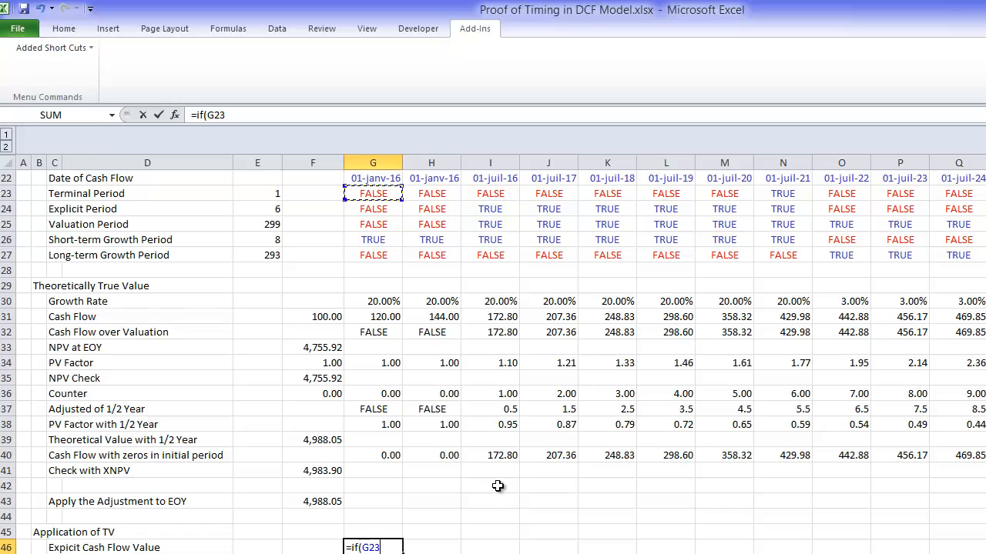
key(Down)
text(;)
key(Up)
key(Up)
key(Up)
key(Up)
key(Up)
key(Up)
key(Up)
key(Up)
key(Up)
key(Up)
key(Up)
key(Up)
key(Up)
key(Up)
key(Up)
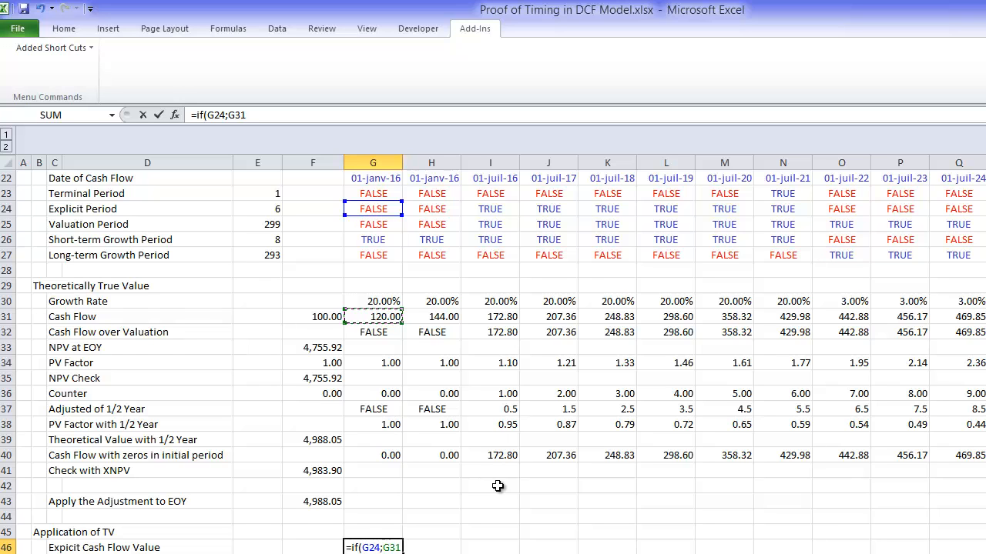
key(Return)
Step: Fill the G46 formula across row 46 through the last model year
key(ctrl+shift+Right)
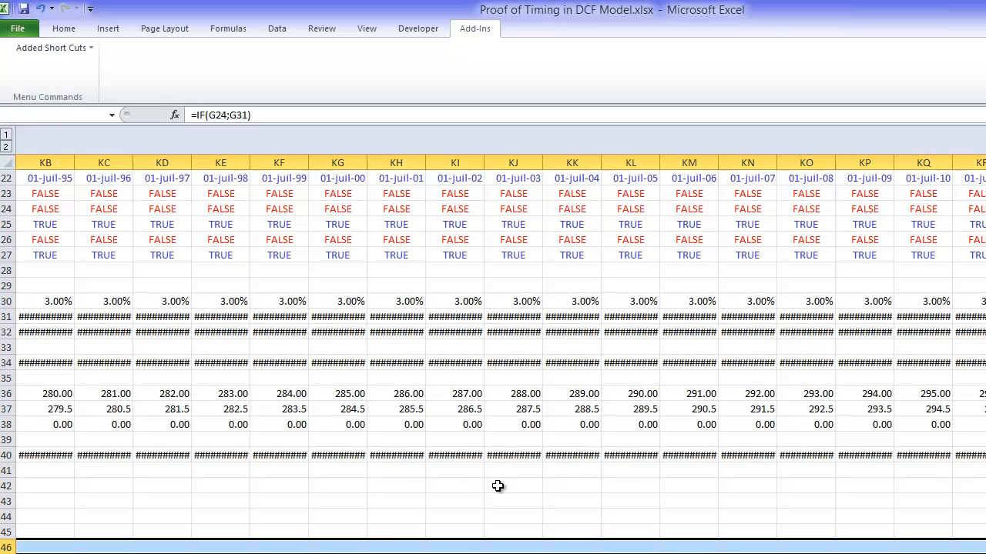
key(ctrl+r)
key(Down)
key(Down)
key(Down)
key(Down)
key(Down)
key(Down)
key(Down)
key(Down)
key(Down)
key(Down)
key(Down)
key(Down)
key(Down)
key(Down)
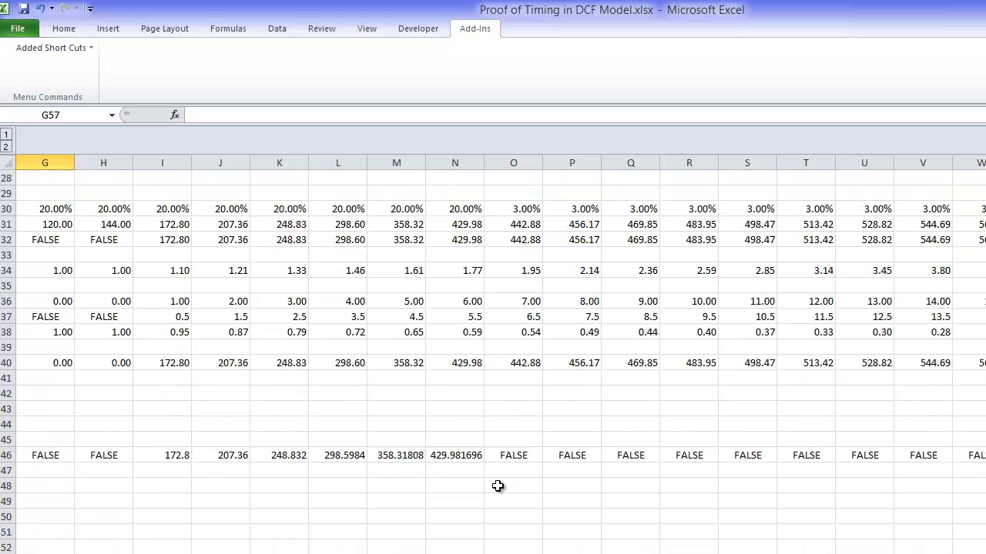
Step: Format the explicit cash flows in row 46 with two decimals and select the empty value cell F46
key(Left)
key(Home)
key(Up)
key(Up)
key(Up)
key(Up)
key(Up)
key(Up)
key(Up)
key(Up)
key(Up)
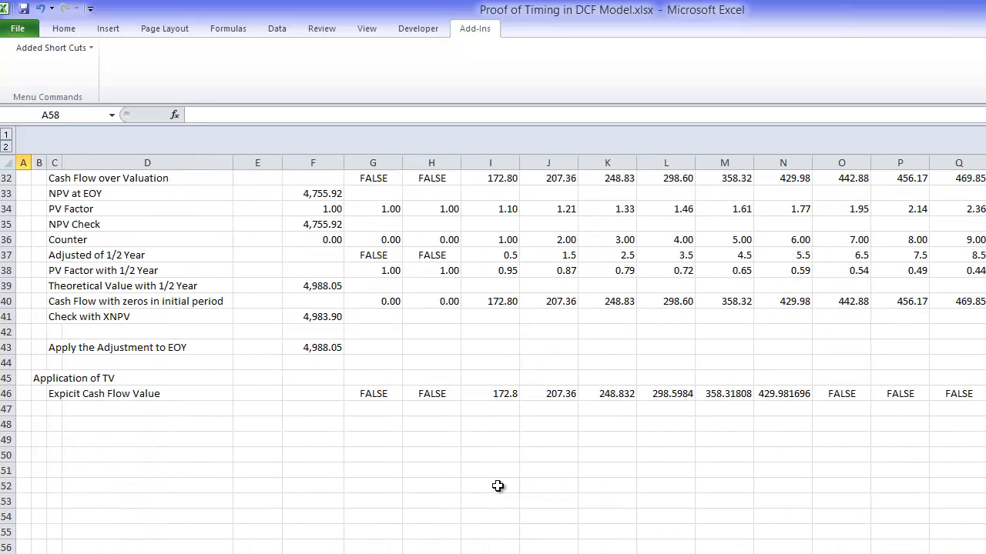
key(Right)
key(Right)
key(Right)
key(Right)
key(Right)
key(Up)
key(Up)
key(Up)
key(Up)
key(Up)
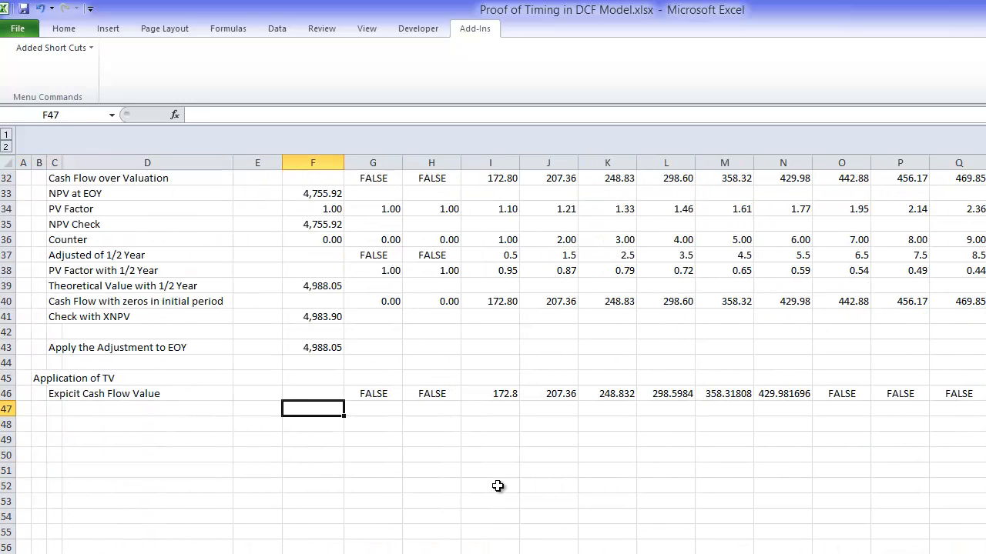
key(Right)
key(ctrl+shift+Right)
key(ctrl+r)
key(ctrl+BackSpace)
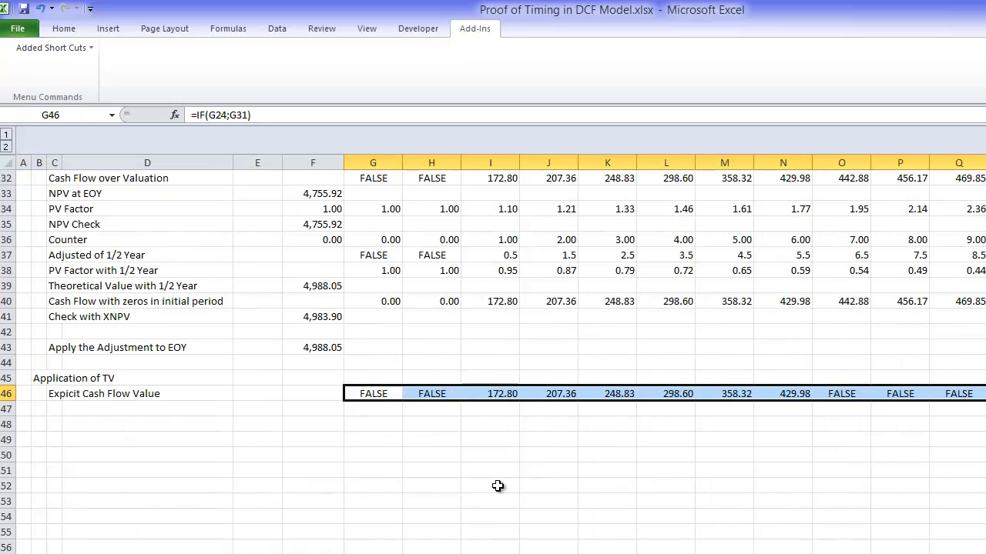
key(Left)
key(Home)
key(Right)
key(Right)
key(Right)
key(Right)
key(Right)
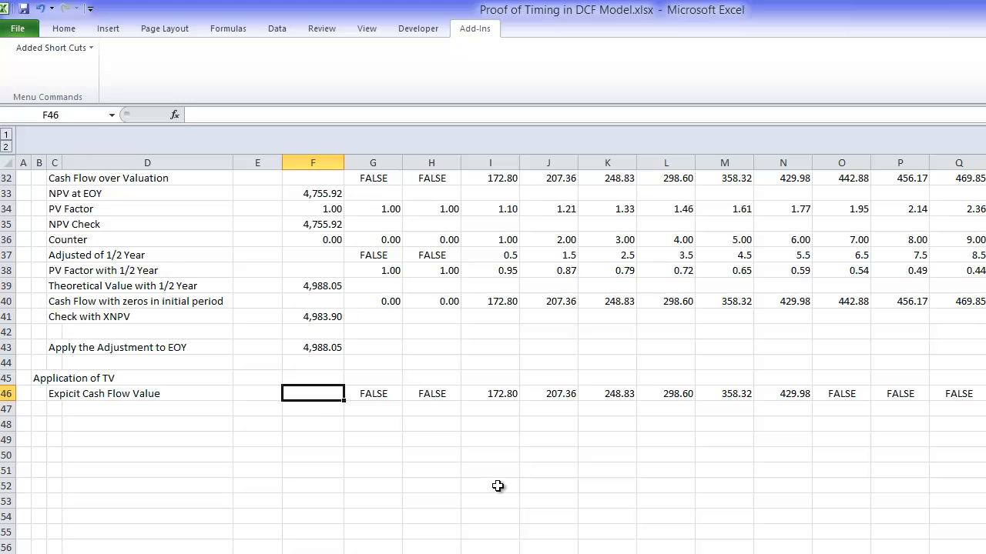
click(498, 486)
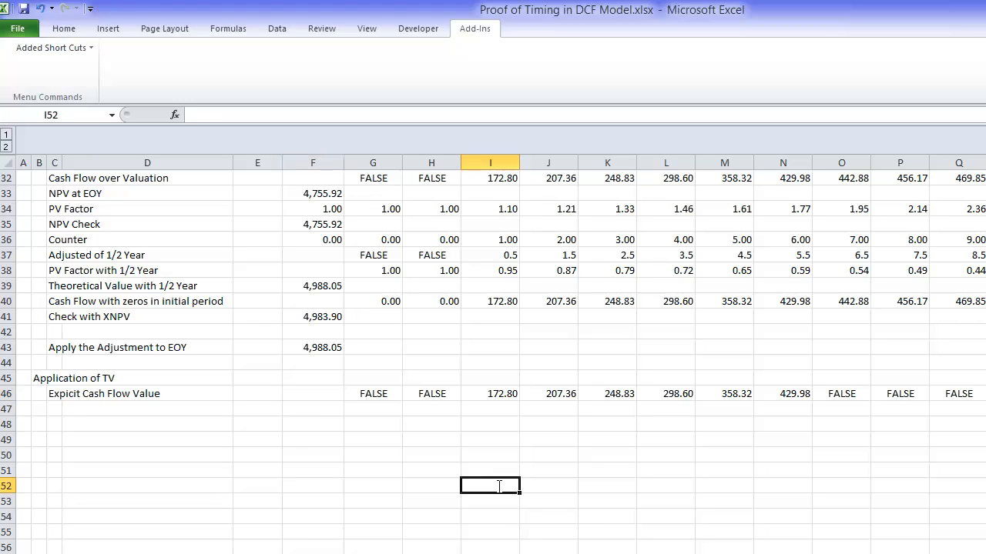
text(=npv()
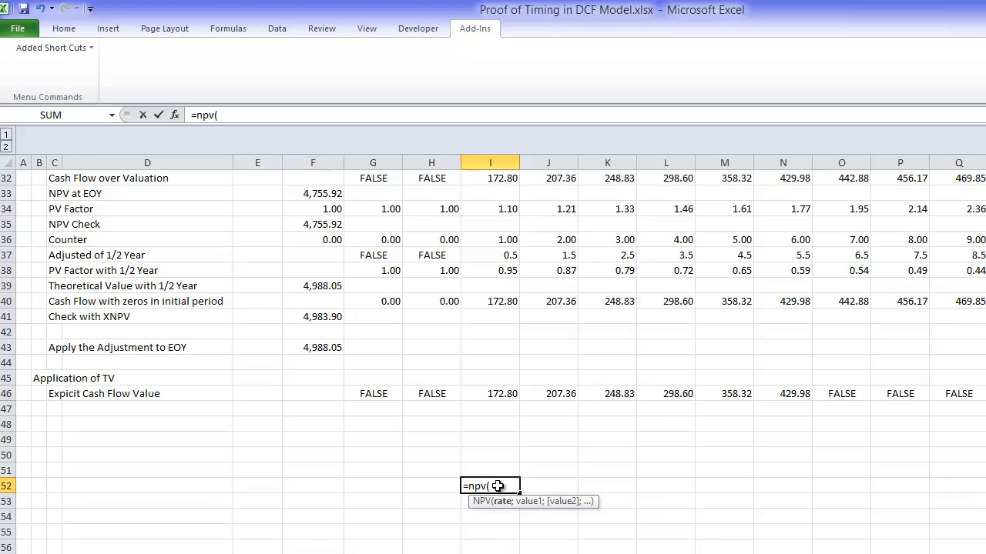
key(Escape)
key(Up)
key(Up)
key(Up)
key(Up)
key(Up)
key(Up)
key(Up)
key(Left)
key(Left)
key(Left)
key(Down)
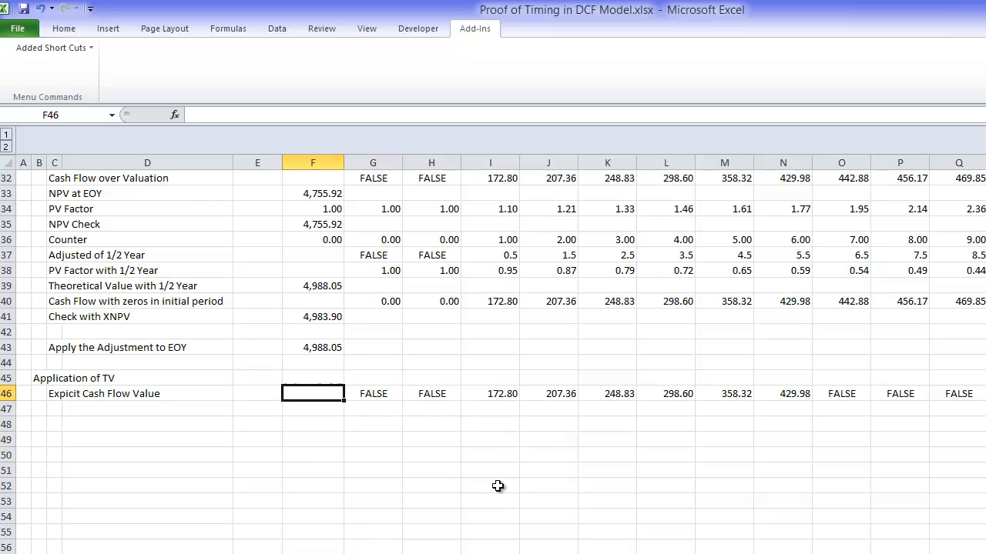
Step: Enter =NPV(E17;G46:KU46) in F46 to discount the explicit-period cash flows at the WACC
text(=npv()
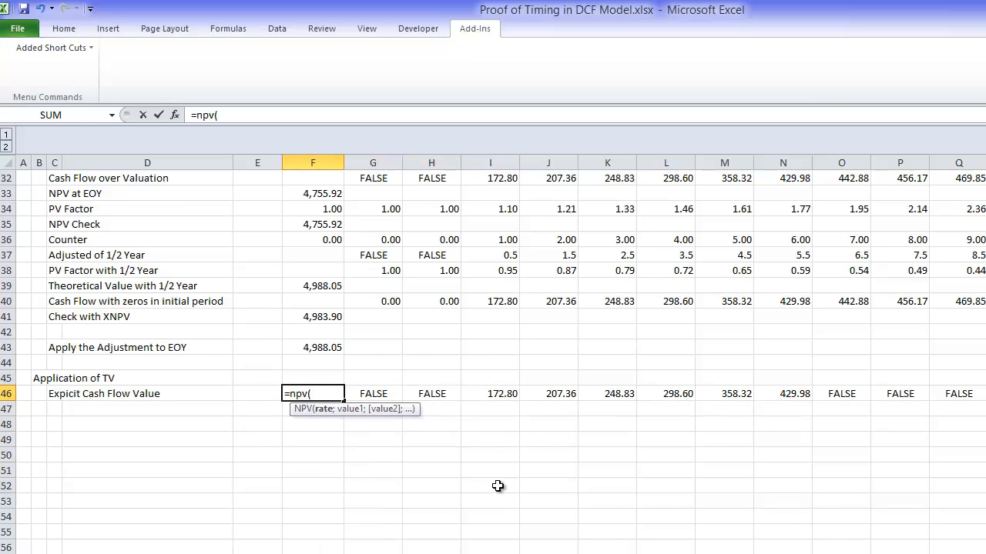
key(Page_Up)
key(Up)
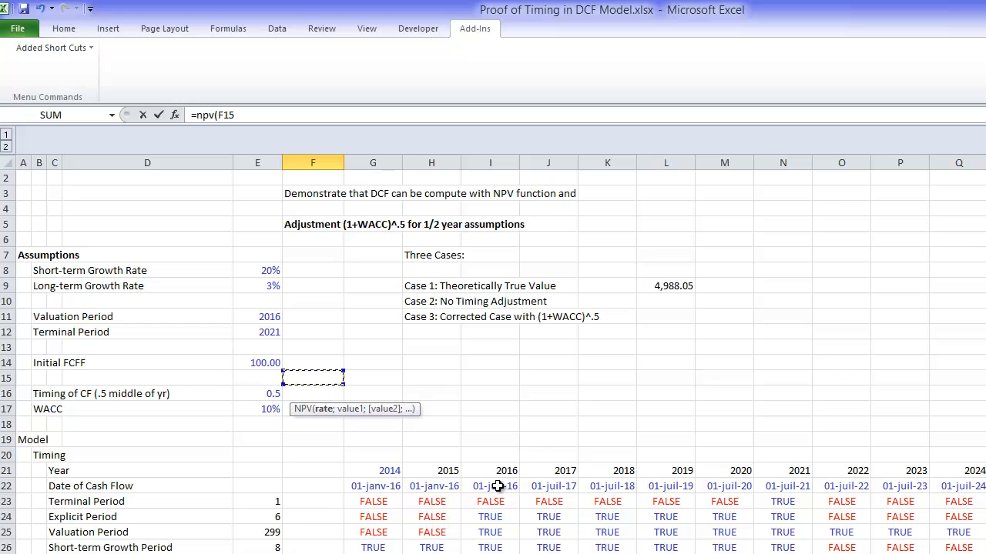
key(Down)
key(Down)
key(Left)
text(;)
key(Up)
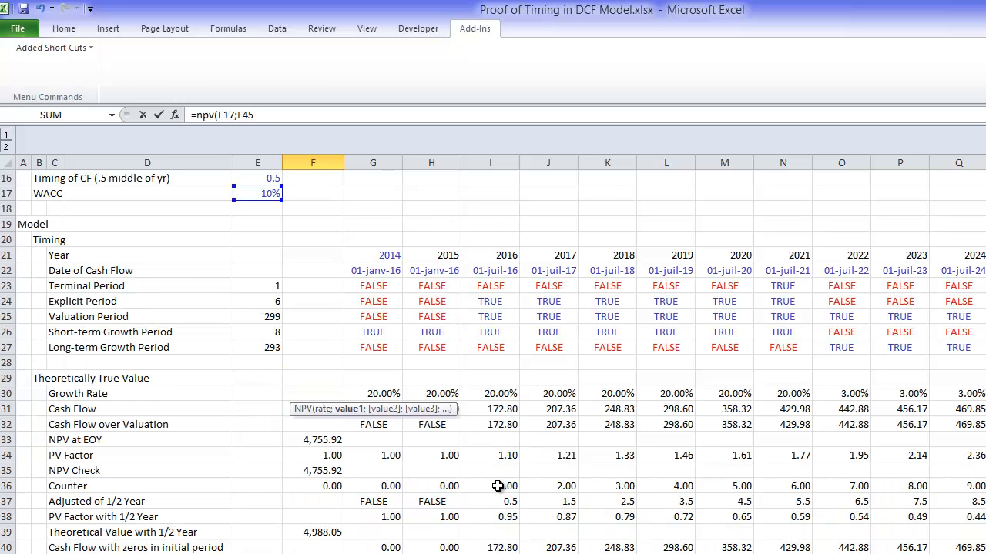
key(Down)
key(Down)
key(Down)
key(Down)
key(Down)
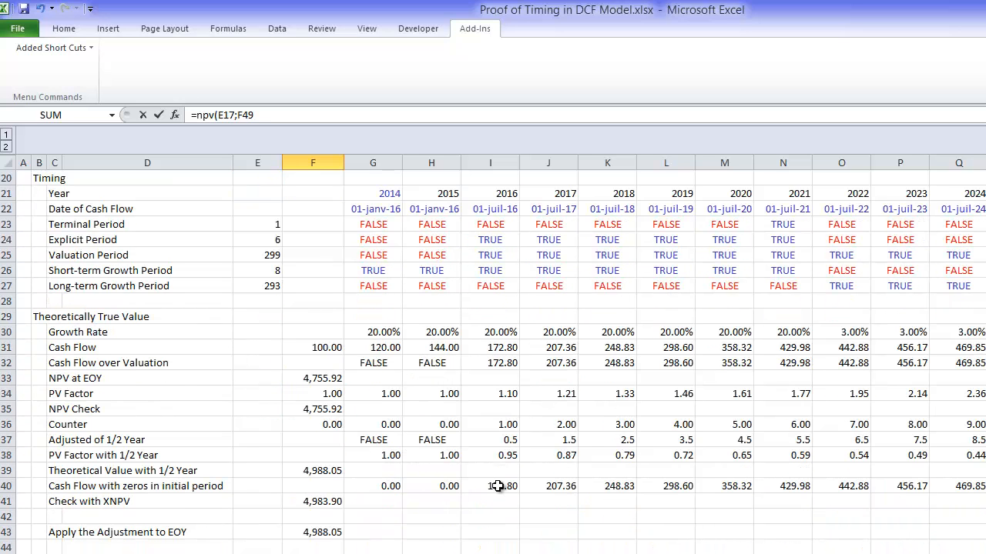
key(Up)
key(Up)
key(Up)
key(Right)
key(ctrl+shift+Right)
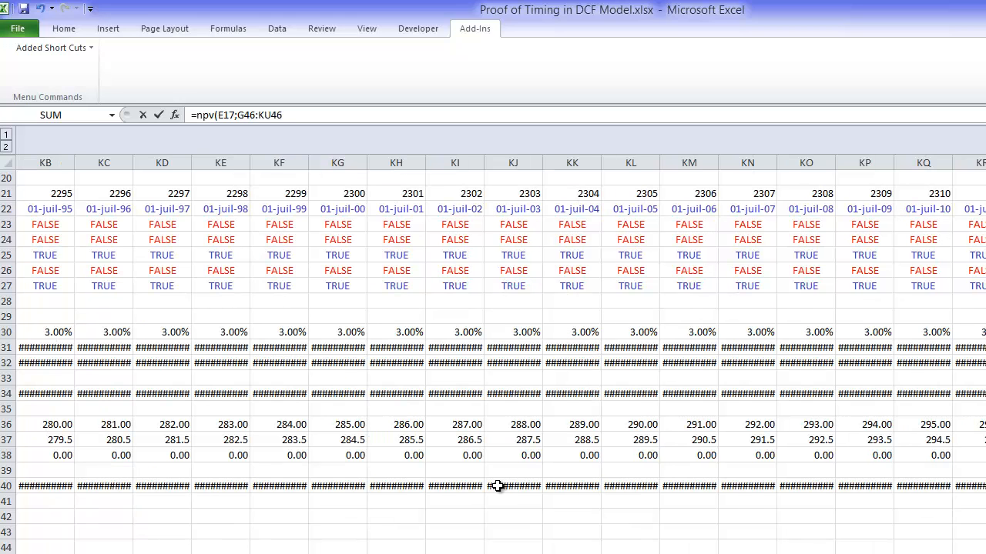
key(Return)
Step: Format the NPV result in F46 as a plain number with two decimals and no euro sign
key(Left)
key(Left)
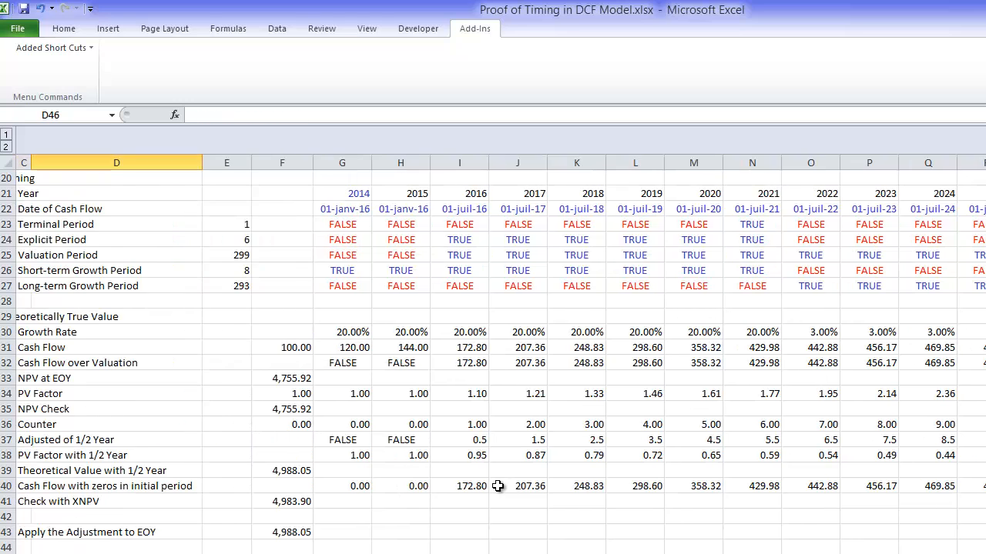
key(Right)
key(Right)
key(Down)
key(Down)
key(Down)
key(Down)
key(Down)
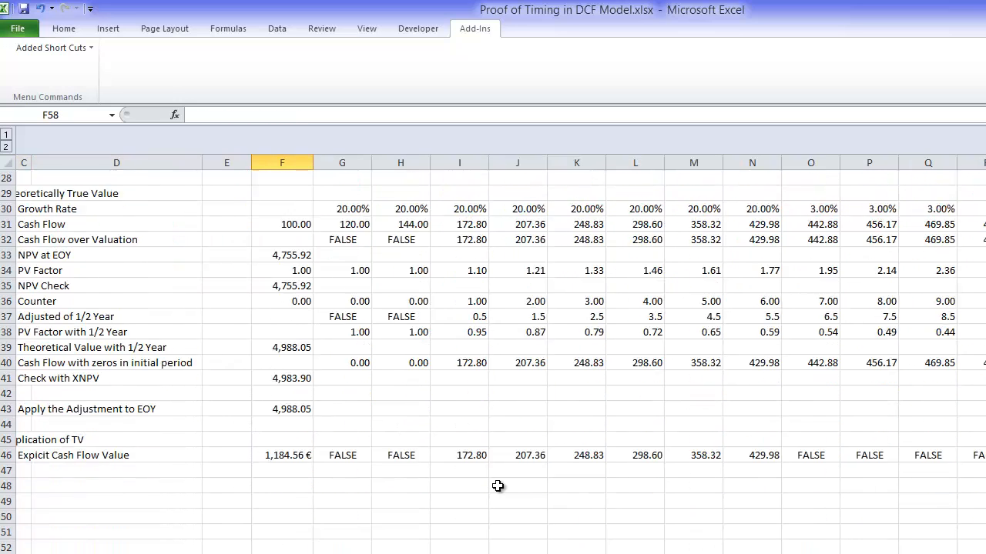
key(Up)
key(Up)
key(Up)
key(Up)
key(Up)
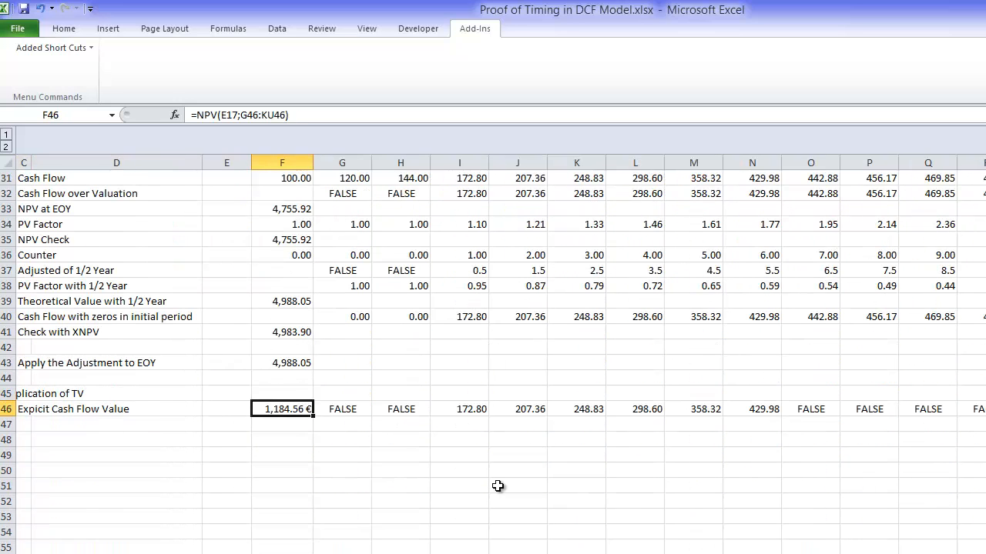
key(ctrl+shift+1)
key(Down)
key(Up)
key(Down)
key(Up)
Step: Append "(EOY)" to the explicit cash flow value label in C46
key(Left)
key(Left)
key(Left)
key(Left)
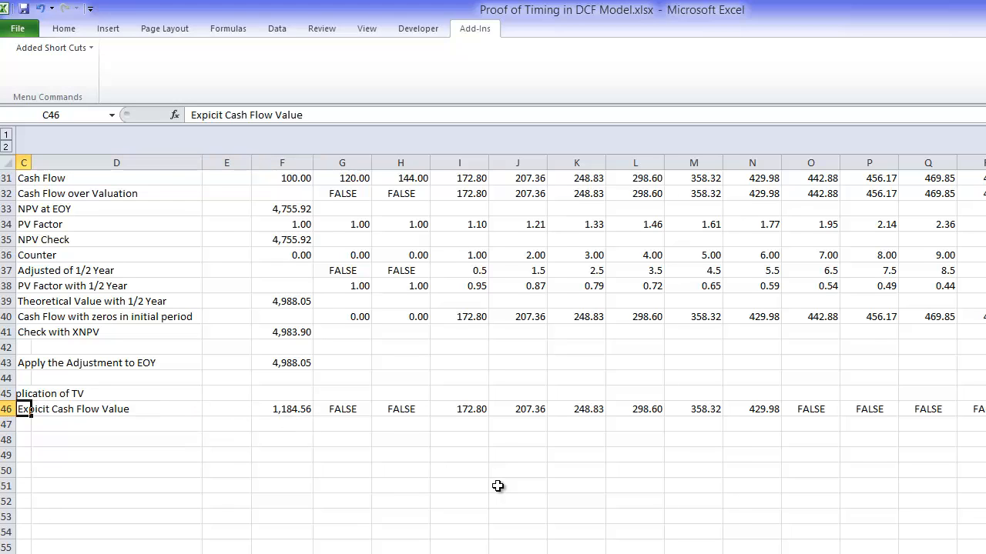
key(Right)
key(F2)
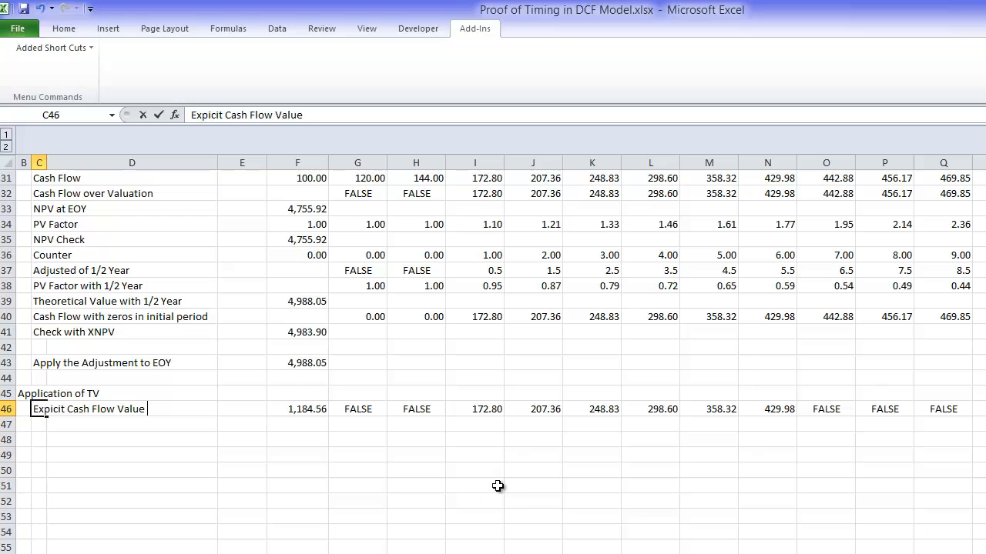
text((EOY))
key(Return)
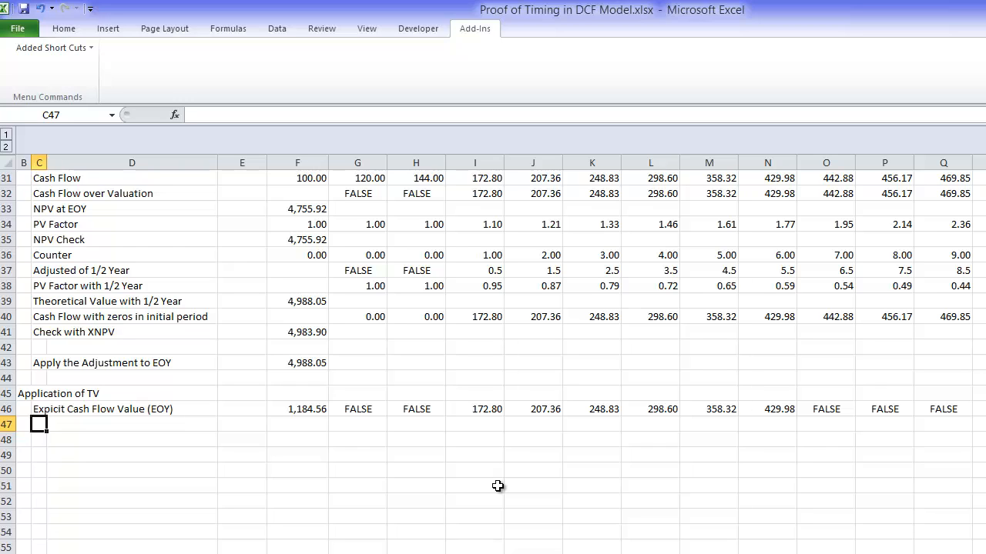
Step: Label the next row in C47 as "Terminal Value"
text(Terminal Value)
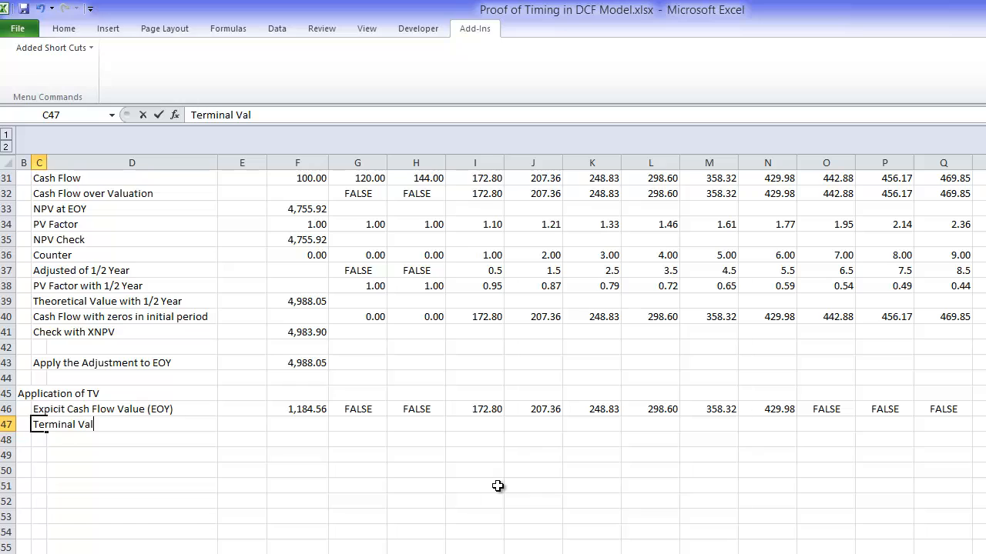
key(Return)
Step: Start an IF formula in G47 that tests the explicit period flag in G24
key(Up)
key(Right)
key(Right)
key(Right)
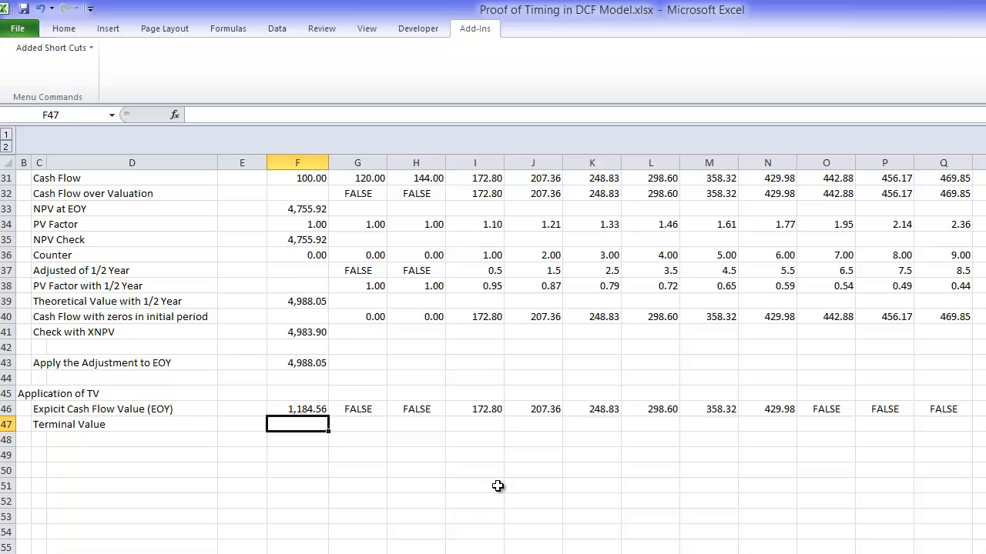
key(Right)
text(=)
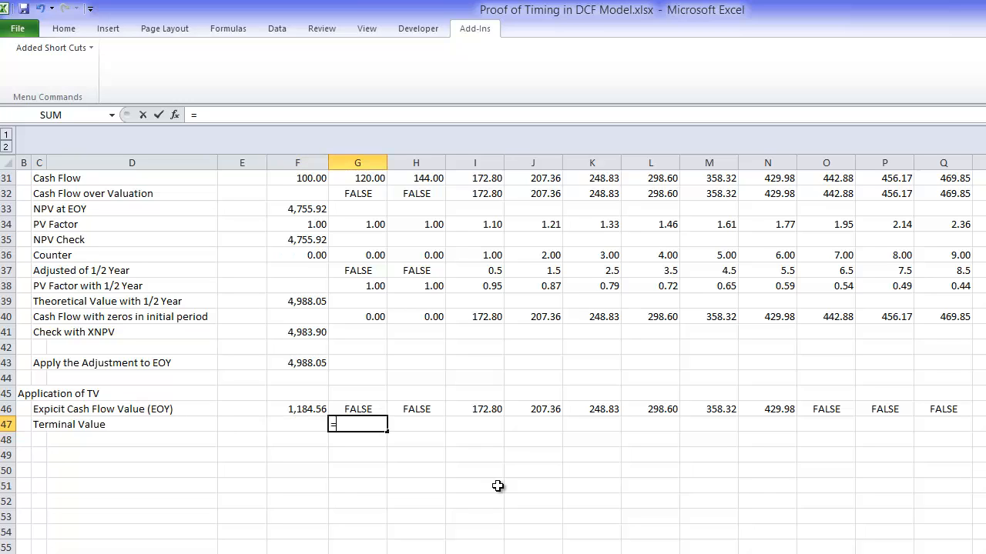
text(if()
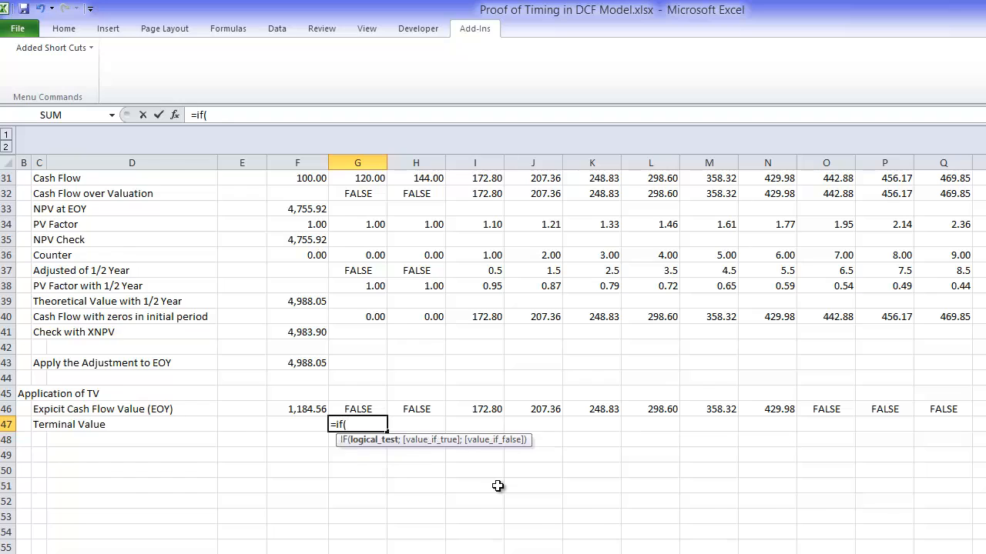
key(Page_Up)
key(Down)
key(Down)
key(Down)
key(Down)
key(Down)
key(Down)
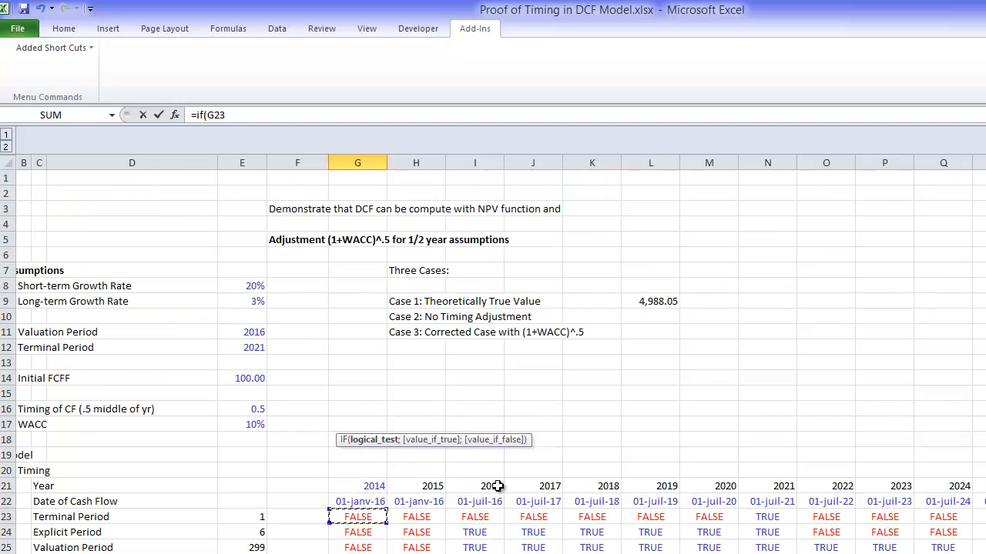
key(Down)
text(;)
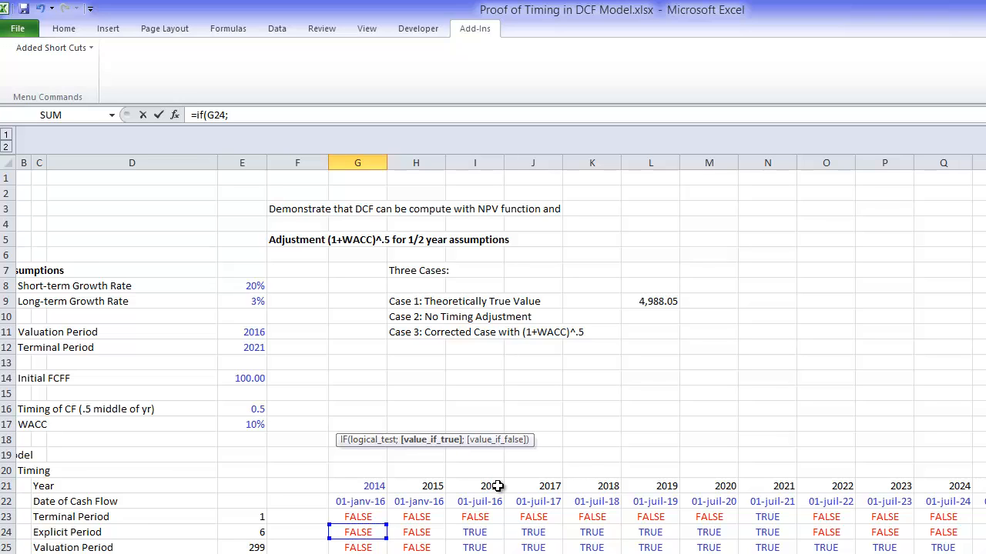
Step: Add the true value G46*(1+$E$9) to the G47 formula, growing the explicit cash flow at the long-term growth rate
key(Up)
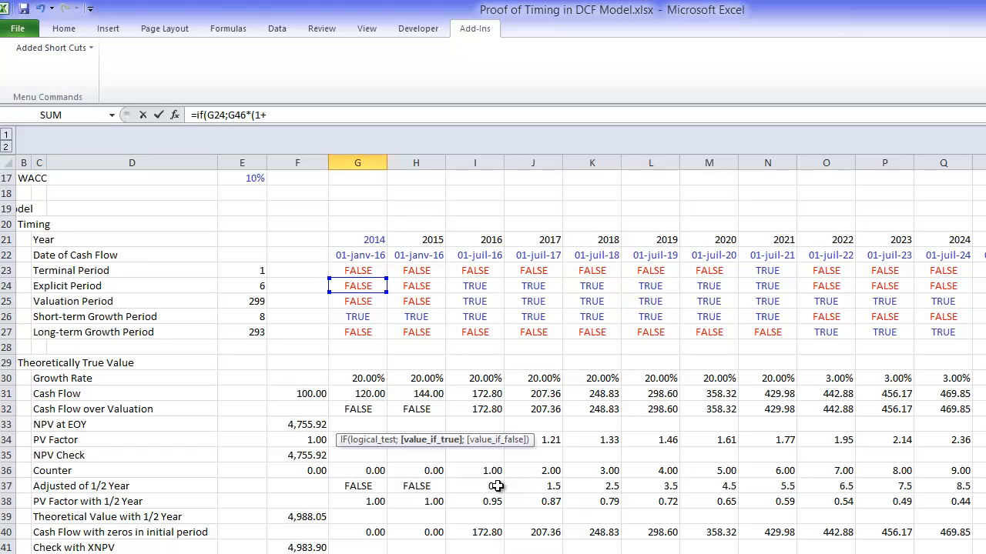
key(Page_Up)
key(Up)
key(Up)
key(Up)
key(Up)
key(Up)
key(Up)
key(Up)
key(Up)
key(Up)
key(Left)
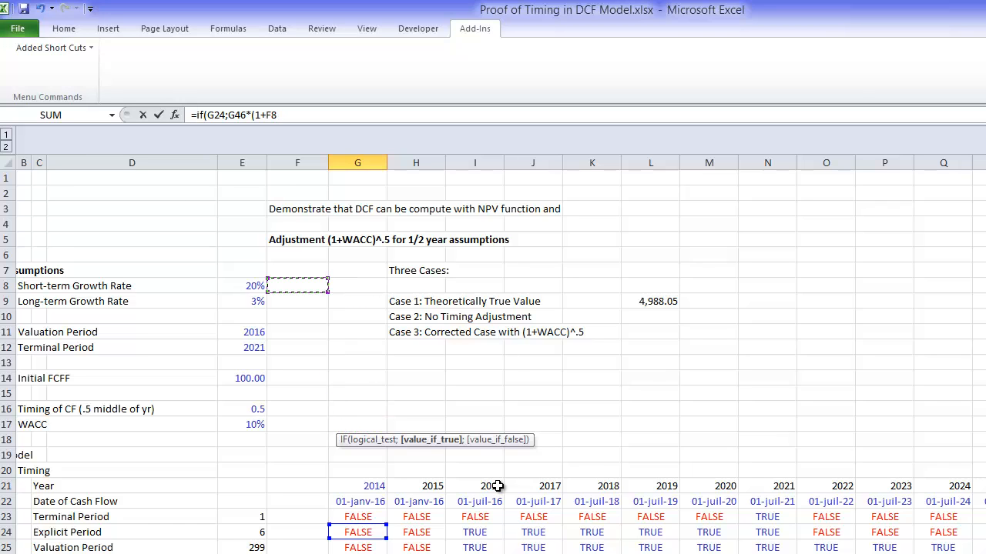
key(Left)
key(Down)
key(F4)
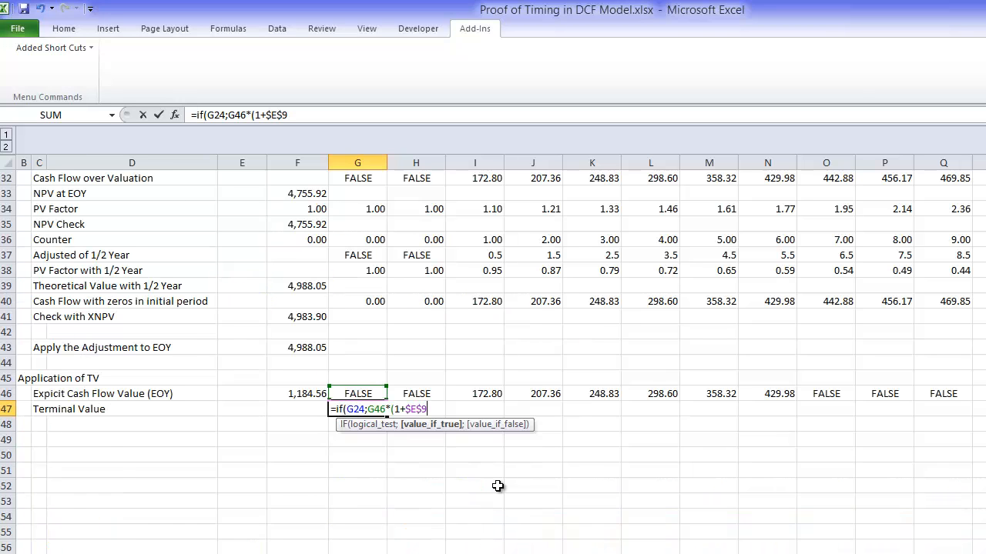
Step: Divide the grown cash flow in the G47 formula by WACC minus long-term growth, ($E$17-$E$9)
text()/()
key(Up)
key(Up)
key(Up)
key(Up)
key(Up)
key(Up)
key(Up)
key(Up)
key(Up)
key(Up)
key(Up)
key(Up)
key(Up)
key(Up)
key(Up)
key(Up)
key(Up)
key(Up)
key(Up)
key(Up)
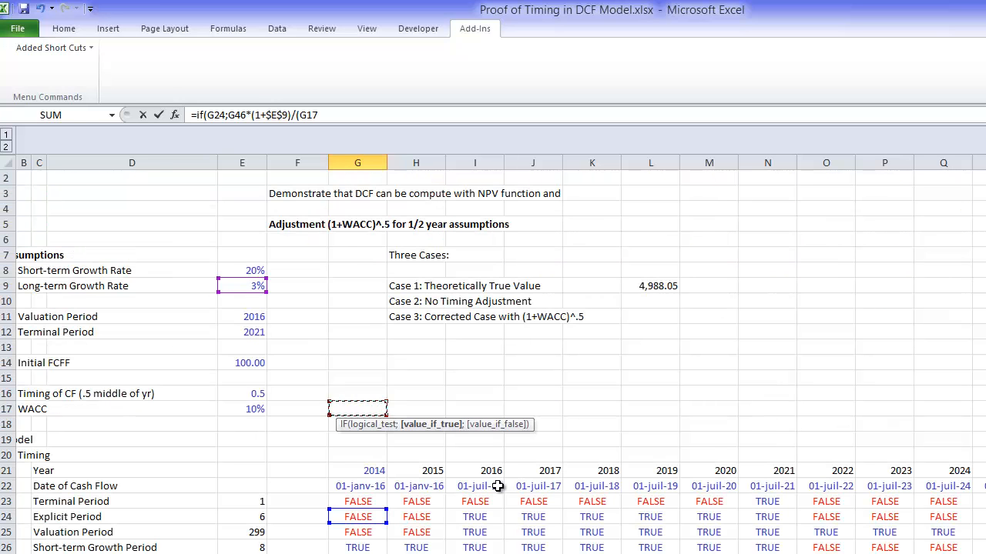
key(Left)
key(Left)
key(F4)
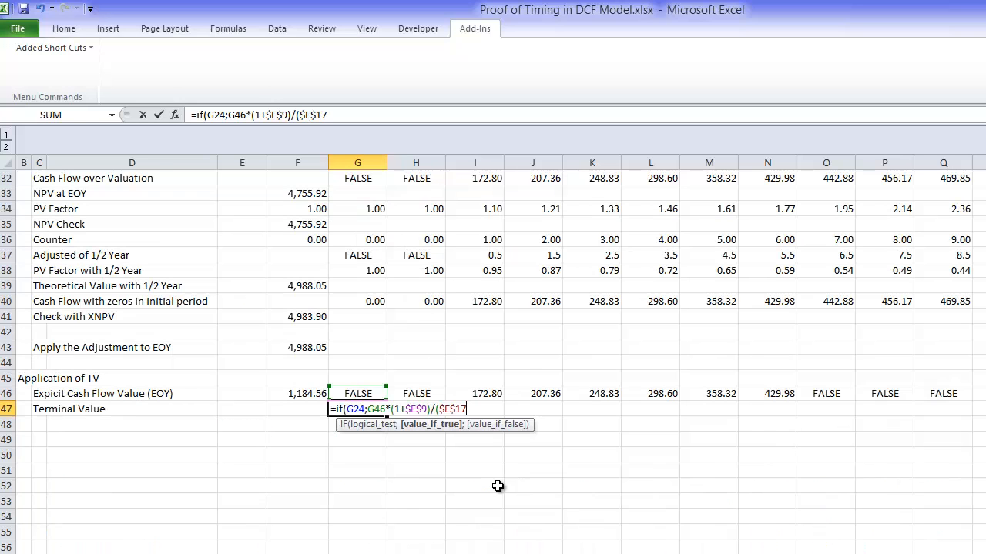
text(-)
key(Up)
key(Up)
key(Up)
key(Up)
key(Up)
key(Up)
key(Up)
key(Up)
key(Up)
key(Up)
key(Up)
key(Up)
key(Up)
key(Up)
key(Up)
key(Up)
key(Up)
key(Up)
key(Up)
key(Up)
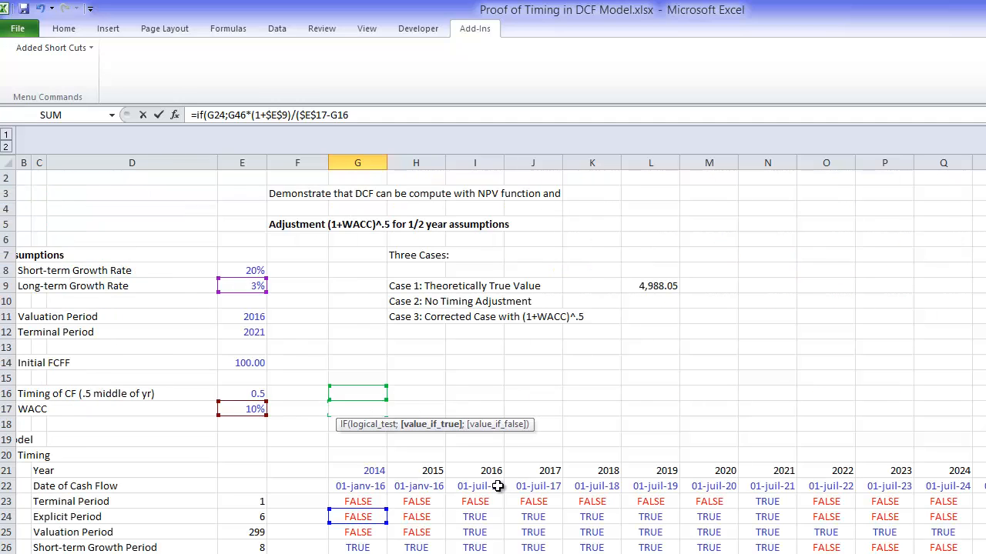
key(Left)
key(Left)
key(Down)
key(Down)
key(F4)
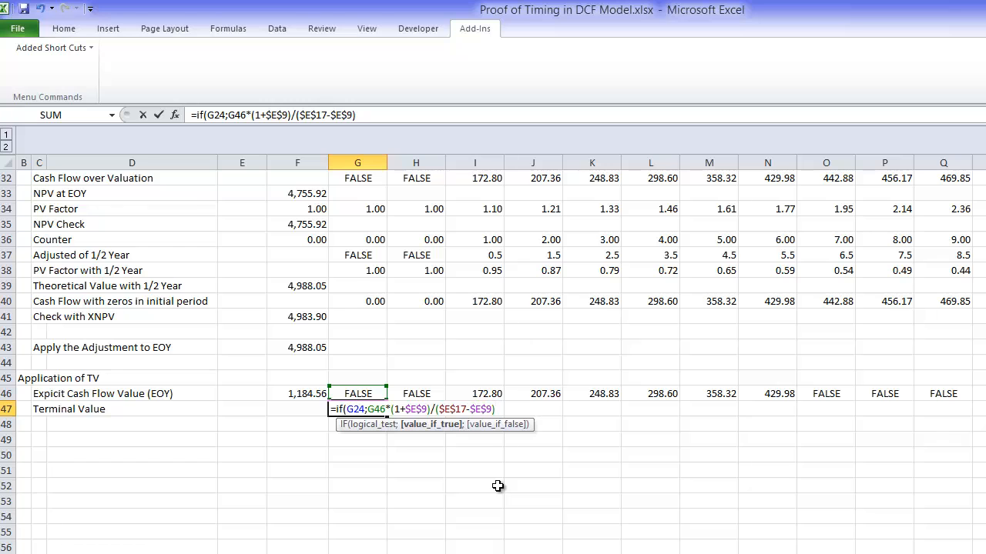
Step: Multiply the G47 terminal value by the terminal period flag G23 and enter the completed formula
text()*)
key(Up)
key(Up)
key(Up)
key(Up)
key(Up)
key(Up)
key(Up)
key(Up)
key(Up)
key(Up)
key(Up)
key(Up)
key(Up)
key(Up)
key(Up)
key(Up)
key(Up)
key(Up)
key(Up)
key(Up)
key(Down)
key(Down)
key(Down)
key(Down)
key(Down)
key(Down)
key(Down)
key(Down)
key(Down)
key(Down)
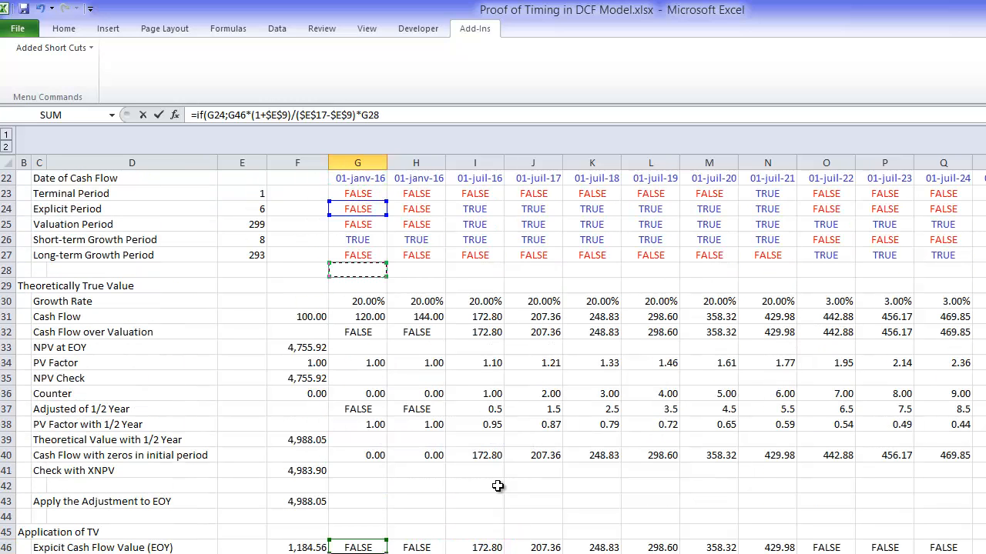
key(Up)
key(Up)
key(Up)
key(Up)
key(Up)
key(Up)
key(Up)
key(Up)
key(Up)
key(Up)
key(Return)
key(Return)
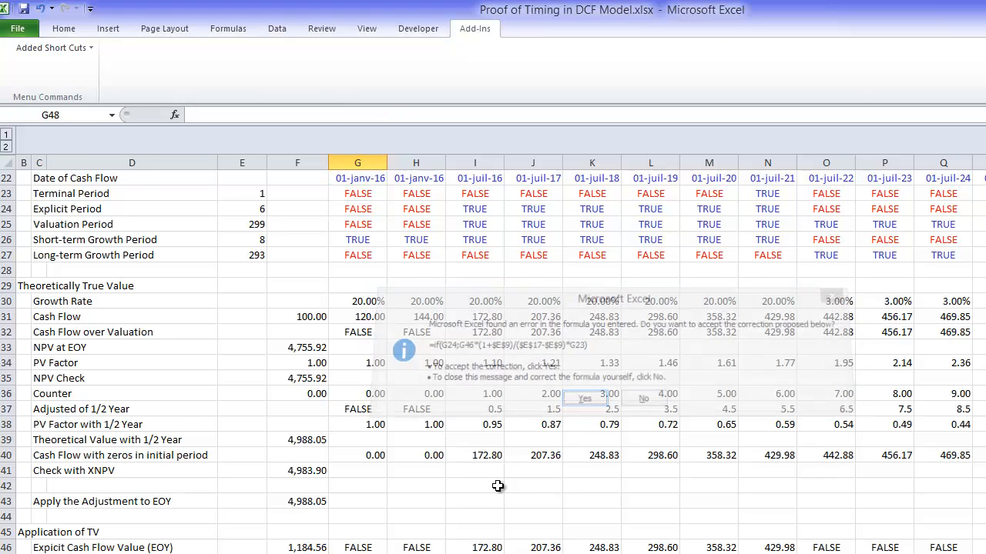
Step: Fill the G47 terminal value formula across row 47 through the last model year
key(Up)
key(ctrl+shift+Right)
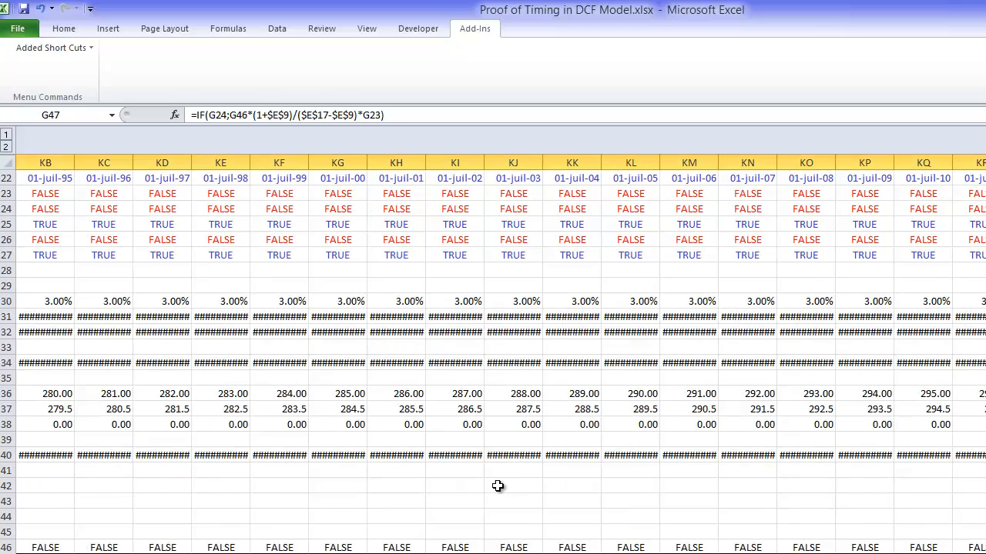
key(Down)
key(Down)
key(Left)
key(Down)
key(Left)
key(Left)
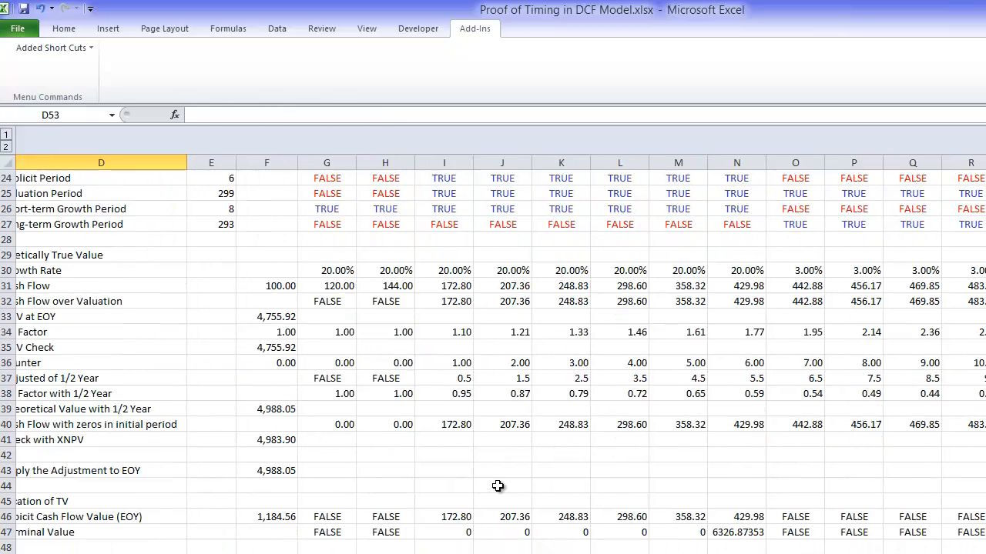
key(Up)
key(Up)
key(Up)
key(Up)
key(Up)
key(Up)
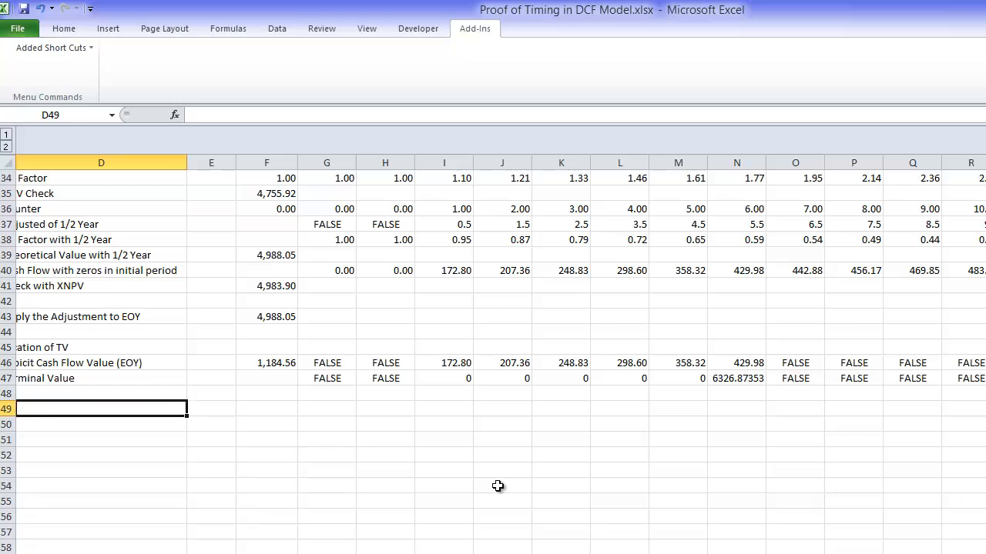
Step: Format the terminal values in row 47 with thousands separators and two decimals
key(ctrl+Right)
key(ctrl+shift+Right)
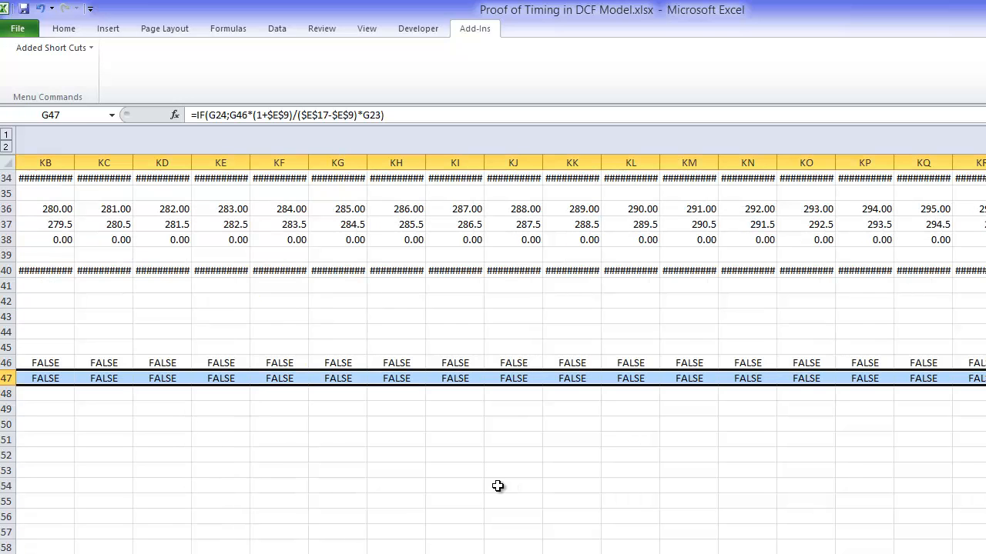
key(Left)
key(Left)
key(Left)
key(Left)
key(Left)
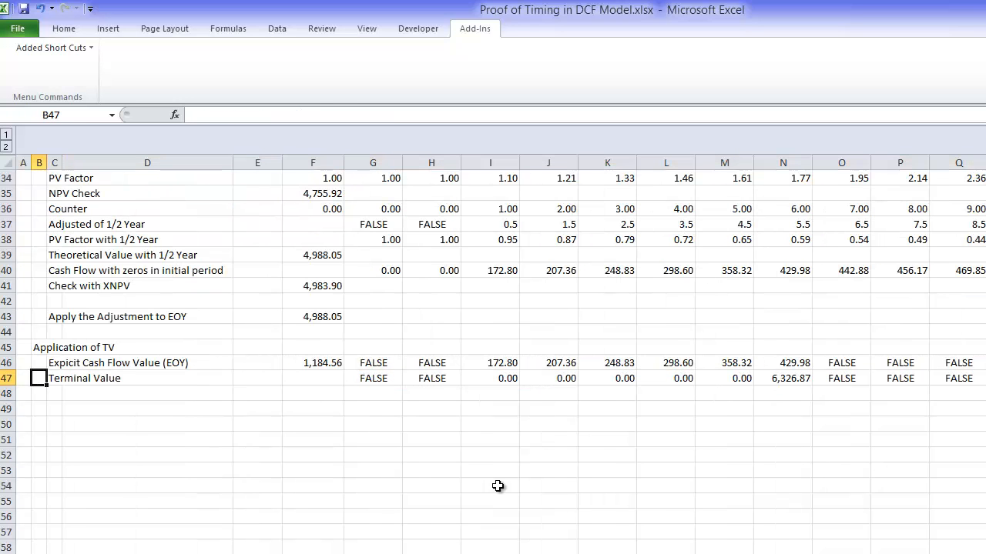
Step: Make the WACC reference in the F46 NPV formula absolute, giving =NPV($E$17;G46:KU46)
key(Right)
key(Right)
key(Right)
key(Right)
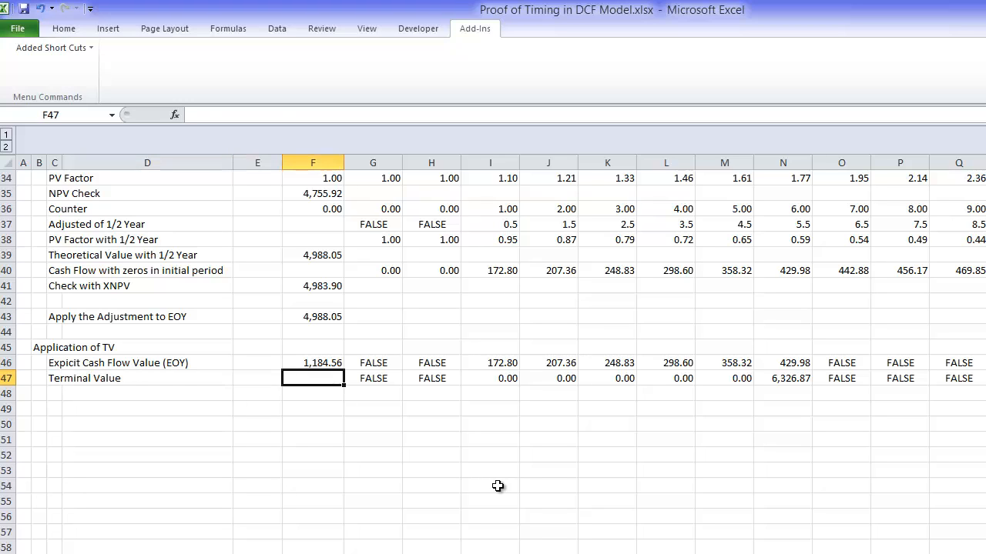
key(Up)
key(F2)
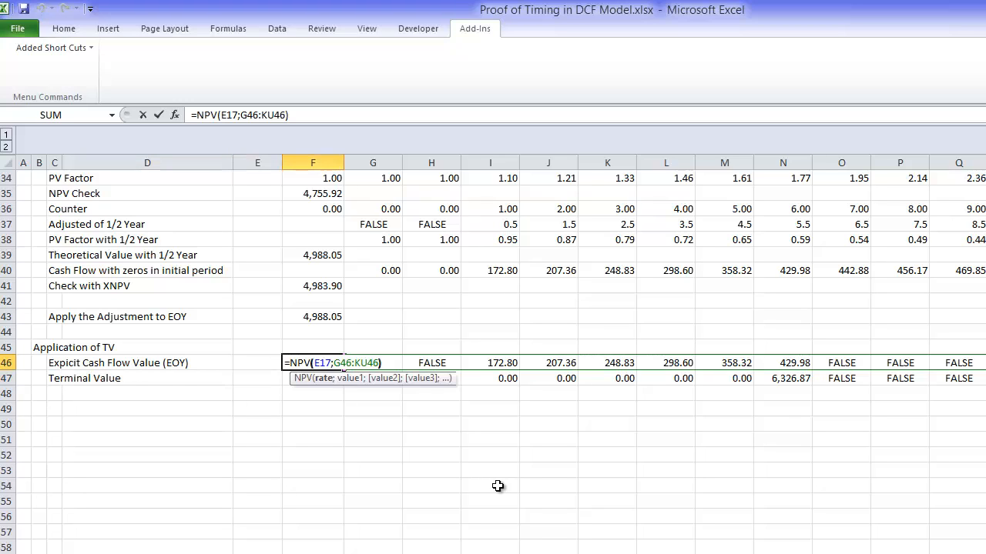
key(Left)
key(Left)
key(Left)
key(Left)
key(Left)
key(Left)
key(Left)
key(Left)
key(Left)
key(Left)
key(F4)
key(Return)
Step: Copy the NPV formula from F46 down to F47 to discount the terminal value
key(Up)
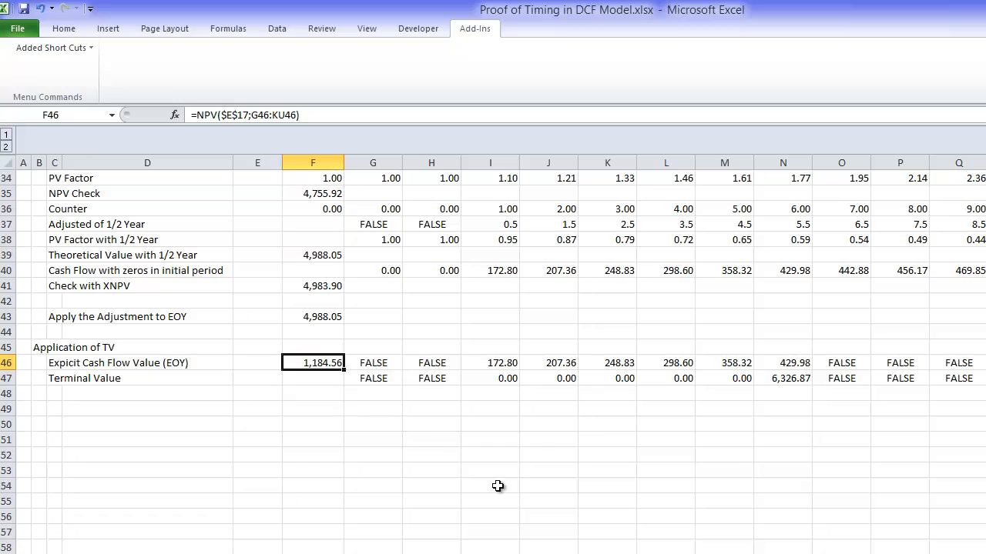
key(shift+Down)
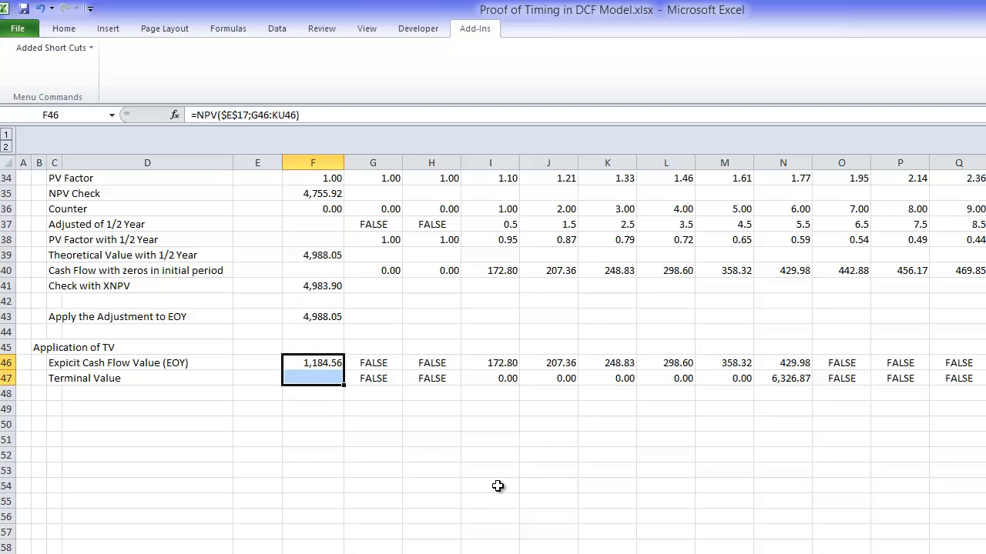
key(ctrl+d)
Step: Label the next row in C48 as "Enterprise Value (EOY)"
key(Down)
key(Down)
key(Left)
key(Left)
key(Left)
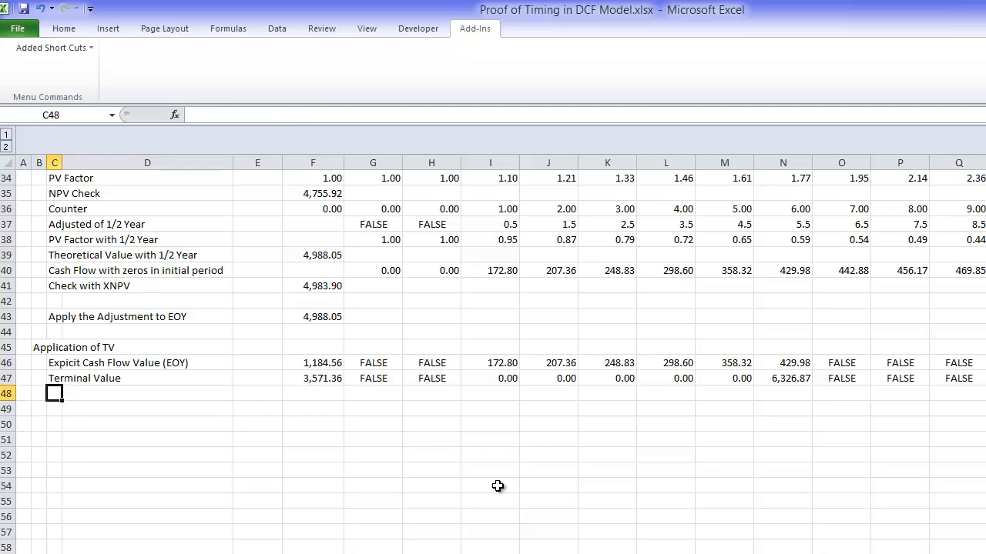
text(Enterp)
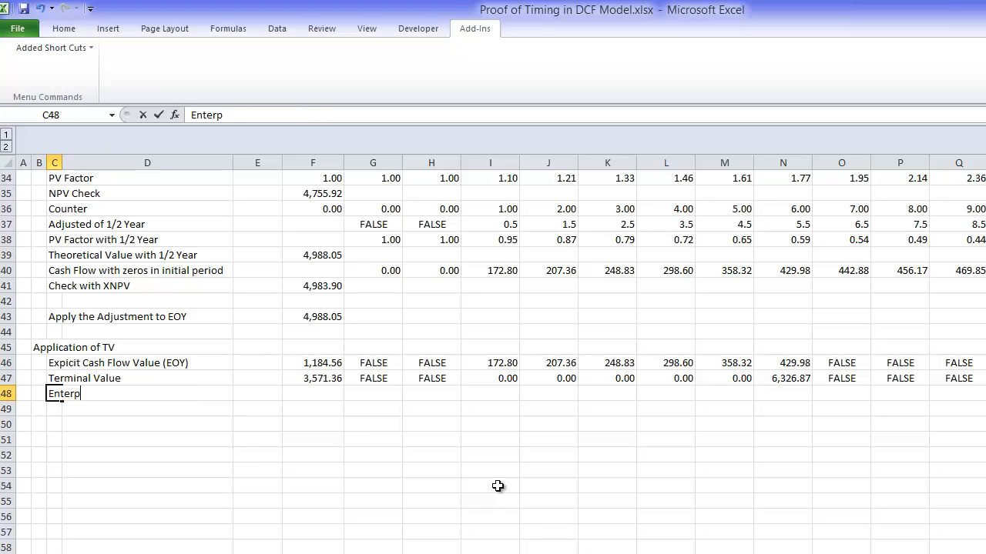
text(ise)
key(BackSpace)
text(rise Vale)
key(BackSpace)
key(BackSpace)
text(ue (EOY)
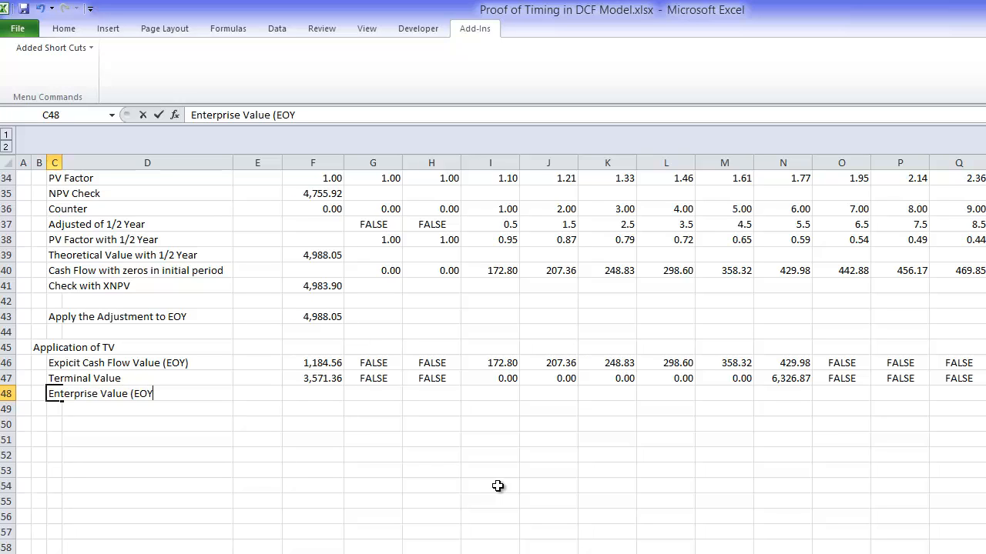
key(Return)
Step: Sum the explicit cash flow value and the discounted terminal value in F48
key(Up)
key(Right)
key(Right)
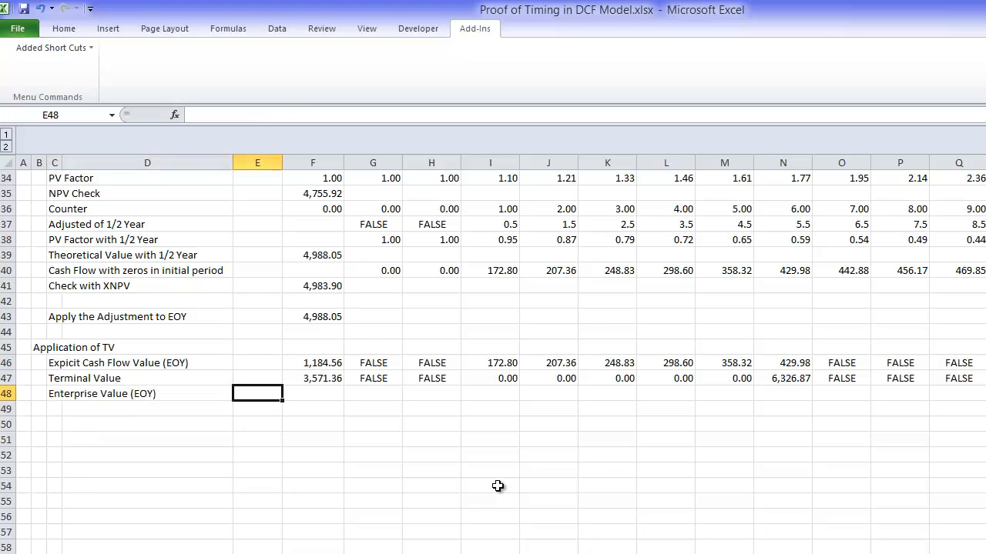
key(Right)
key(alt+equal)
key(Return)
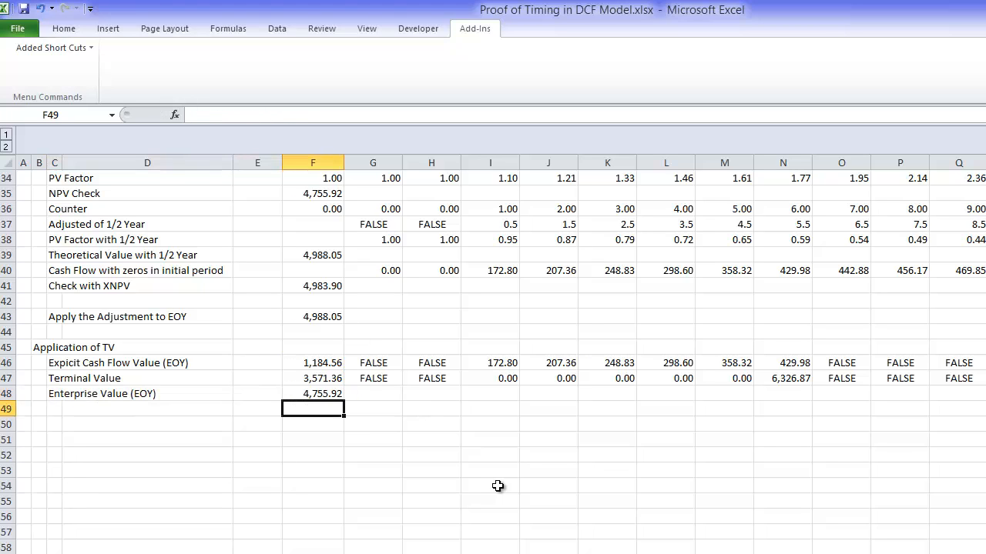
Step: Examine the column F valuation results above the enterprise value, up to the assumptions and the Three Cases summary
key(Up)
key(Up)
key(Up)
key(Up)
key(Up)
key(Up)
key(Up)
key(Up)
key(Up)
key(Up)
key(Up)
key(Up)
key(Up)
key(Up)
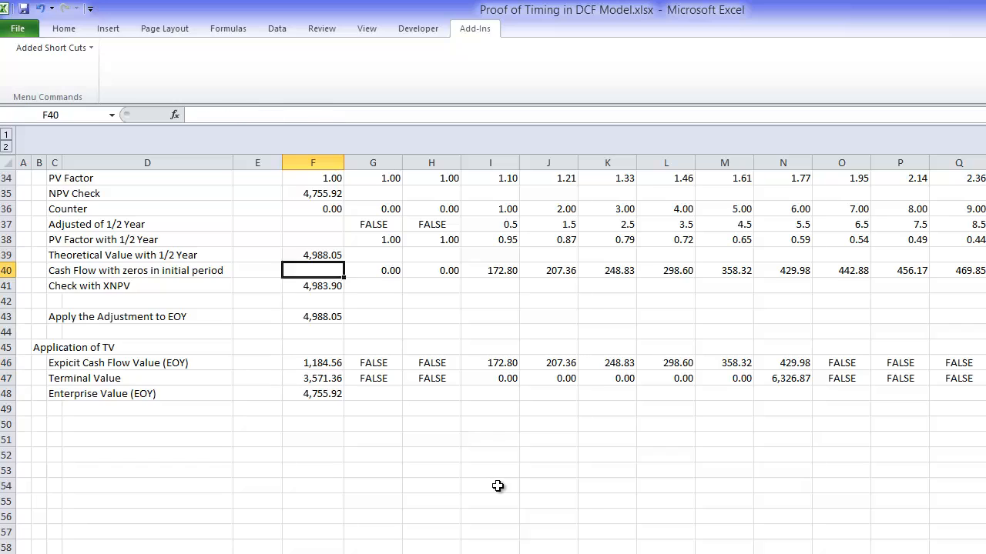
key(Down)
key(Down)
key(Down)
key(Down)
key(Down)
key(Down)
key(Down)
key(Down)
key(Down)
key(Down)
key(Down)
key(Down)
key(Down)
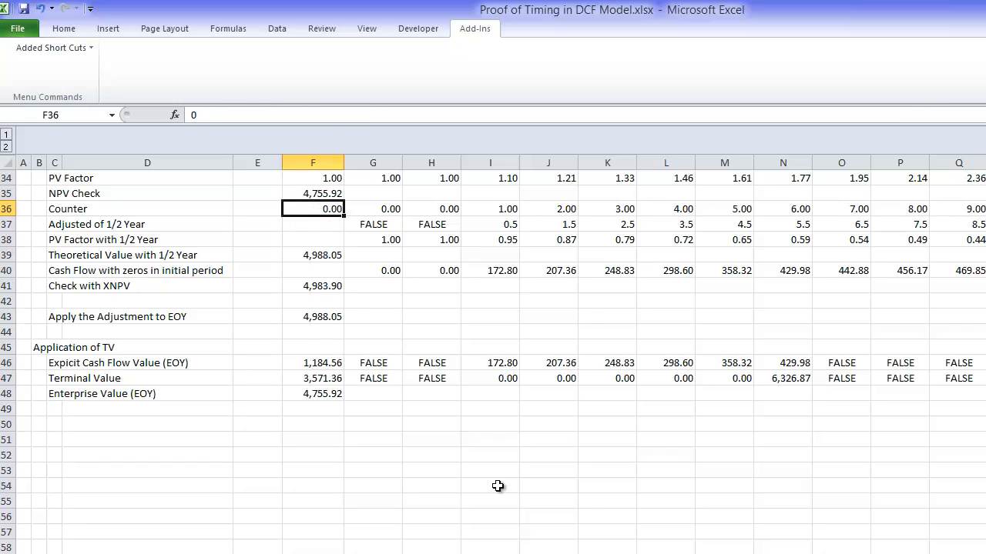
key(Up)
key(Up)
key(Up)
key(Up)
key(Up)
key(Up)
key(Up)
key(Up)
key(Up)
key(Up)
key(Up)
key(Up)
key(Up)
key(Up)
key(Up)
key(Up)
key(Up)
key(Up)
key(Up)
key(Up)
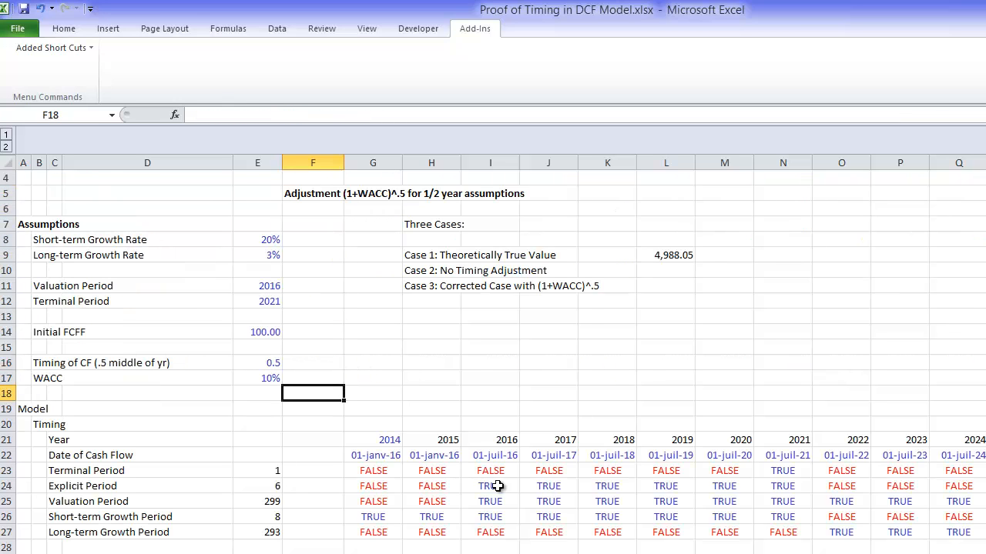
Step: Link the Case 2: No Timing Adjustment result in L10 to the Enterprise Value (EOY) in column F
key(Right)
key(Right)
key(Right)
key(Right)
key(Right)
key(Right)
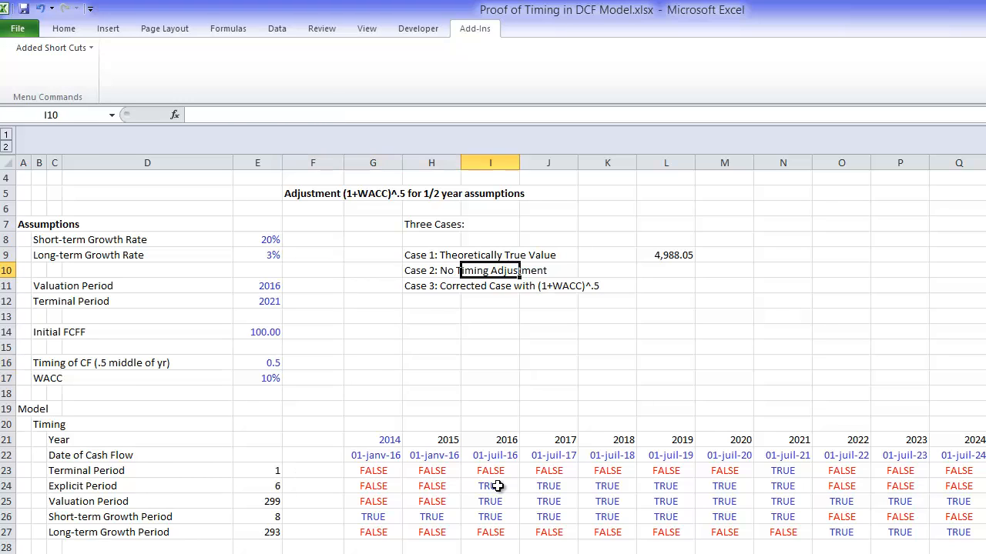
text(=)
key(Down)
key(Down)
key(Down)
key(Down)
key(Down)
key(Down)
key(Down)
key(Down)
key(Down)
key(Down)
key(Down)
key(Down)
key(Down)
key(Down)
key(Down)
key(Down)
key(Down)
key(Down)
key(Down)
key(Down)
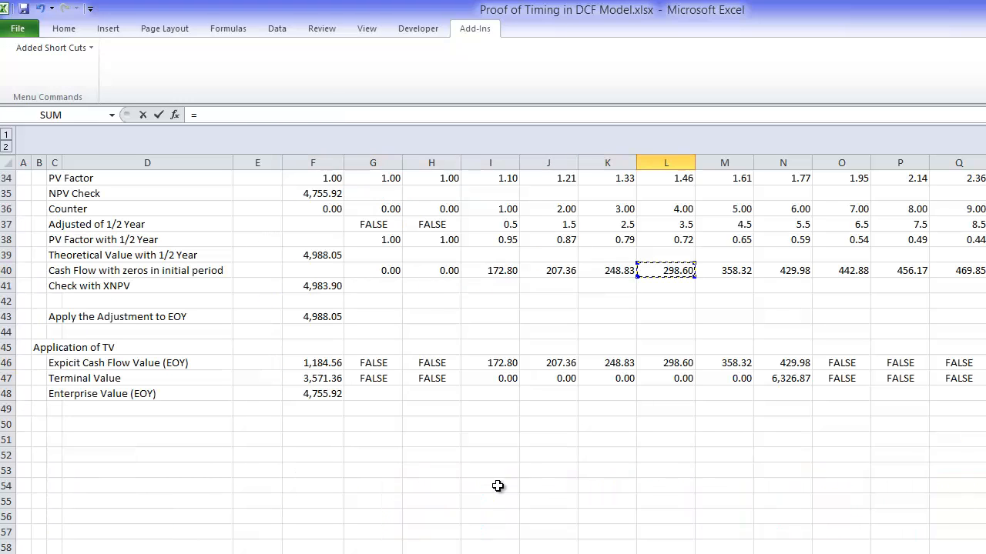
key(Left)
key(Left)
key(Left)
key(Left)
key(Left)
key(Left)
key(Up)
key(Up)
key(Return)
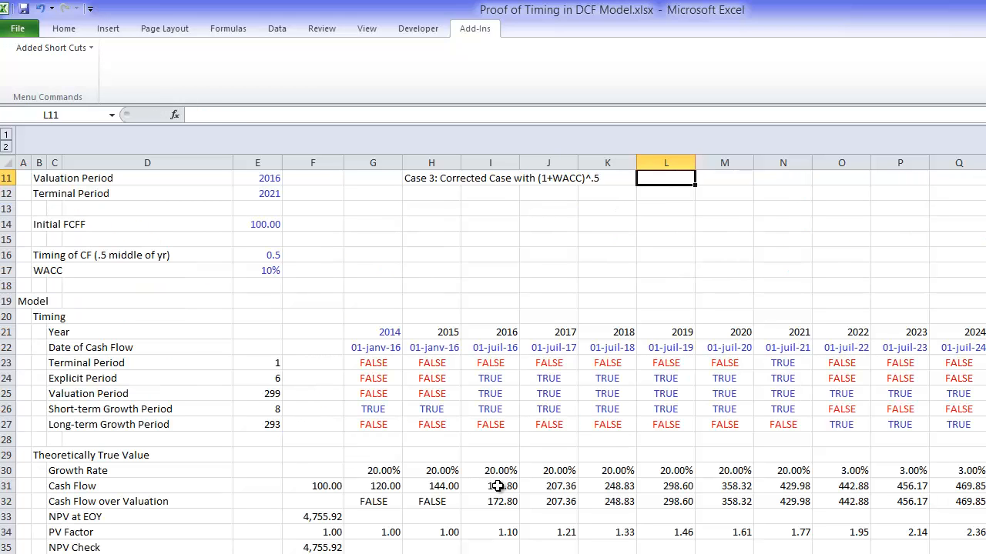
Step: Label B50, below the Enterprise Value (EOY) row, as "Timing Adjustment (1+WACC)^.5"
key(Down)
key(Down)
key(Left)
key(Left)
key(Left)
key(Left)
key(Left)
key(Left)
key(Left)
key(Left)
key(Left)
key(Left)
key(Left)
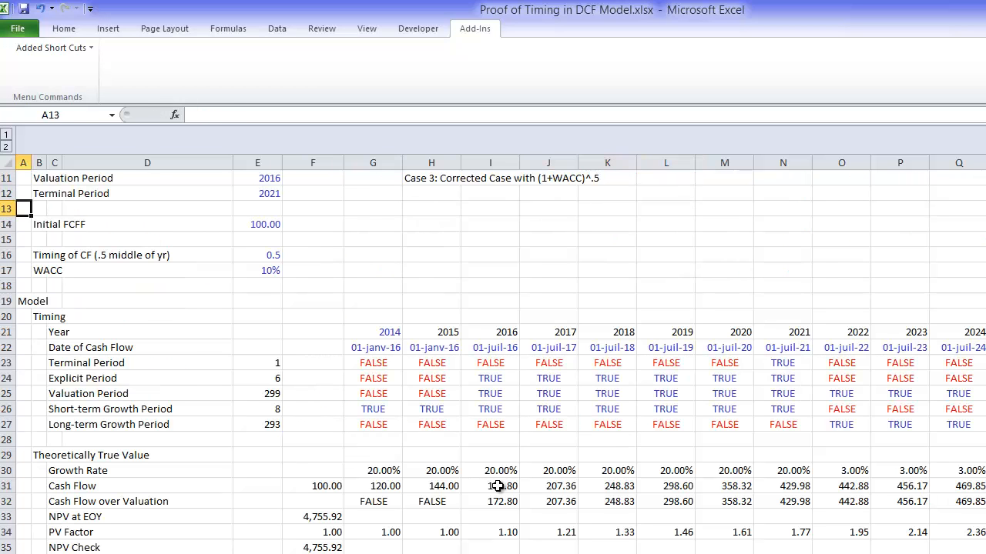
key(Page_Down)
key(Down)
key(Down)
key(Down)
key(Down)
key(Down)
key(Down)
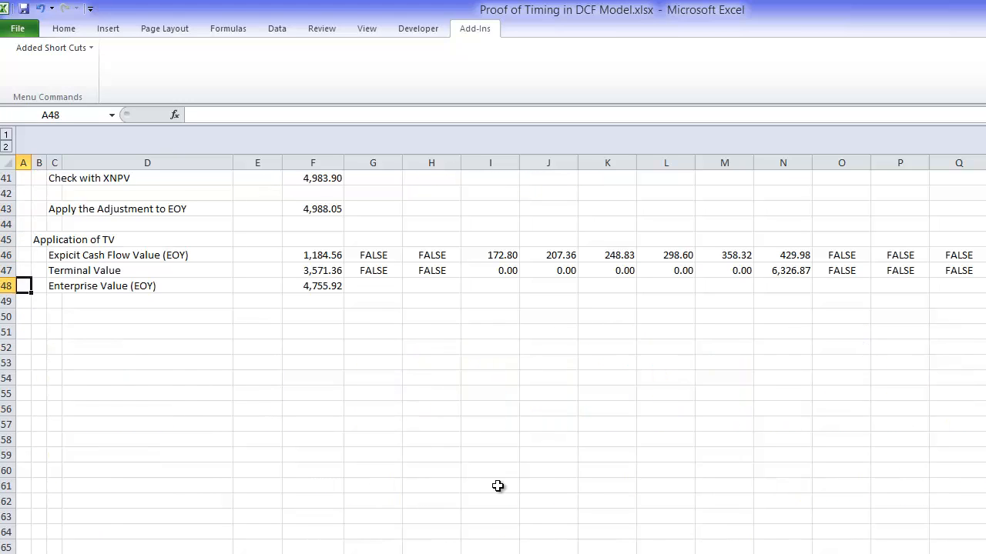
key(Down)
key(Right)
text(Tim)
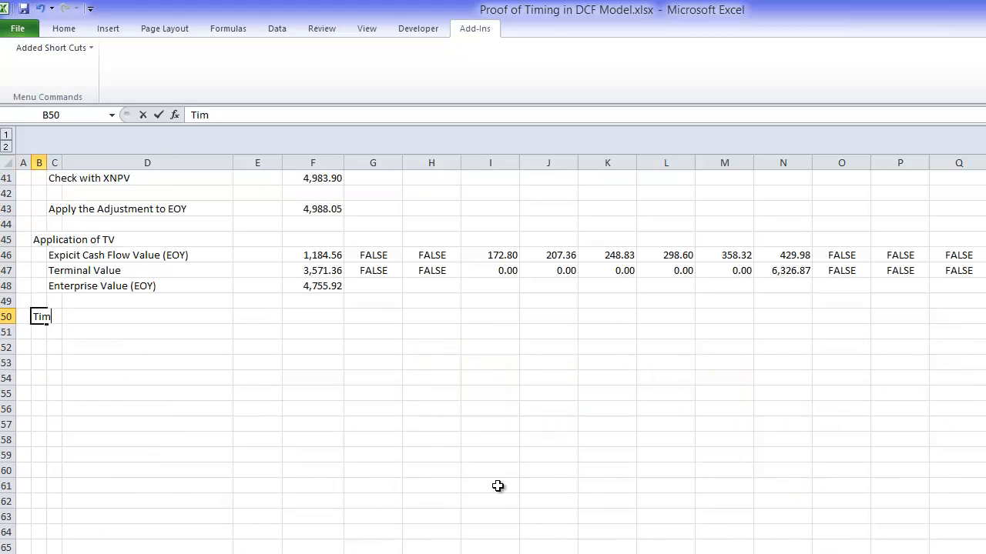
text(ing Ajdjustment)
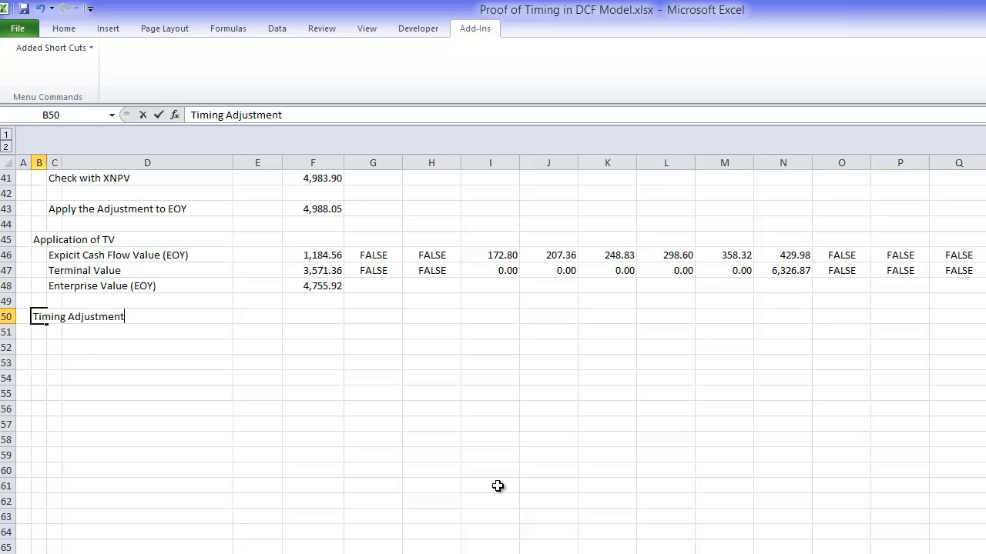
text( (1+WACC)^.5)
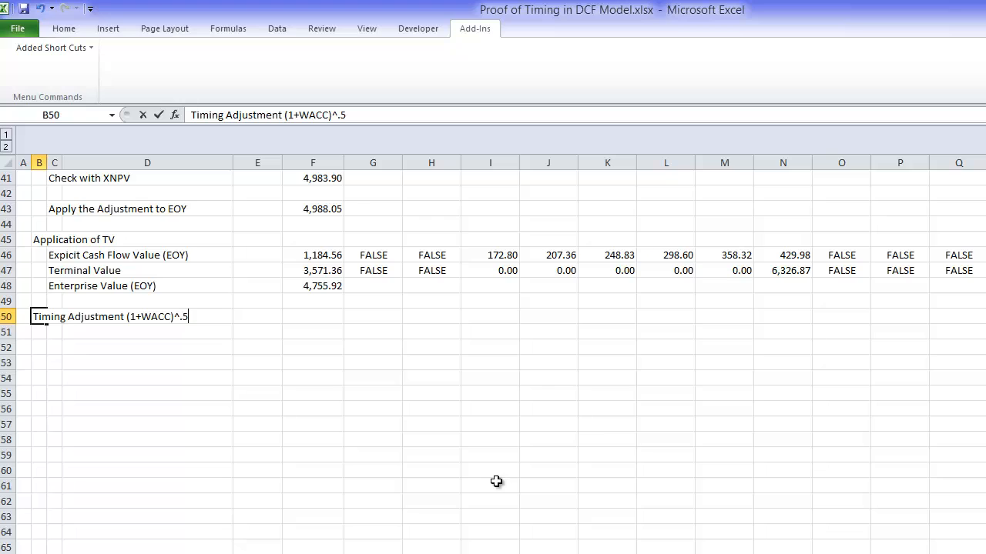
key(Return)
Step: Calculate the timing-adjusted value in F50 as =F48*(1+$E$17)^0.5 and format it with thousands separators and two decimals
key(Up)
key(Right)
key(Right)
key(Right)
key(Right)
text(=)
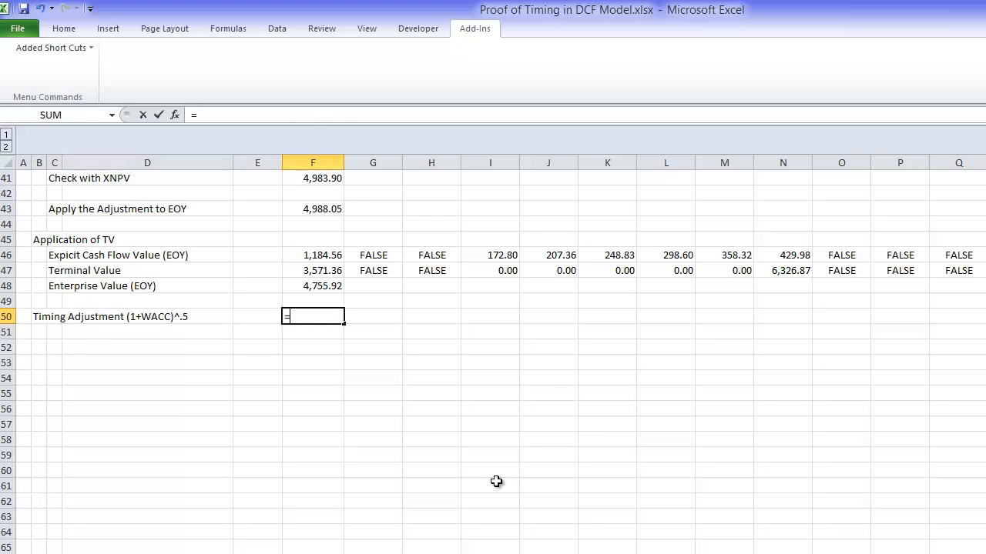
key(Up)
key(Up)
text(*(1+)
key(Up)
key(Up)
key(Up)
key(Up)
key(Up)
key(Up)
key(Up)
key(Up)
key(Up)
key(Up)
key(Up)
key(Up)
key(Up)
key(Up)
key(Up)
key(Up)
key(Up)
key(Up)
key(Up)
key(Up)
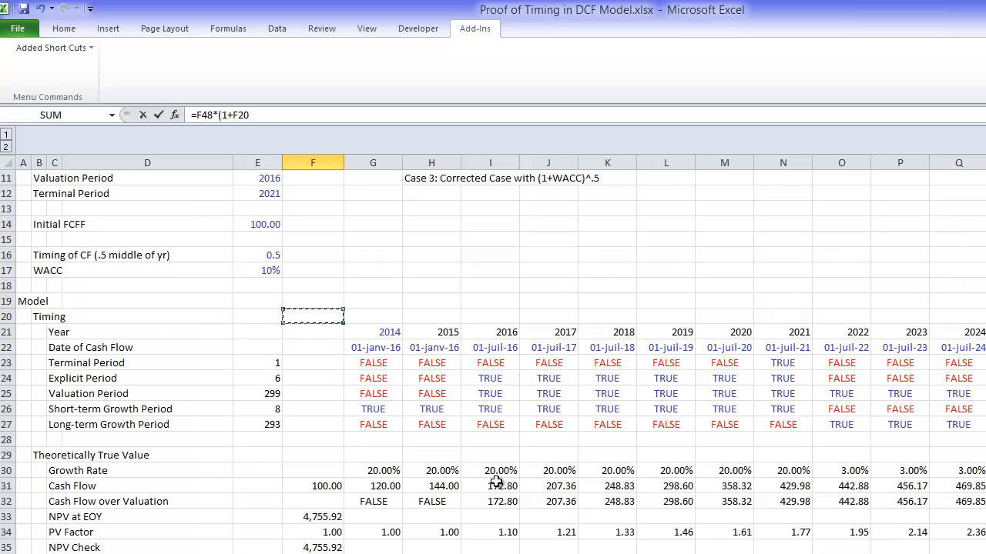
key(Left)
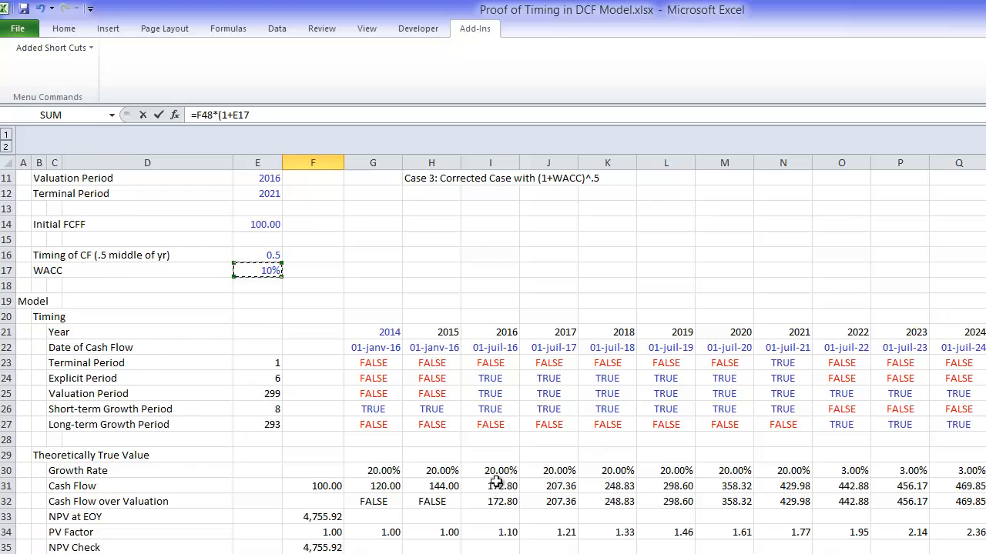
key(F4)
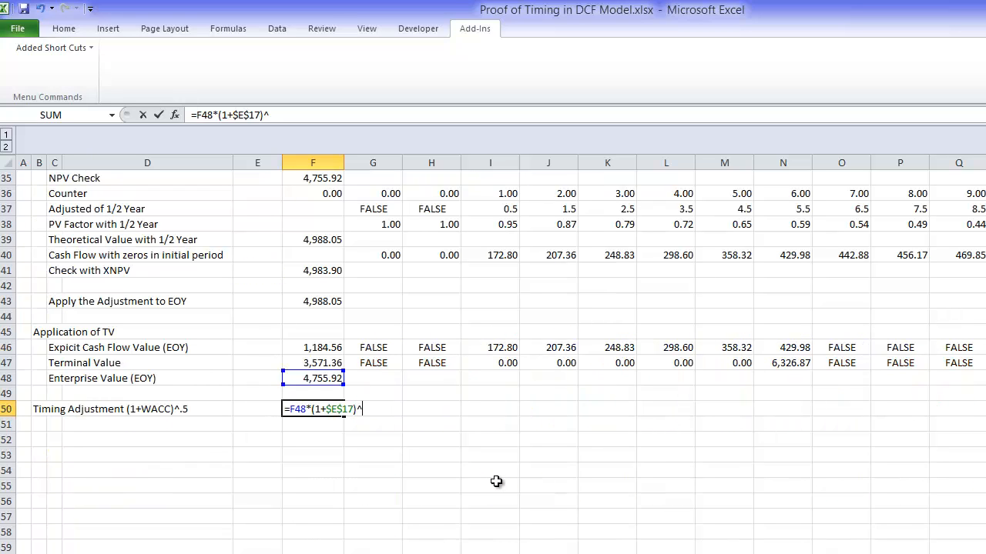
text()^.5)
key(ctrl+Return)
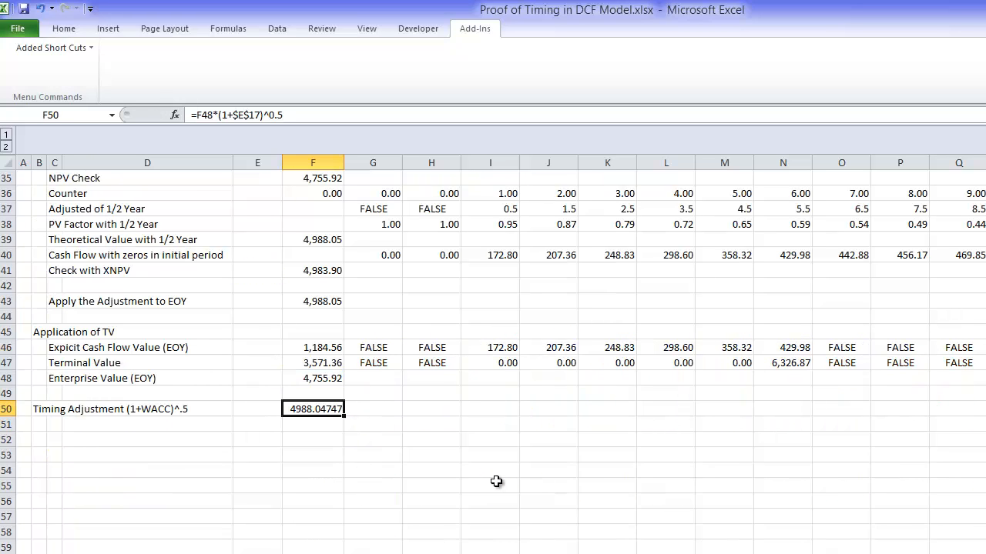
key(ctrl+shift+1)
Step: Link the Case 3: Corrected Case result in L11 to the timing-adjusted value in F50
key(Up)
key(Up)
key(Up)
key(Up)
key(Up)
key(Up)
key(Up)
key(Up)
key(Up)
key(Up)
key(Up)
key(Up)
key(Up)
key(Up)
key(Up)
key(Up)
key(Up)
key(Up)
key(Up)
key(Up)
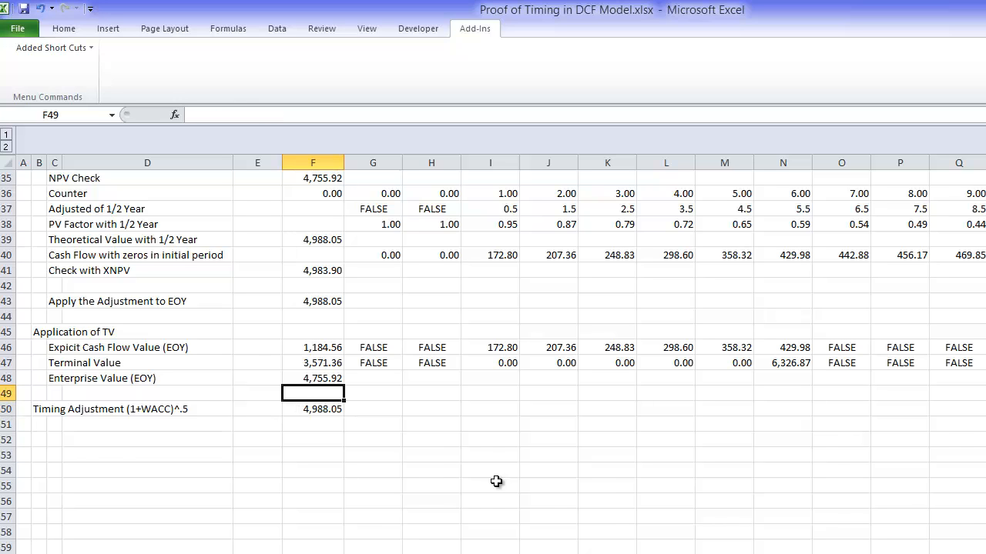
key(Up)
key(Up)
key(Up)
key(Up)
key(Up)
key(Up)
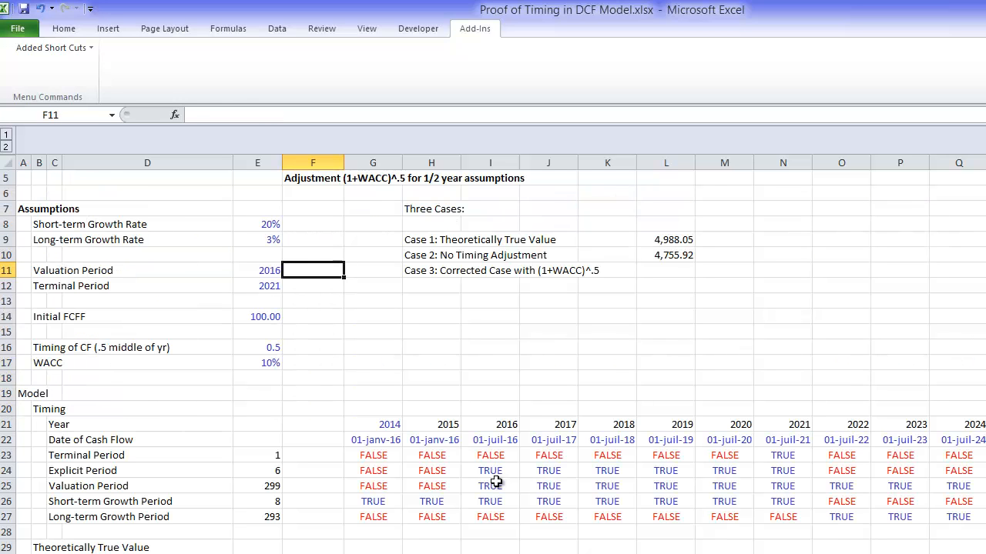
key(Right)
key(Right)
key(Right)
key(Right)
key(Right)
key(Right)
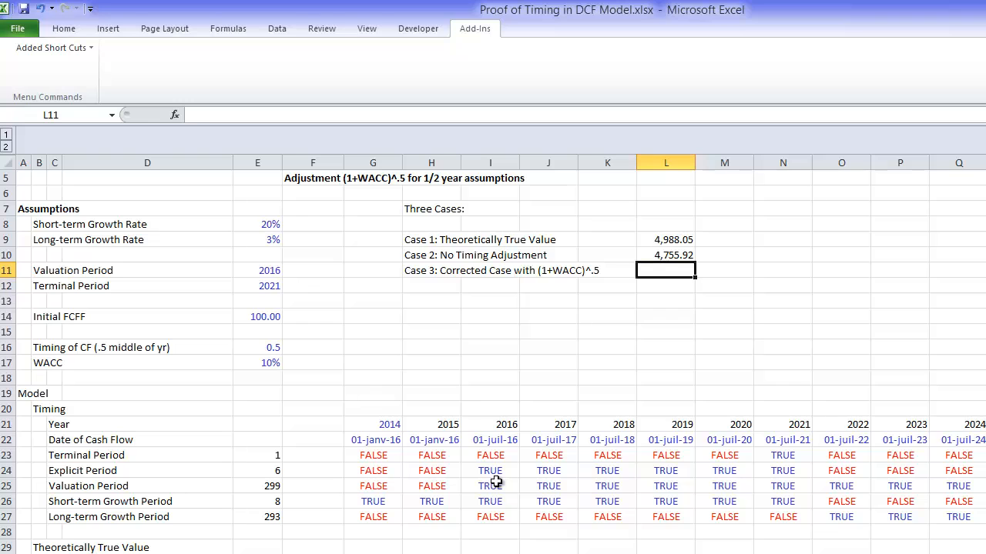
text(=)
key(Down)
key(Down)
key(Down)
key(Down)
key(Down)
key(Down)
key(Down)
key(Down)
key(Down)
key(Down)
key(Down)
key(Down)
key(Down)
key(Down)
key(Down)
key(Down)
key(Down)
key(Down)
key(Down)
key(Down)
key(Down)
key(Down)
key(Down)
key(Down)
key(Down)
key(Down)
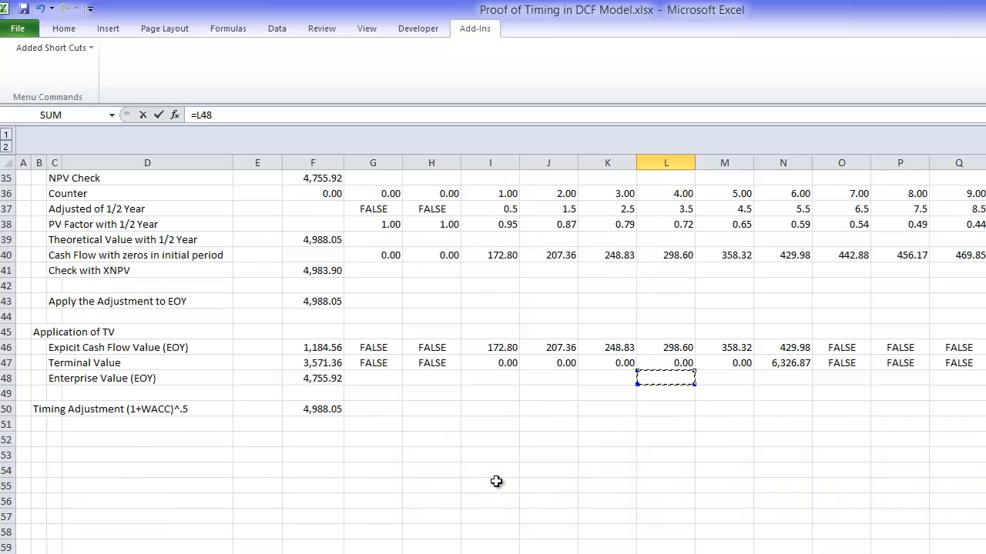
key(Left)
key(Left)
key(Left)
key(Left)
key(Left)
key(Down)
key(Left)
key(Down)
key(Return)
Step: Set the Short-term Growth Rate in E8 to 3% to test the three cases
key(Up)
key(Up)
key(Up)
key(Up)
key(Up)
key(Up)
key(Up)
key(Up)
key(Up)
key(Up)
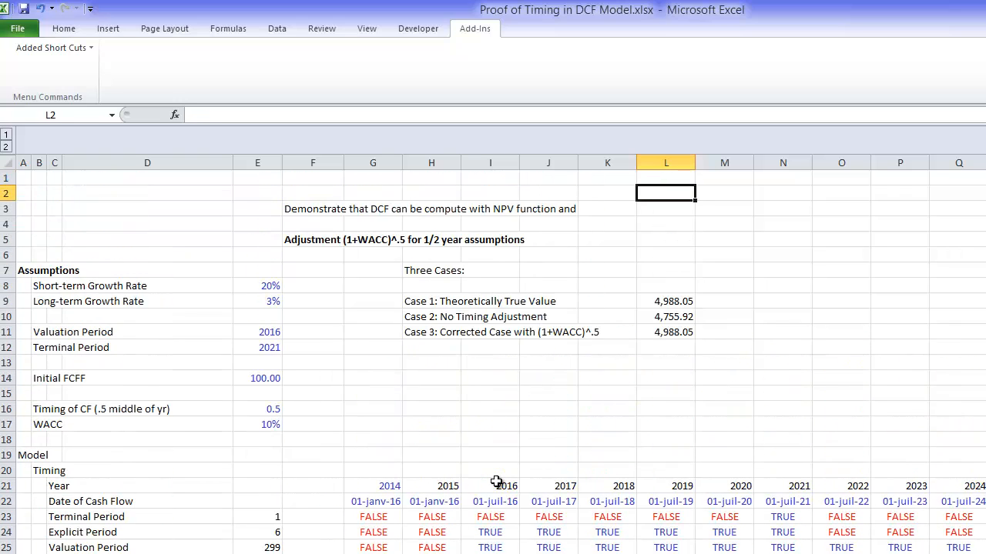
key(Down)
key(Down)
key(Down)
key(Down)
key(Down)
key(Down)
key(Down)
key(Left)
key(Left)
key(Left)
key(Left)
key(Left)
key(Left)
key(Left)
key(Up)
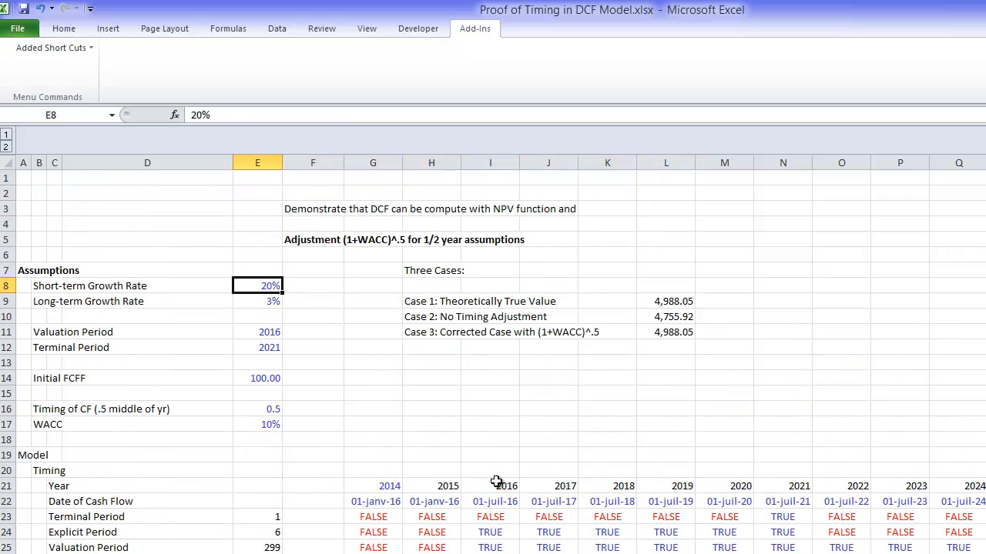
text(3)
key(Return)
Step: Label H13, below the three cases, as "Percent Difference"
key(Up)
key(Right)
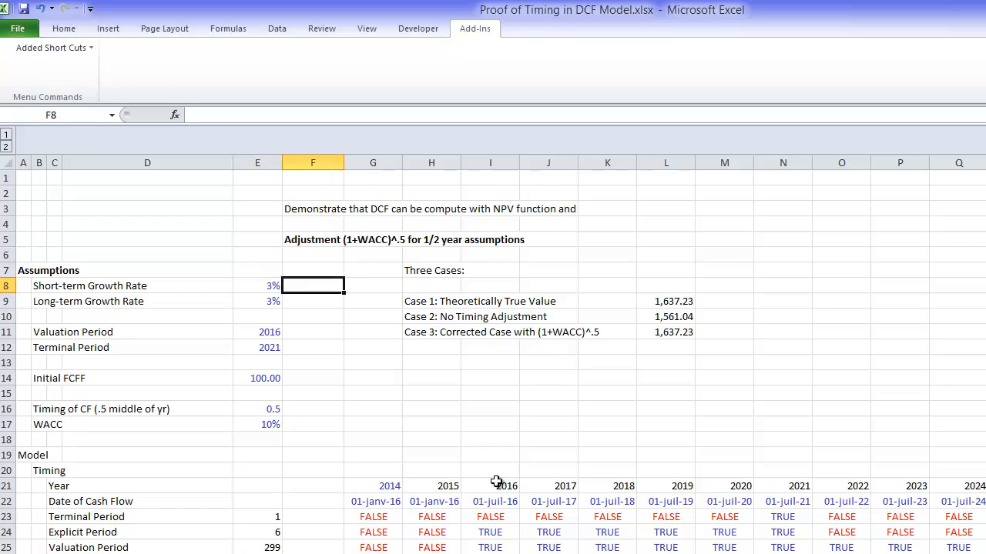
key(Right)
key(Right)
key(Right)
key(Right)
key(Right)
key(Right)
key(Down)
key(Down)
key(Down)
key(Down)
key(Down)
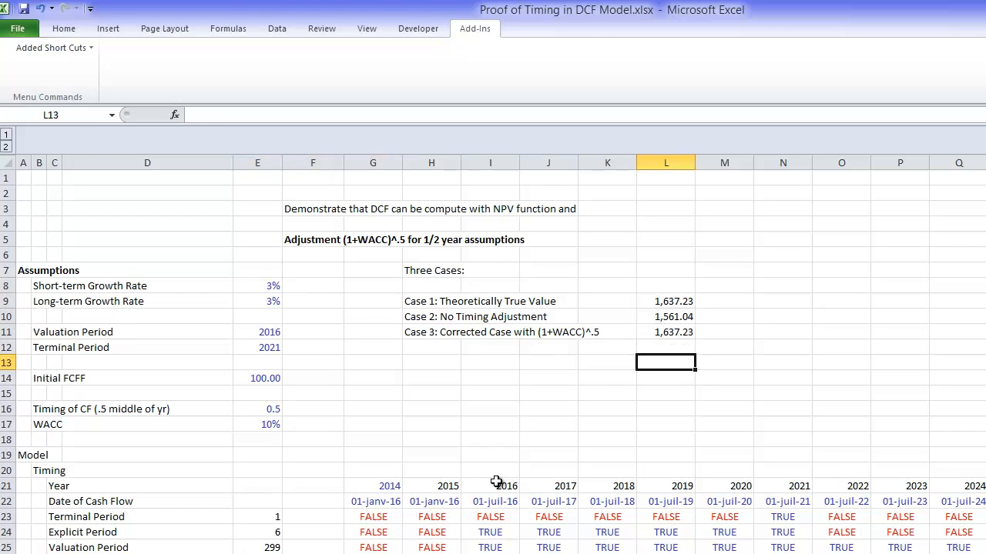
key(Left)
key(Left)
key(Left)
key(Left)
text(Perc)
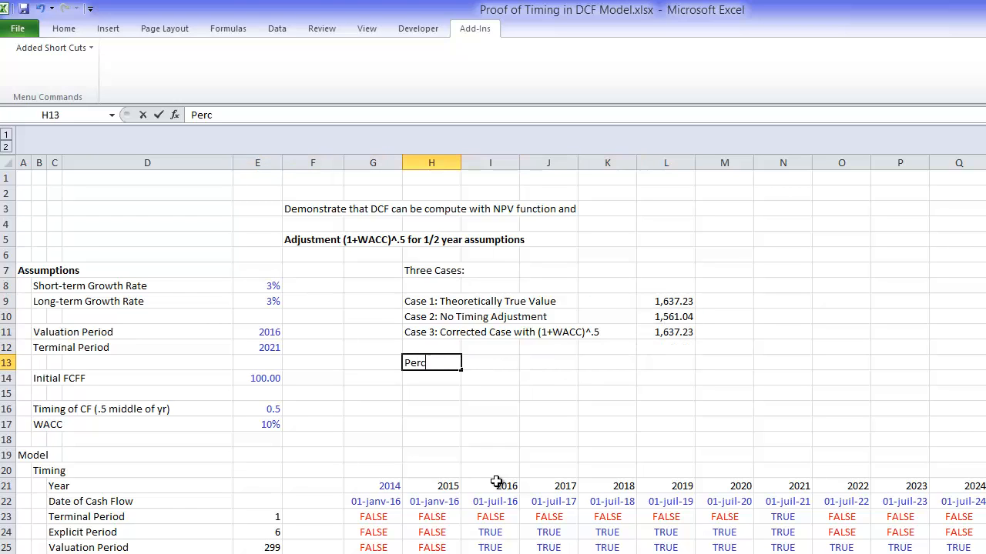
text(ent Difference)
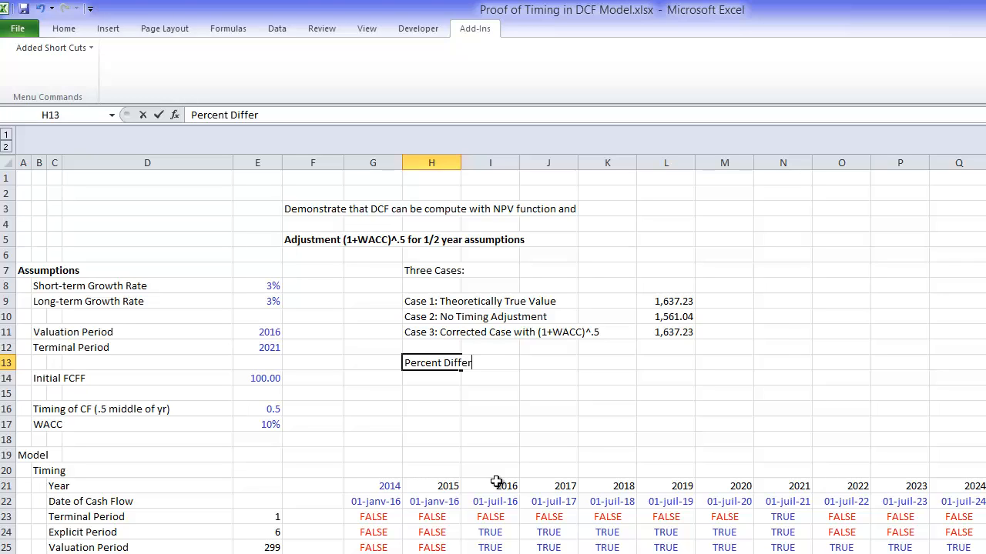
key(Return)
Step: Divide Case 3 by Case 2 in L13 with =L11/L10 and format the result as a percentage
key(Up)
key(Right)
key(Right)
key(Right)
key(Right)
key(Right)
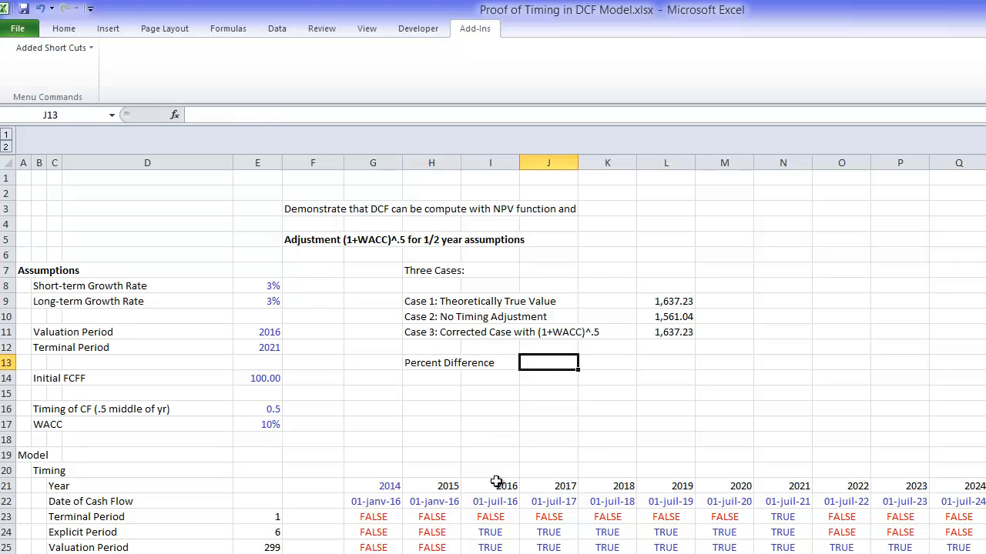
key(Left)
text(=)
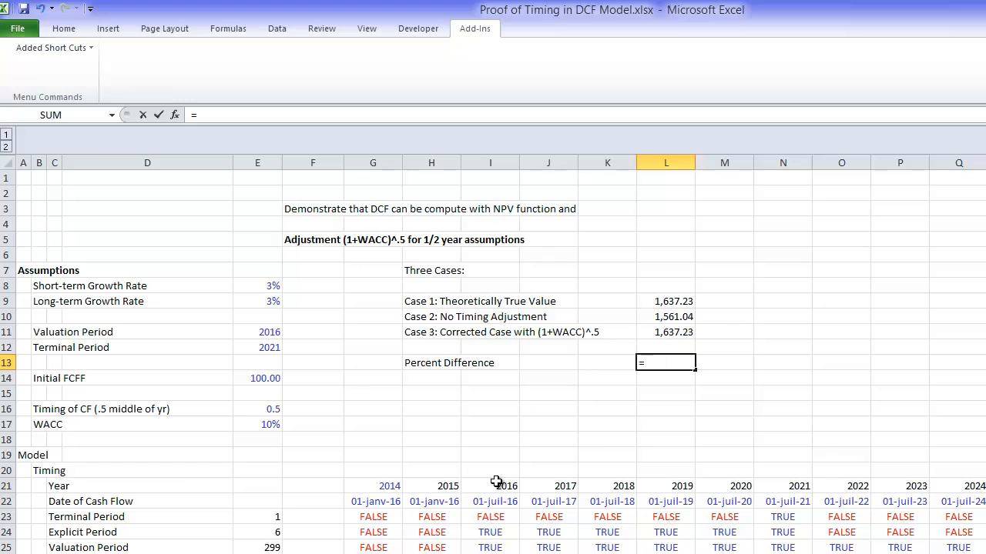
key(Up)
key(Up)
key(Up)
key(Up)
key(Down)
key(Down)
text(/)
key(Up)
key(Up)
key(Up)
key(ctrl+Return)
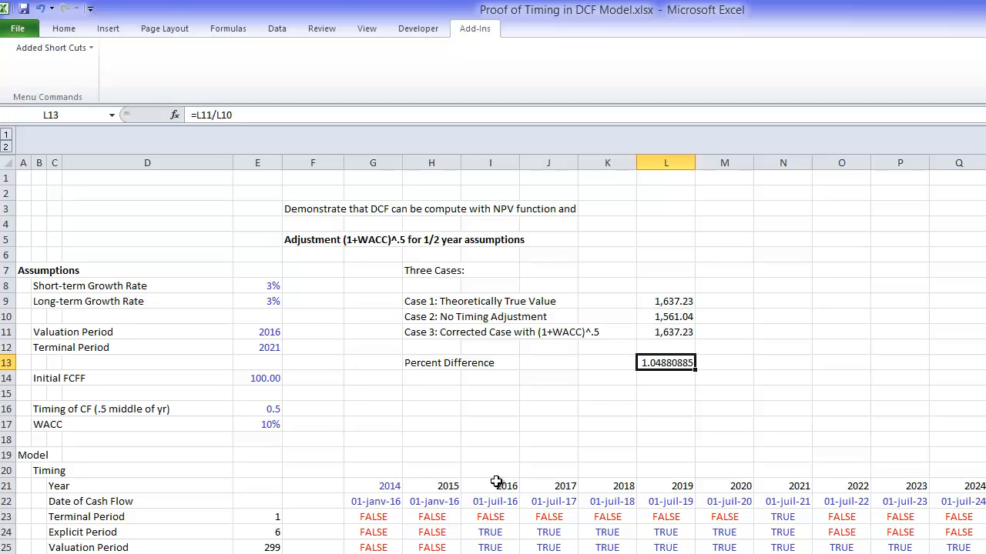
key(ctrl+shift+5)
Step: Set the Short-term Growth Rate in E8 back to 20%
key(Left)
key(Left)
key(Left)
key(Left)
key(Left)
key(Left)
key(Left)
key(Left)
key(Left)
key(Left)
key(Up)
key(Up)
key(Up)
key(Up)
key(Up)
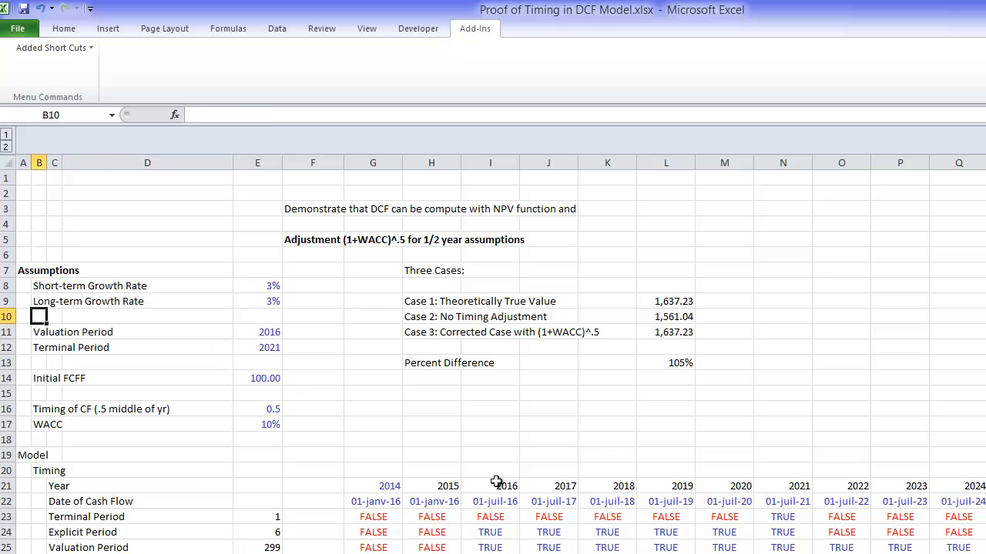
key(Right)
key(Right)
key(Right)
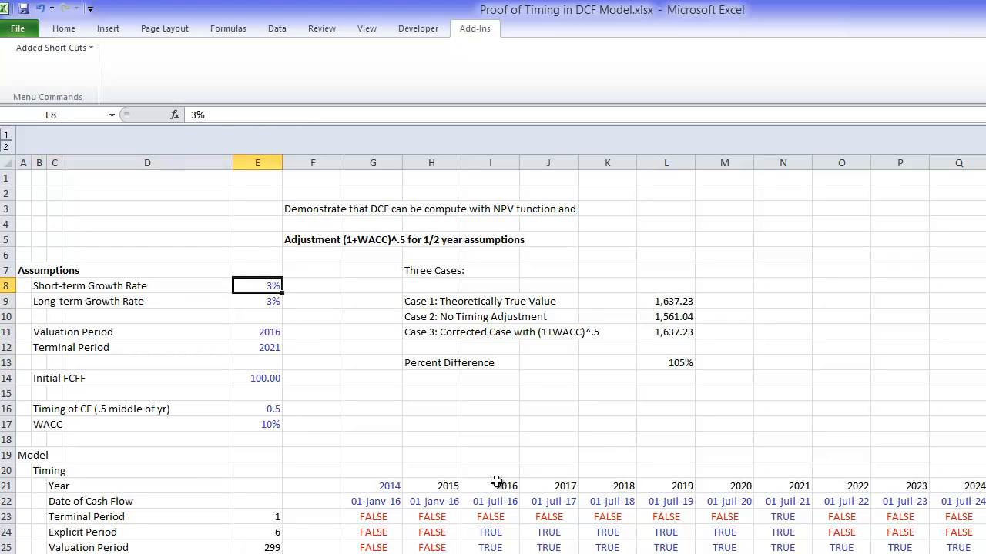
text(20)
key(Return)
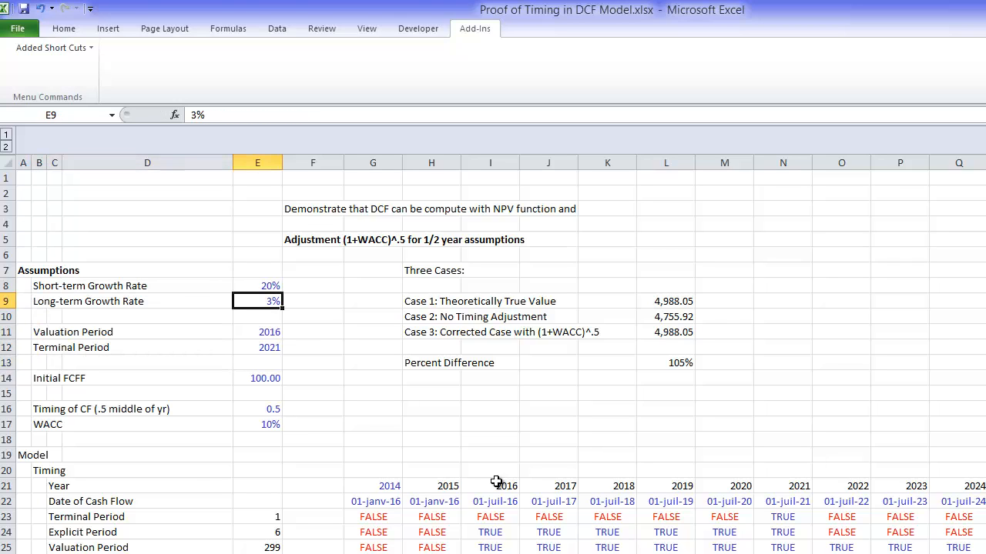
Step: Label H14, below Percent Difference, as "Absolute Difference"
key(Down)
key(Down)
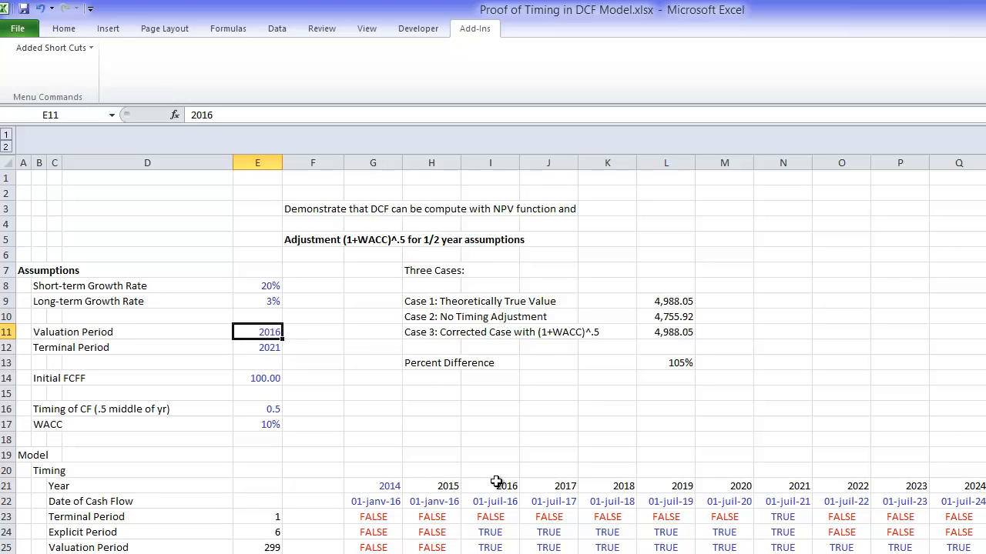
key(Down)
key(Down)
key(Down)
key(Right)
key(Right)
key(Right)
text(A)
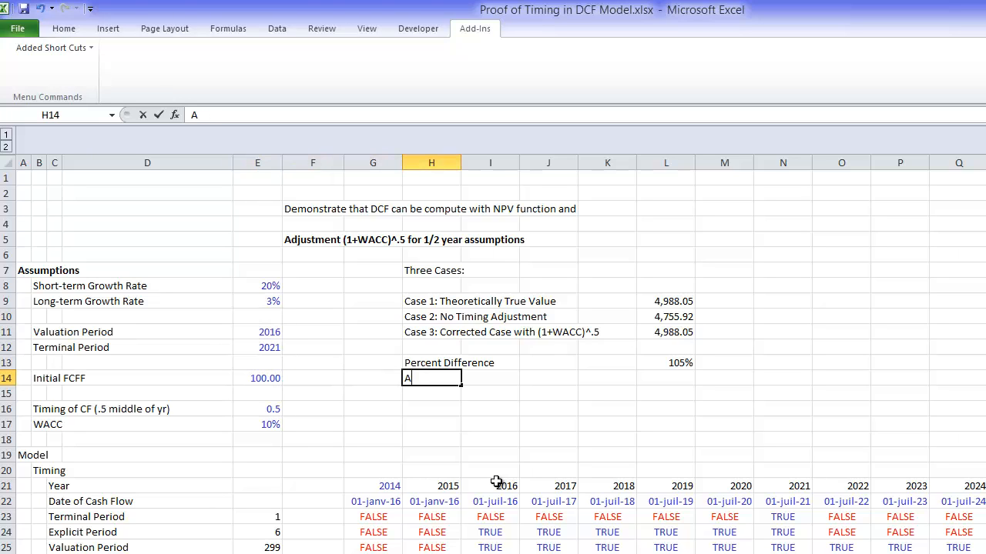
text(bsolute Difference)
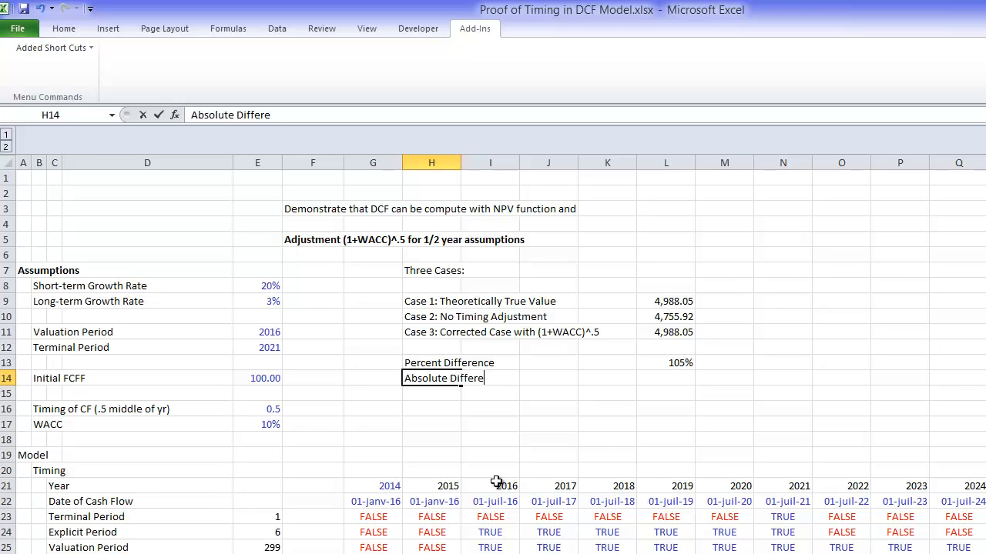
key(Return)
Step: Subtract Case 2 from Case 3 in L14 with =L11-L10
key(Up)
key(Right)
key(Right)
key(Right)
key(Right)
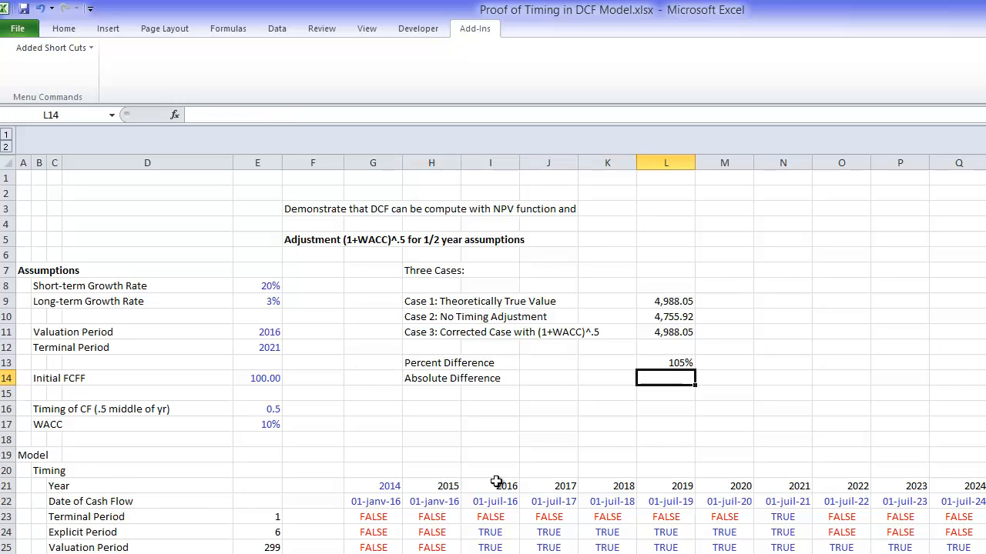
text(=)
key(Up)
key(Up)
key(Up)
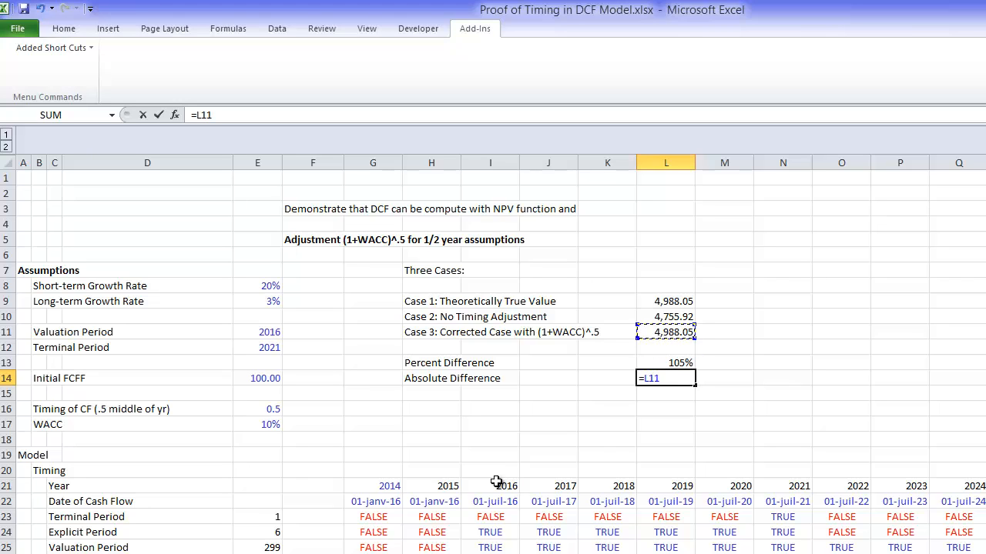
text(-)
key(Up)
key(Up)
key(Up)
key(Up)
key(Return)
key(Up)
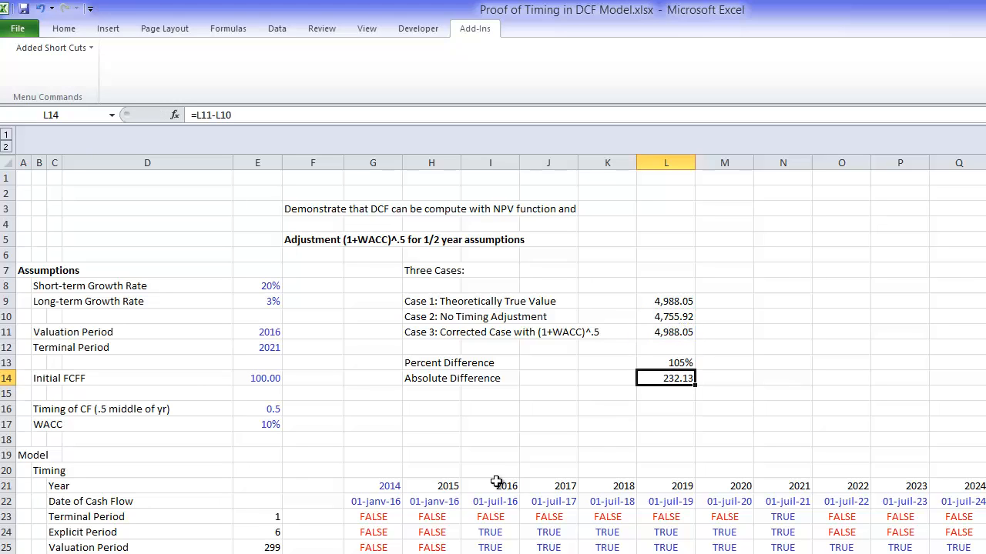
Step: Set the Short-term Growth Rate in E8 to 3% to test the case differences
key(Left)
key(Left)
key(Home)
key(Down)
key(Down)
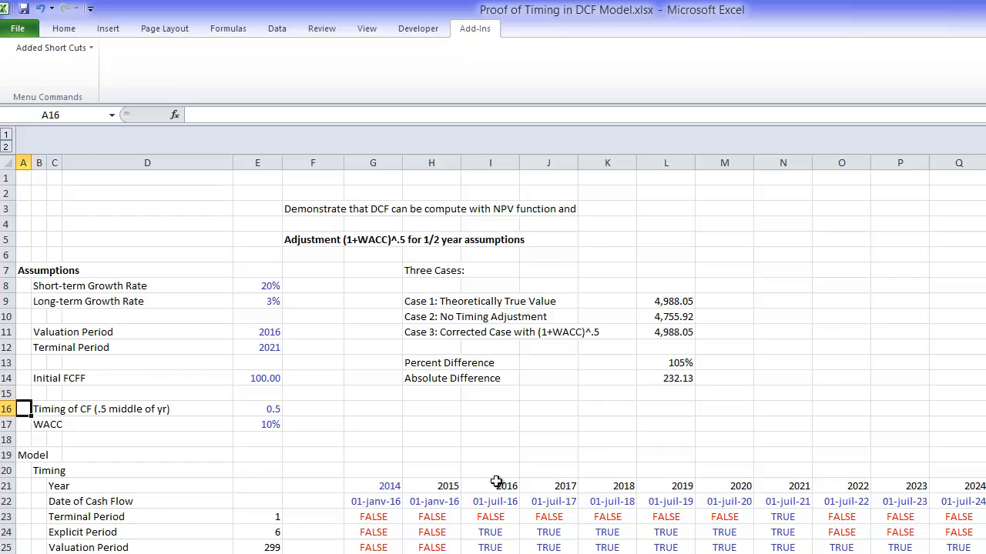
key(Right)
key(Right)
key(Up)
key(Up)
key(Up)
key(Up)
key(Up)
key(Up)
key(Up)
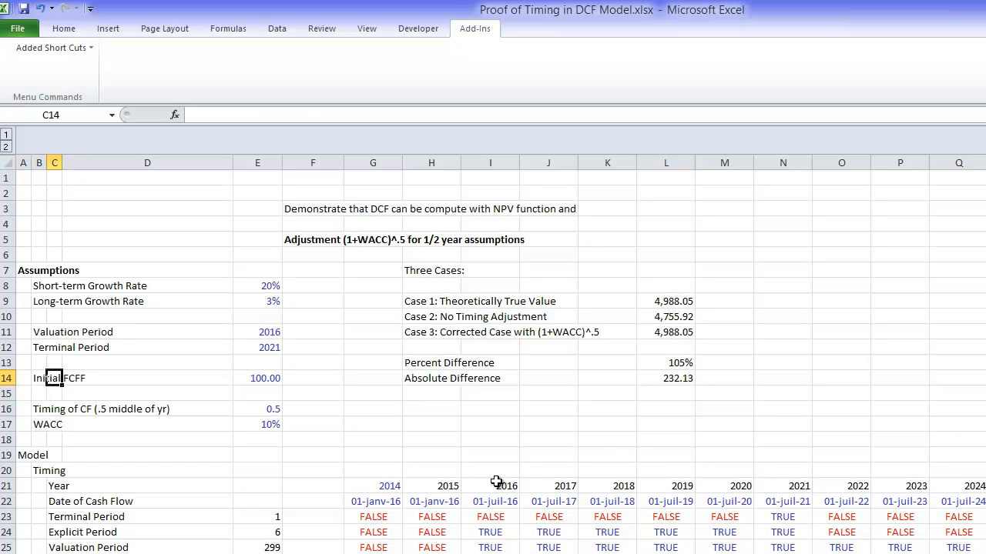
key(Right)
key(Right)
key(Up)
text(3%)
key(Return)
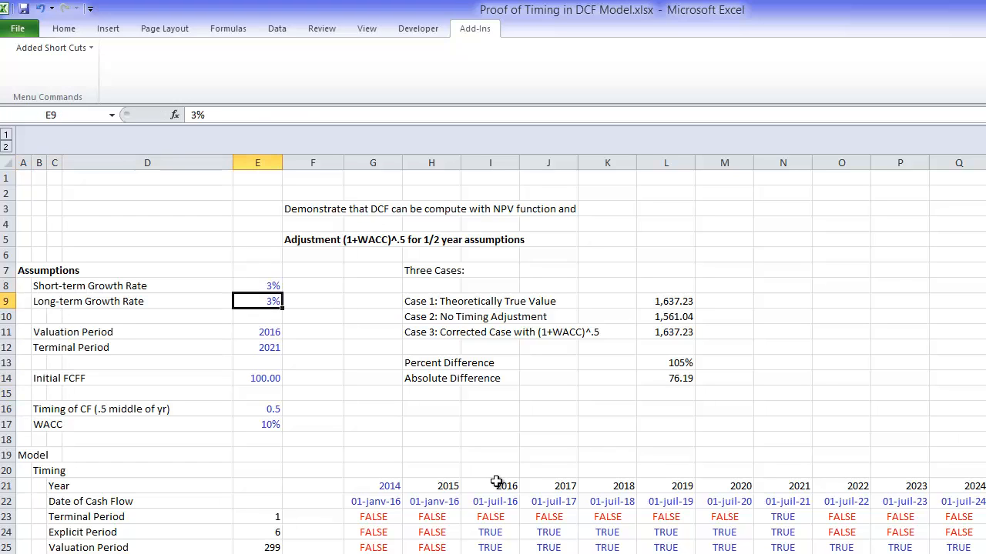
Step: Restore the Short-term Growth Rate in E8 to 20%
key(Up)
text(20)
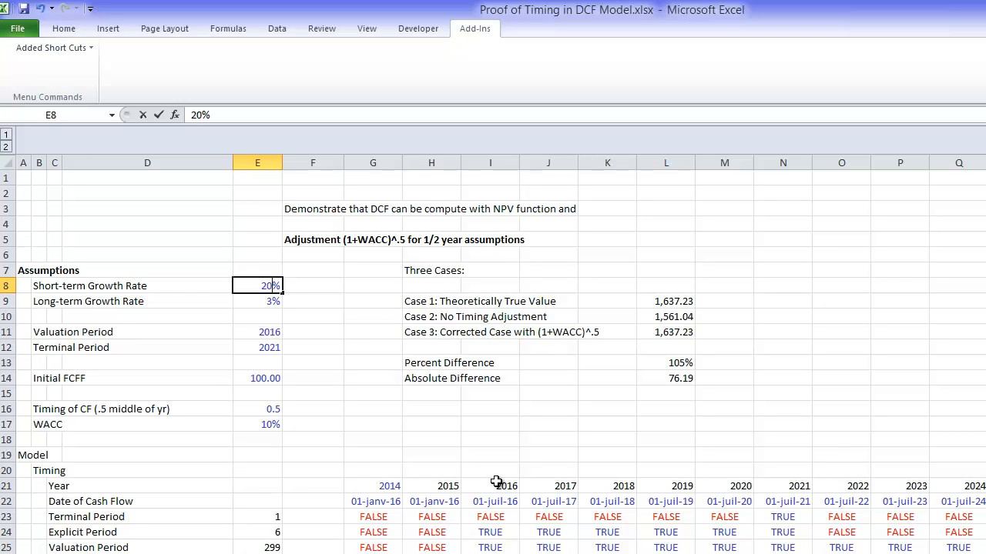
key(Return)
Step: Set the WACC in E17 to 20% to test its effect on the three cases
key(Down)
key(Down)
key(Down)
key(Down)
key(Down)
key(Down)
key(Down)
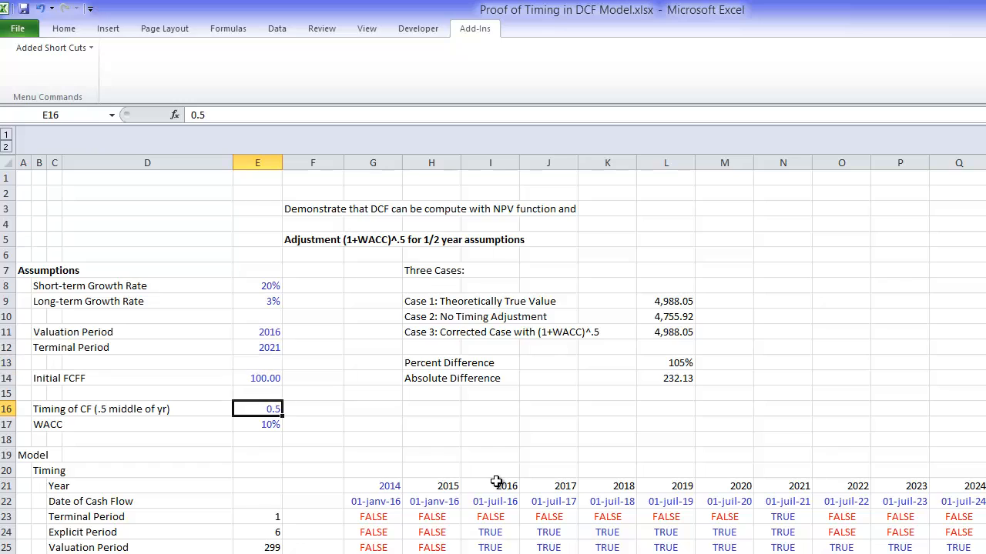
key(Down)
key(Up)
key(Down)
text(20)
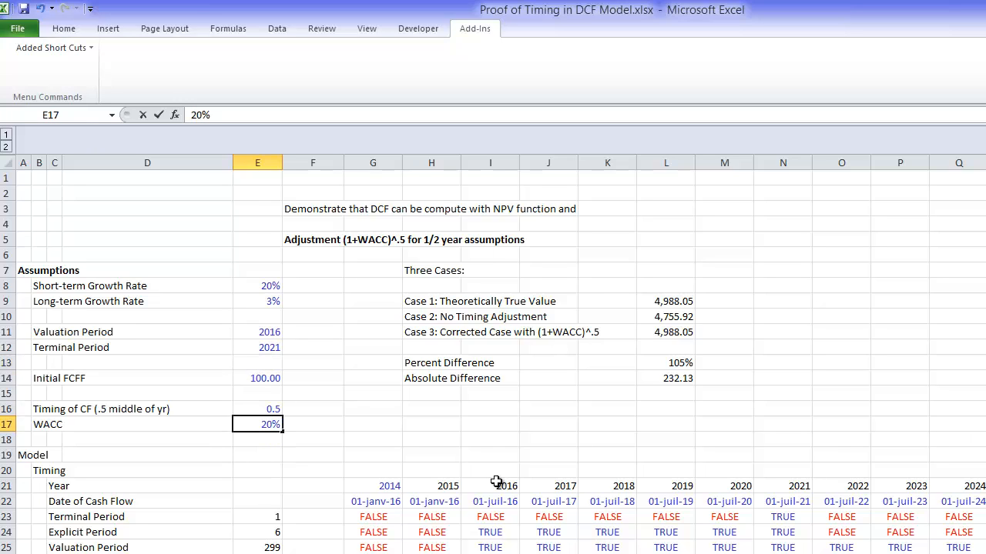
key(Return)
Step: Lower the WACC in E17 to 5% to compare the case differences
key(Up)
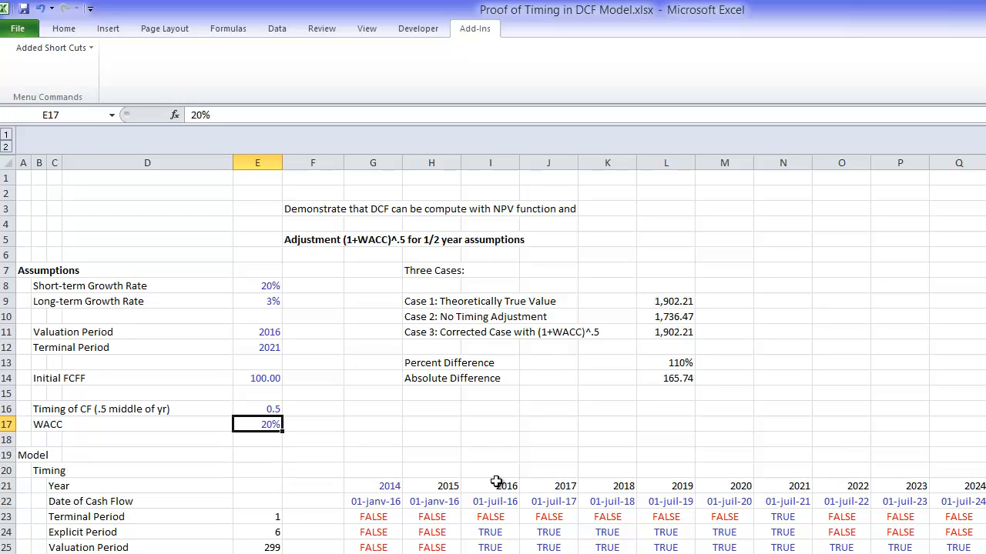
key(Up)
key(Down)
text(5)
key(Return)
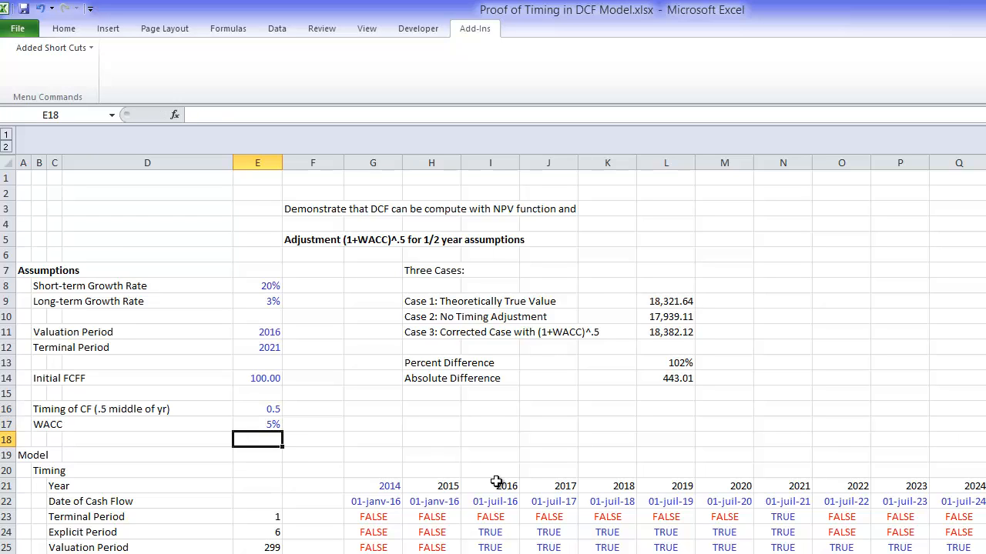
Step: Raise the WACC in E17 to 15% to compare the three cases again
key(Up)
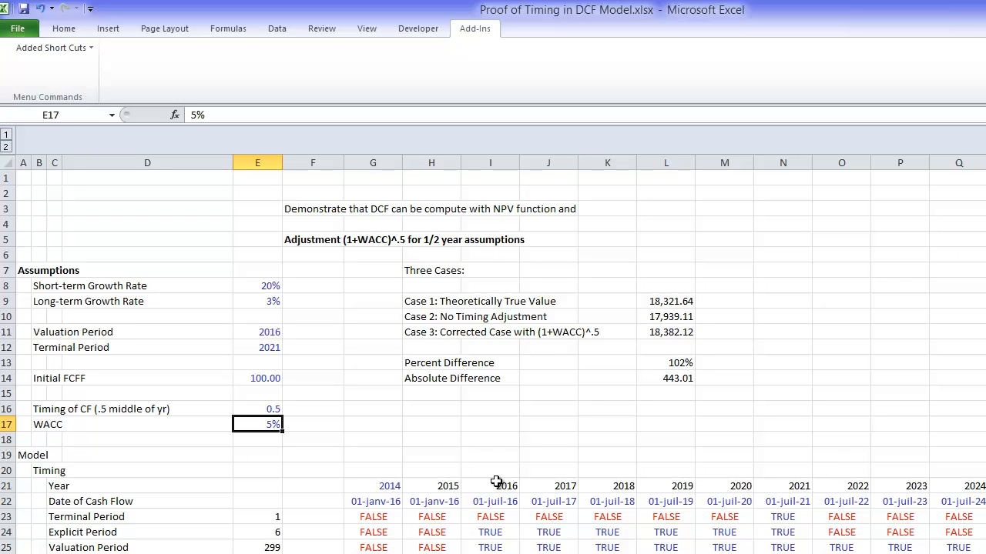
key(Up)
key(Down)
text(15)
key(Return)
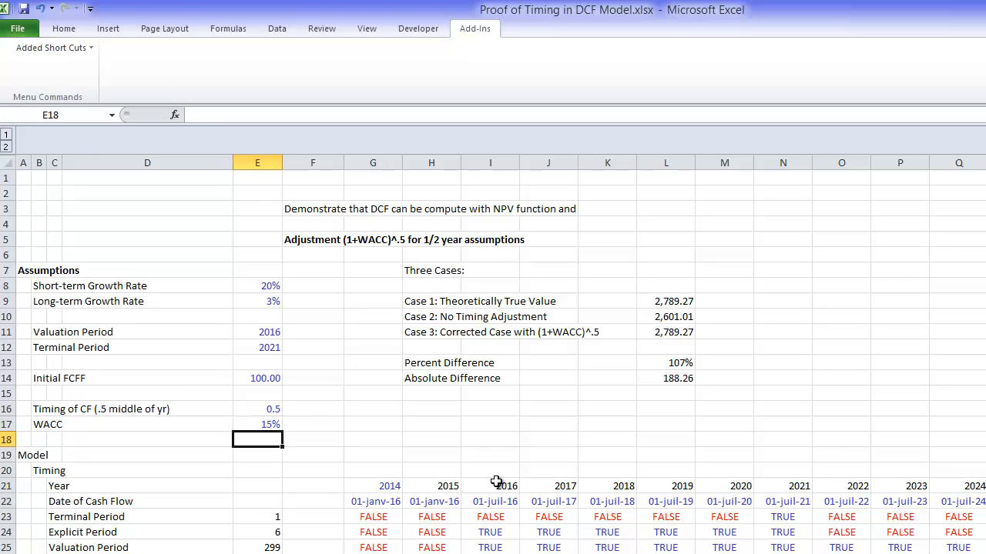
Step: Return the WACC assumption in E17 to 10%
key(Up)
text(10)
key(Return)
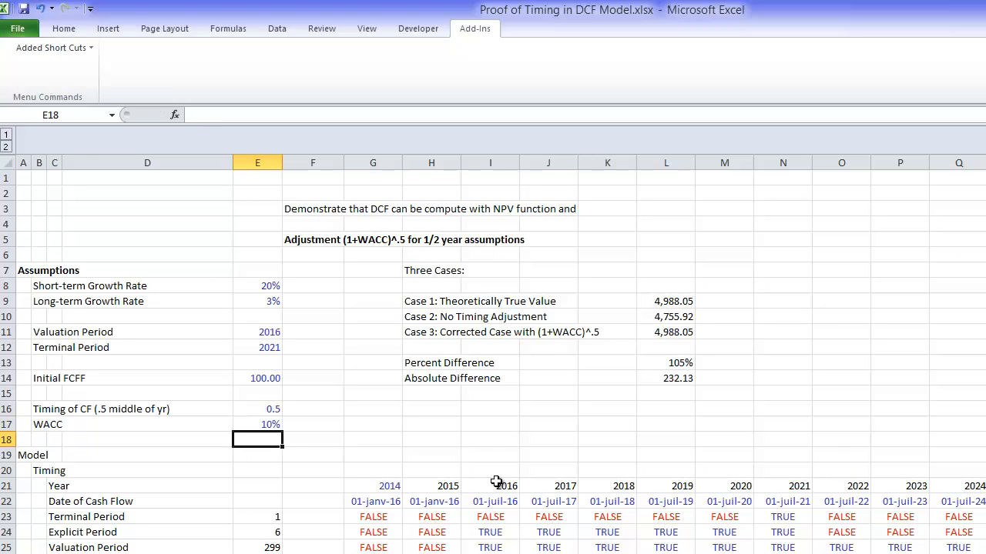